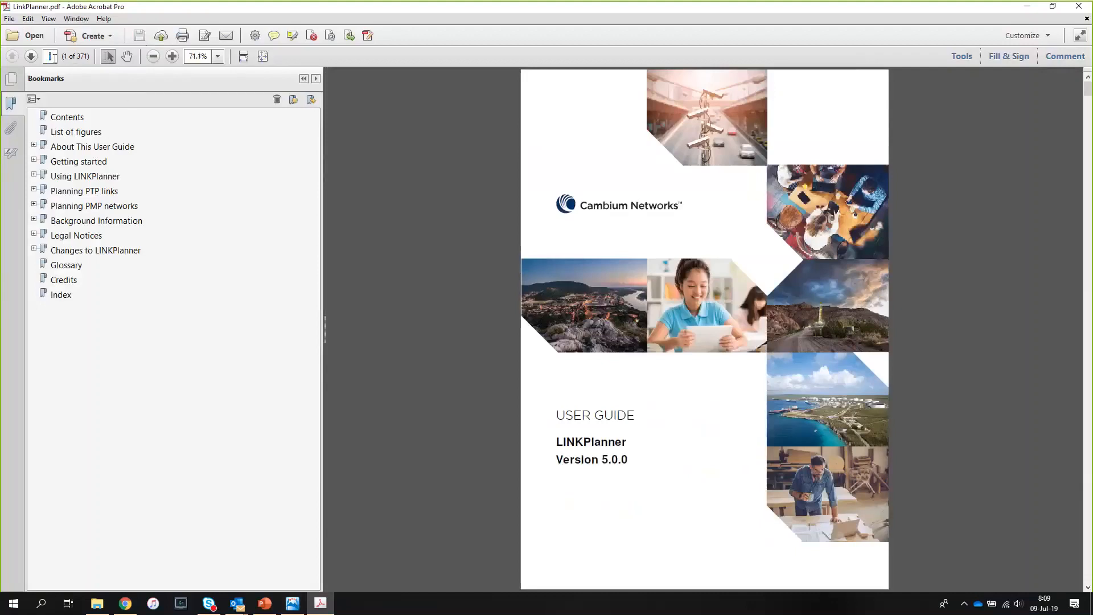
View pages 14 and 70 of the LINKPlanner user guide, checking the page references on the PowerPoint agenda slide in between
text(14)
key(Return)
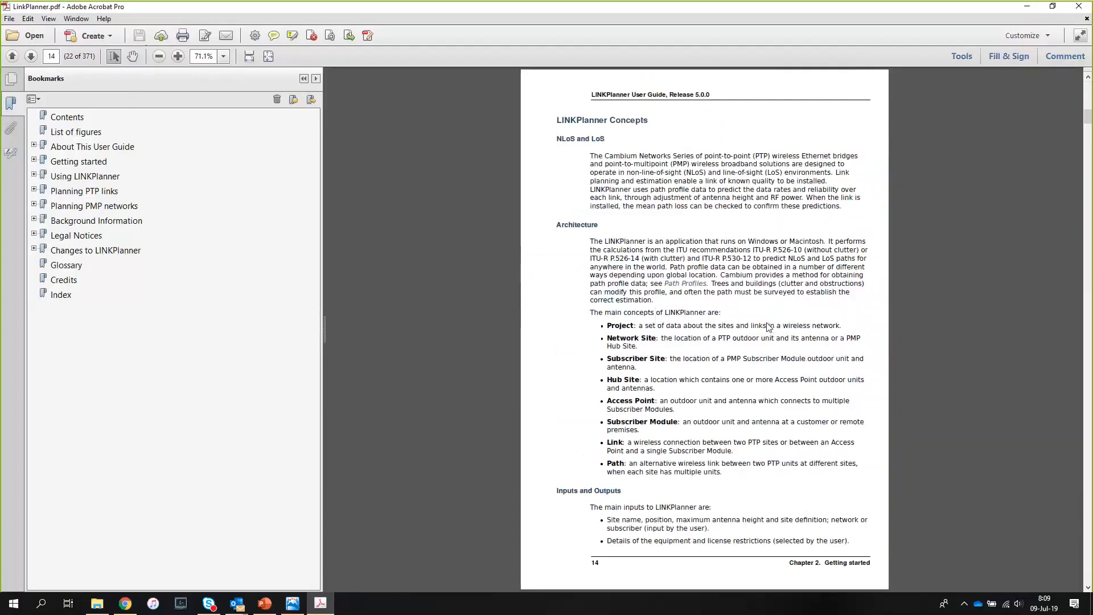
click(263, 604)
click(319, 603)
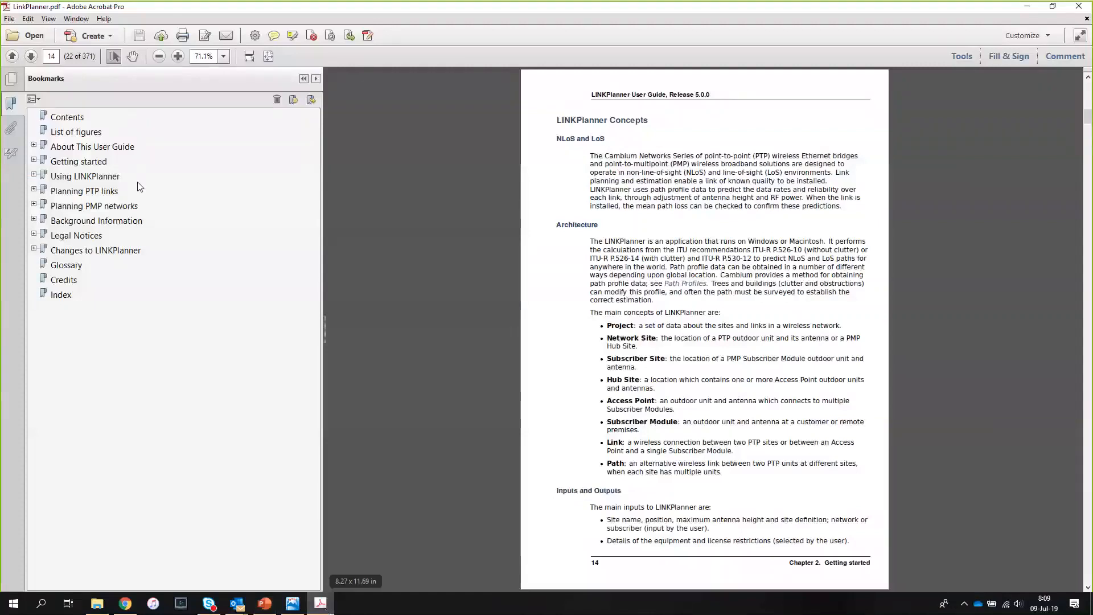
click(51, 56)
text(70)
key(Return)
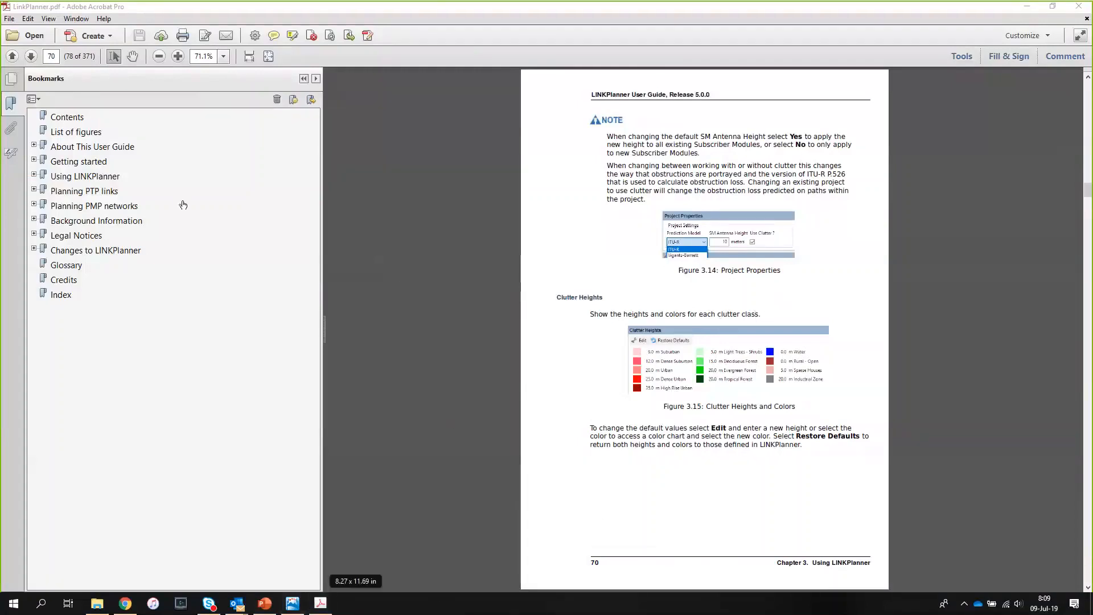
Recheck the page references on the PowerPoint agenda slide and go to page 273 of the PDF user guide
click(51, 56)
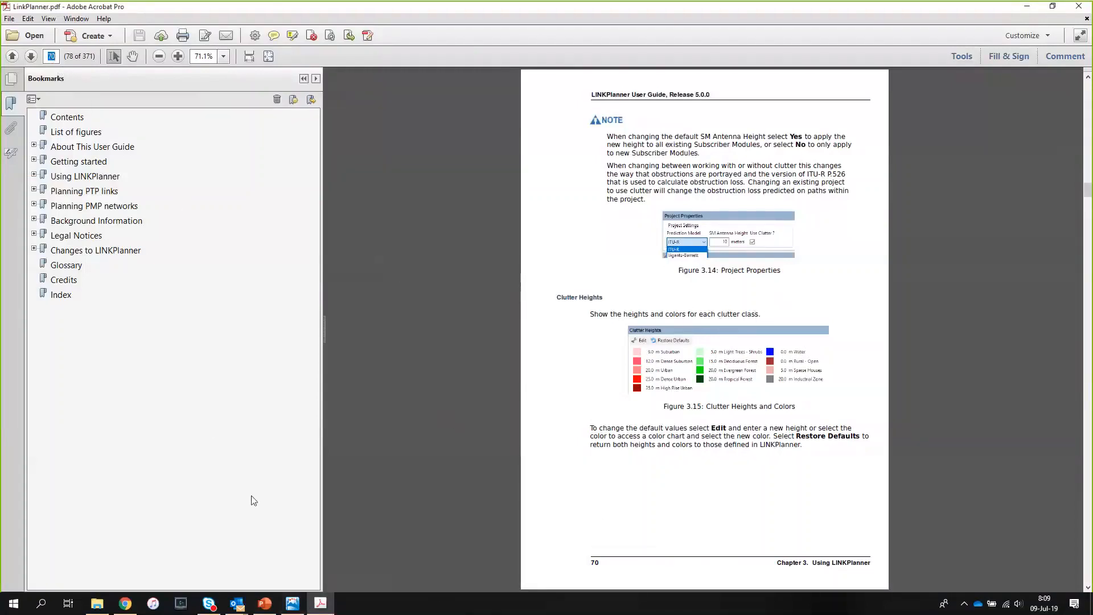
click(321, 606)
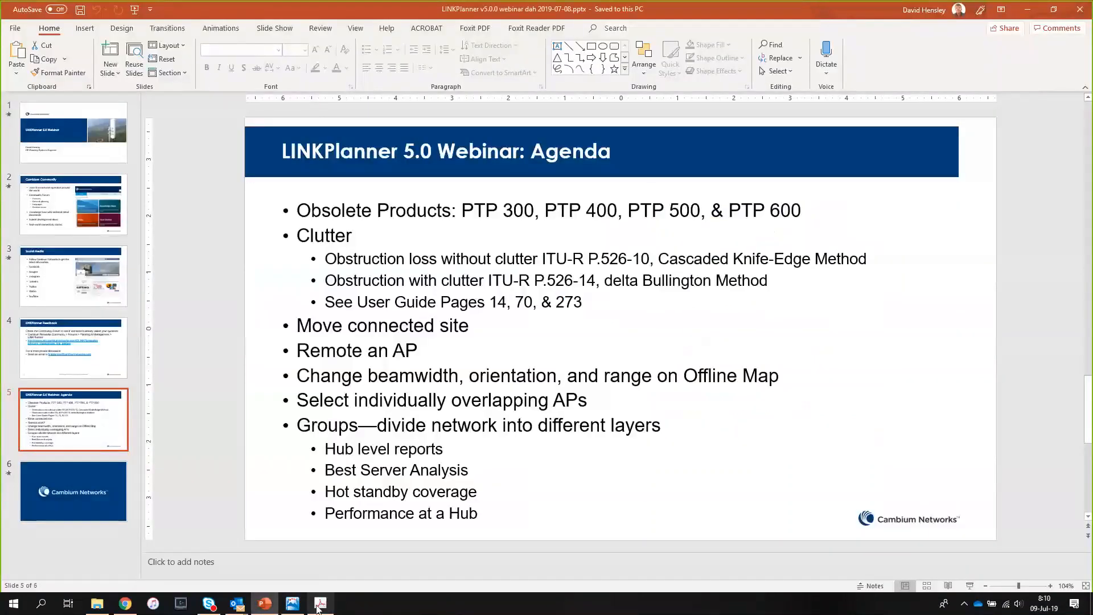
click(320, 604)
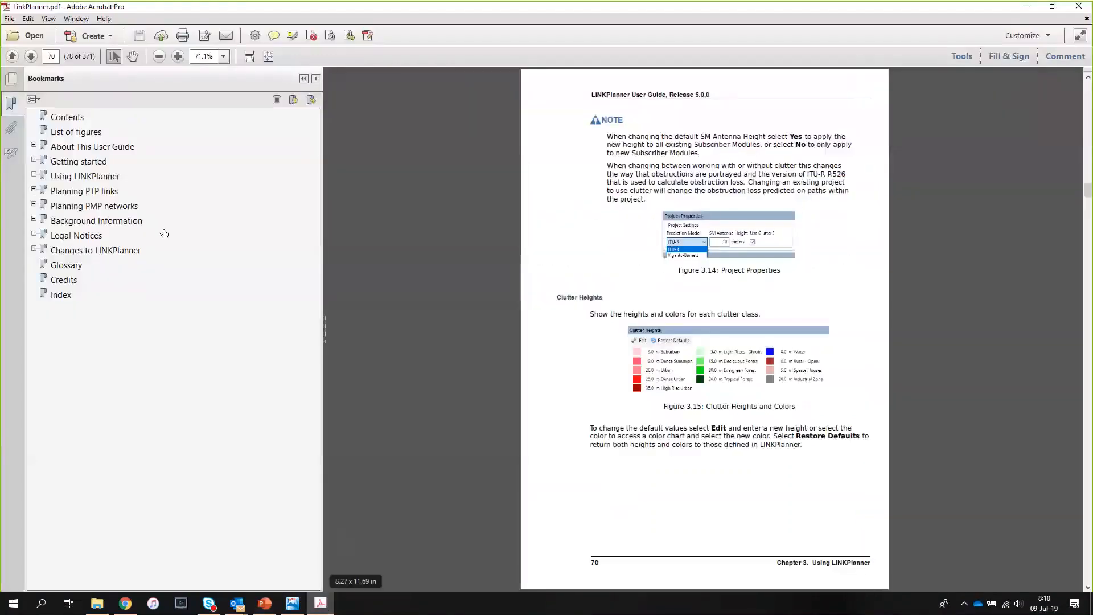
click(52, 55)
text(273)
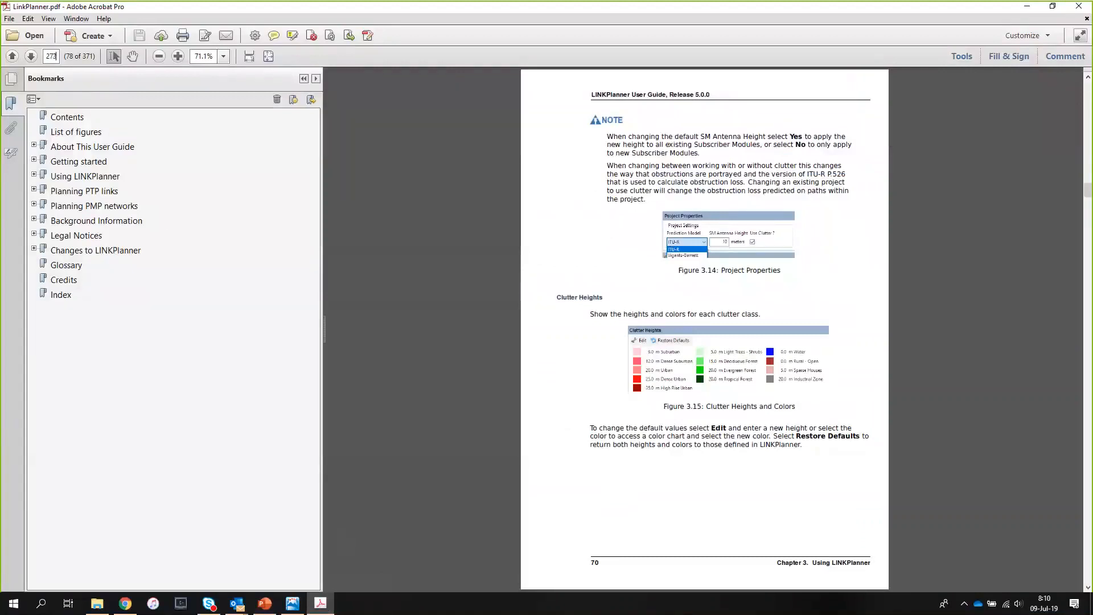
key(Return)
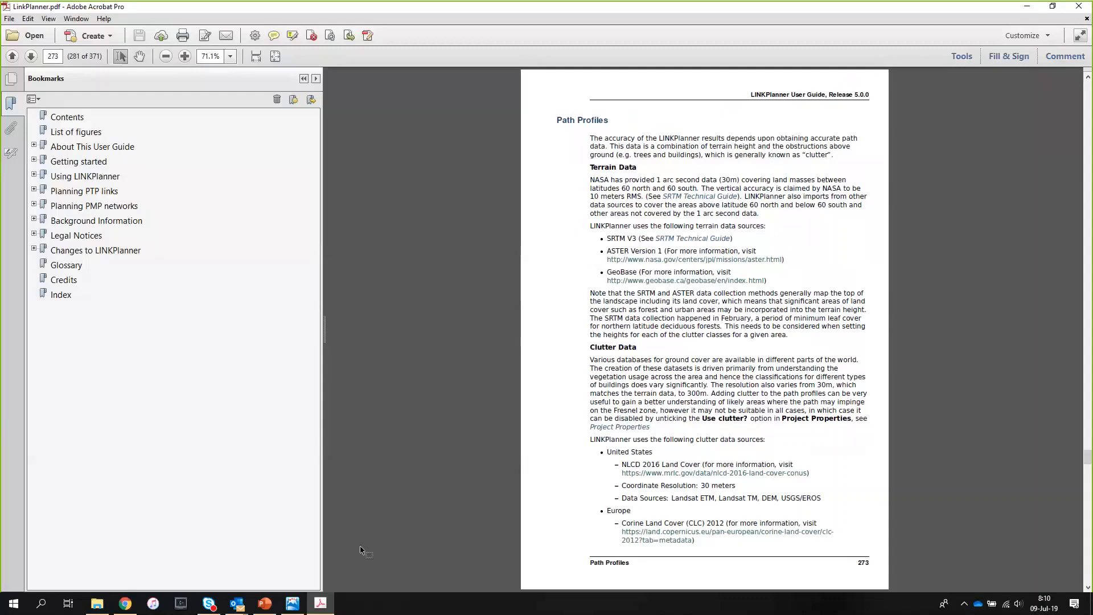
Switch to LINKPlanner and expand the project's General Information and Project Properties sections, keeping Clutter Heights expanded
click(292, 606)
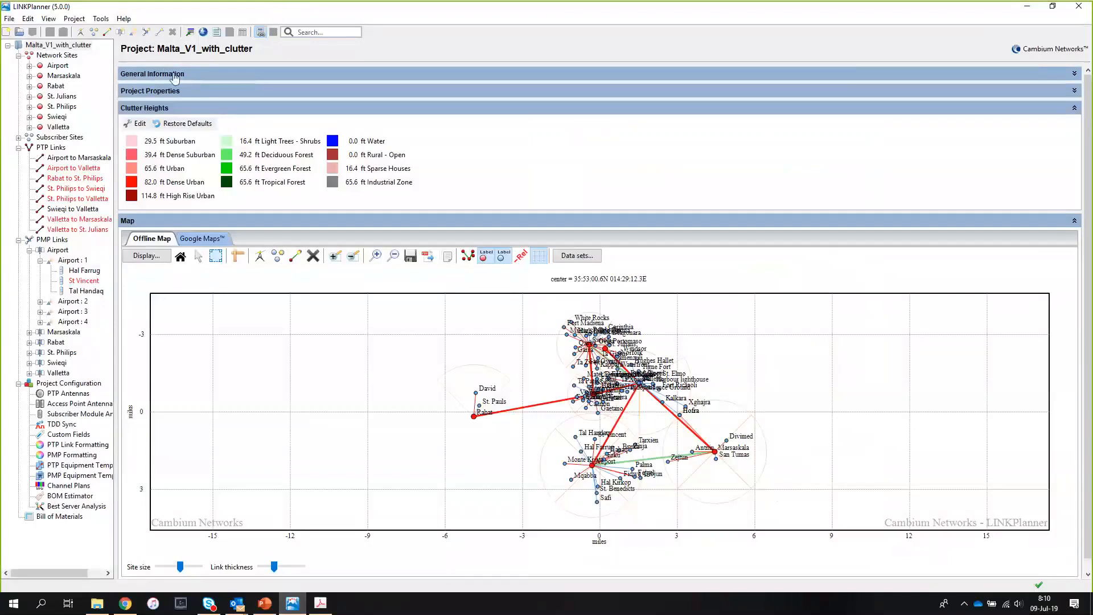
click(206, 110)
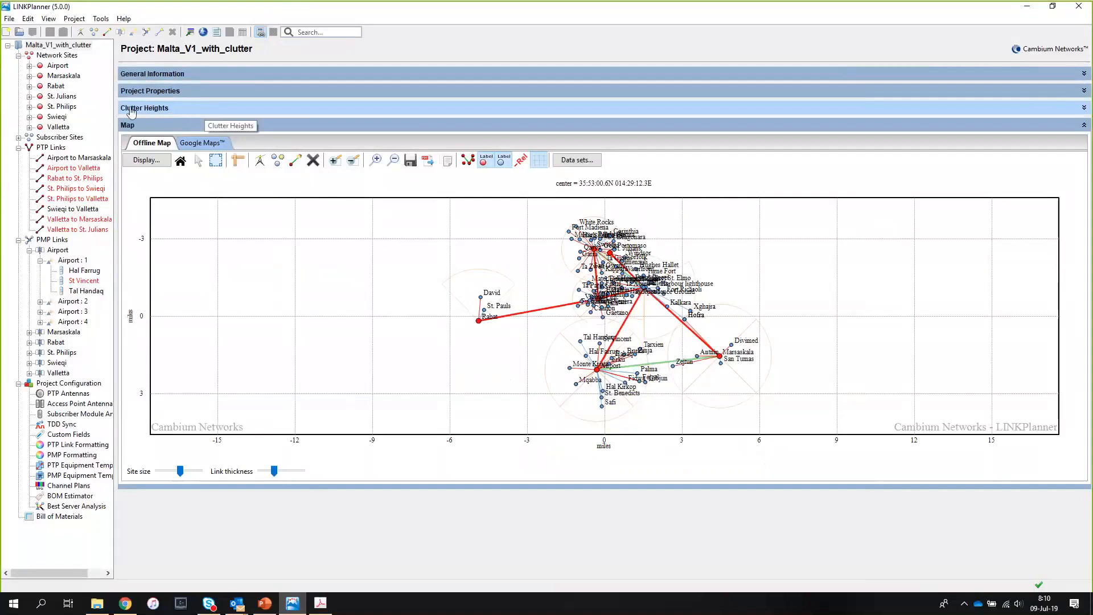
click(175, 111)
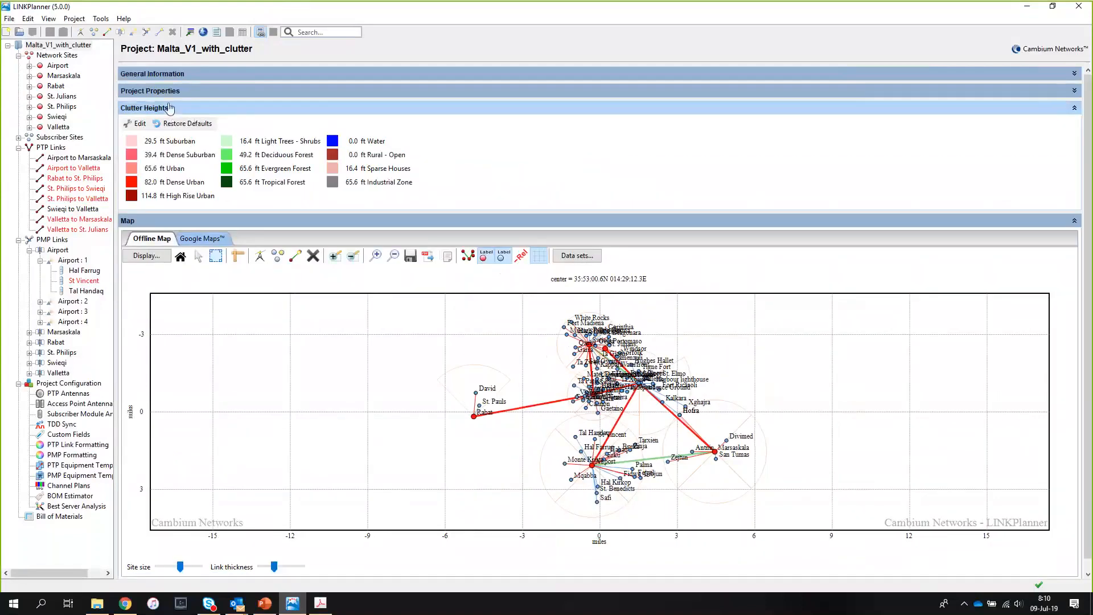
click(183, 73)
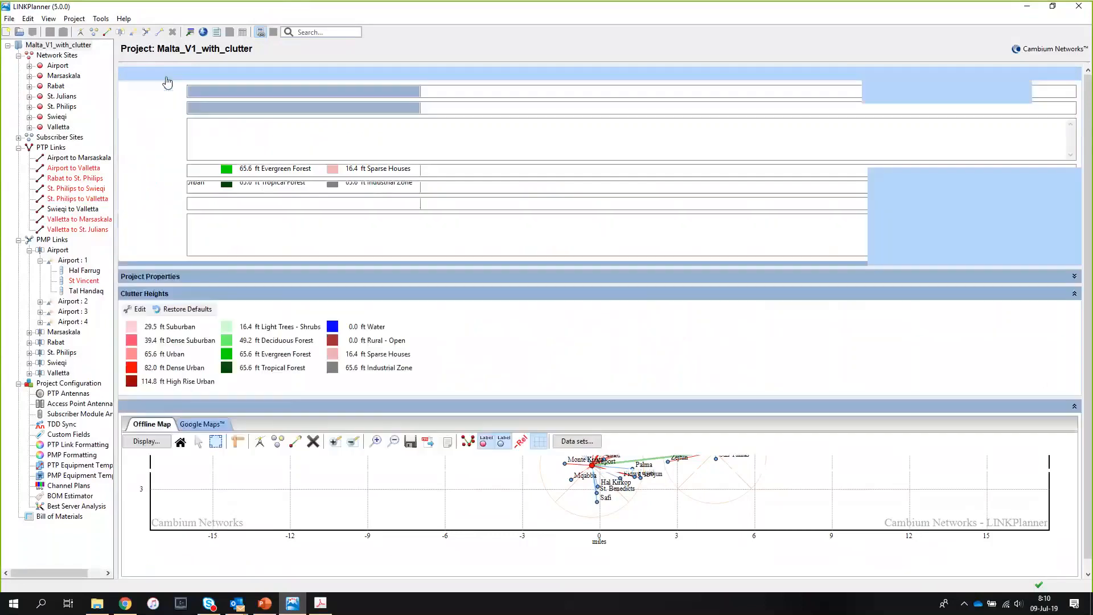
click(199, 274)
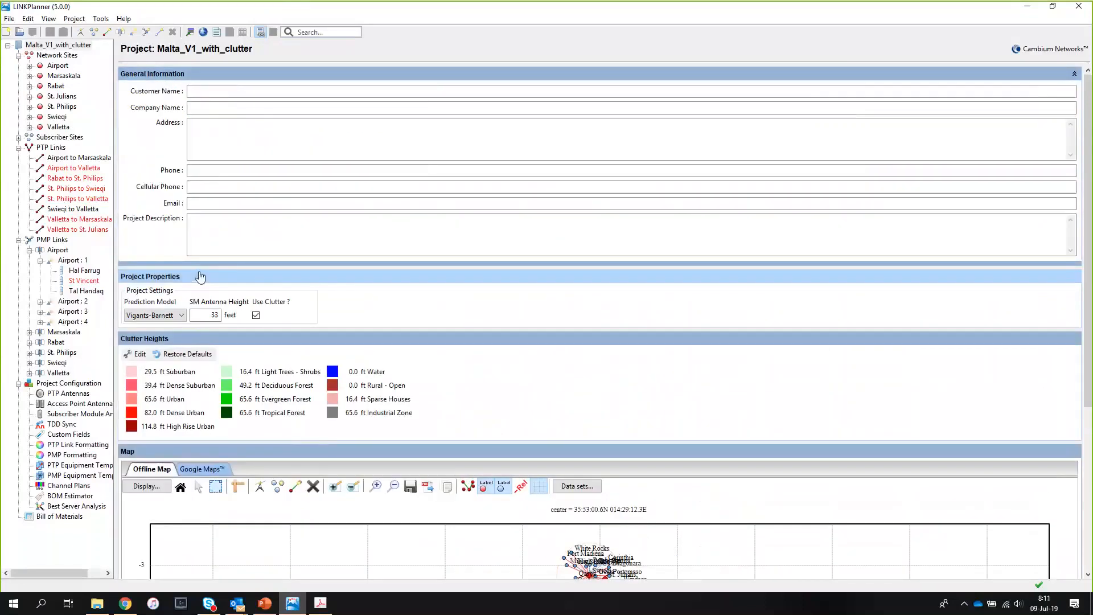
Turn off clutter for the project, collapse General Information, and turn clutter back on, accepting the link prediction changes both times
click(256, 315)
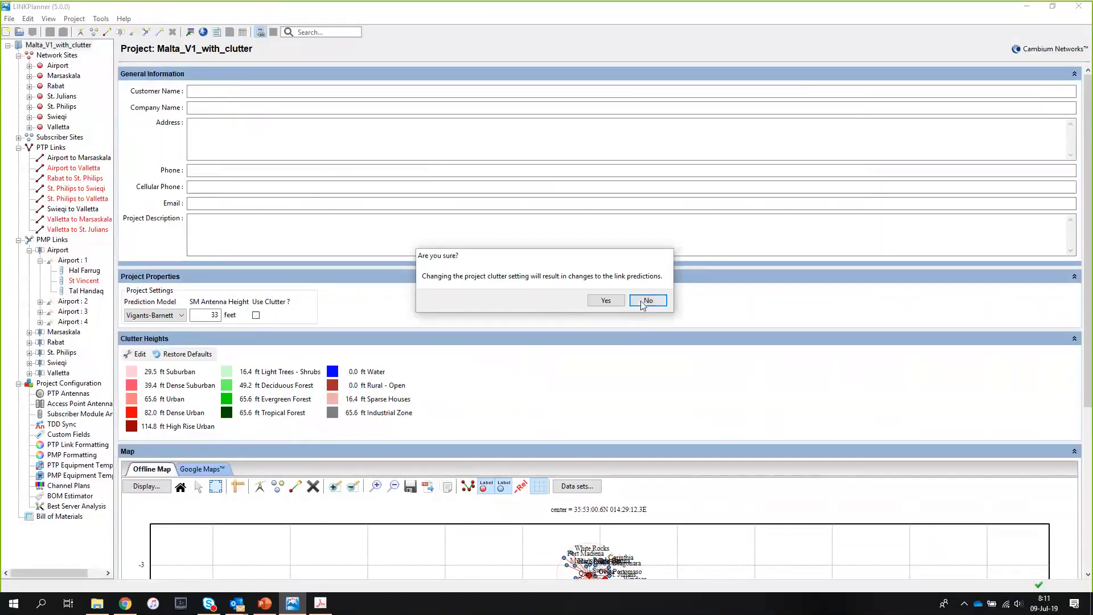
click(605, 301)
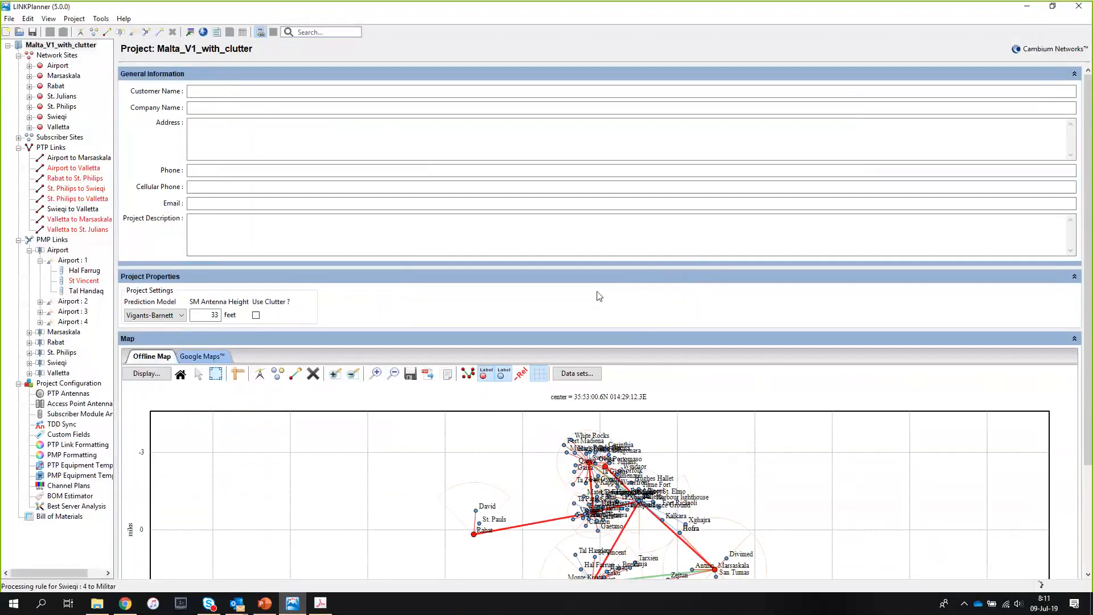
click(242, 74)
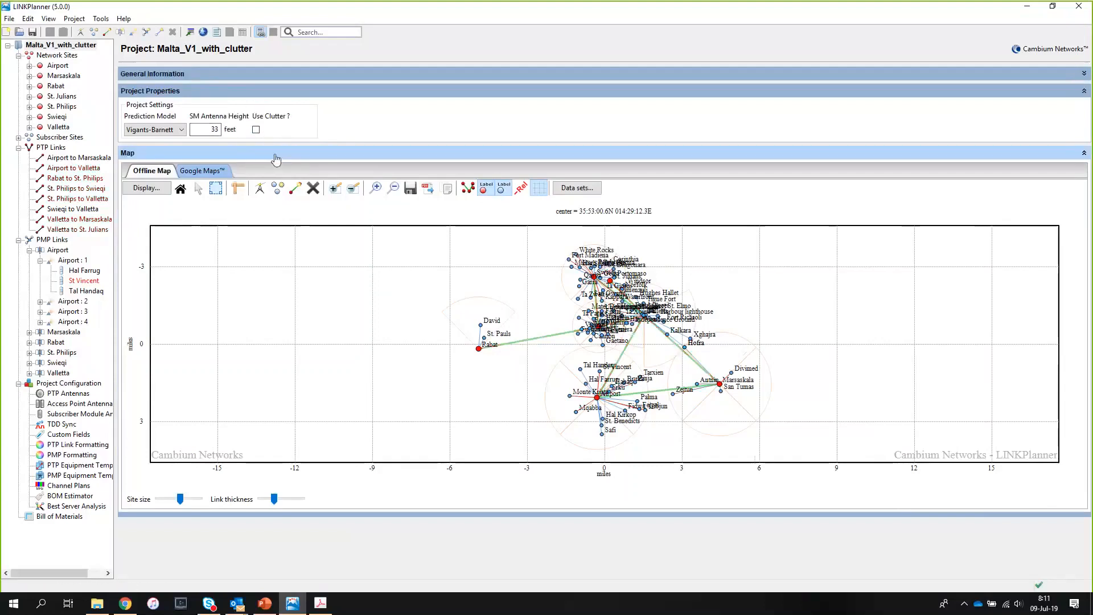
click(256, 129)
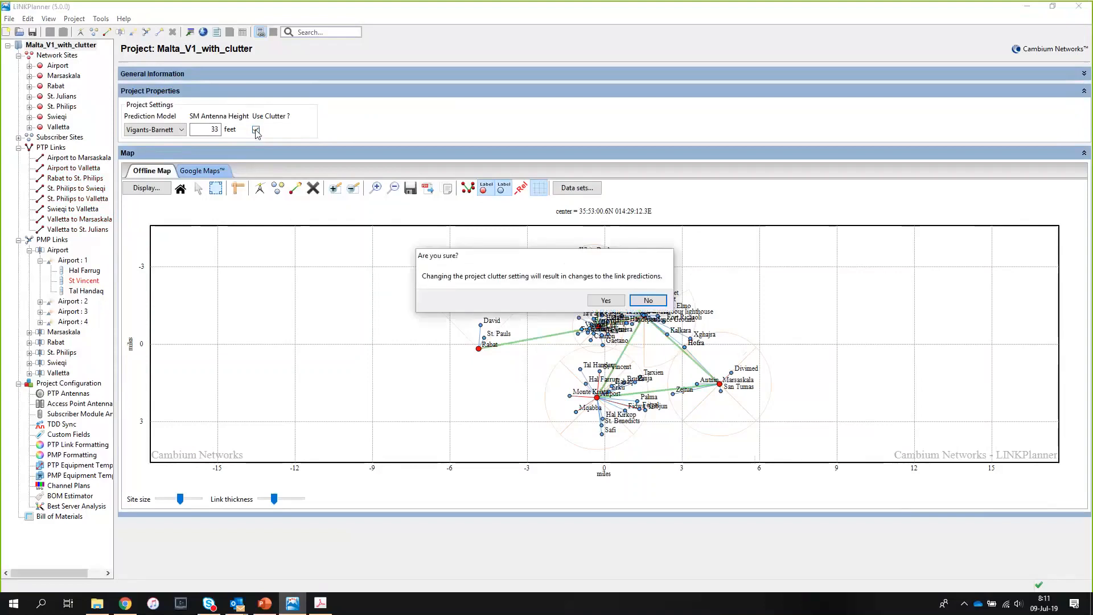
click(606, 301)
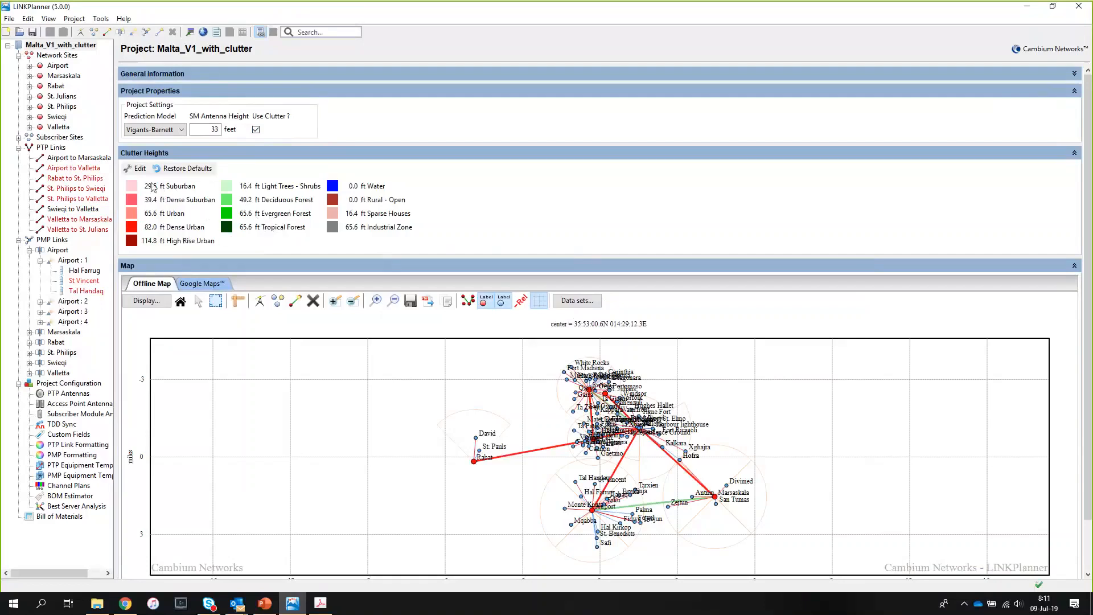
Edit the clutter heights, setting Suburban to 30 ft, Dense Suburban to 40 ft, Urban to 66 ft and High Rise Urban to 115 ft
click(138, 169)
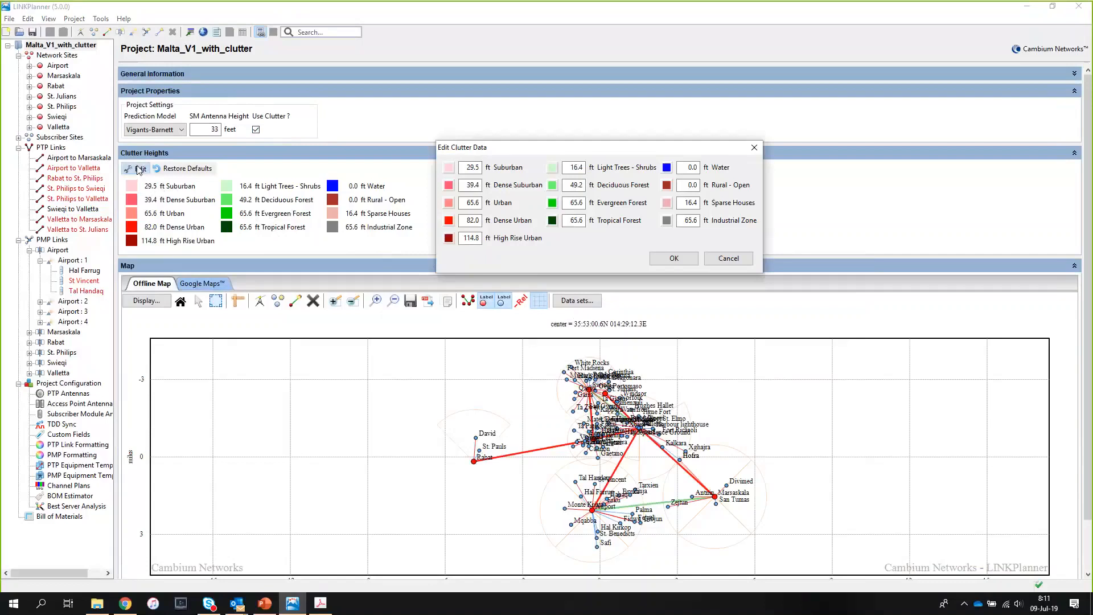
double_click(472, 167)
text(30)
double_click(472, 185)
text(40)
click(469, 203)
double_click(470, 202)
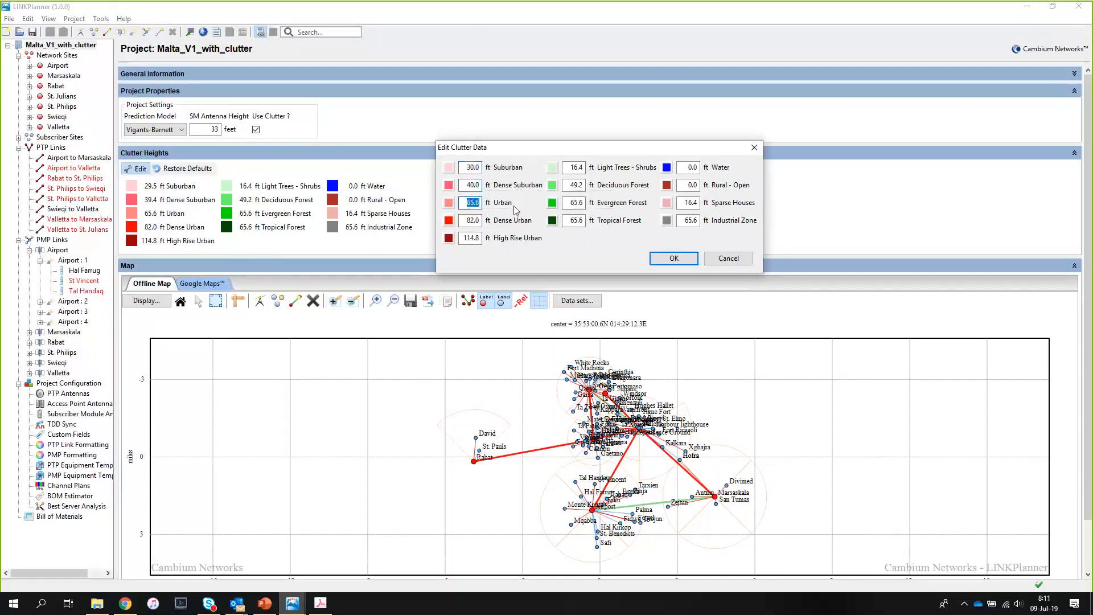
text(66)
double_click(475, 238)
text(115)
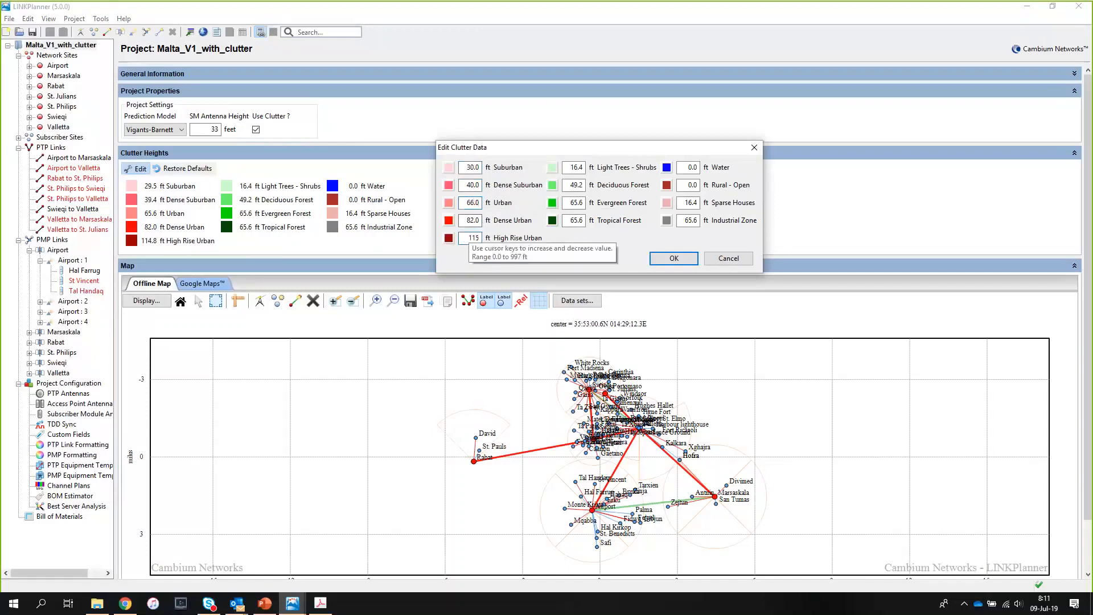
Set the clutter heights of Light Trees - Shrubs to 17 ft, Deciduous Forest to 50 ft, and Tropical and Evergreen Forest to 66 ft
double_click(575, 167)
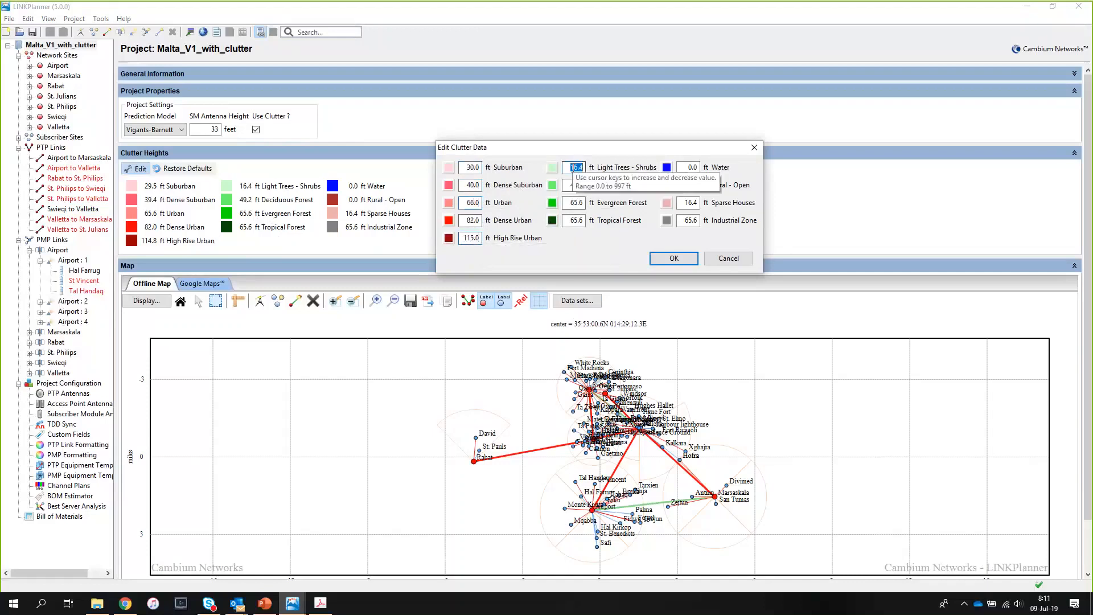
text(17)
click(571, 185)
double_click(572, 184)
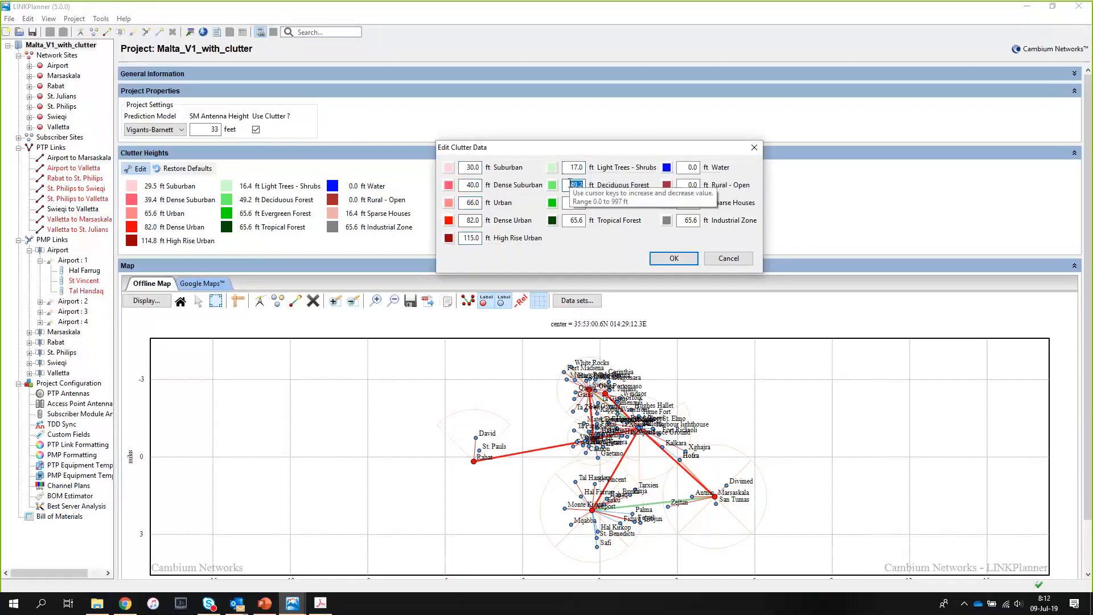
text(50)
click(575, 219)
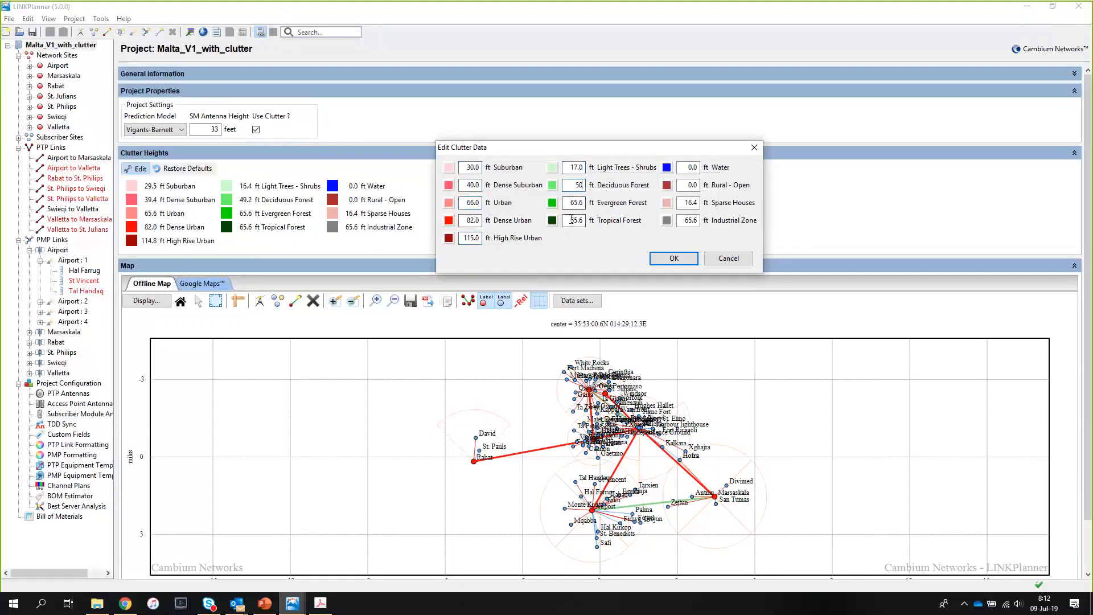
double_click(576, 220)
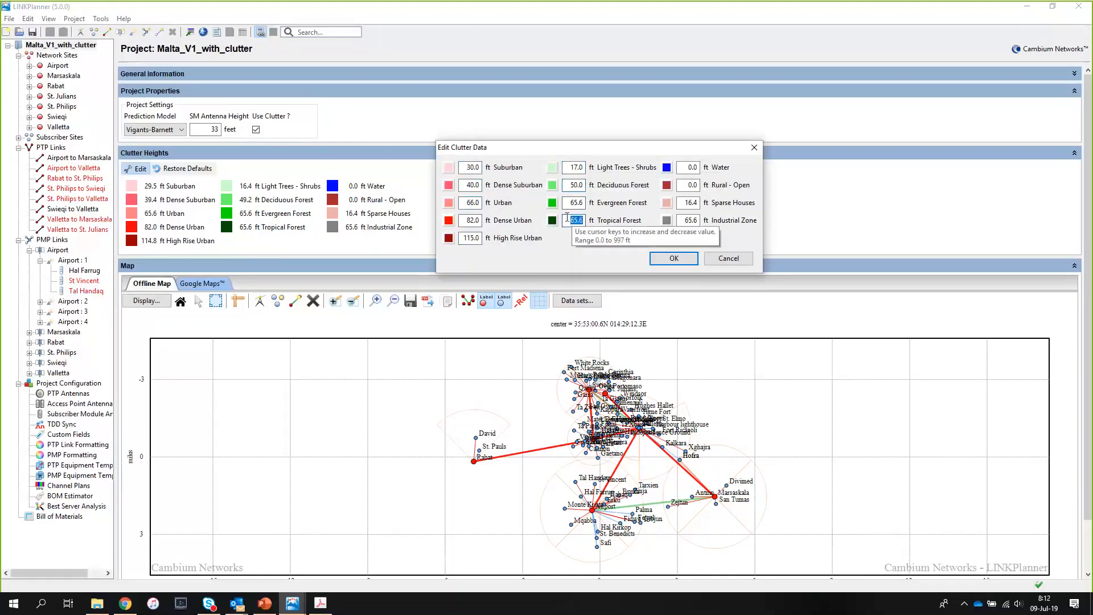
text(66)
double_click(572, 203)
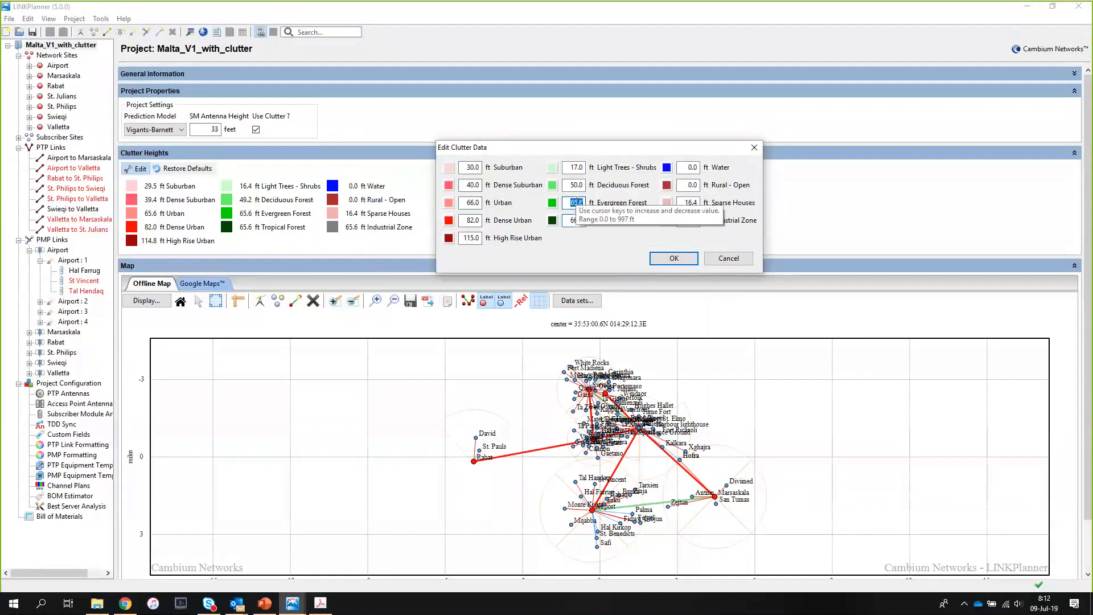
text(66)
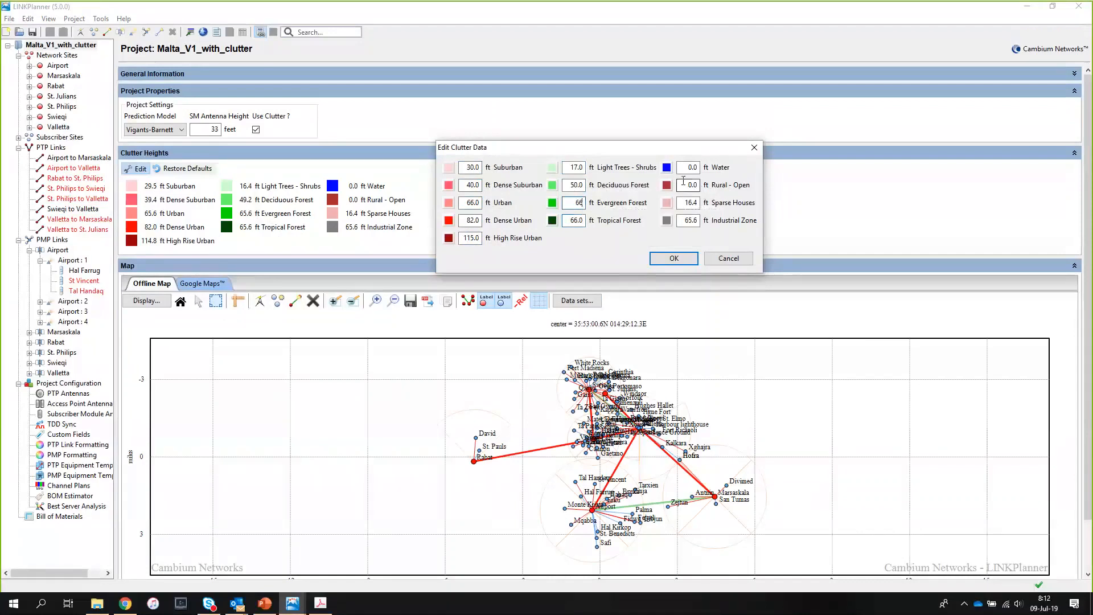
Set the Sparse Houses height to 17 ft and Industrial Zone to 66 ft, and apply the clutter data changes
double_click(687, 202)
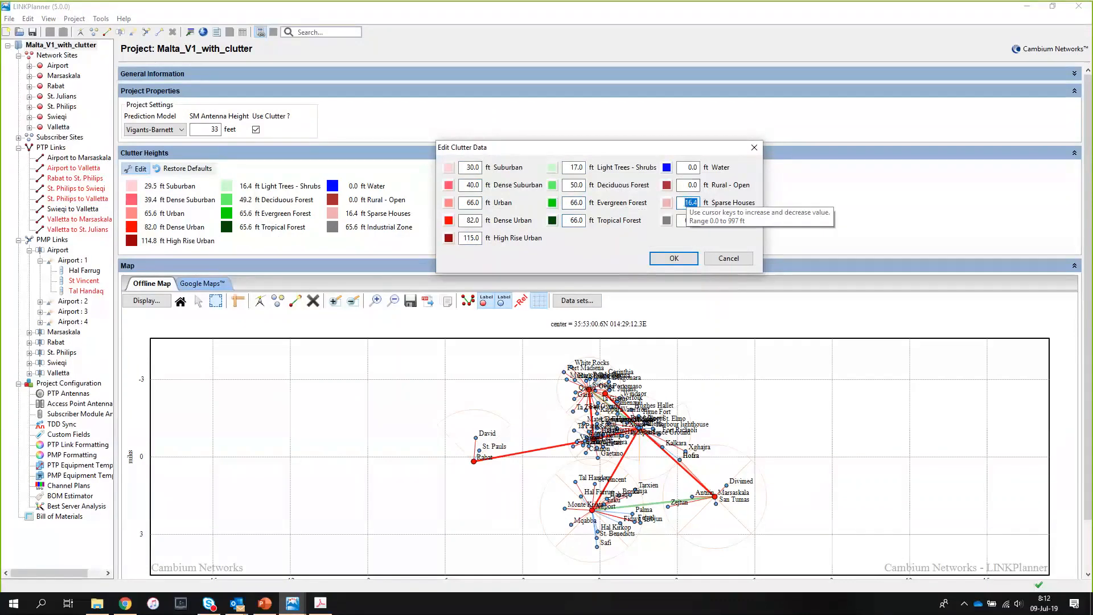
text(17)
double_click(688, 220)
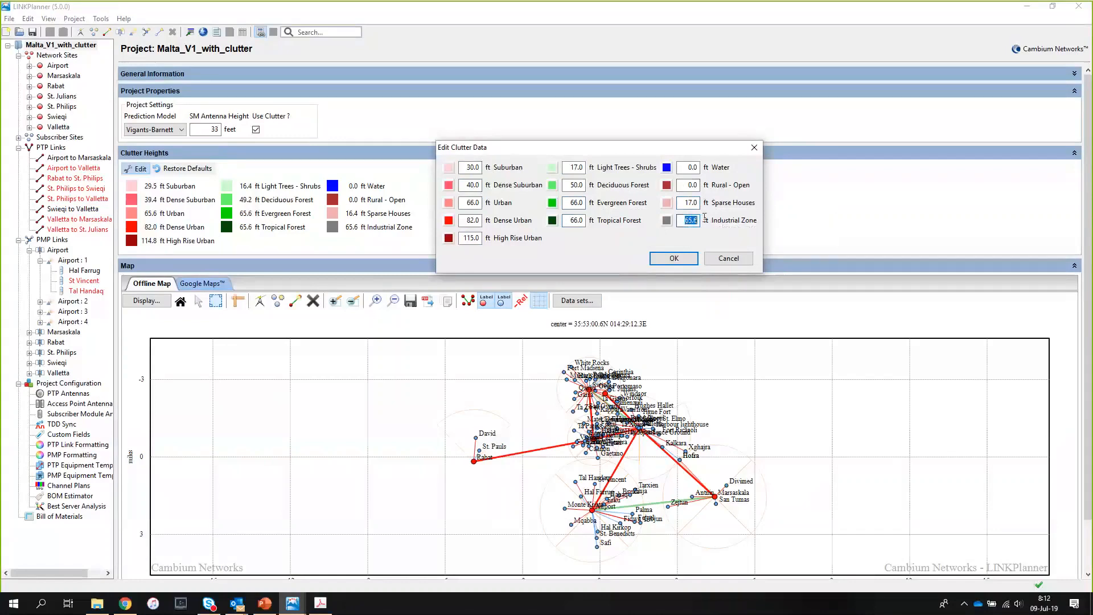
text(66)
click(671, 260)
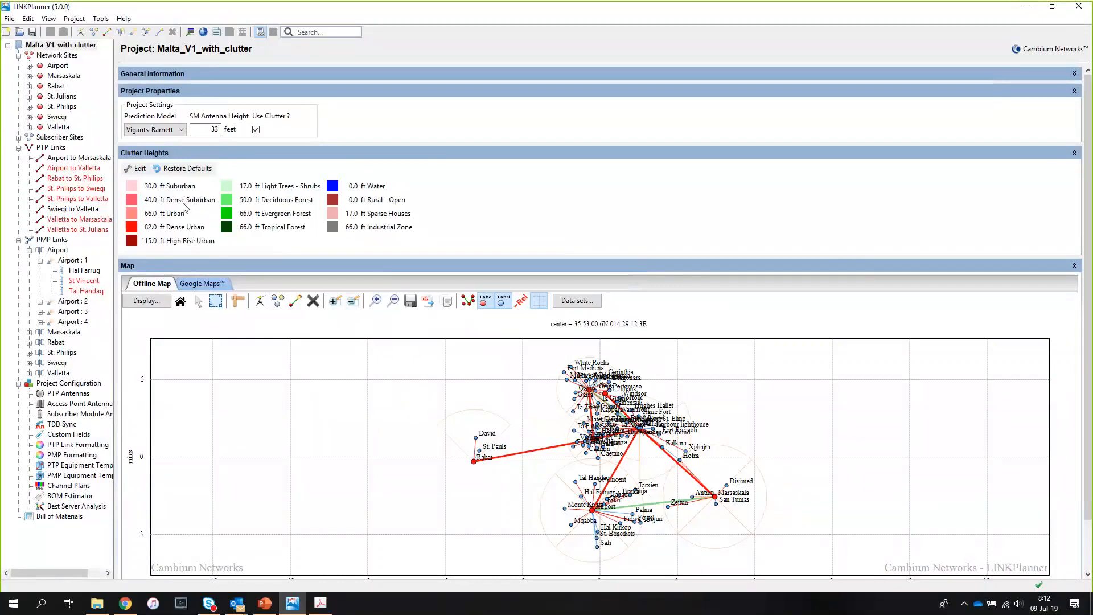
Edit the clutter data and set the Deciduous Forest colour to brown
click(138, 169)
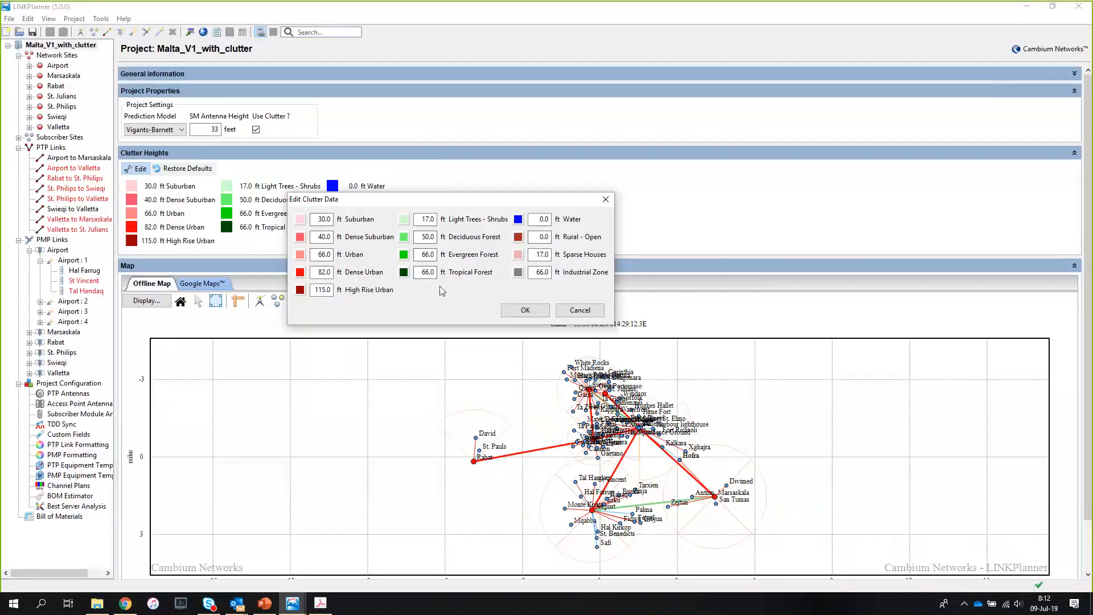
click(403, 238)
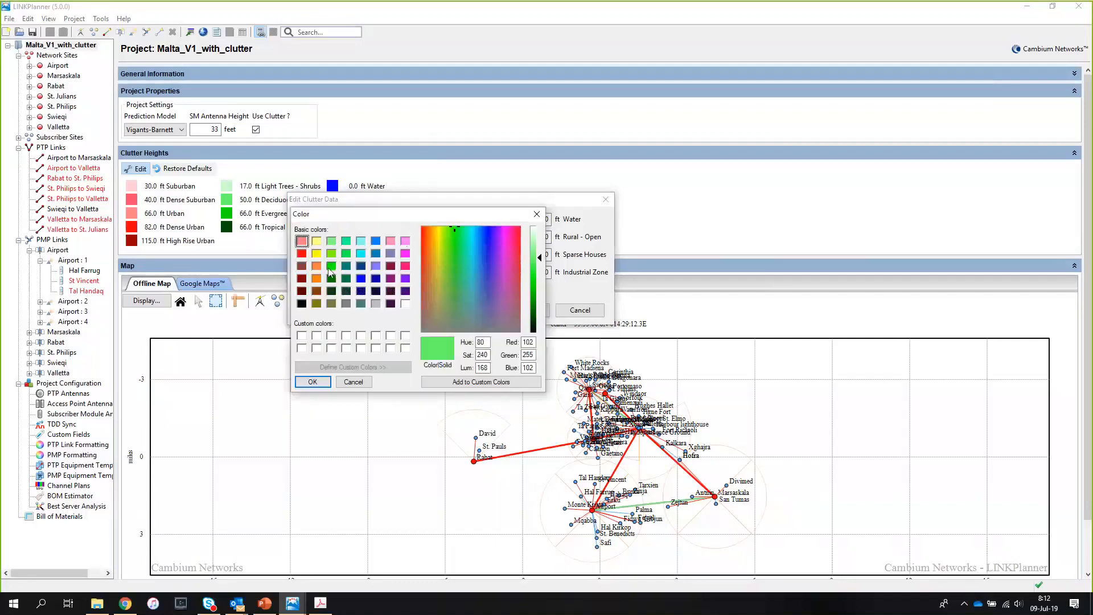
click(317, 293)
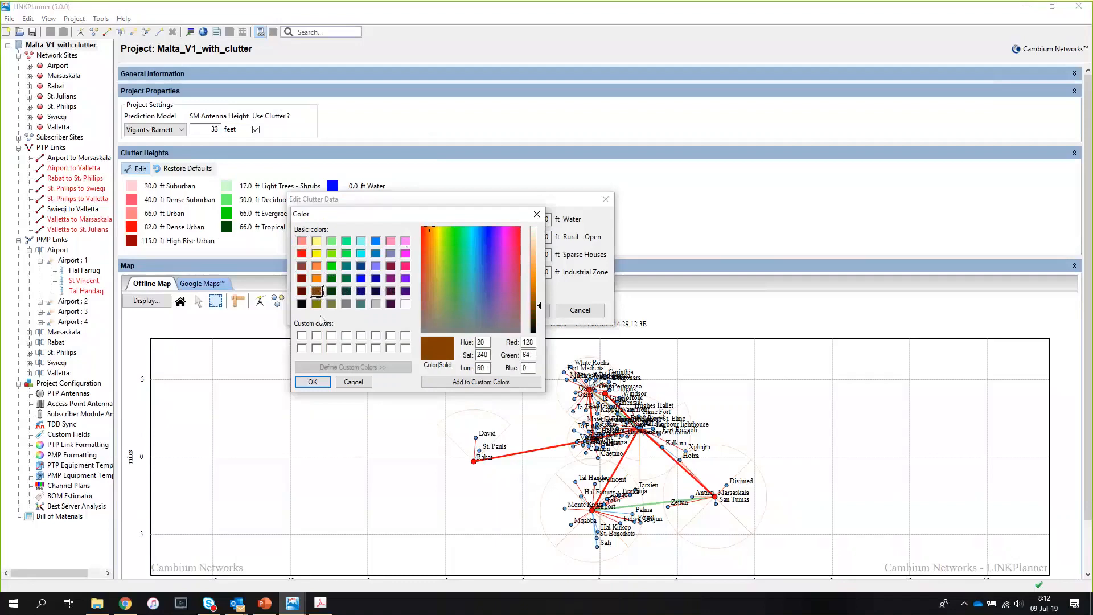
click(313, 382)
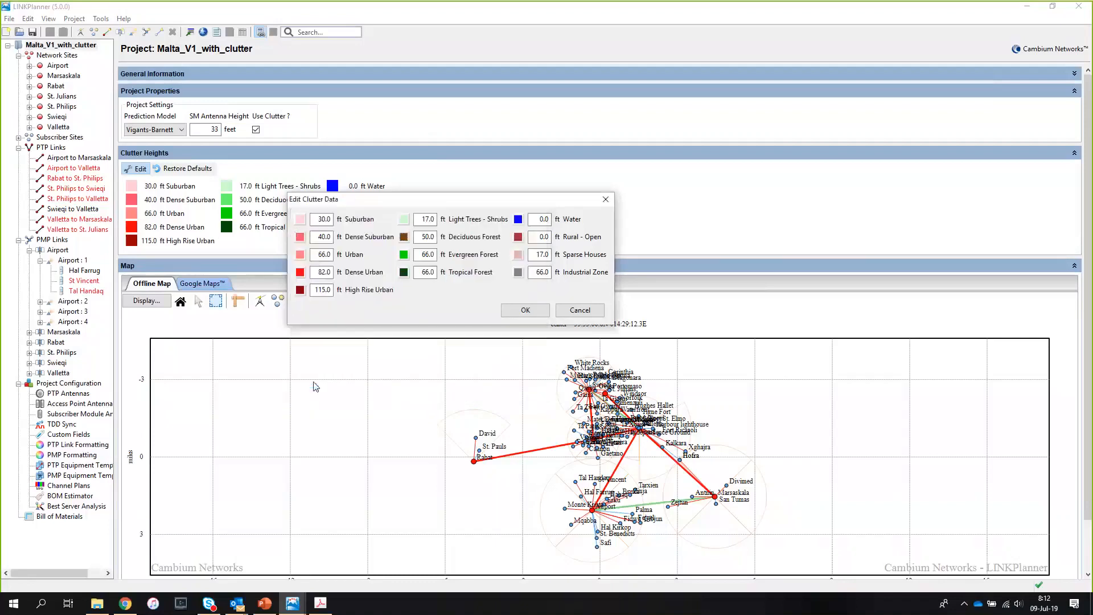
Change the Deciduous Forest clutter colour to lime green and apply the clutter data changes
click(404, 238)
click(331, 254)
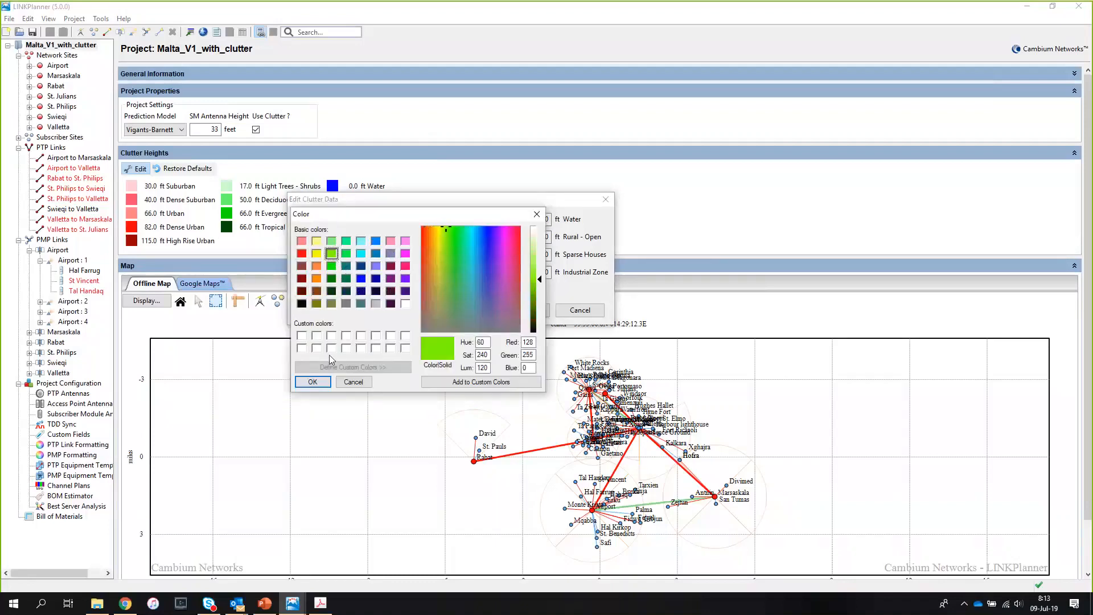
click(314, 382)
click(524, 310)
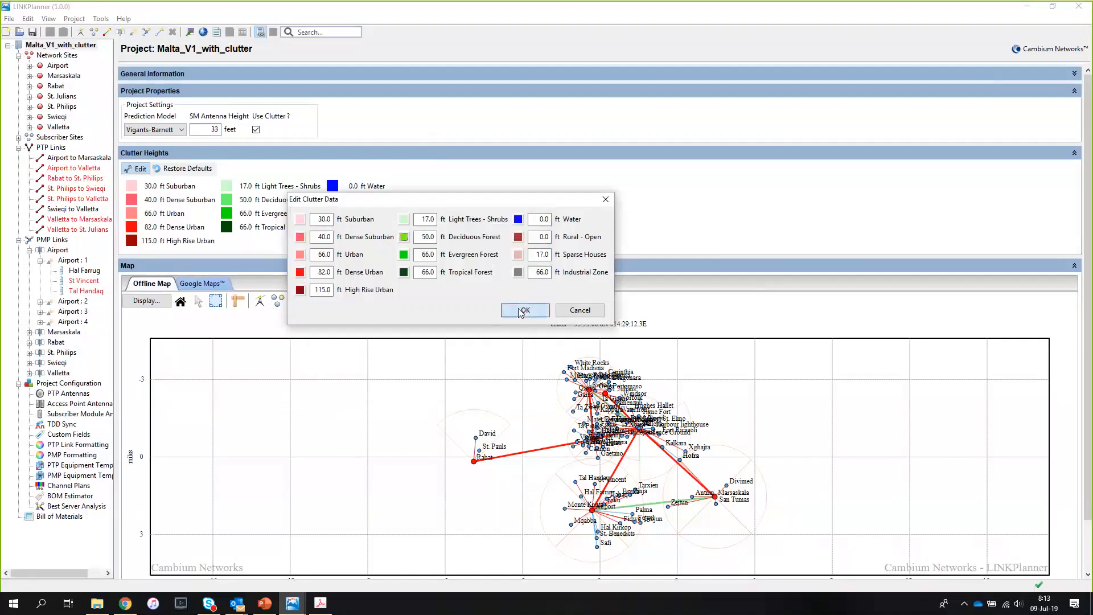
Restore the project's clutter settings to the default heights and colours
click(181, 169)
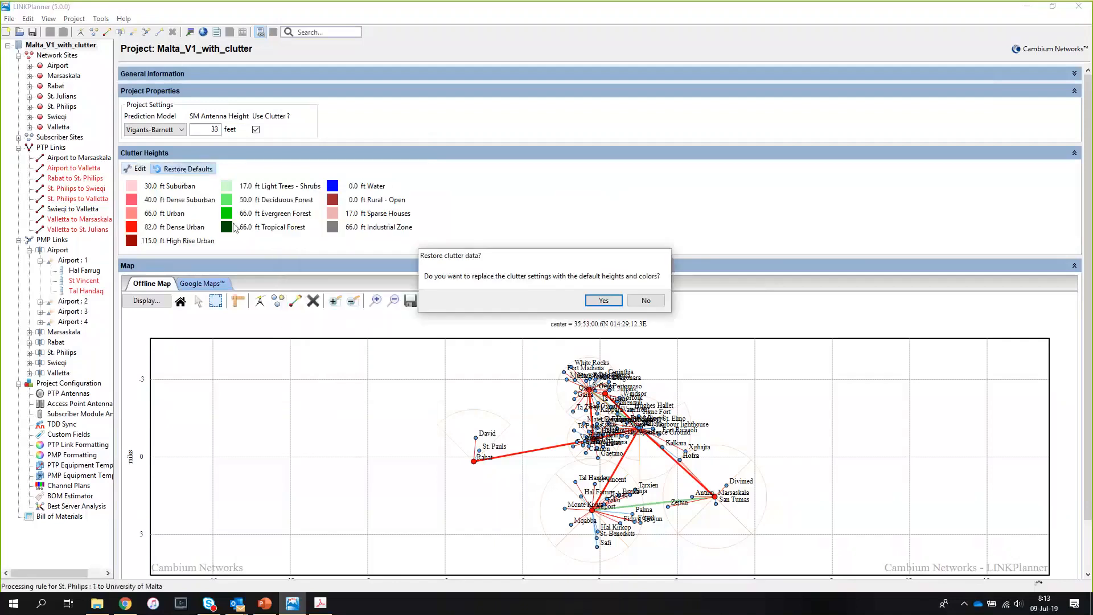
click(603, 302)
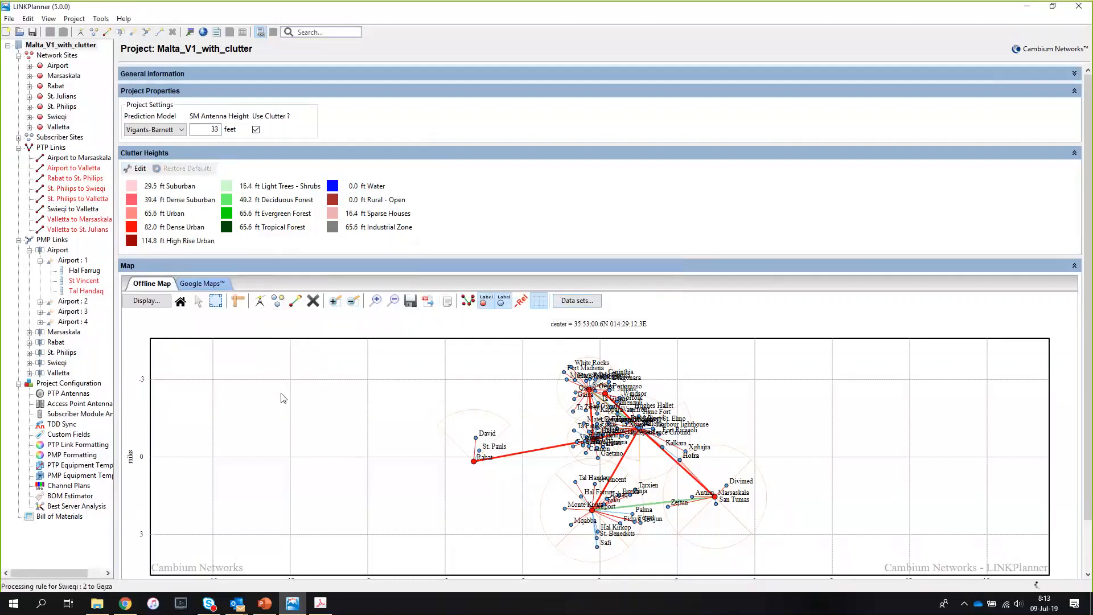
Set the program's height units to Meters and length units to Kilometers in the options
click(101, 20)
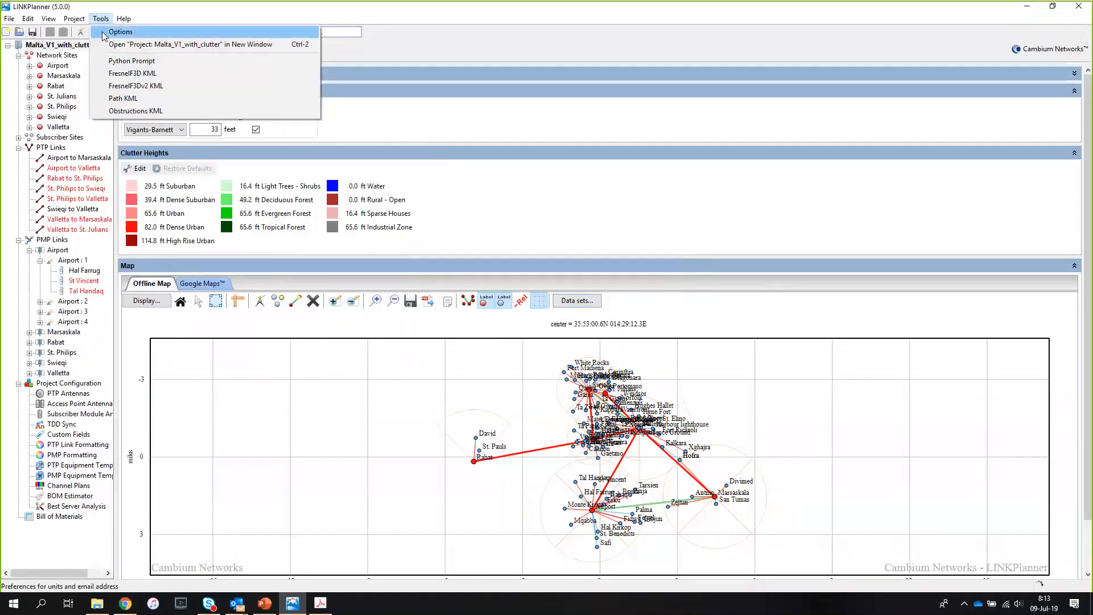
click(104, 32)
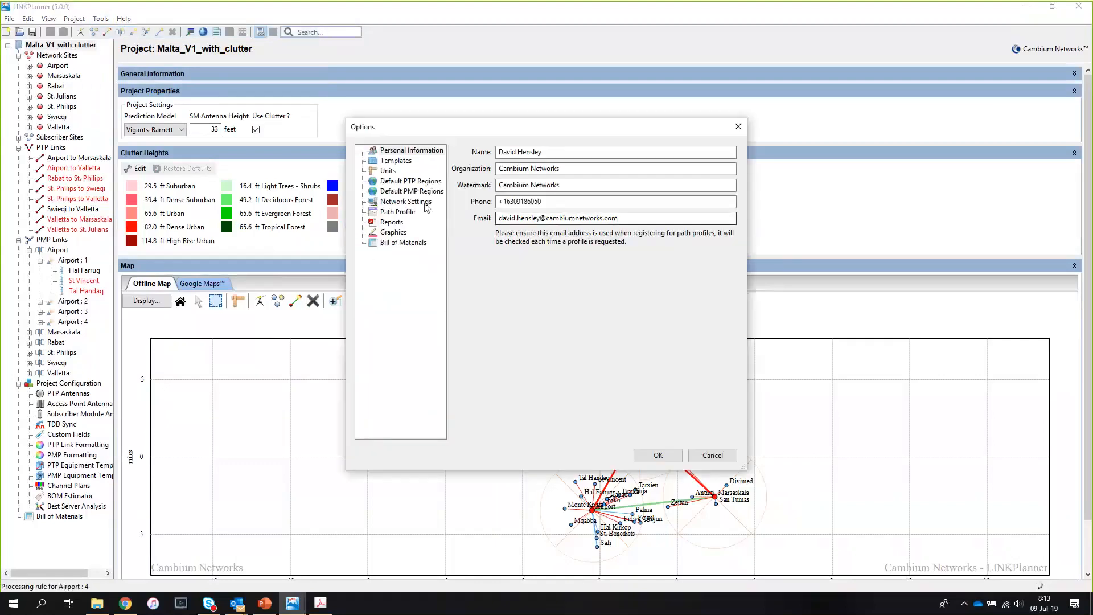
click(388, 170)
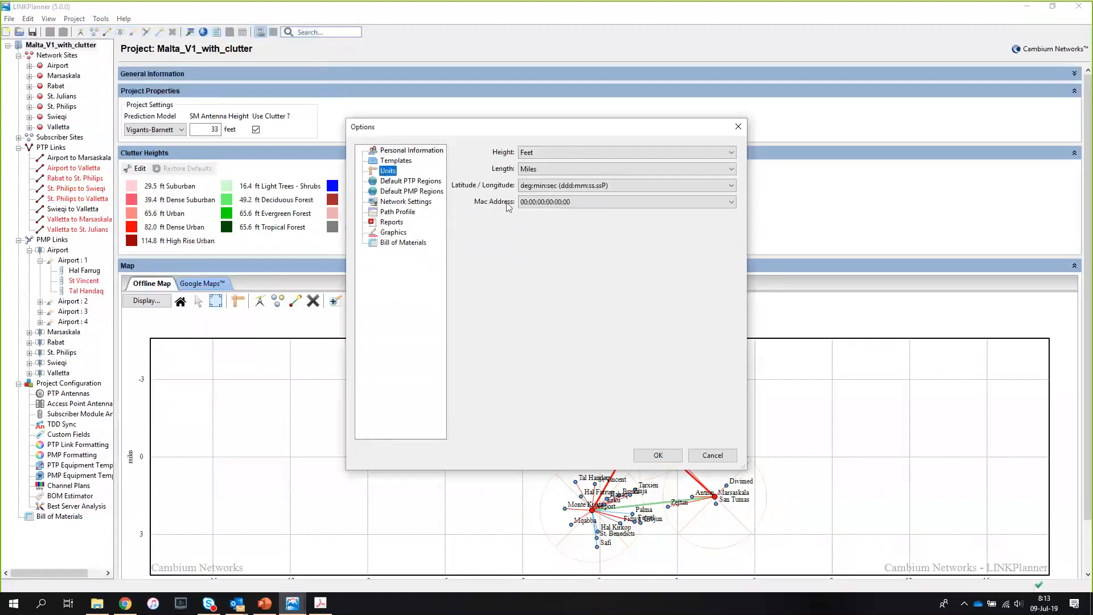
click(562, 155)
click(543, 172)
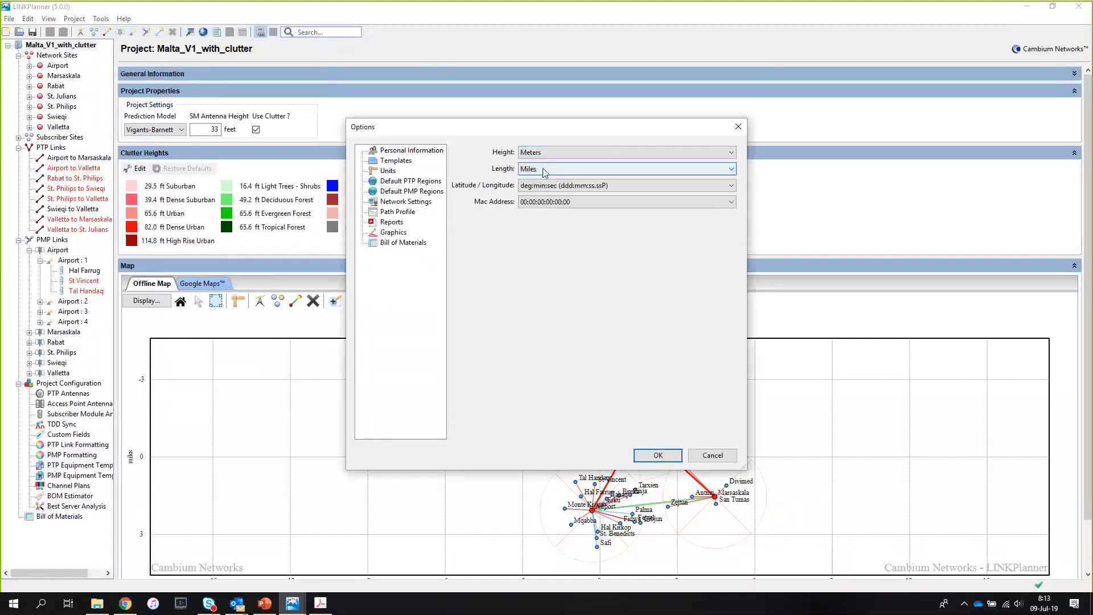
click(543, 170)
click(535, 180)
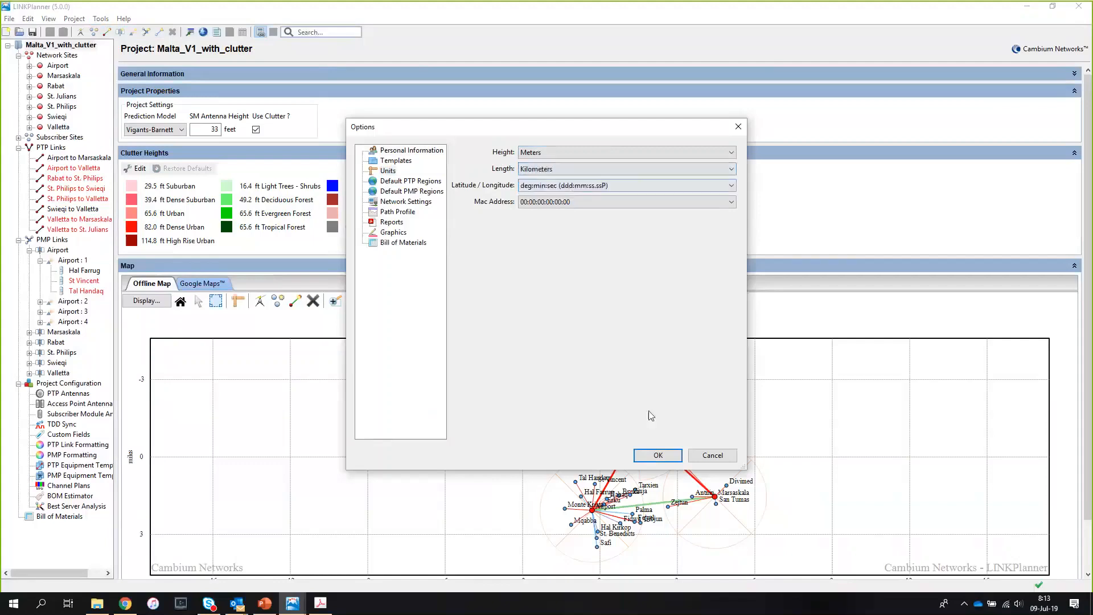
click(657, 458)
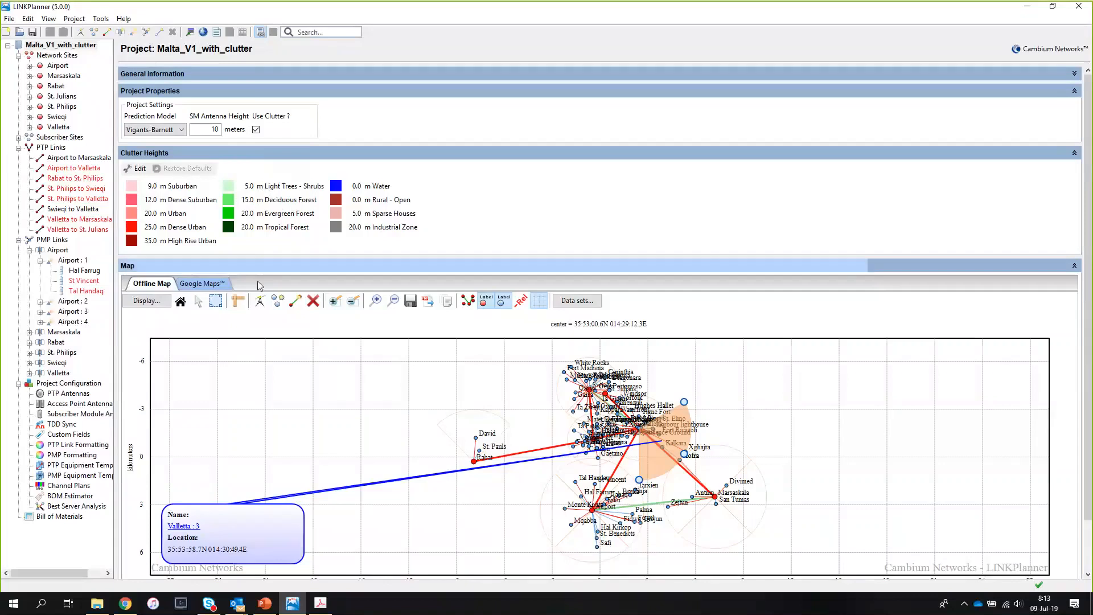
Show the Airport to Marsaskala PTP link and enlarge its path profile chart vertically
mouse_move(88, 165)
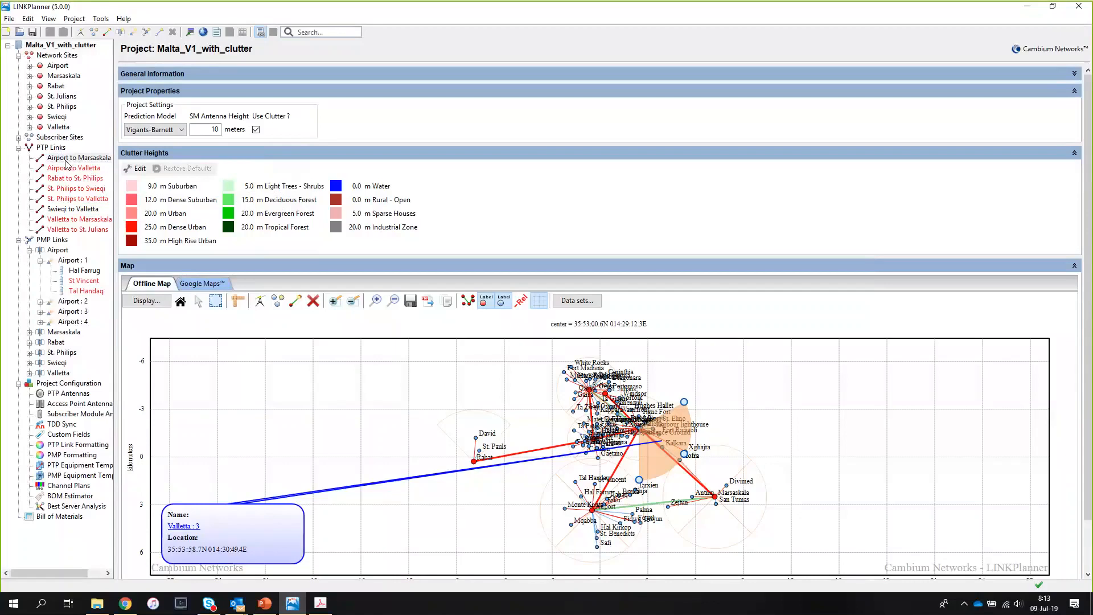
click(63, 159)
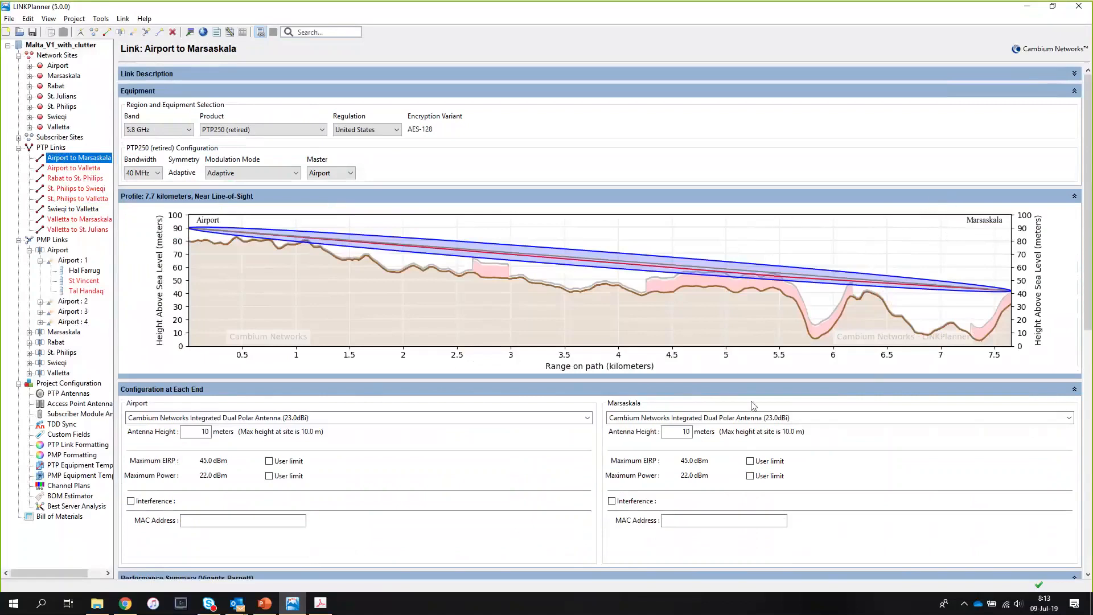
drag(740, 377, 735, 559)
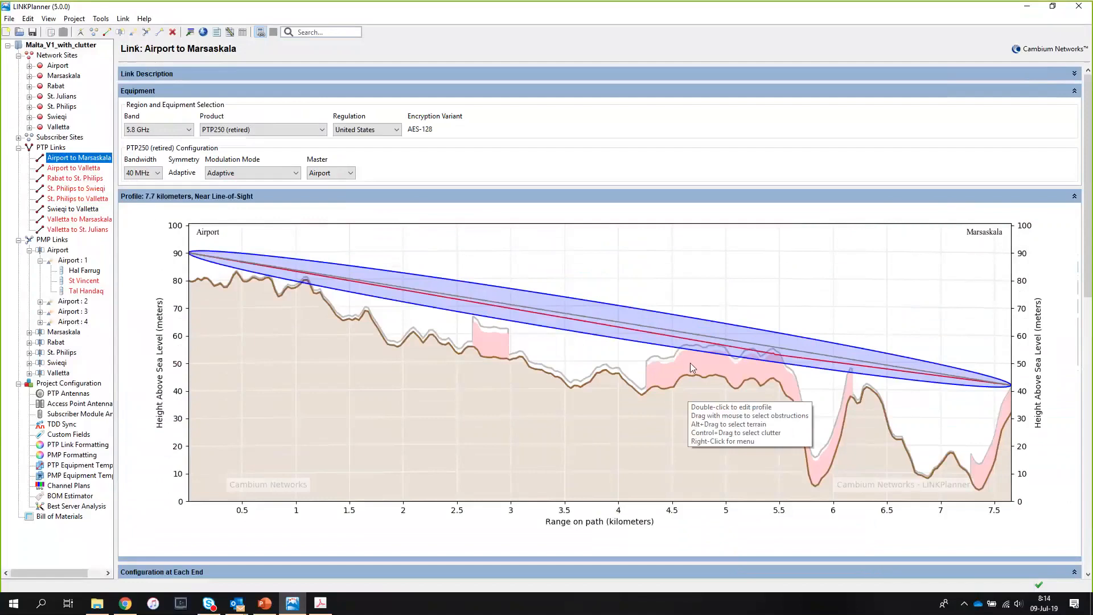
Check the project's clutter heights, reopen the Airport to Marsaskala link, and open its profile for editing in an enlarged editor window
click(51, 46)
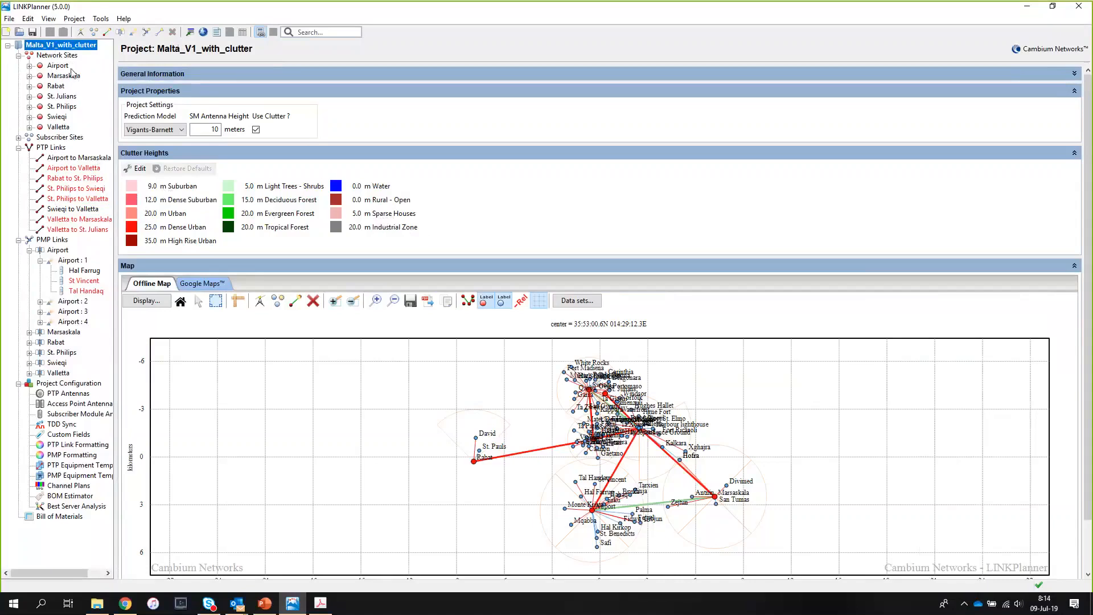
click(78, 157)
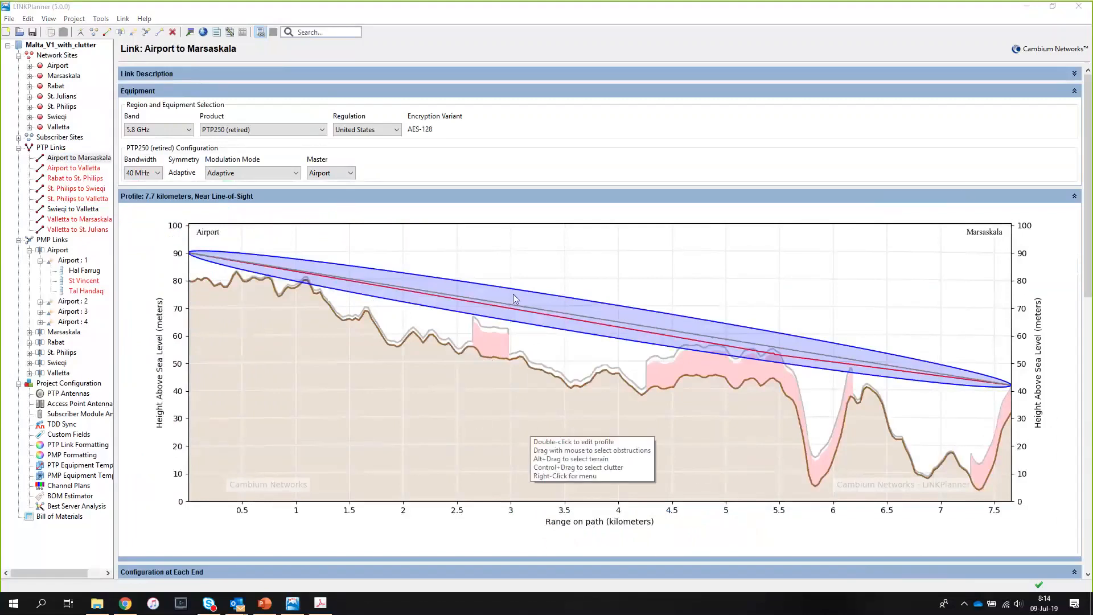
right_click(478, 246)
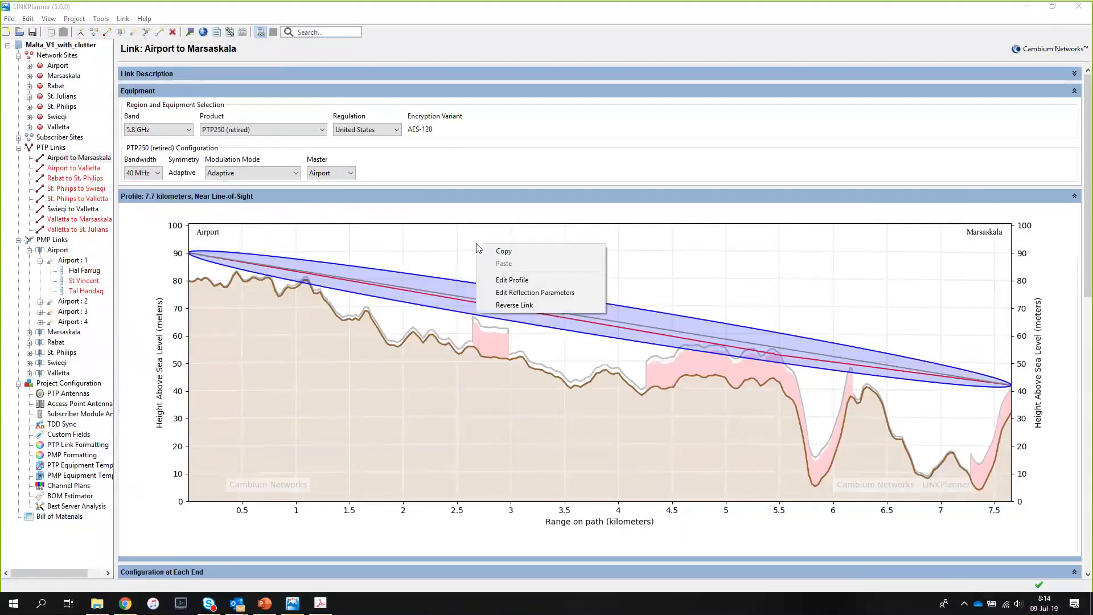
click(515, 282)
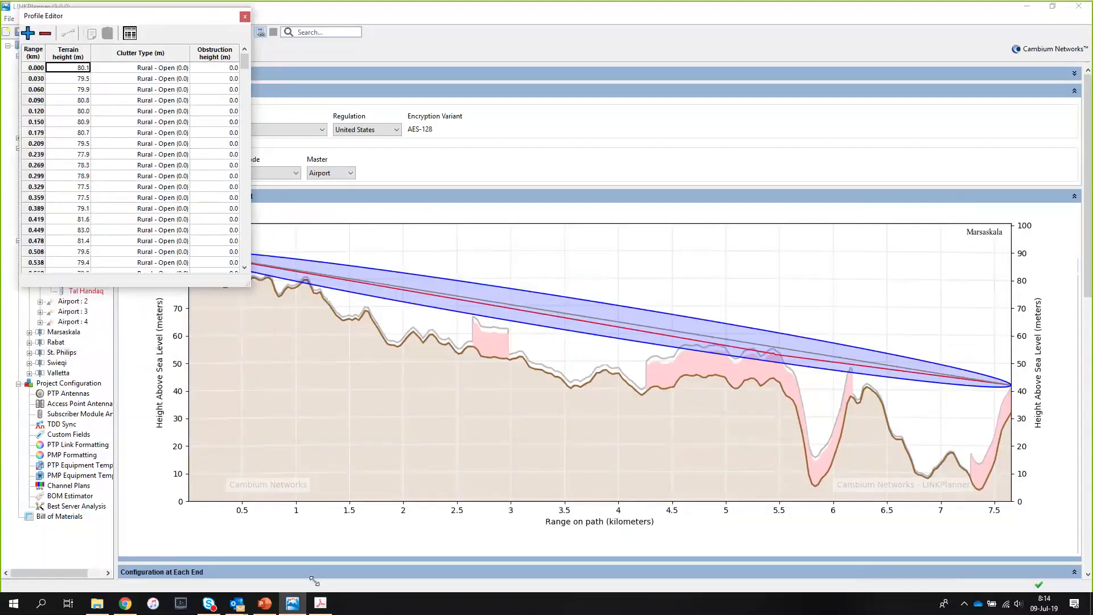
drag(249, 286, 313, 580)
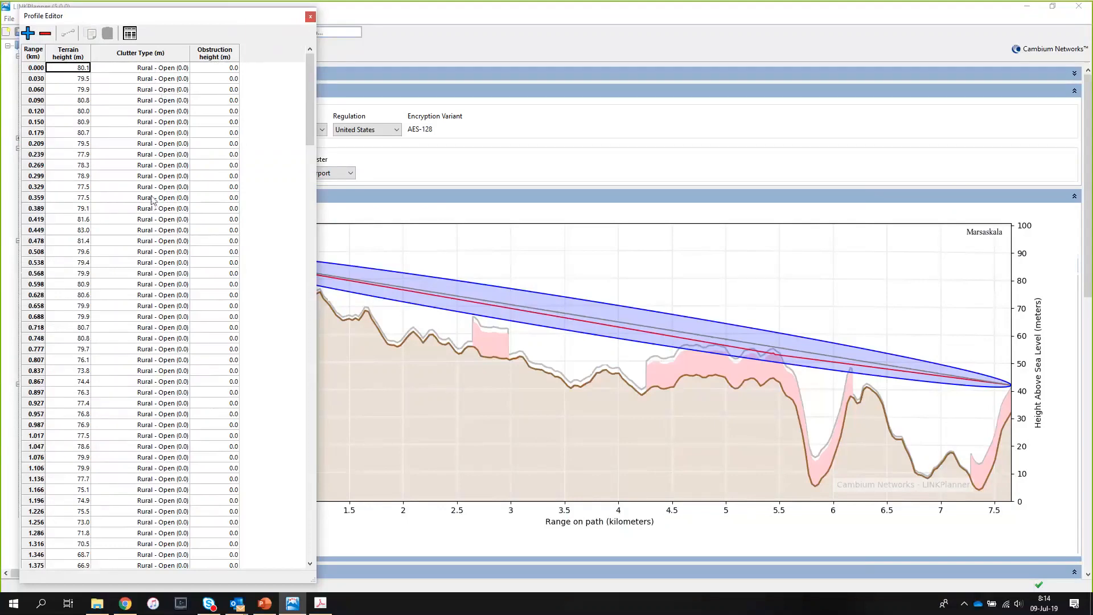
Examine the clutter types along the path in the profile editor, especially around 2 to 3 km, and close the editor
scroll(151, 178, down, 3)
scroll(152, 179, down, 5)
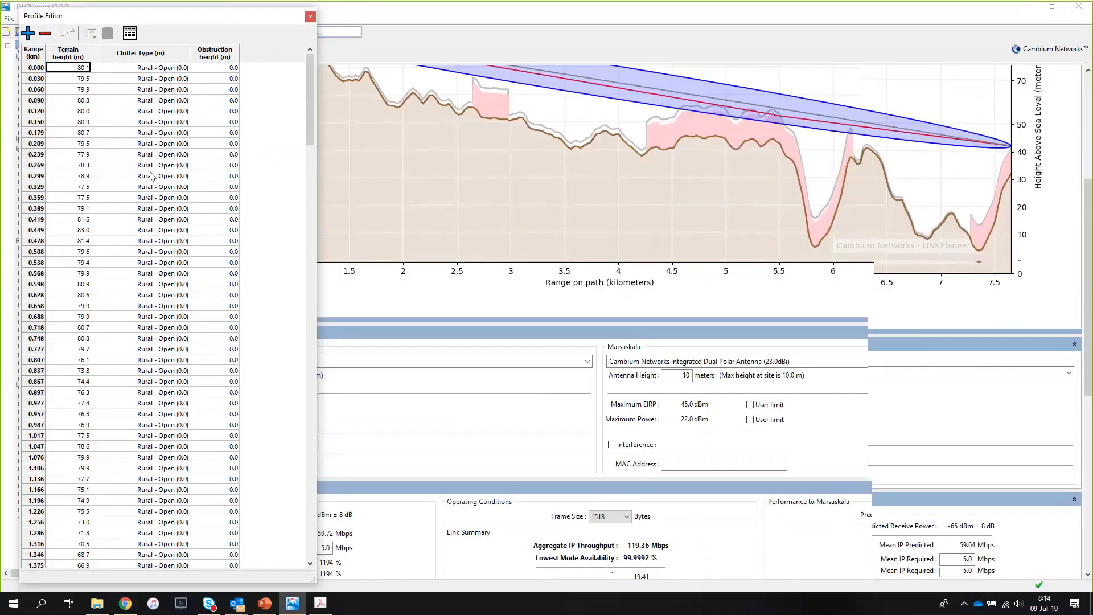
scroll(148, 197, up, 5)
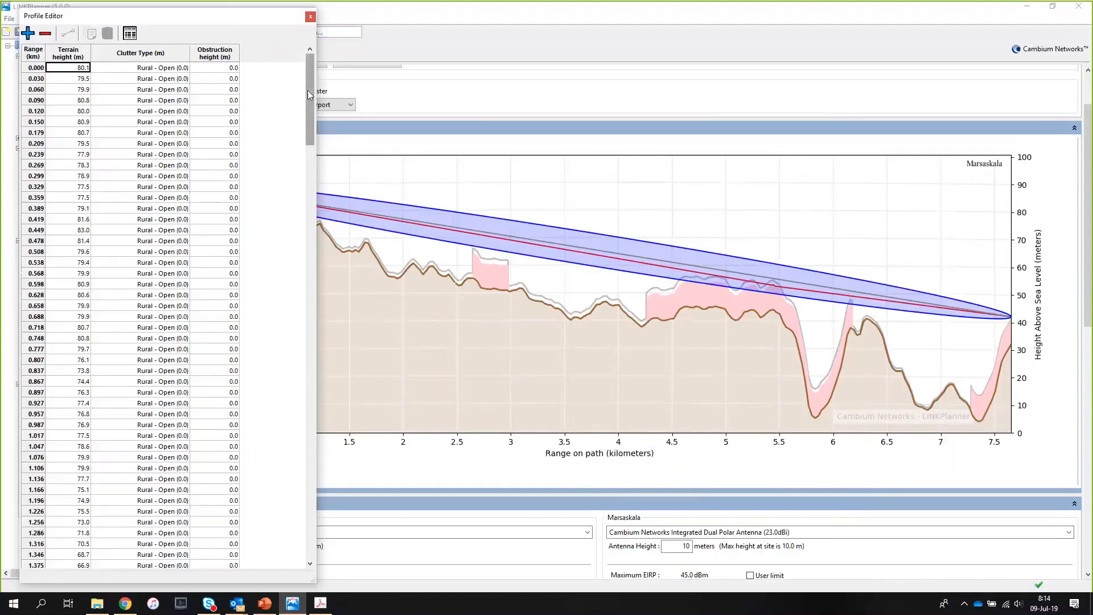
drag(307, 90, 309, 218)
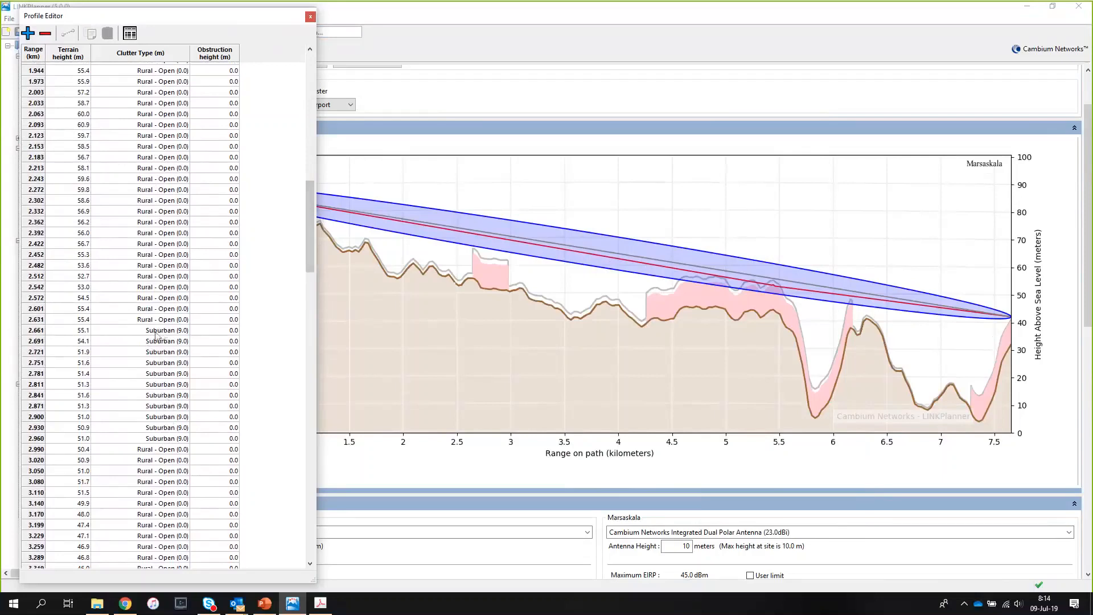
drag(313, 237, 221, 232)
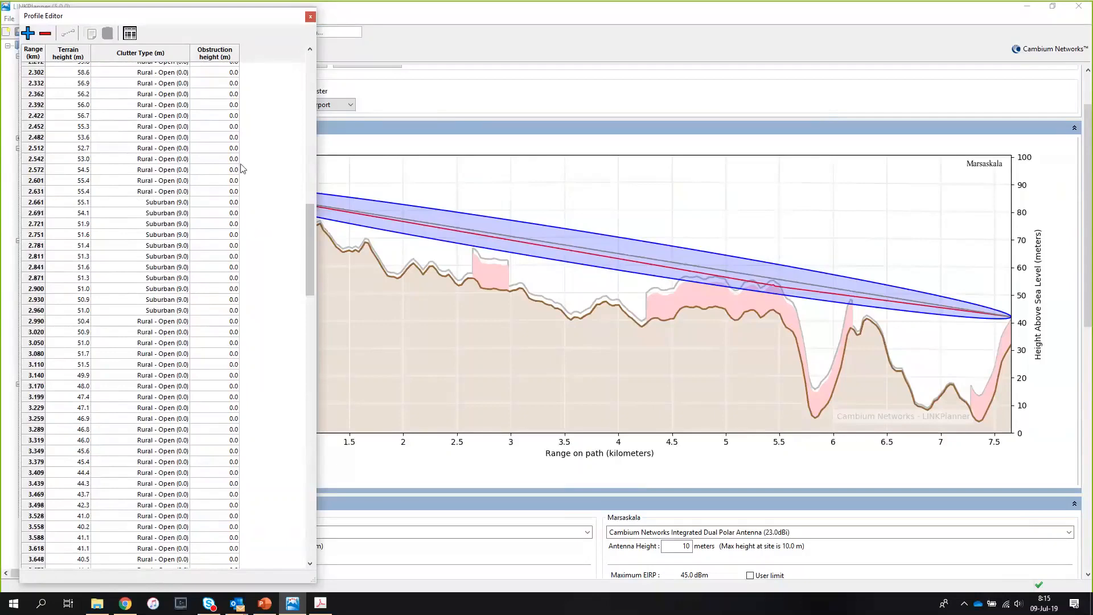
mouse_move(305, 219)
mouse_down()
mouse_move(306, 246)
mouse_move(294, 203)
mouse_up()
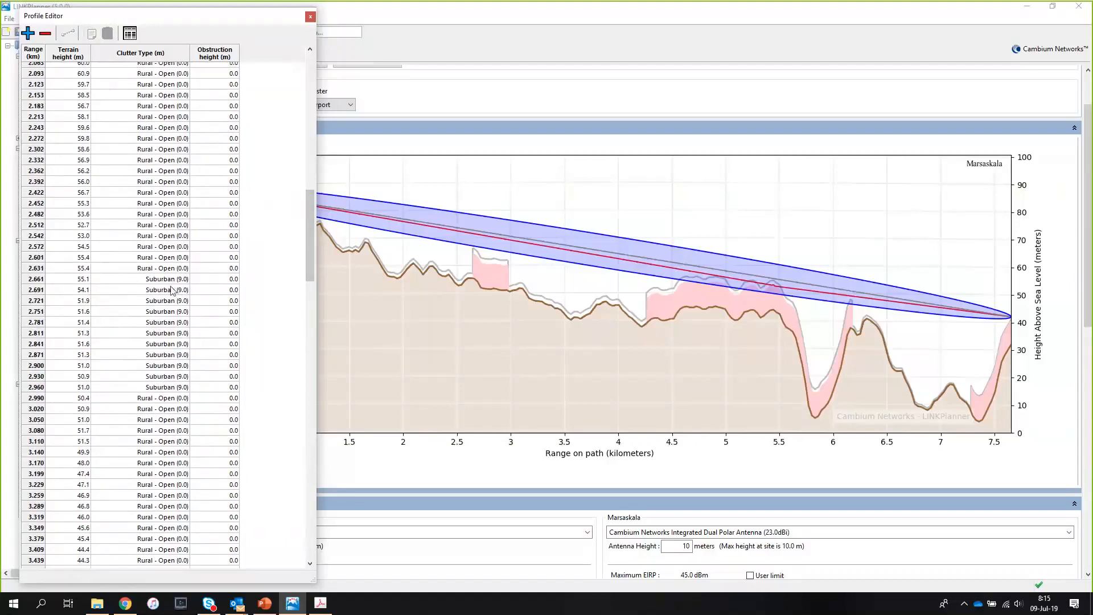
click(310, 18)
Set the project's Suburban clutter height to 3 m and apply the clutter data changes
click(57, 44)
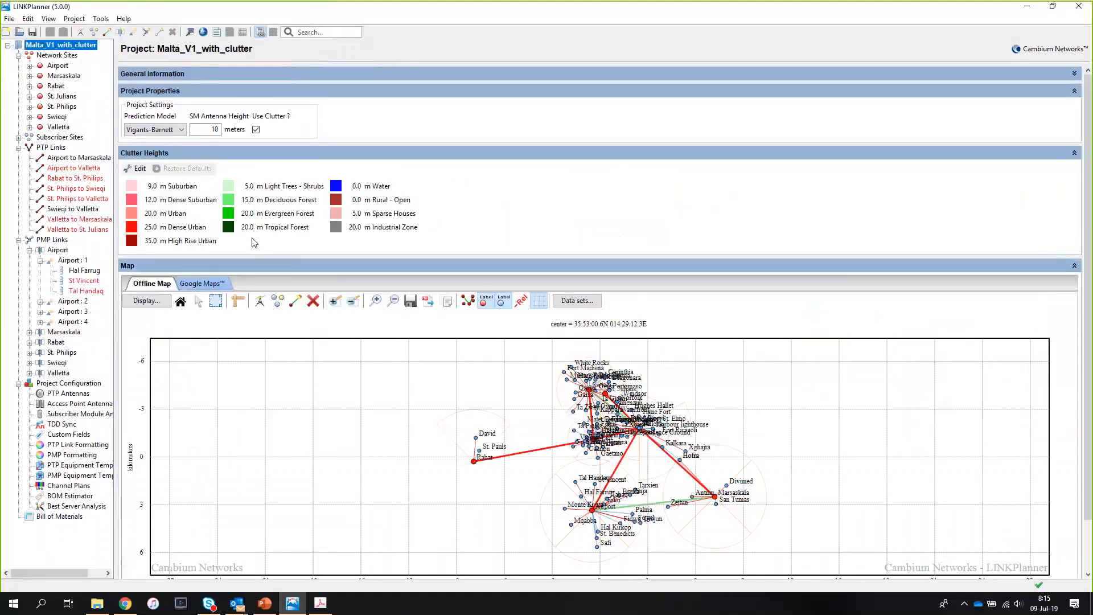
click(139, 169)
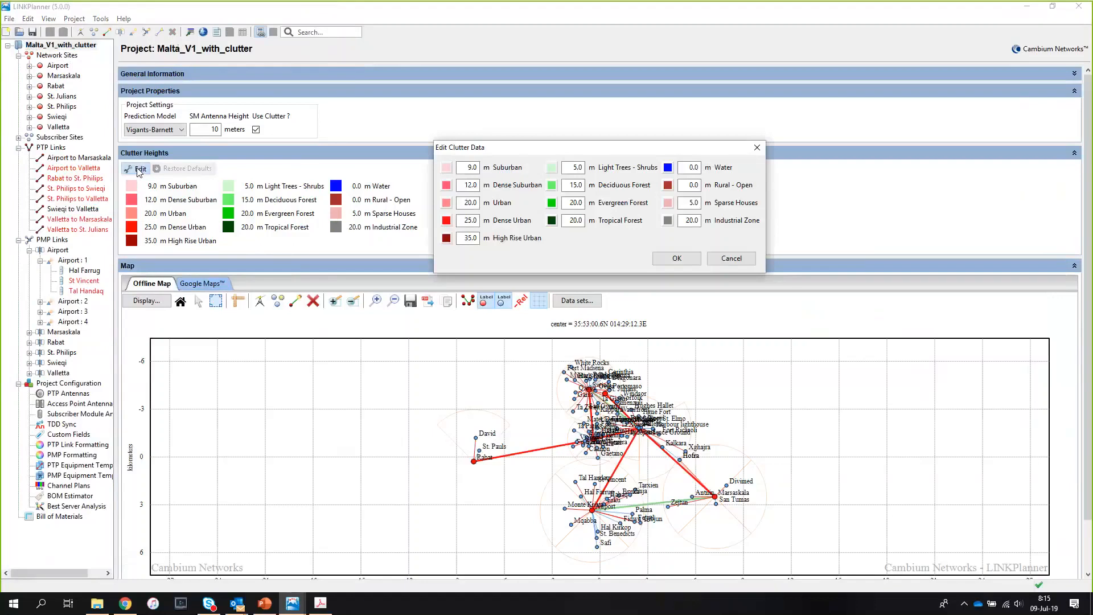
click(472, 168)
click(687, 261)
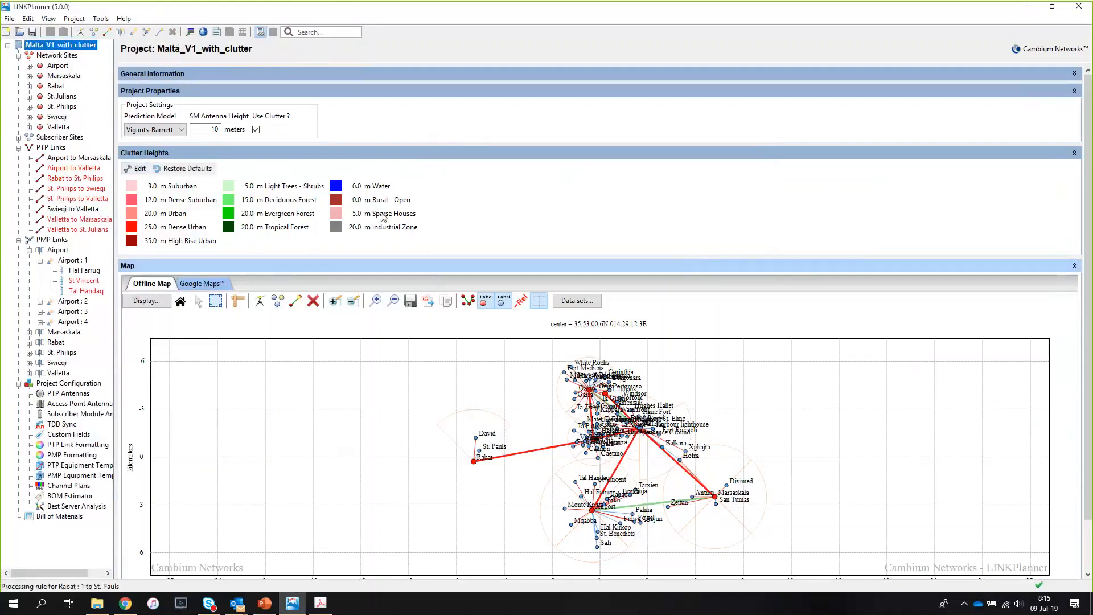
Set the Airport antenna height to 15 meters on the Airport to Marsaskala link and review the profile and performance
click(90, 157)
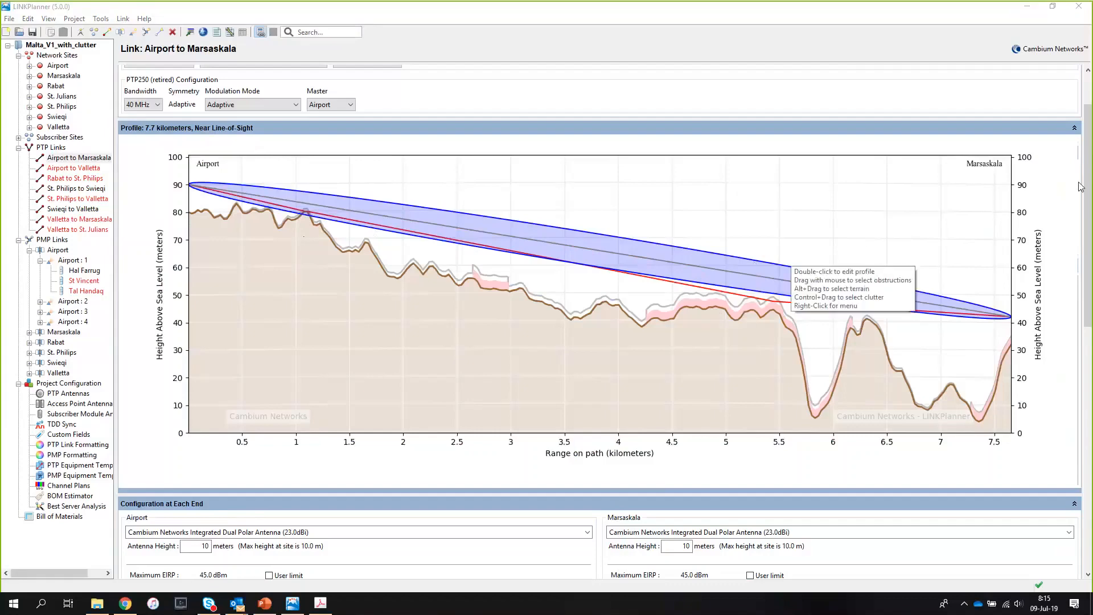
drag(1086, 188, 1088, 270)
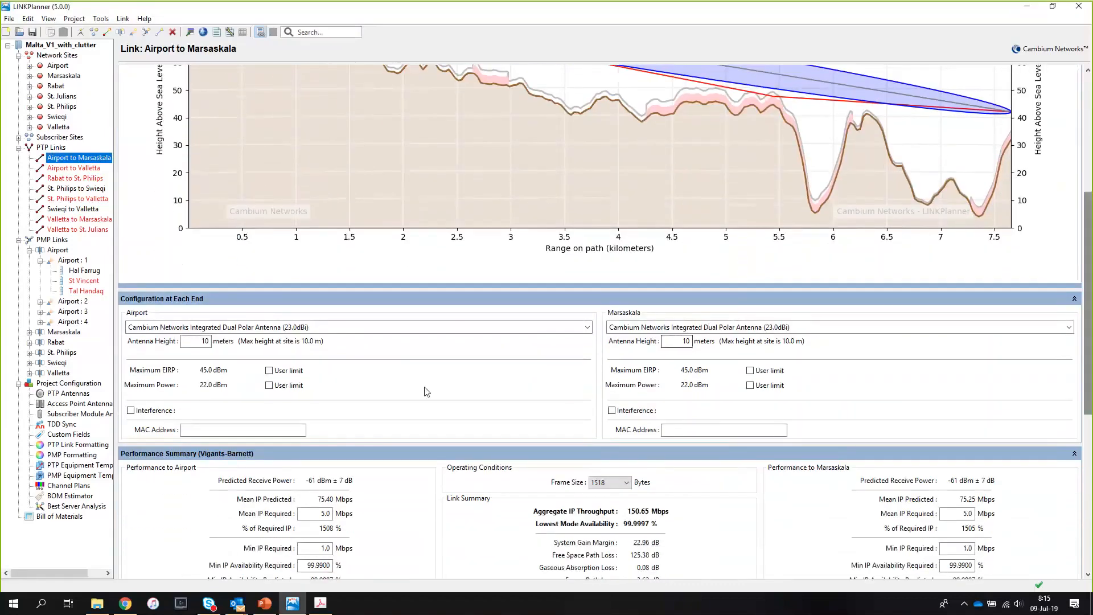
double_click(205, 341)
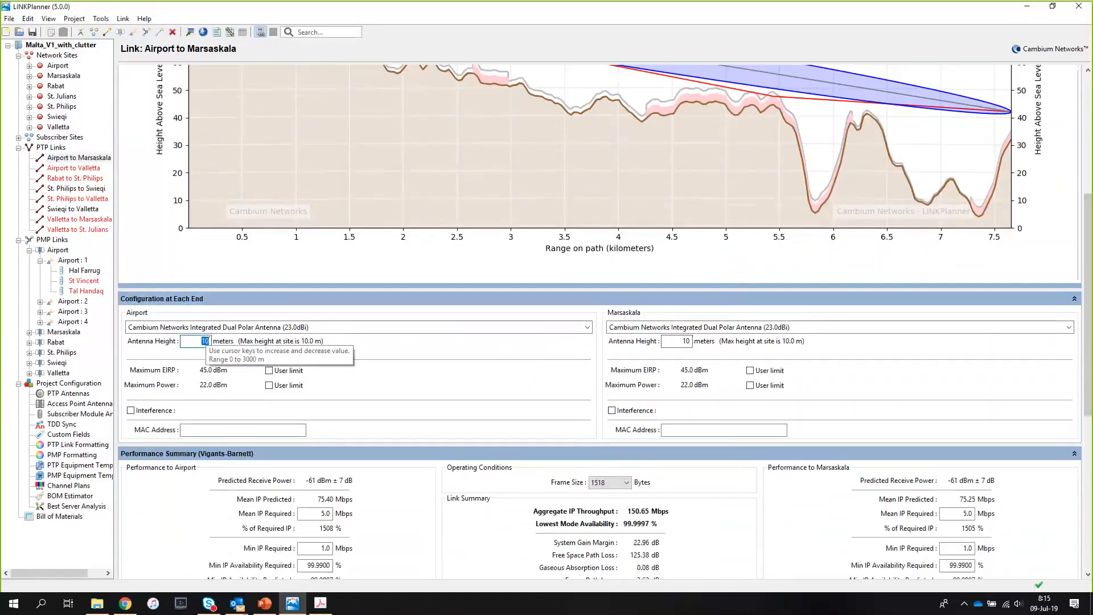
text(15)
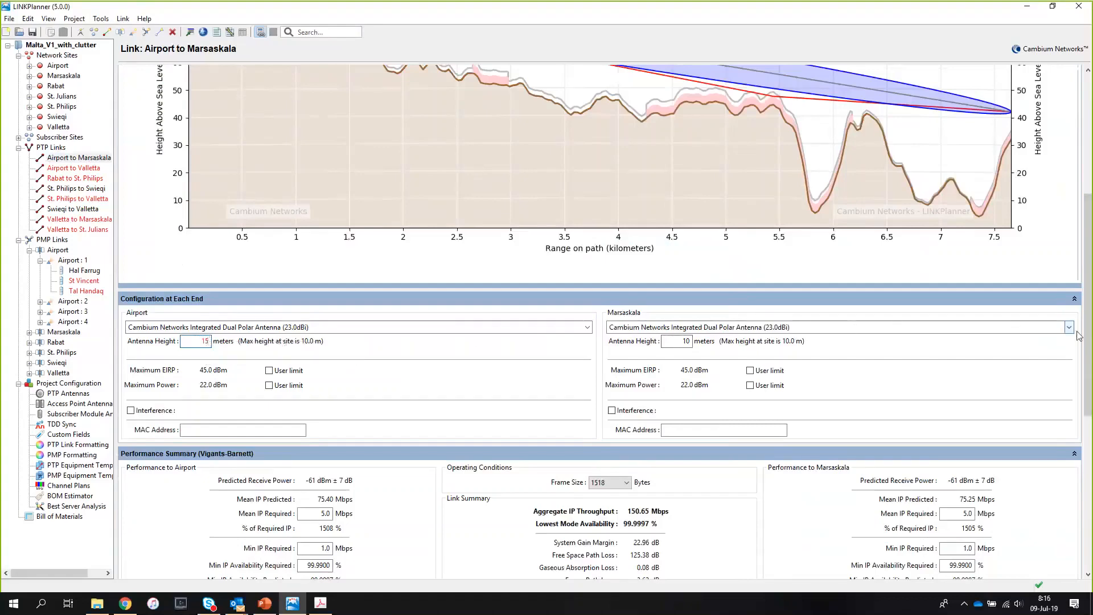
drag(1083, 319, 1077, 231)
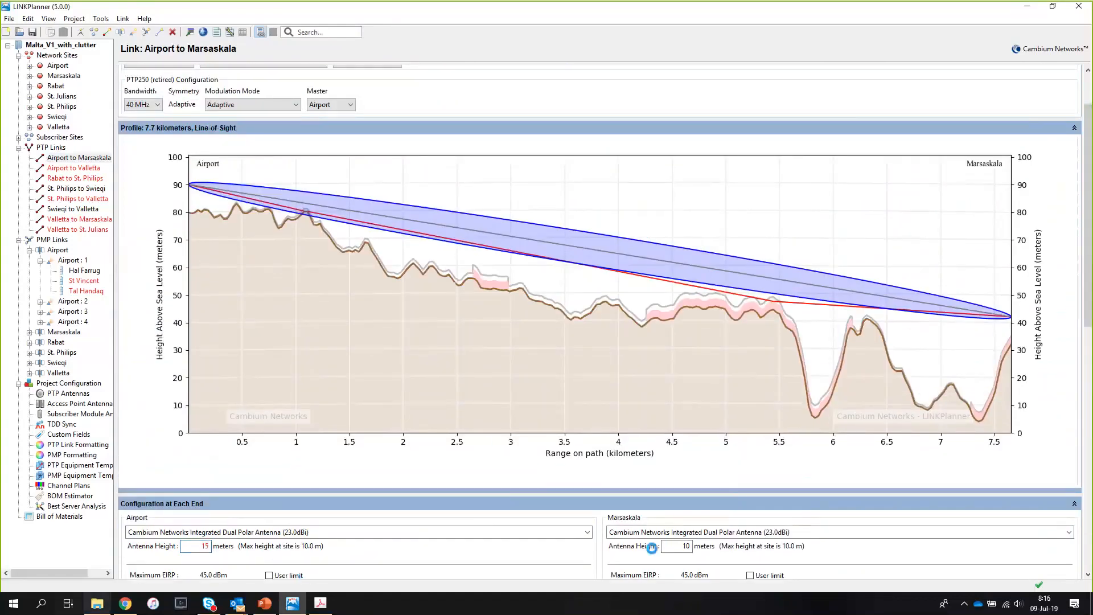
click(669, 548)
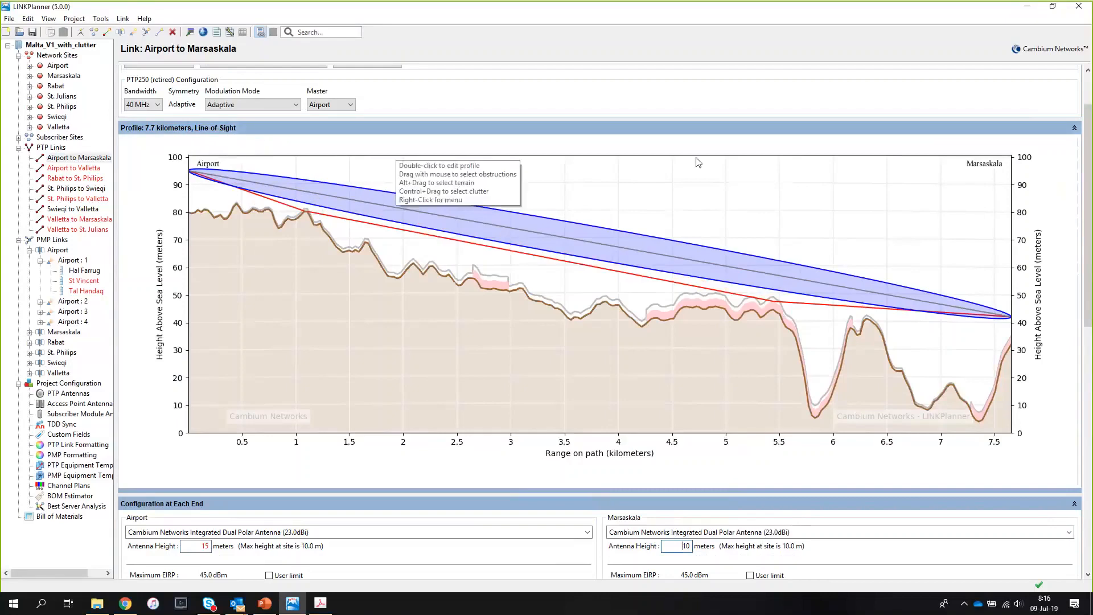
drag(1090, 178, 1089, 230)
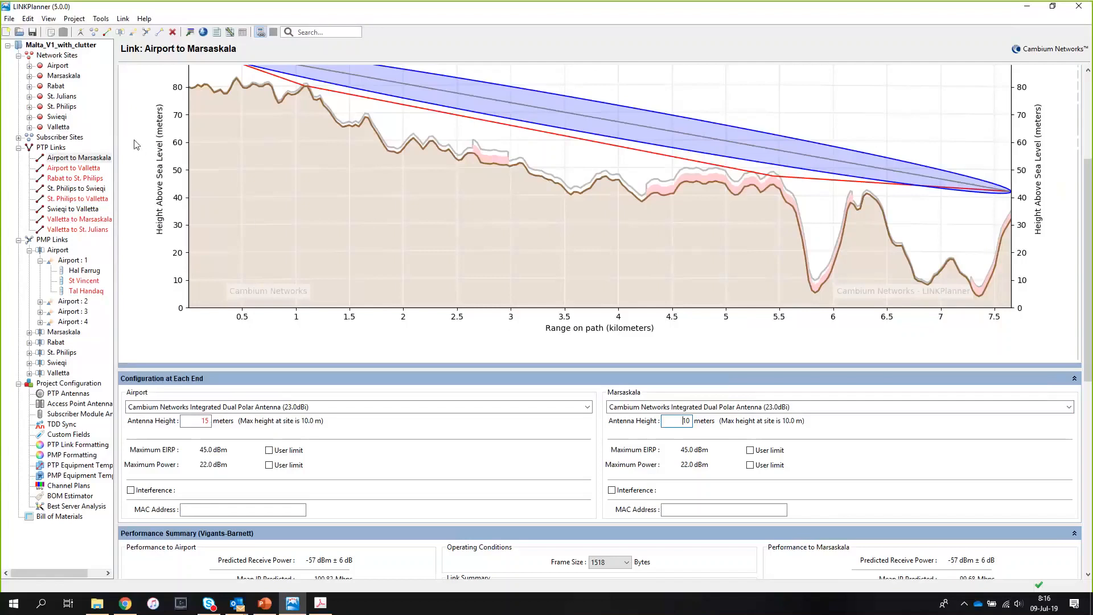
Set the project's Suburban clutter height to 9 m and apply the clutter data change
click(42, 46)
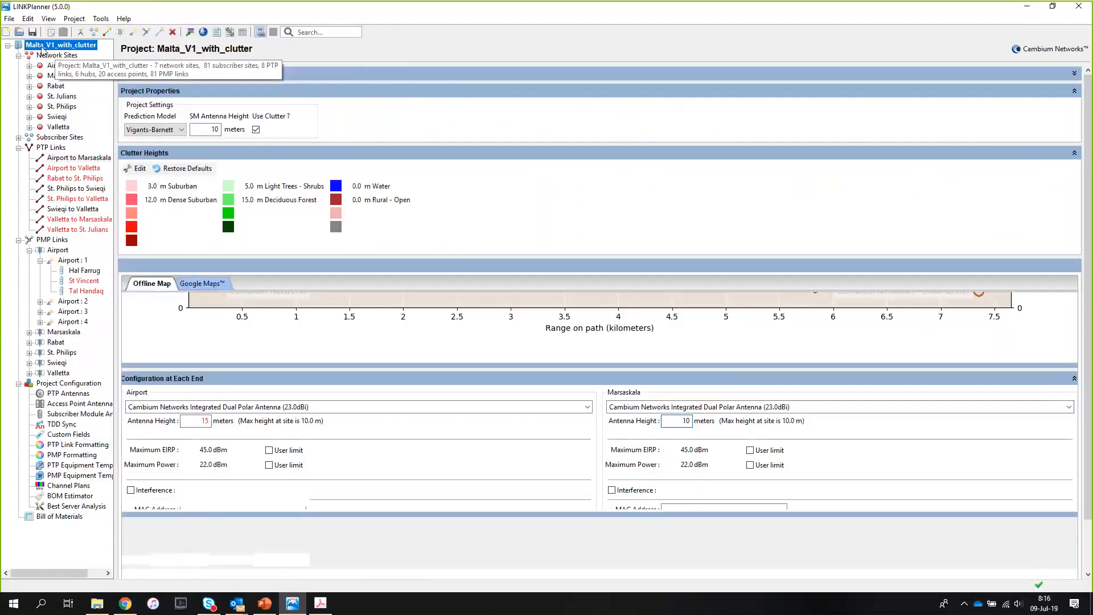
click(137, 169)
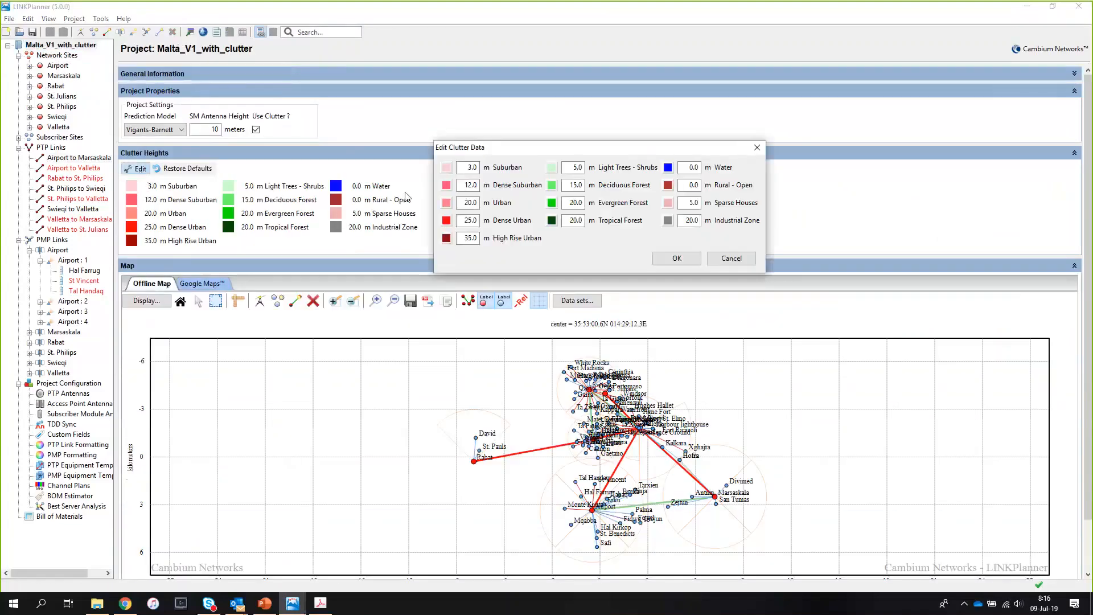
double_click(470, 167)
click(676, 259)
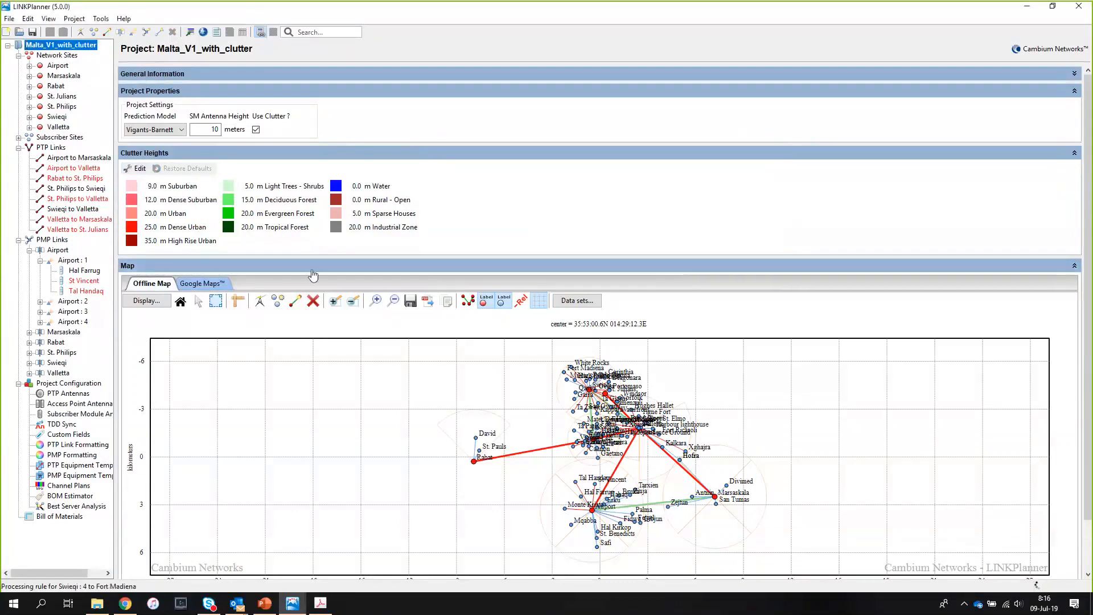
Reopen the Airport to Marsaskala link, review its profile, and open the profile for editing in an enlarged editor window
click(62, 157)
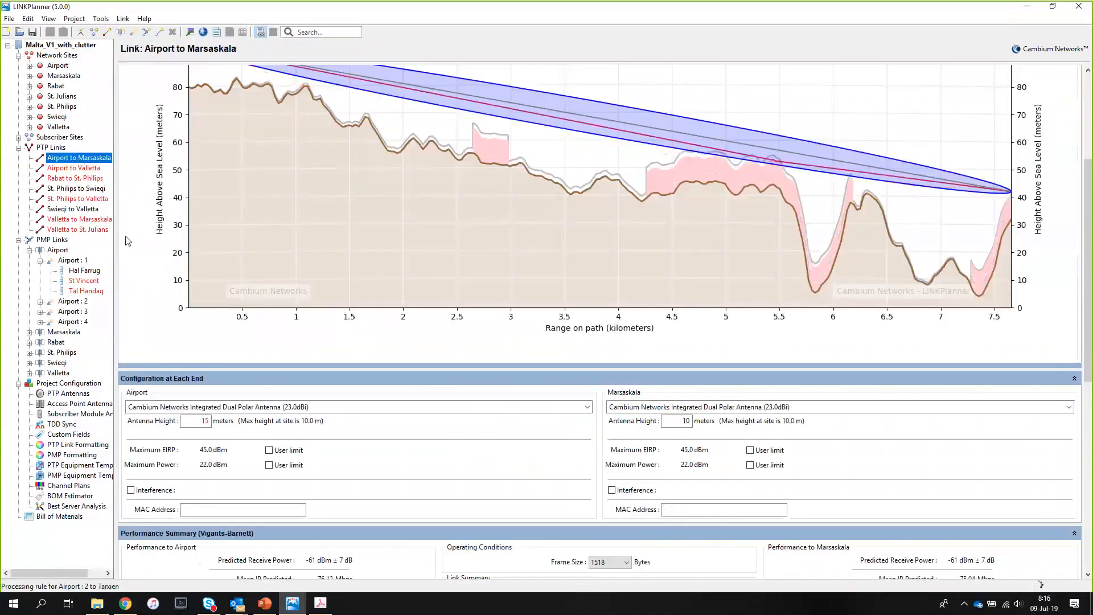
drag(1088, 341, 1087, 252)
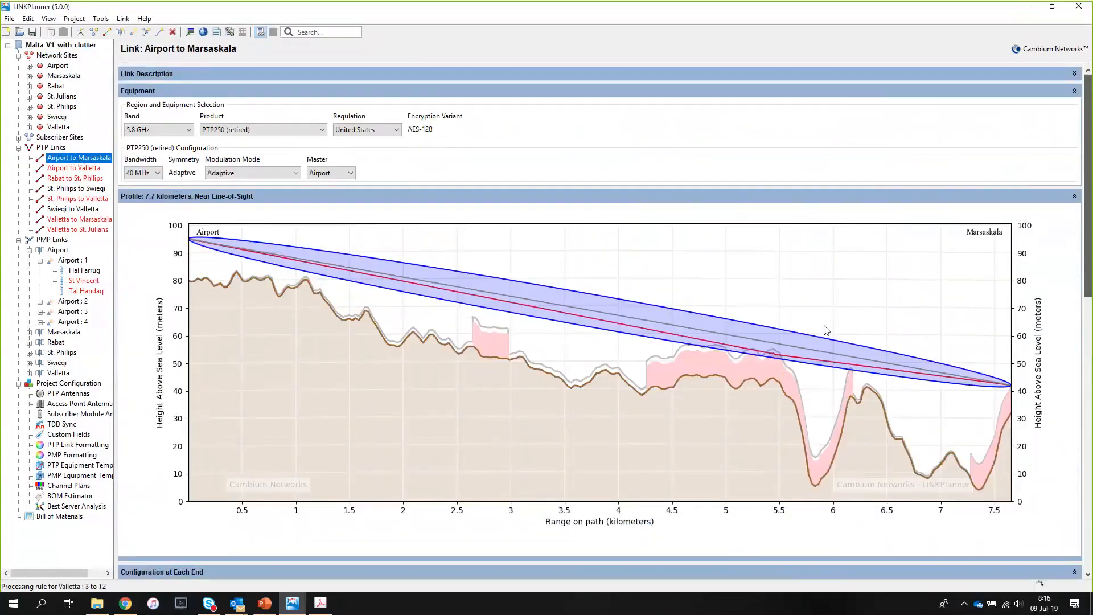
mouse_move(1090, 306)
mouse_down()
mouse_move(1090, 354)
mouse_move(1091, 325)
mouse_up()
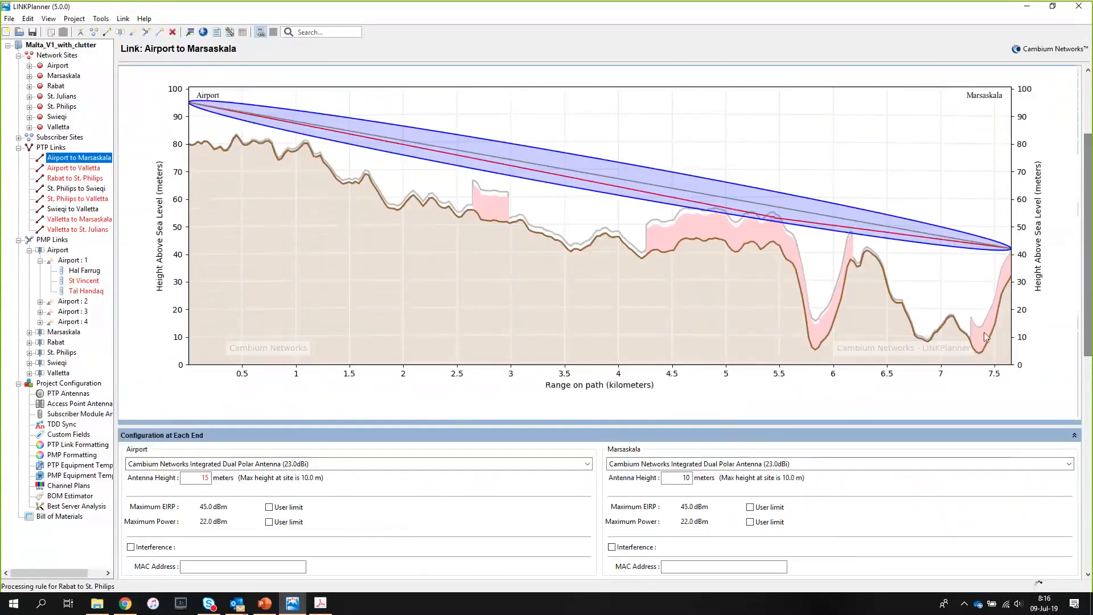
right_click(410, 178)
click(437, 208)
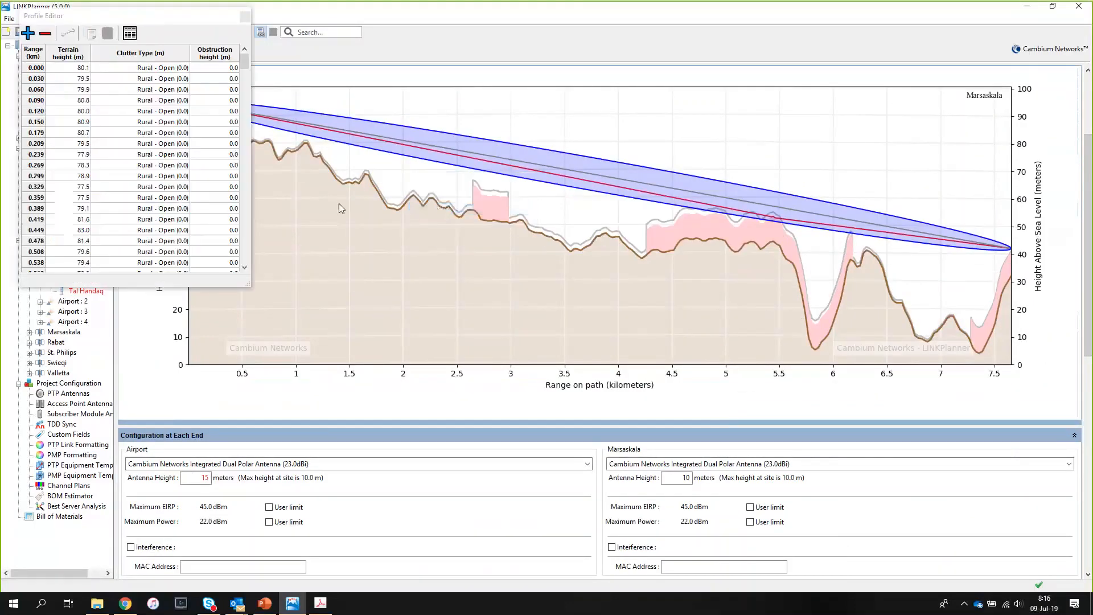
drag(246, 283, 280, 578)
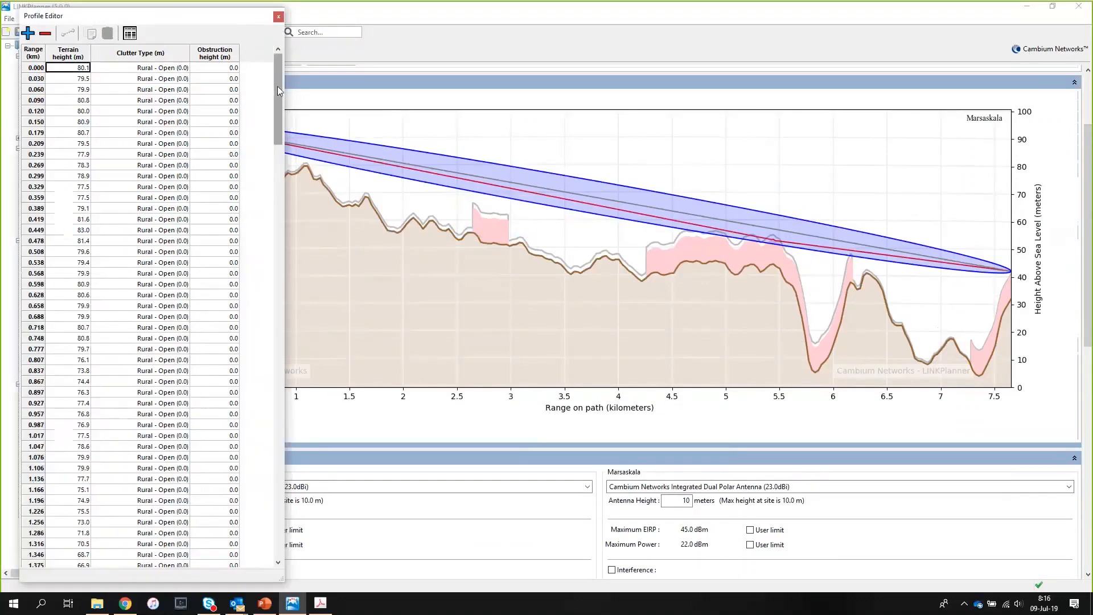
Change the clutter type of all path points from 4.276 to 6.160 km to Deciduous Forest
drag(278, 87, 288, 349)
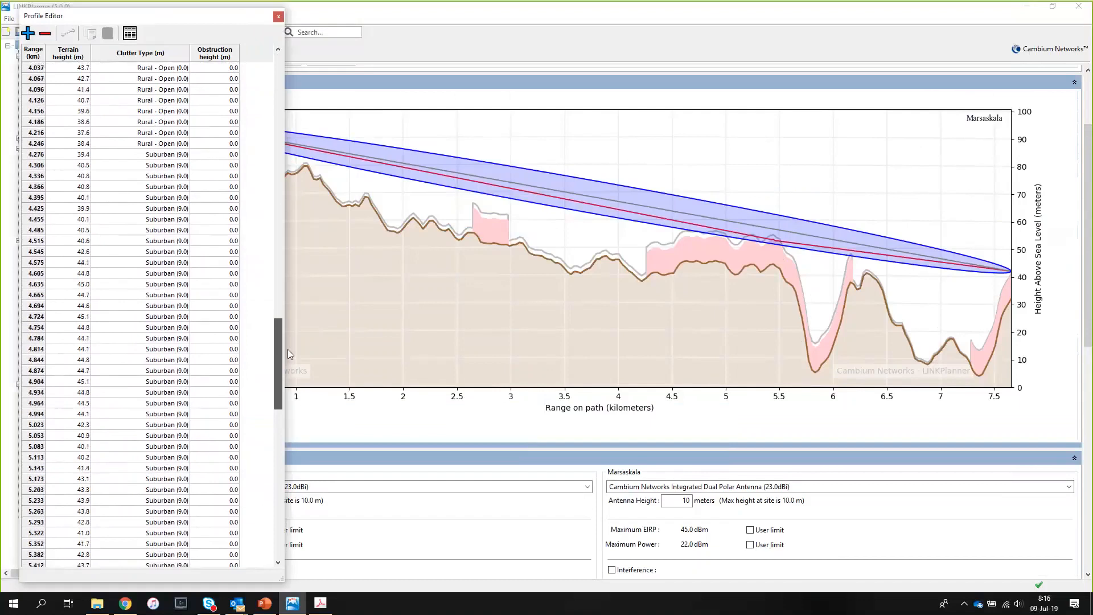
click(149, 158)
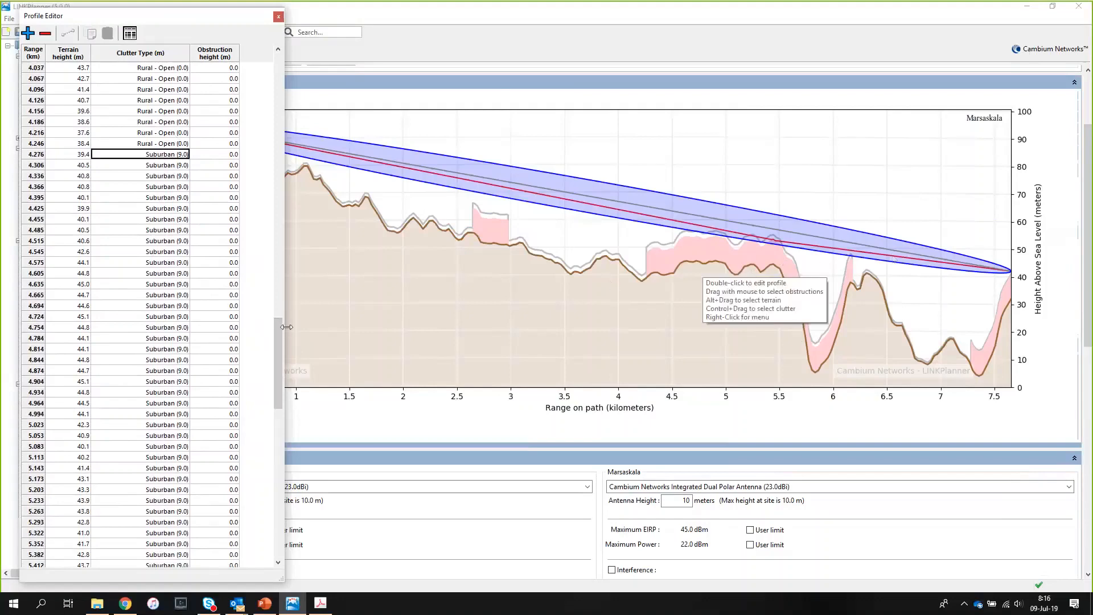
drag(278, 342, 276, 408)
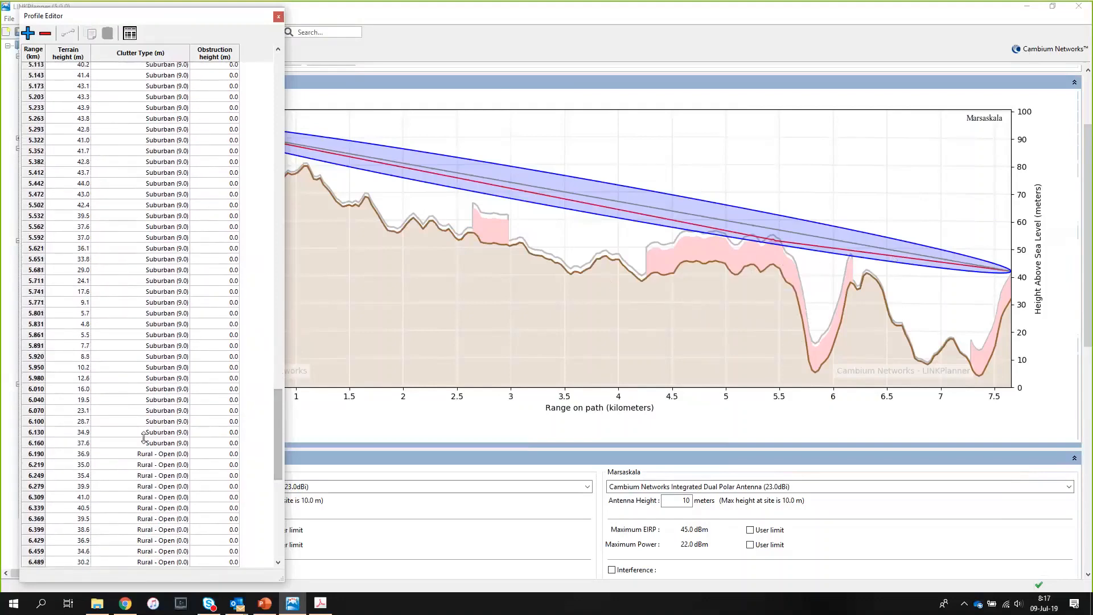
shift+click(146, 444)
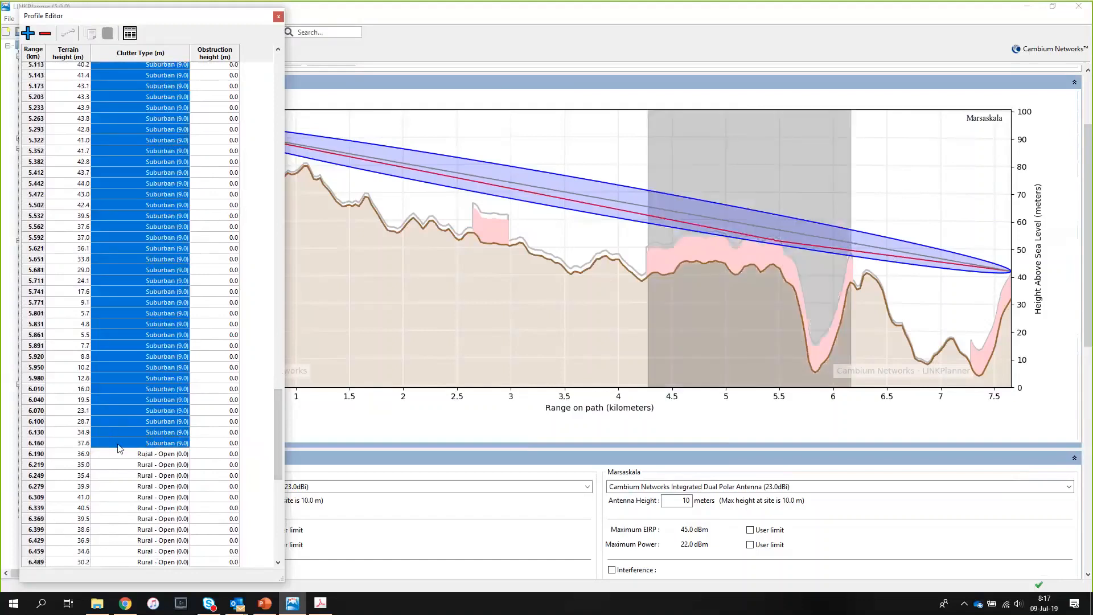
right_click(121, 450)
click(135, 454)
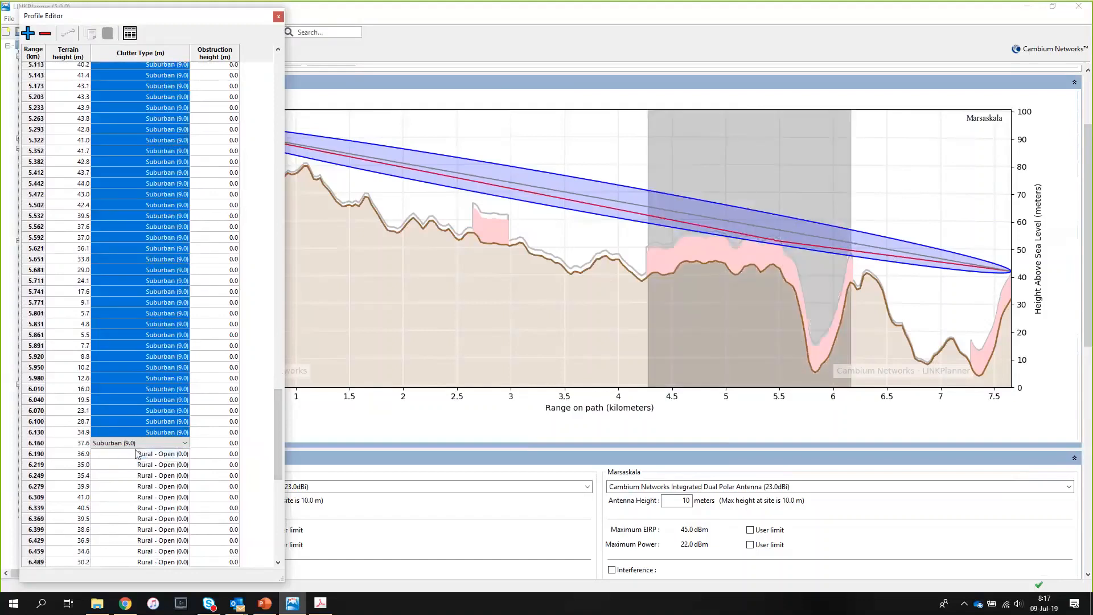
click(180, 444)
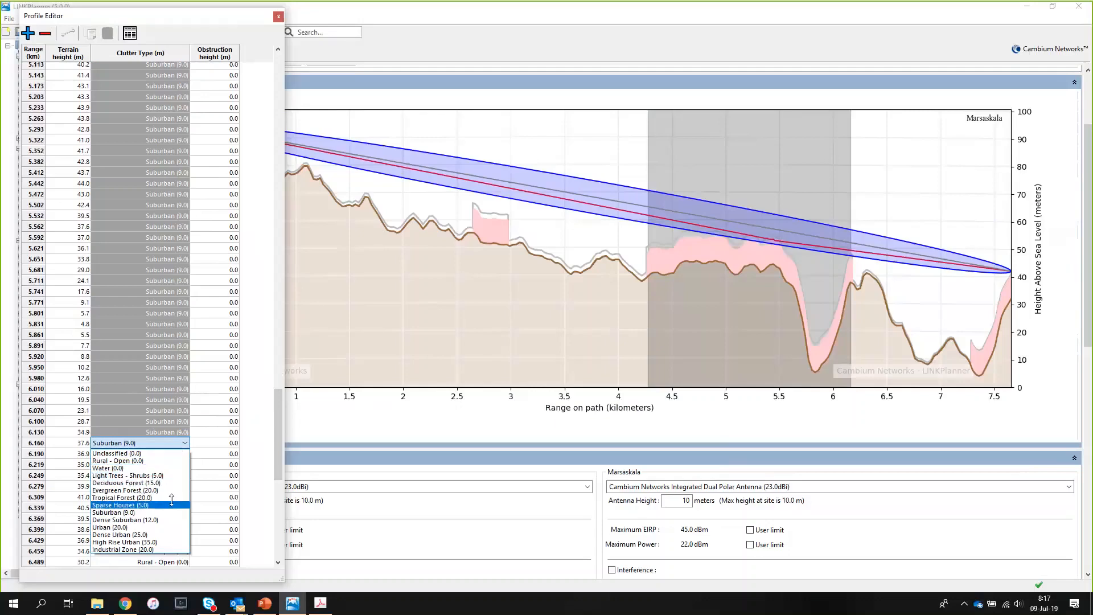
click(169, 481)
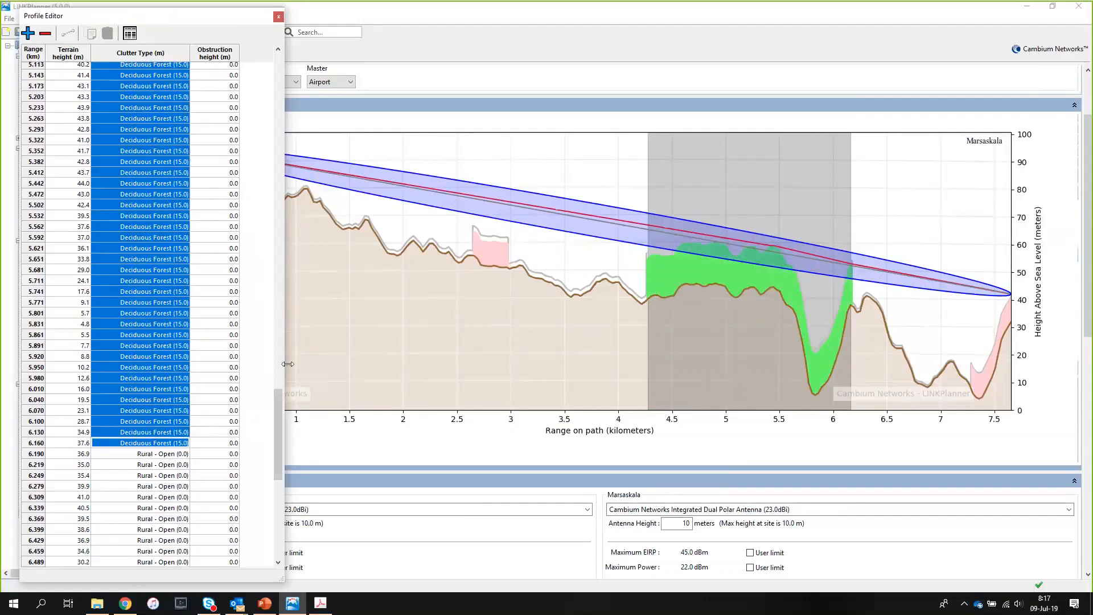
Change the clutter type of the selected points between 4.276 and 6.160 km to Unclassified
mouse_move(277, 418)
mouse_down()
mouse_move(276, 358)
mouse_move(277, 411)
mouse_up()
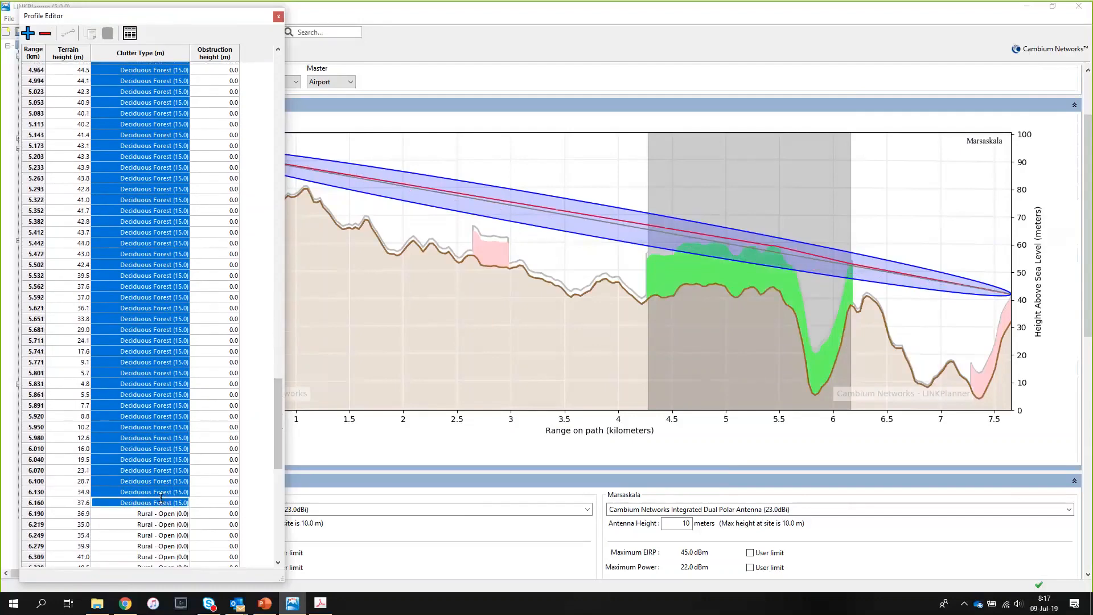
right_click(163, 503)
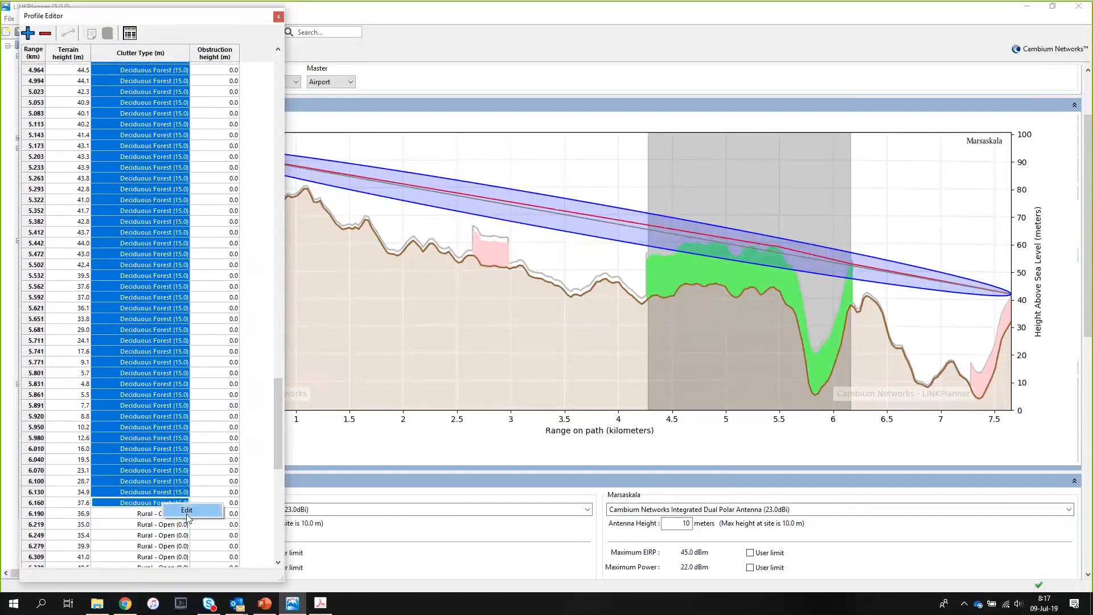
click(188, 512)
click(171, 503)
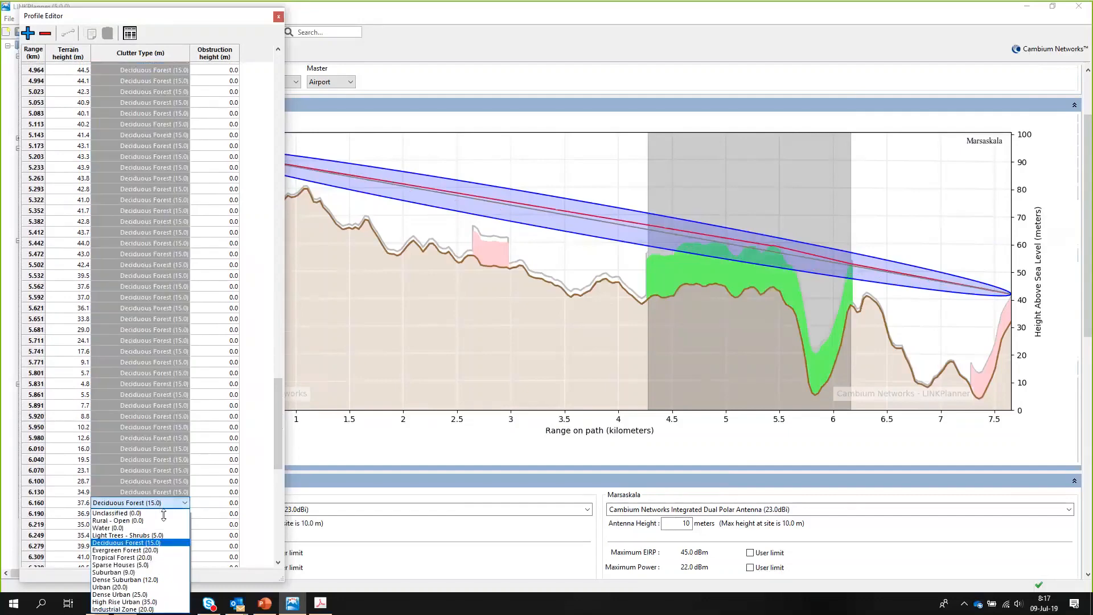
click(165, 515)
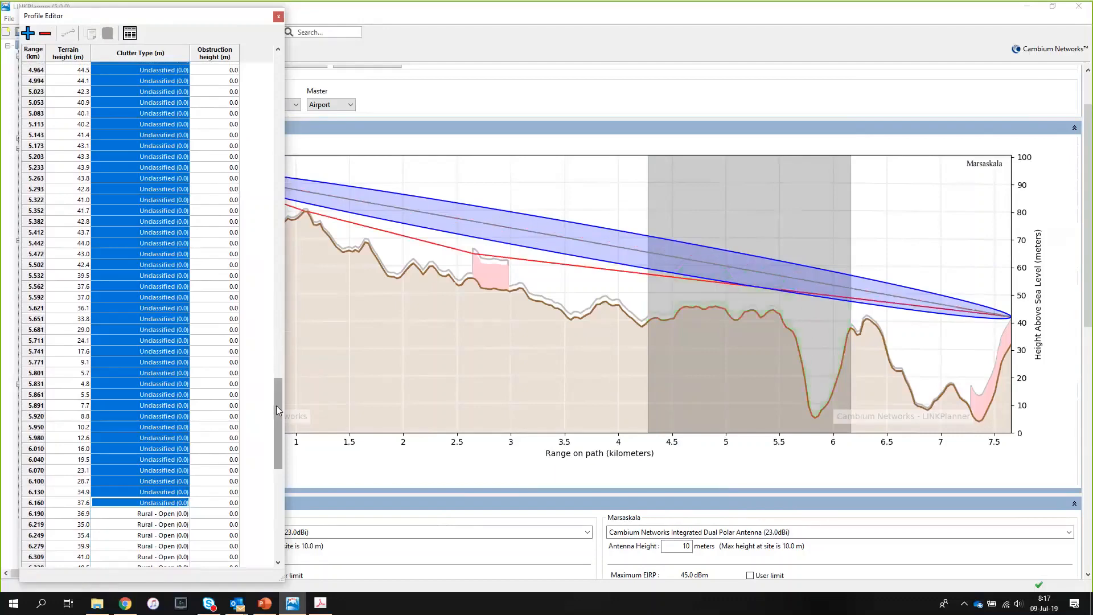
Set a 3 m obstruction height for all points from 4.276 to 6.160 km and close the profile editor
scroll(276, 393, up, 11)
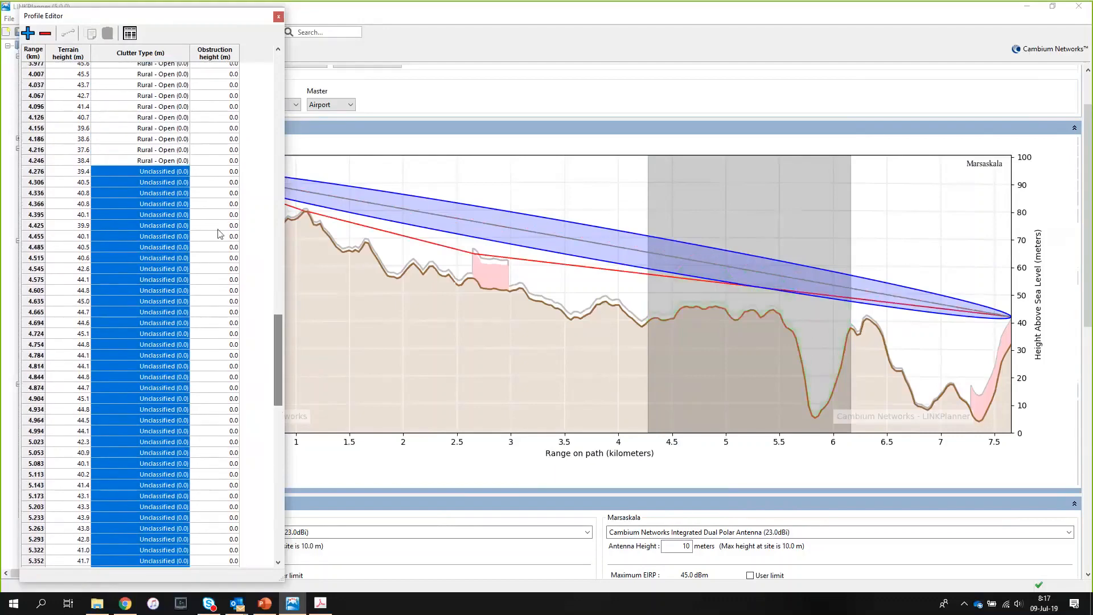
click(212, 172)
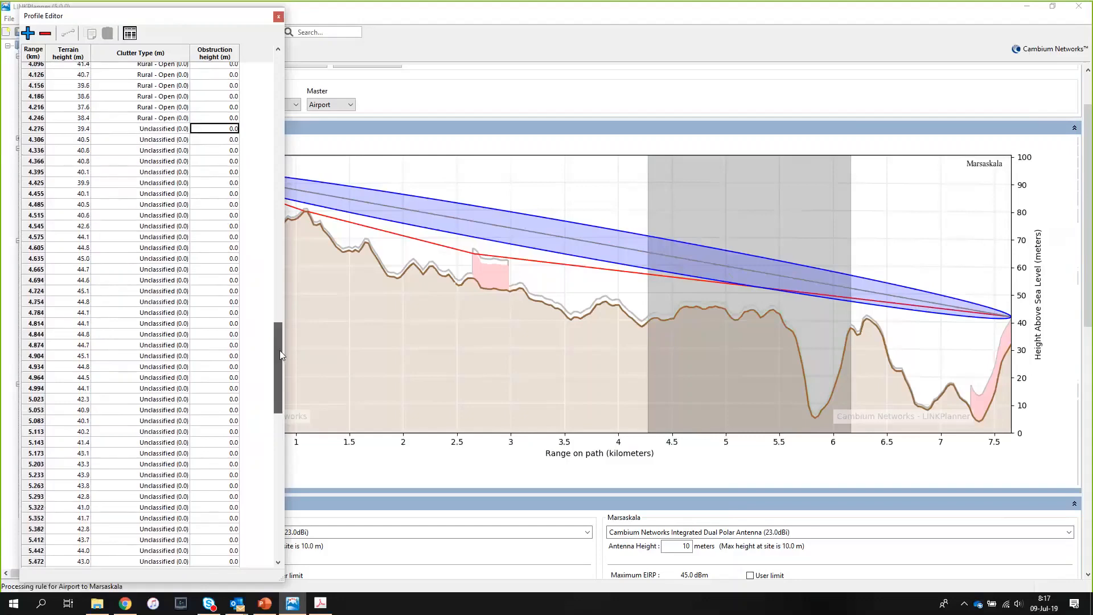
scroll(278, 350, down, 14)
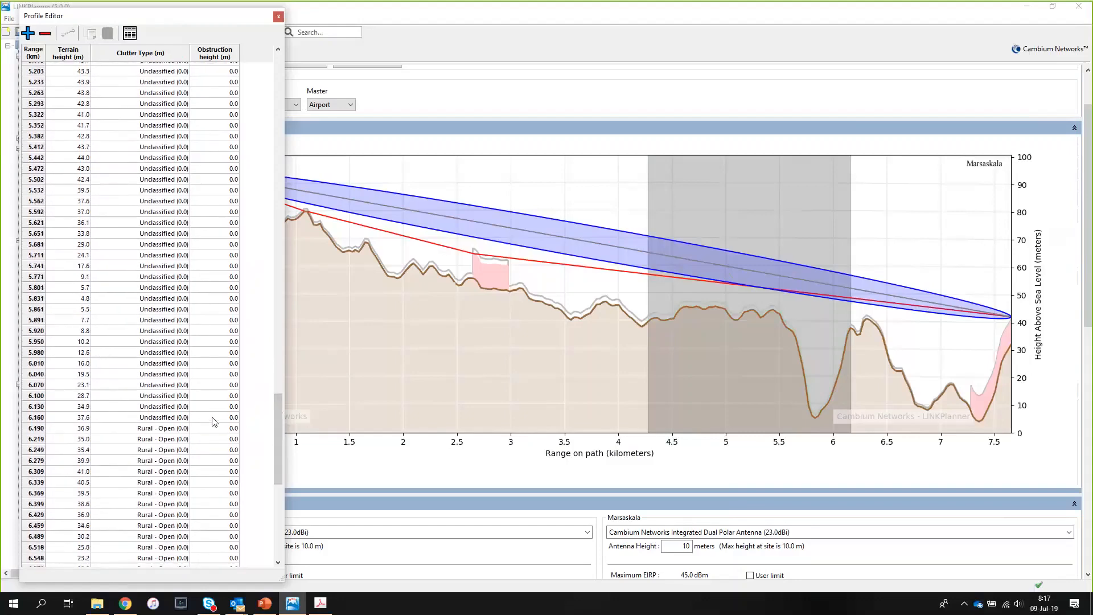
shift+click(215, 418)
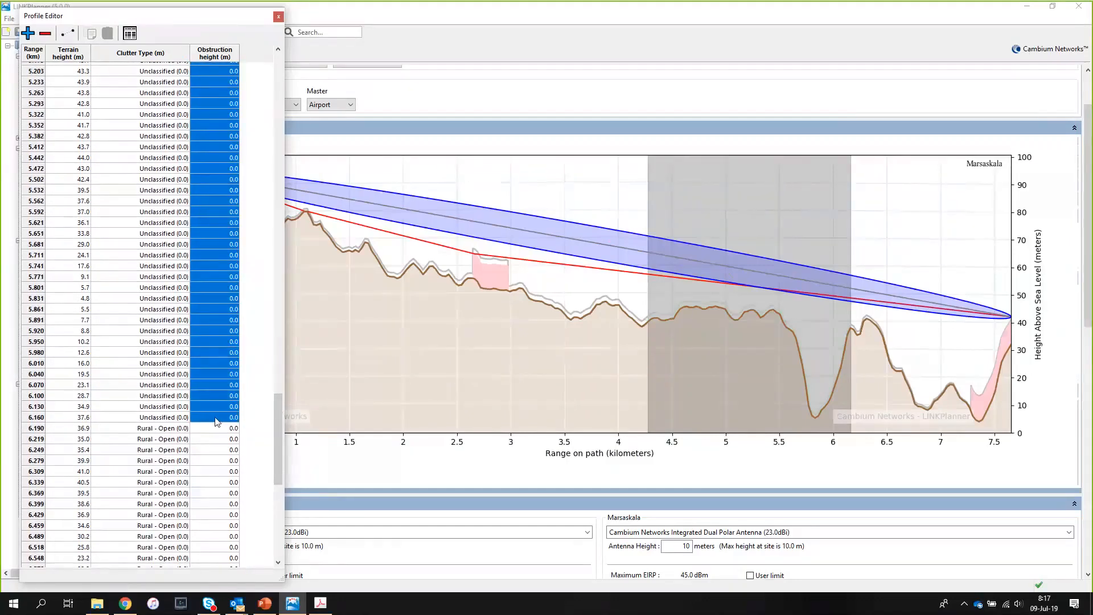
text(3)
key(Return)
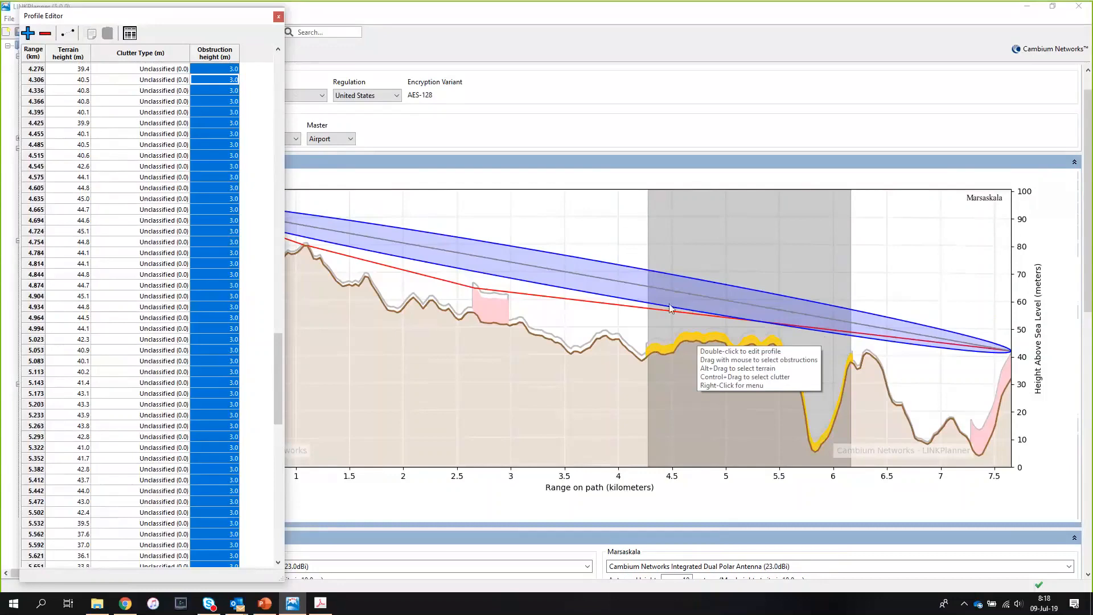
click(555, 239)
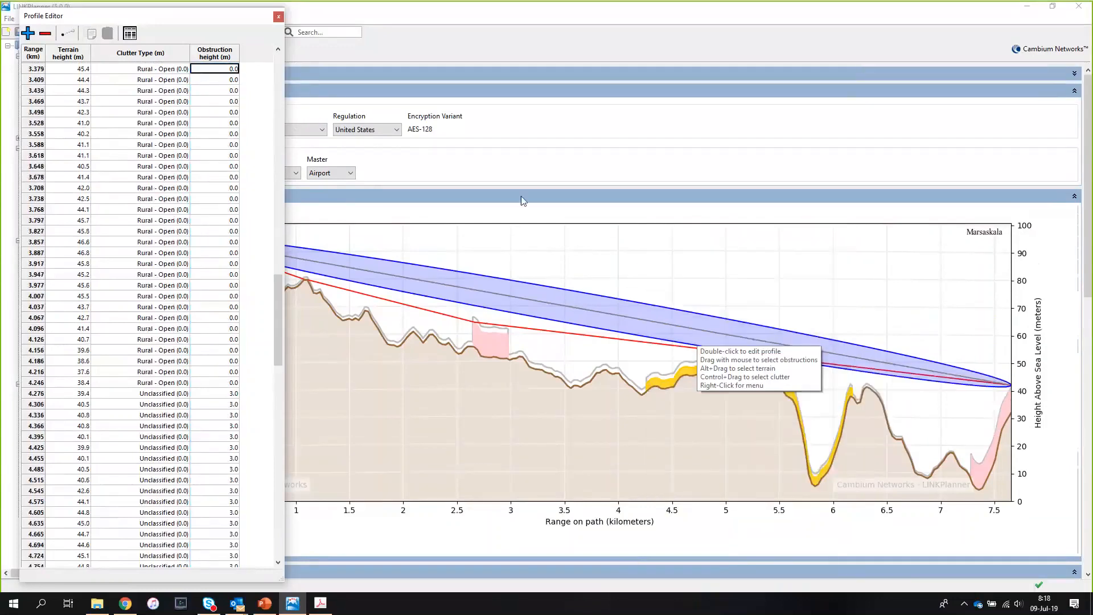
click(279, 18)
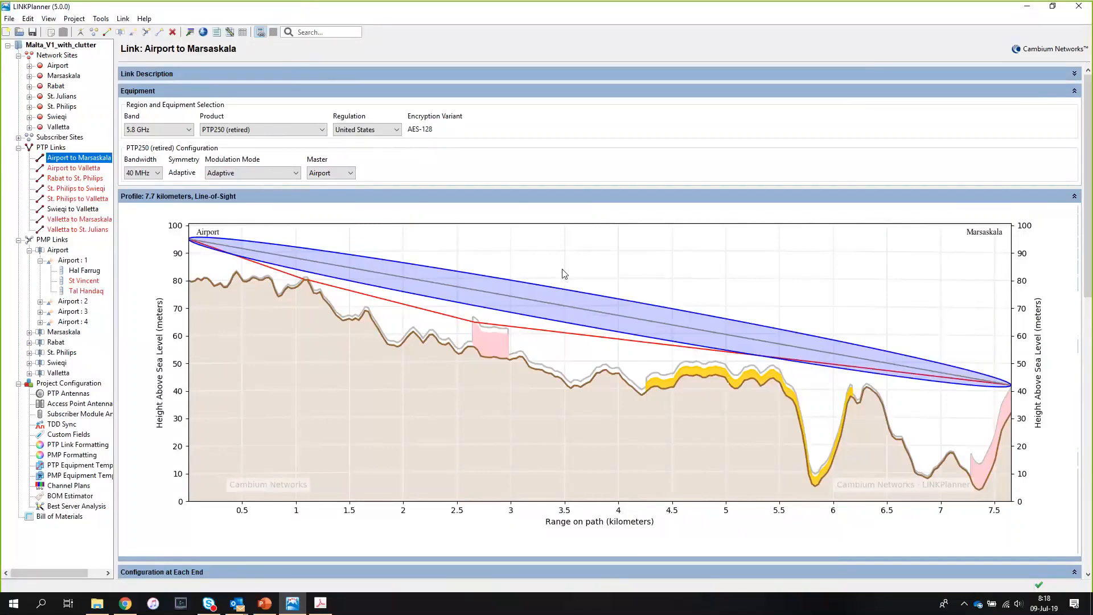
Check the project's clutter heights, then review the profile and performance summary of the Airport to Marsaskala link
click(60, 45)
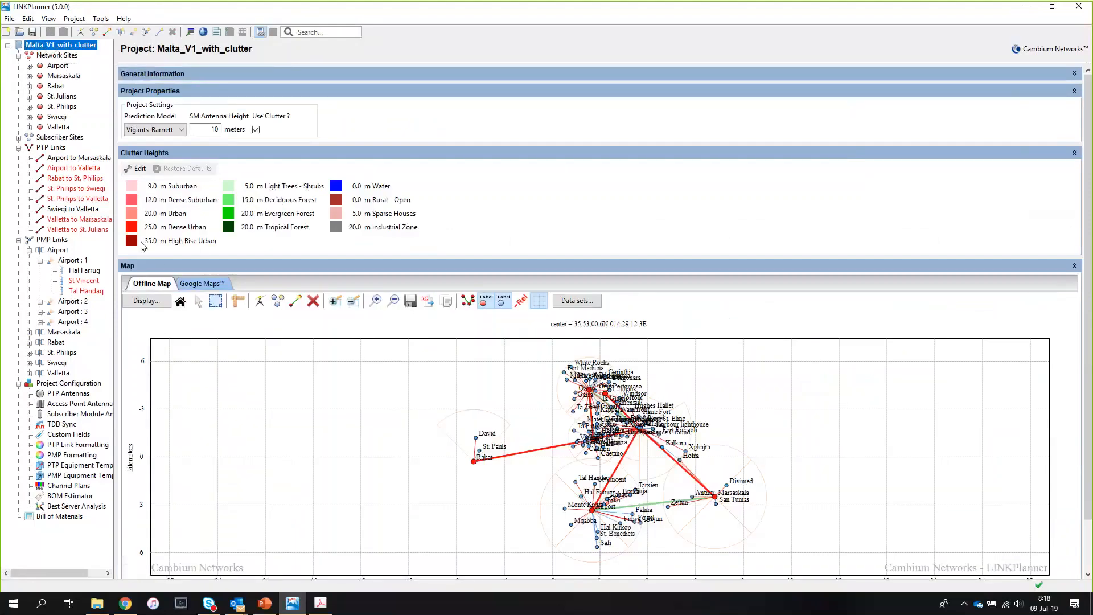
click(72, 159)
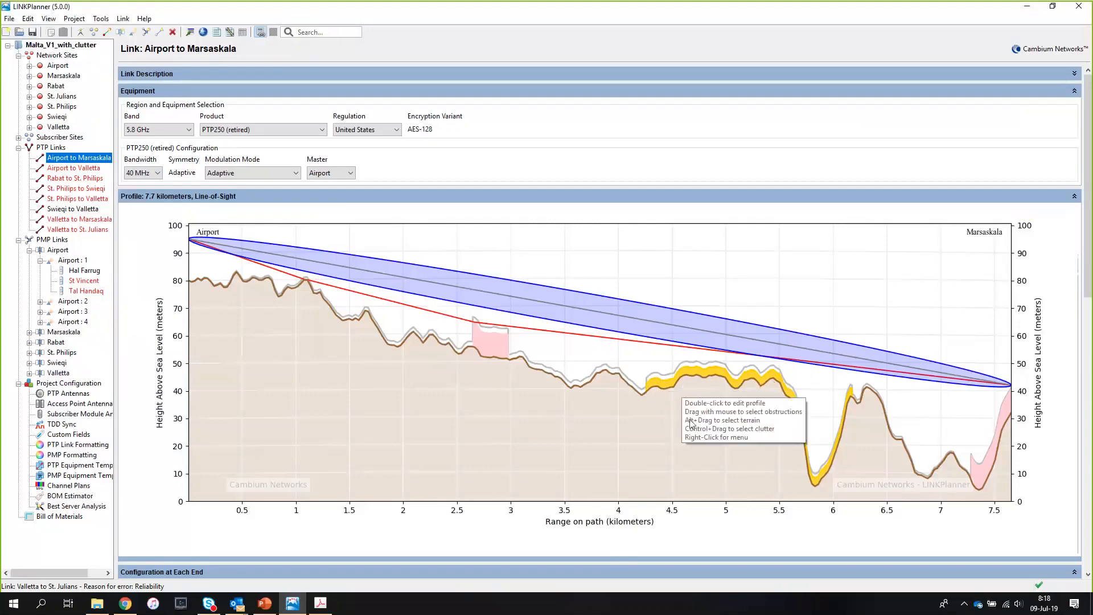
drag(1088, 228, 1088, 328)
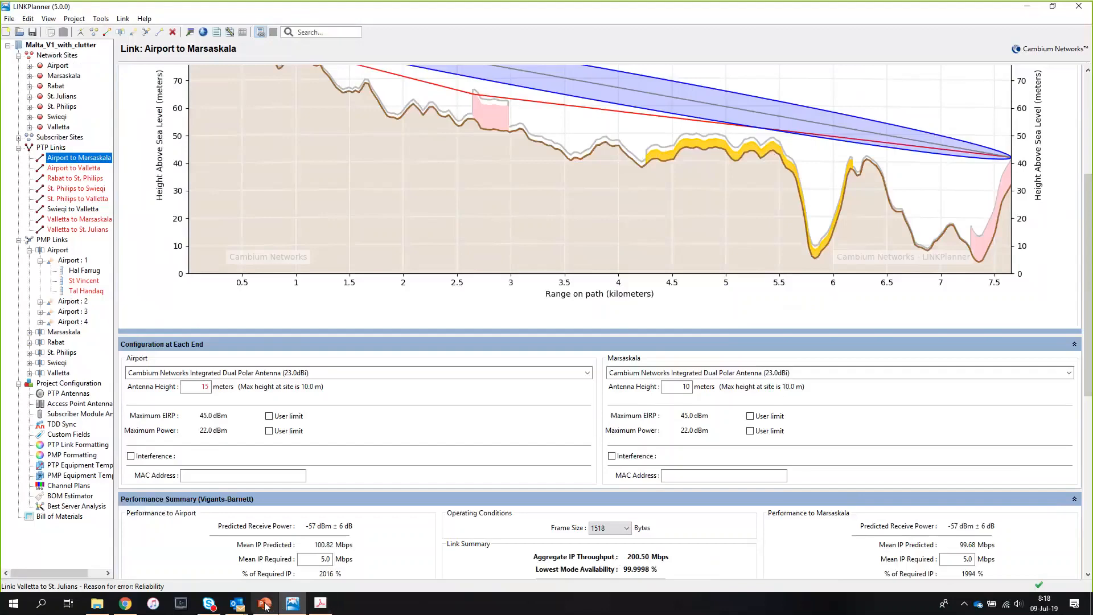
Switch to PowerPoint to check the webinar agenda slide, then return to LINKPlanner
click(265, 606)
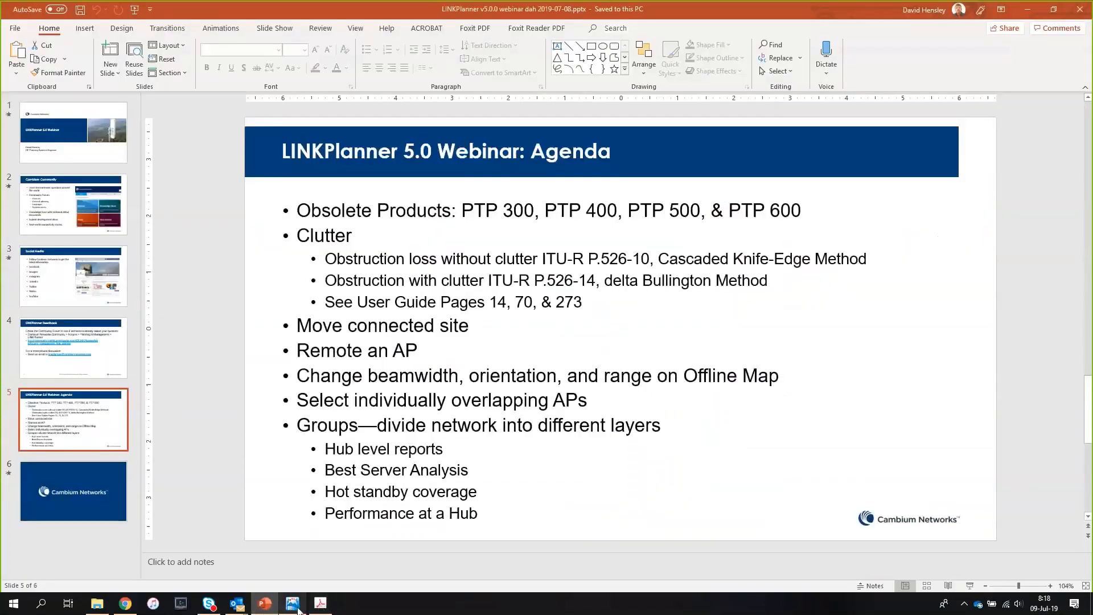
mouse_move(297, 608)
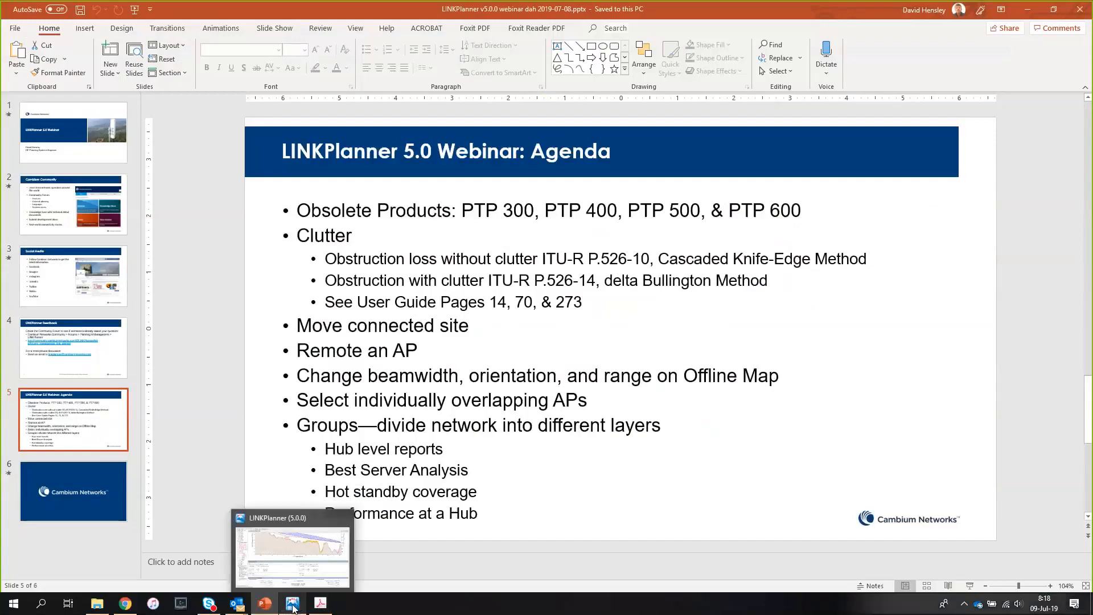
click(279, 576)
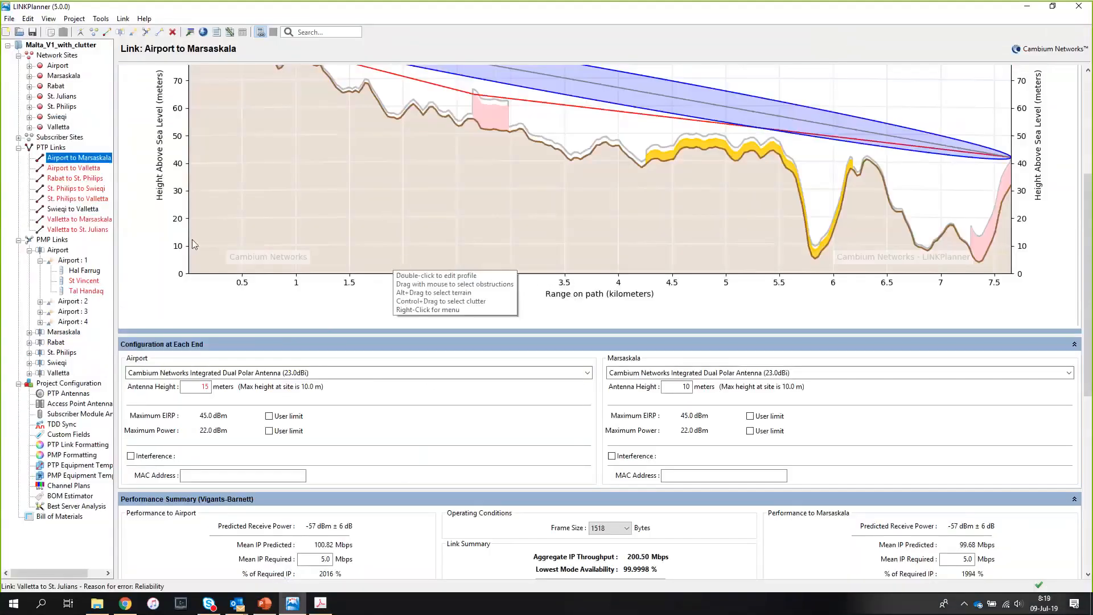
Open the Hal Farrug subscriber module under access point Airport : 1 and review its profile and performance summary
click(75, 261)
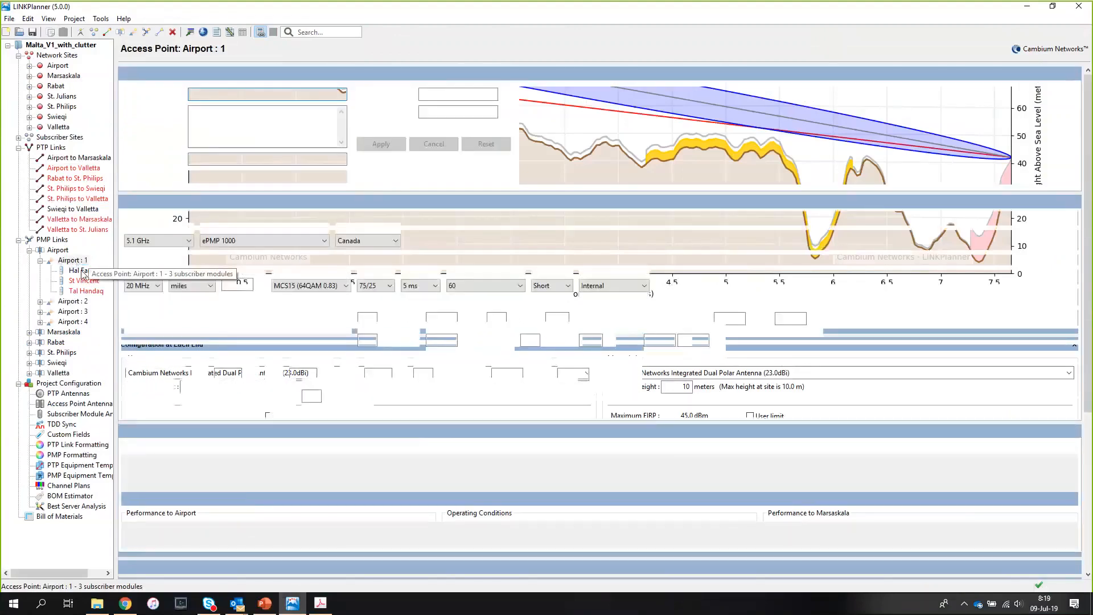
click(79, 271)
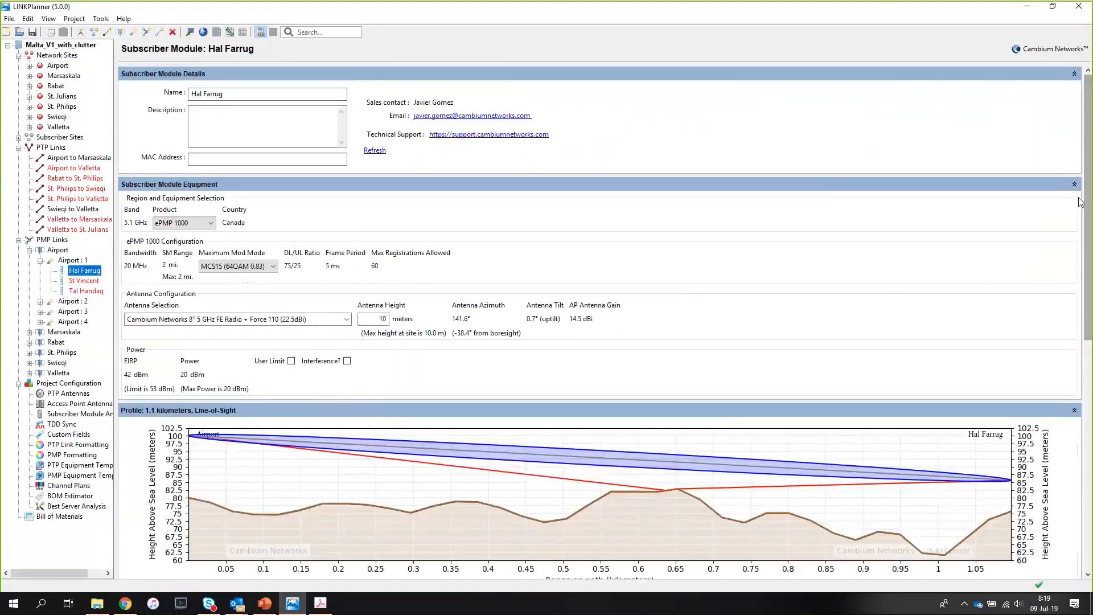
drag(1087, 202, 1087, 310)
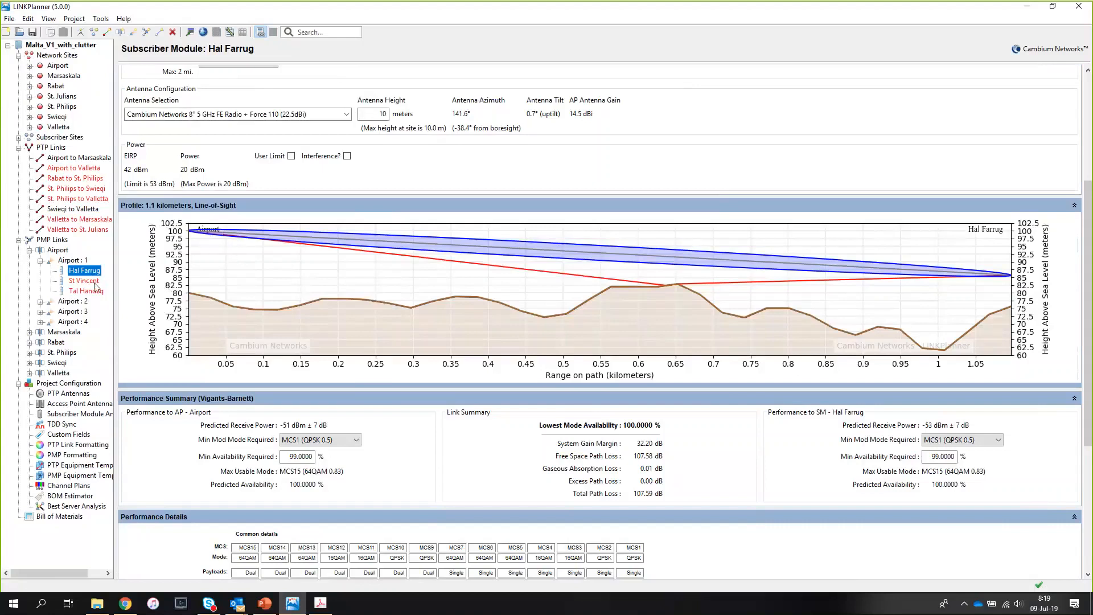
Request a new path profile for only the Airport : 1 to Hal Farrug link, accepting the data-use notice
click(101, 19)
mouse_move(74, 19)
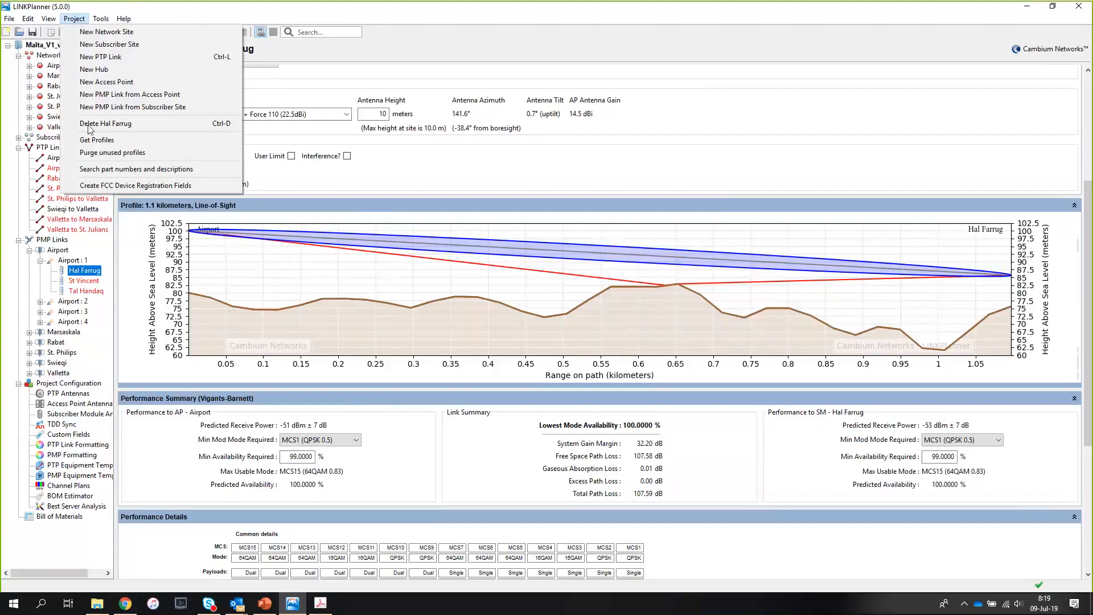
click(94, 141)
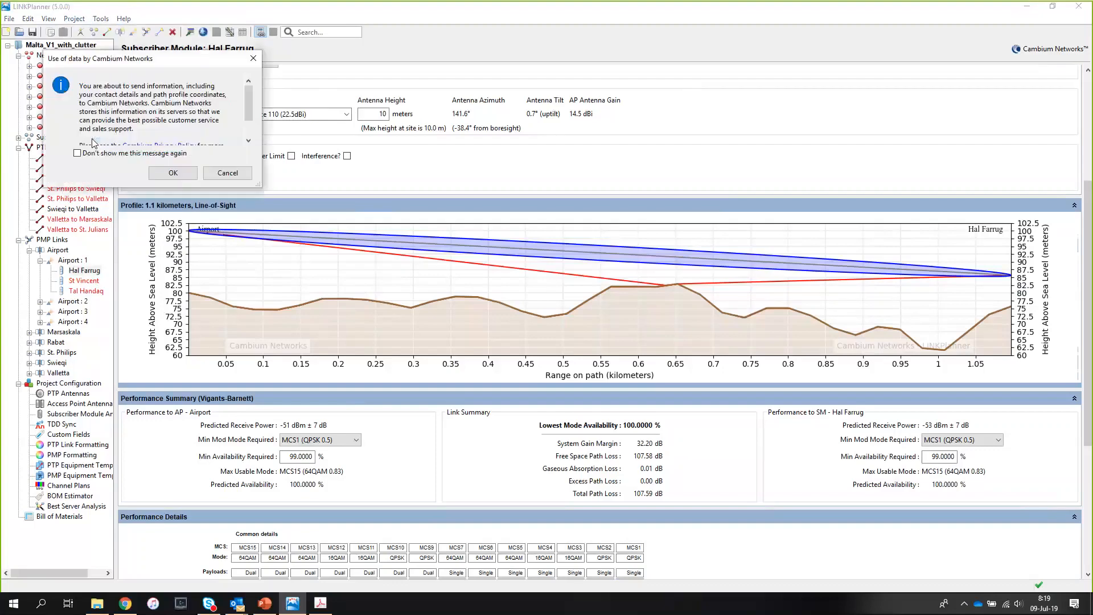
click(169, 176)
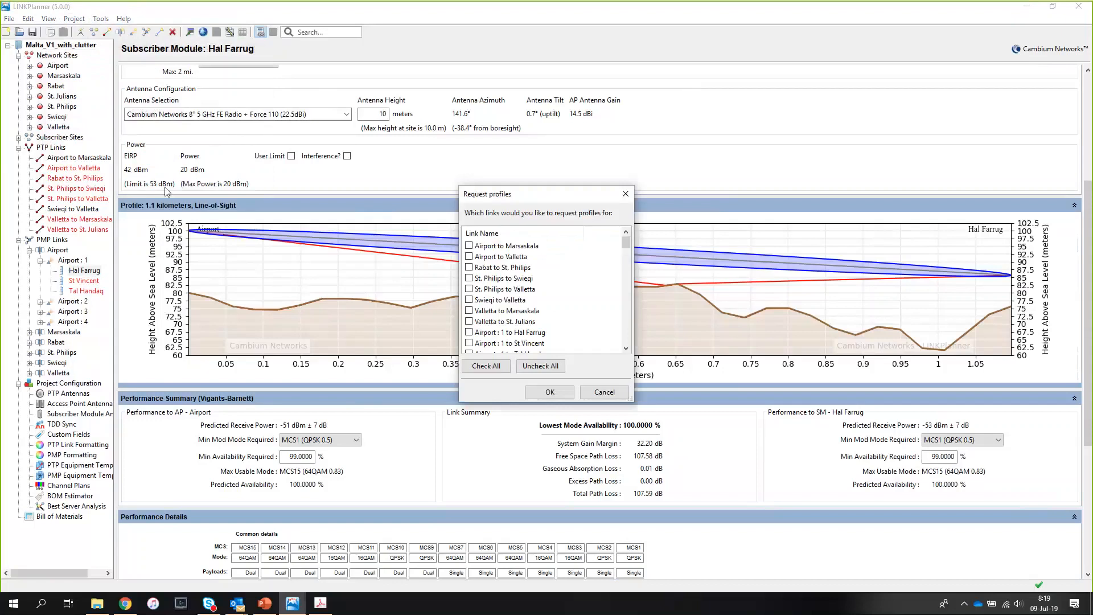
mouse_move(628, 250)
mouse_down()
mouse_move(621, 301)
mouse_move(618, 241)
mouse_move(612, 263)
mouse_move(624, 239)
mouse_move(627, 252)
mouse_up()
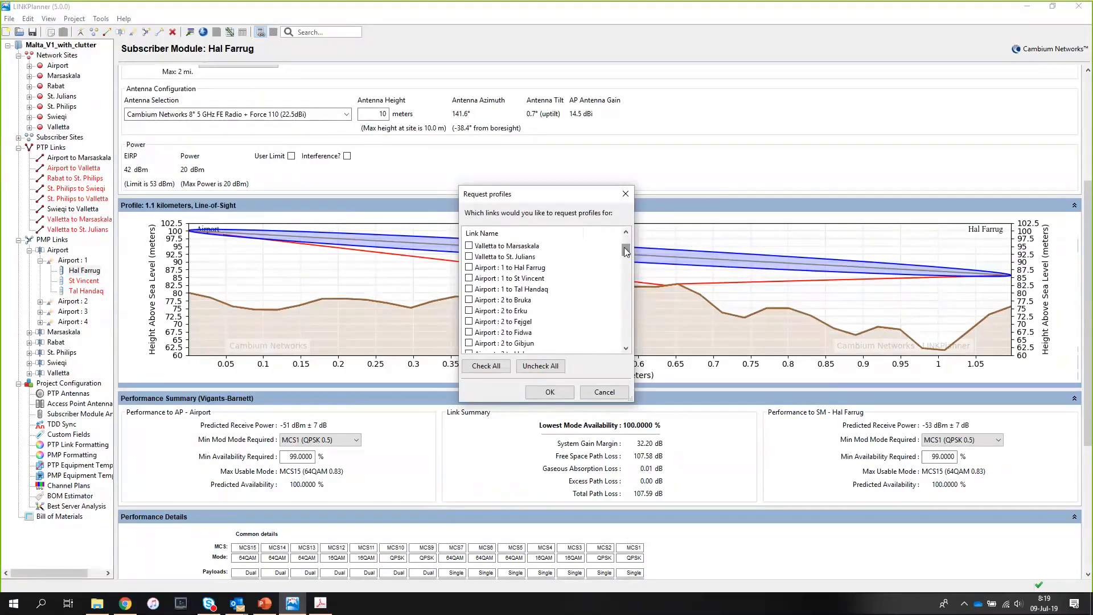
click(469, 268)
click(548, 392)
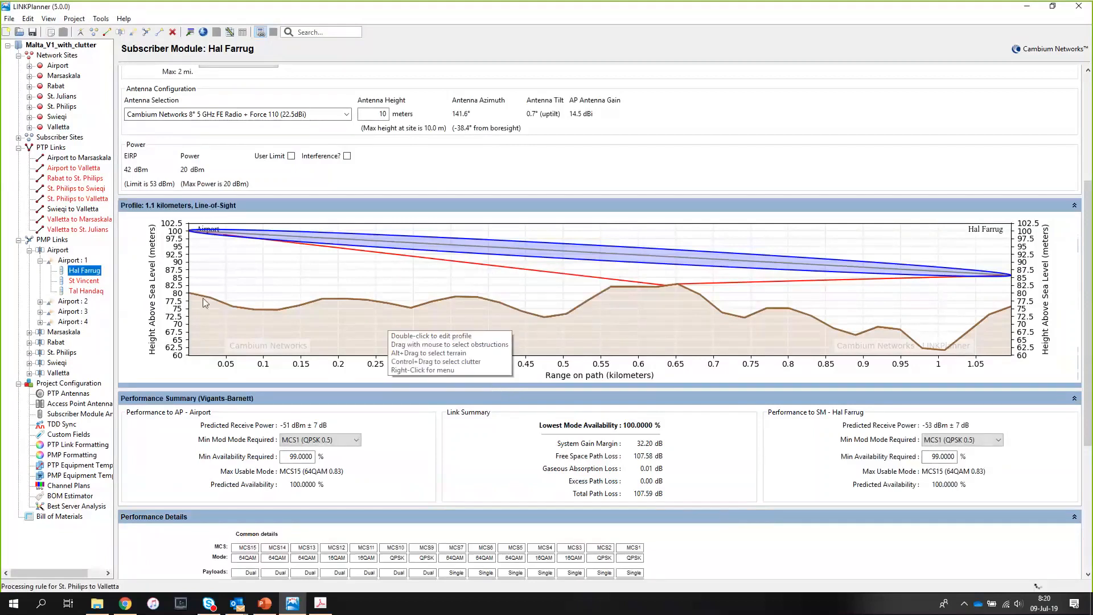
Review the profiles and performance summaries of the St Vincent and Tal Handaq subscriber modules under Airport : 1
click(75, 282)
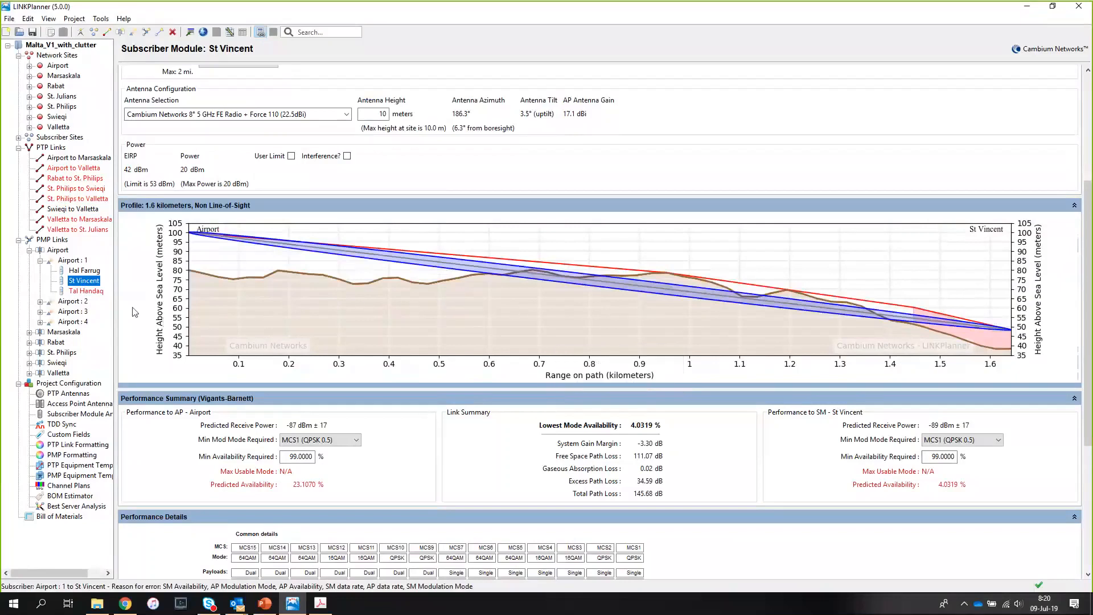
click(75, 291)
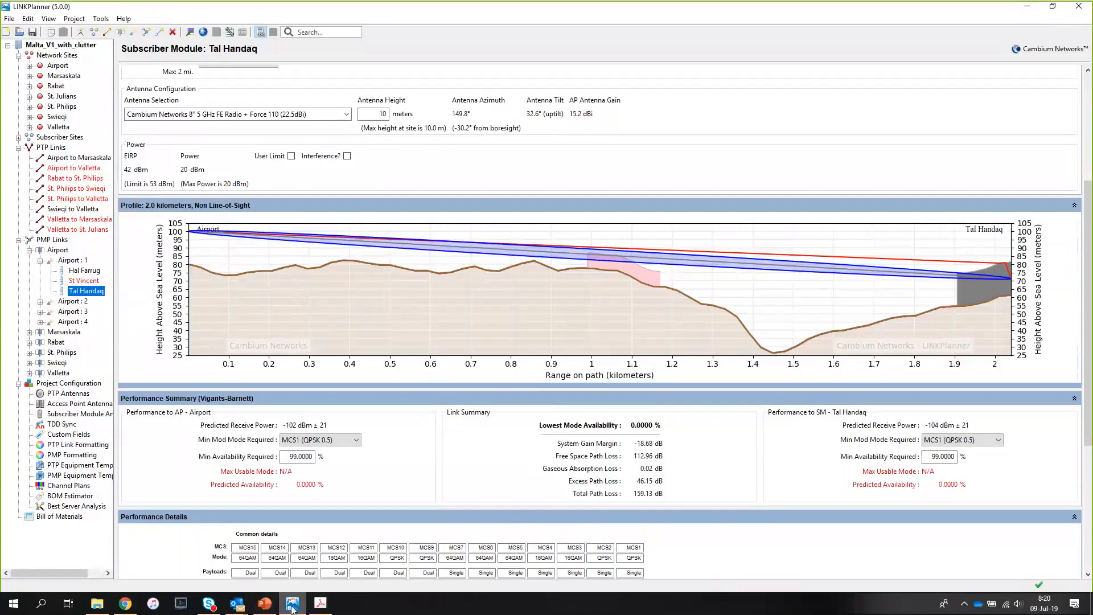
Switch to PowerPoint to check the next webinar agenda item, and return to LINKPlanner
mouse_move(268, 607)
click(264, 605)
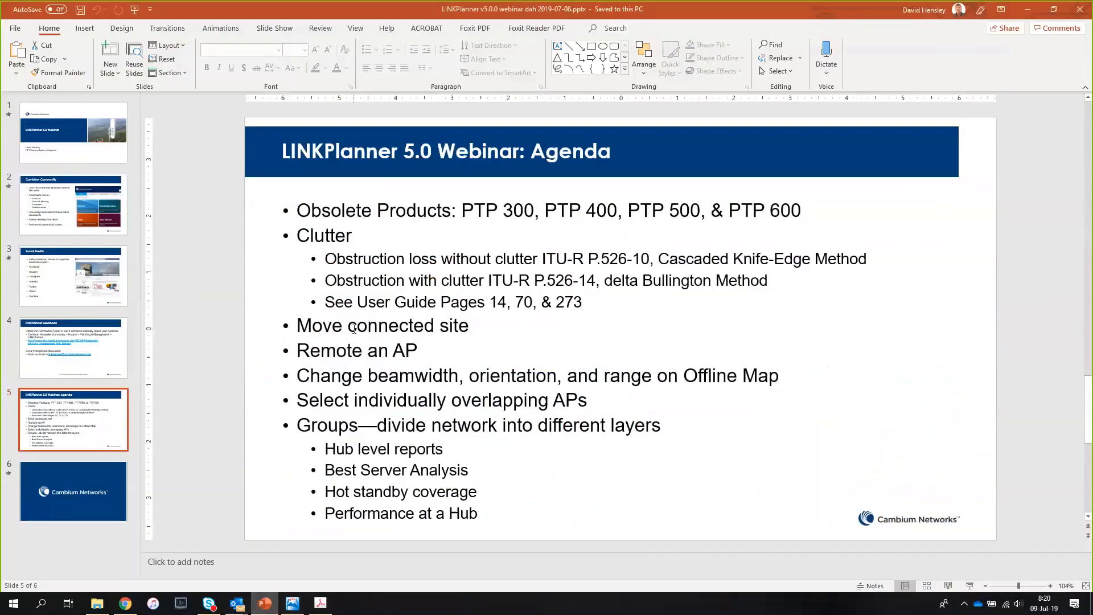
click(292, 604)
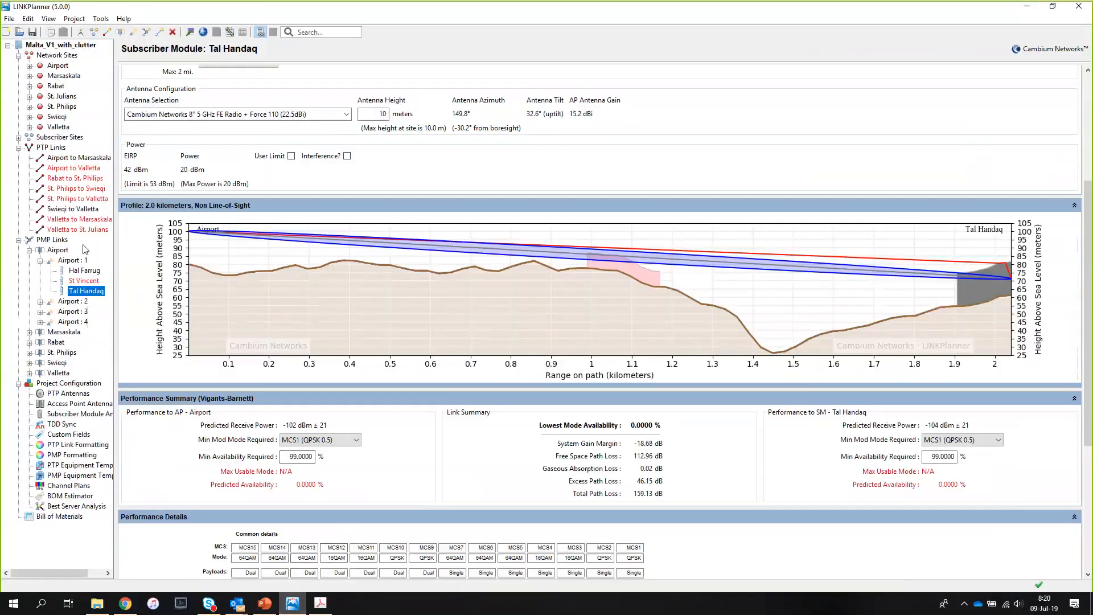
Open the Malta_V1_with_clutter project overview, enlarge its map area and display the network on Google Maps
click(43, 242)
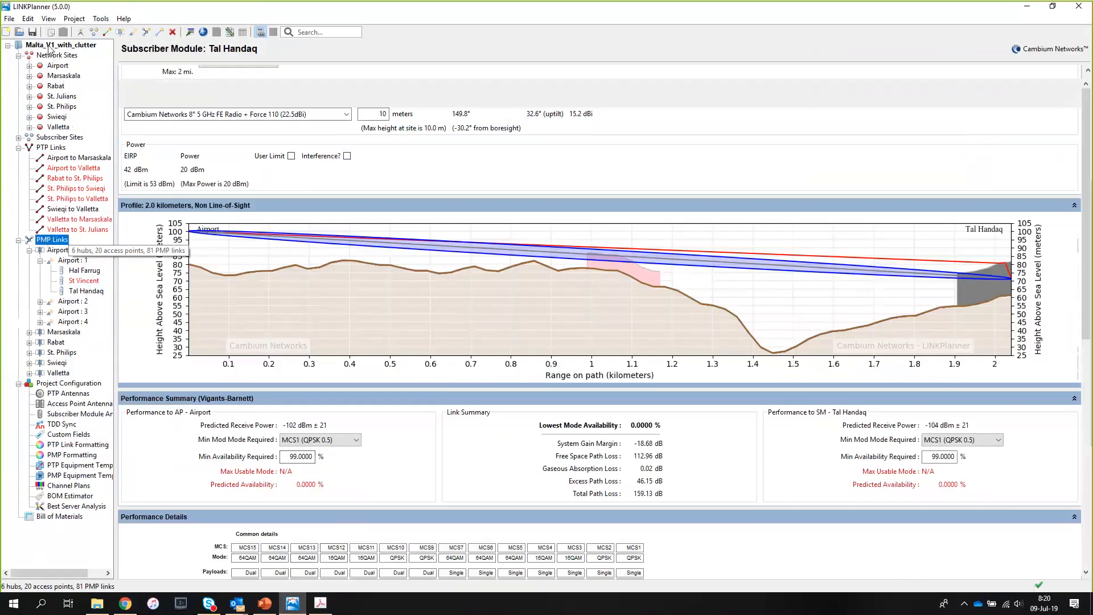
click(48, 47)
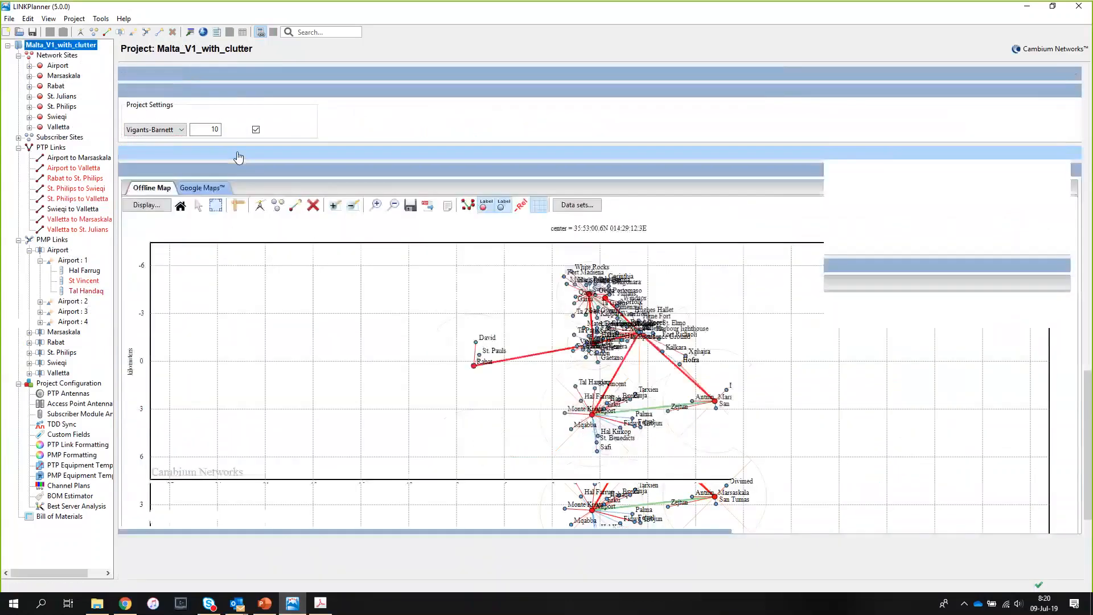
click(239, 154)
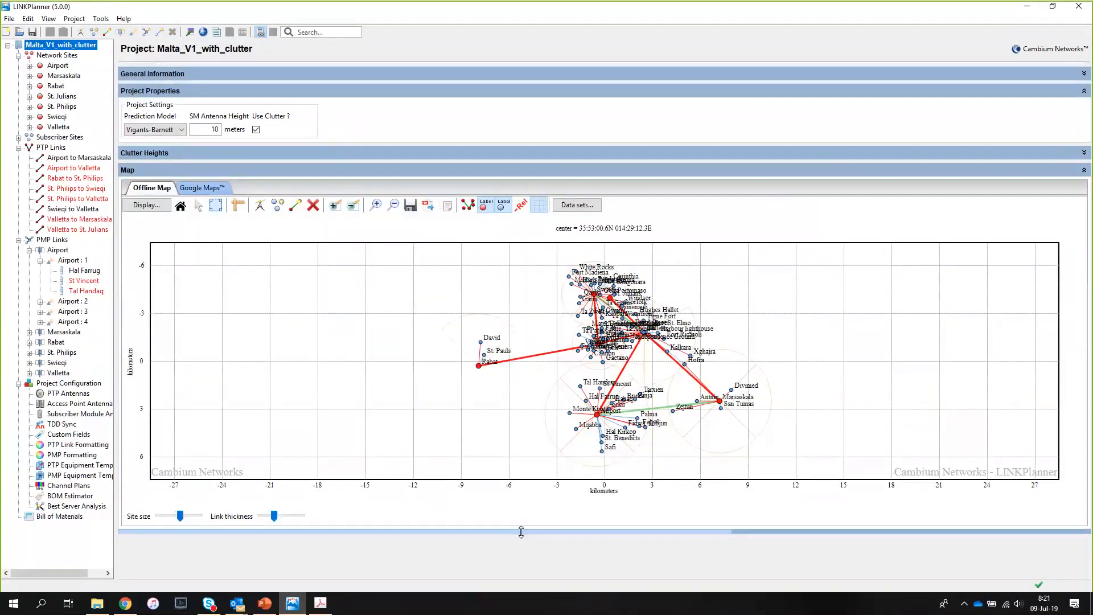
drag(522, 530, 512, 571)
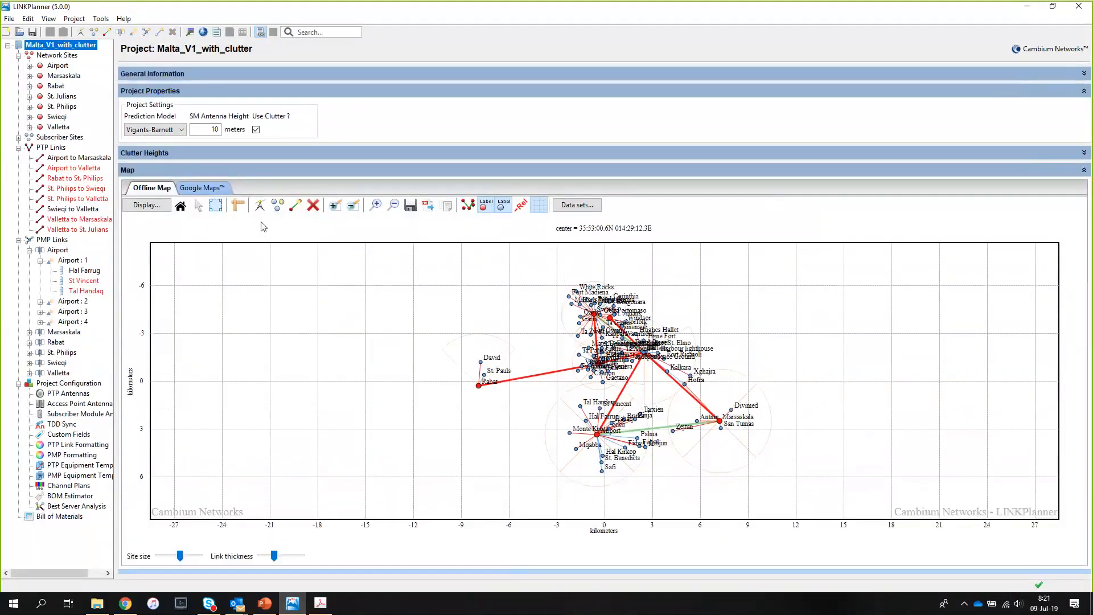
click(184, 208)
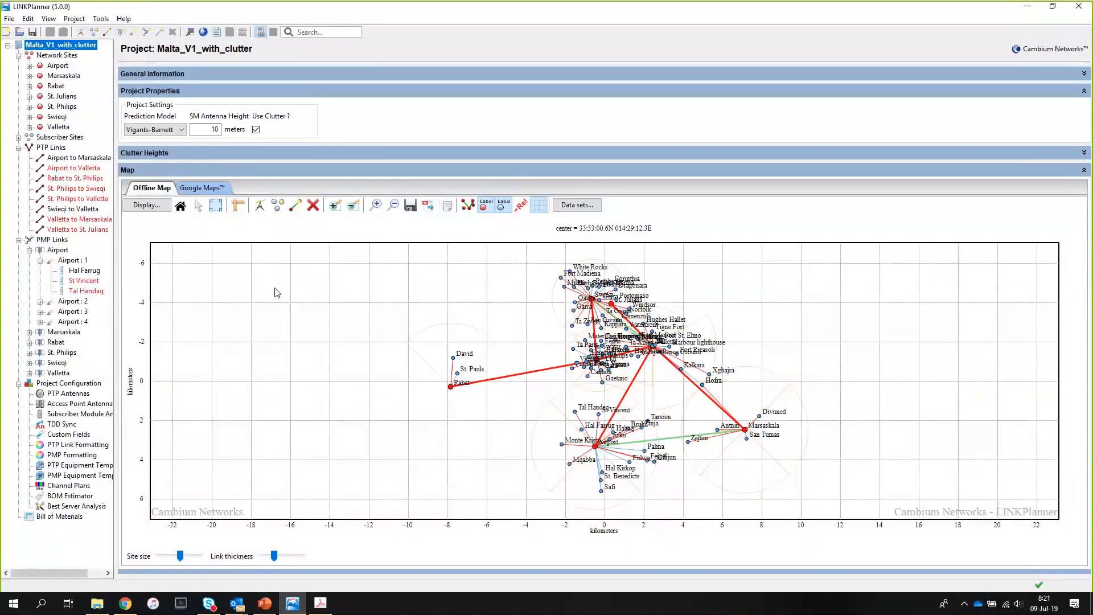
click(203, 188)
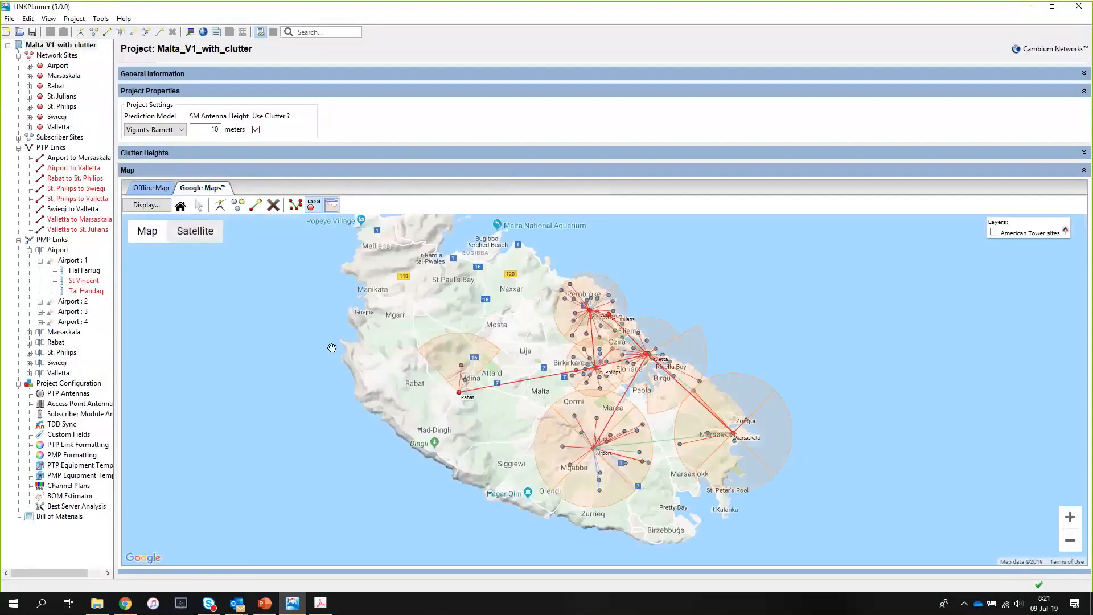
Move the Rabat network site on Google Maps to 35.87987, 14.39587 and accept the repositioning
right_click(459, 393)
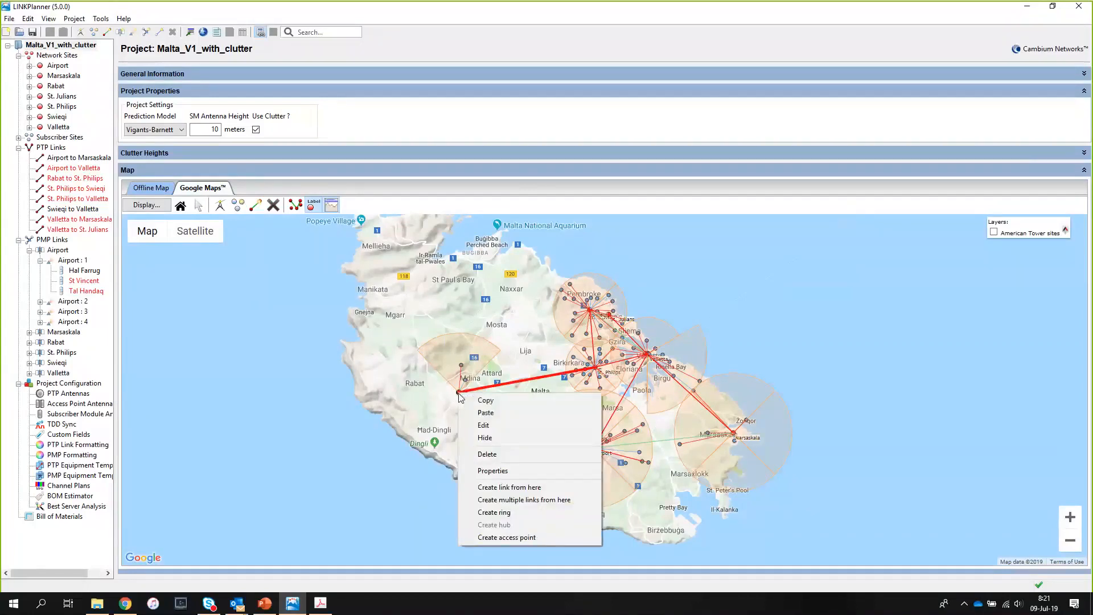
click(455, 402)
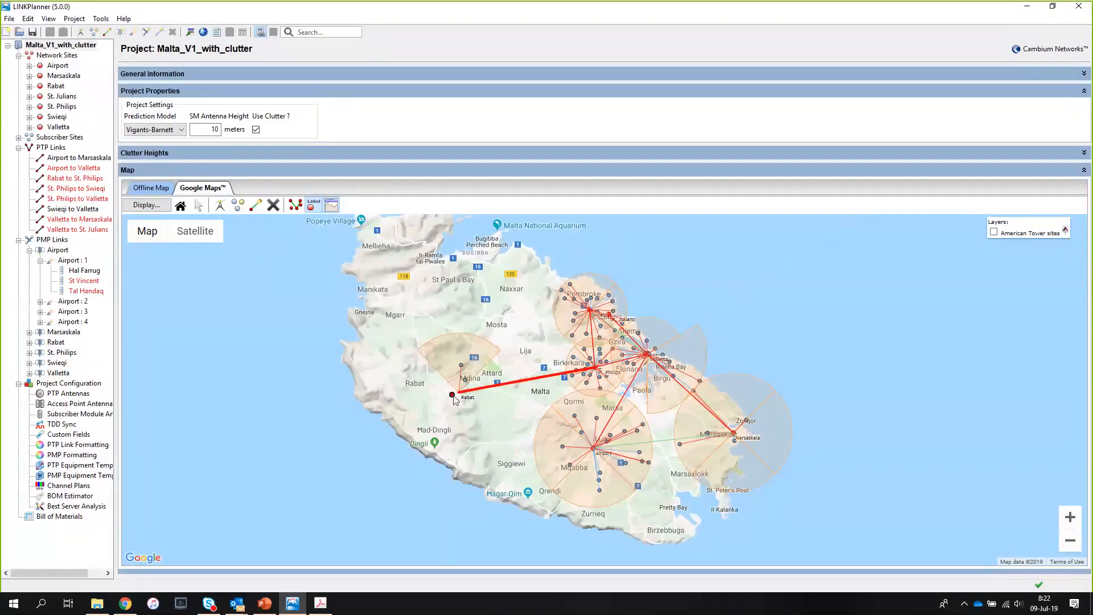
drag(454, 397, 453, 399)
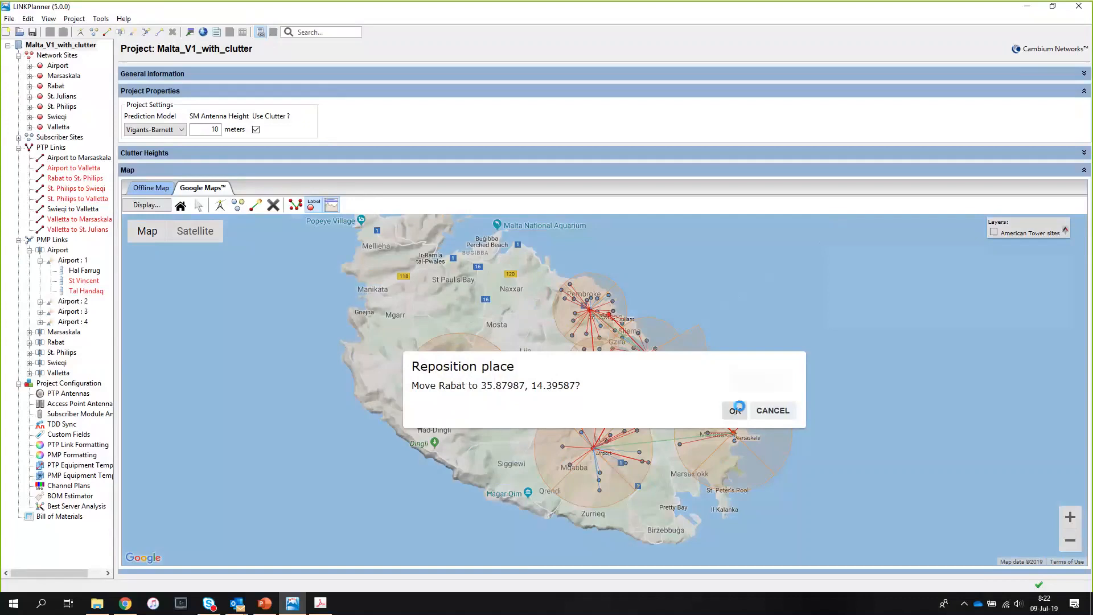
click(734, 411)
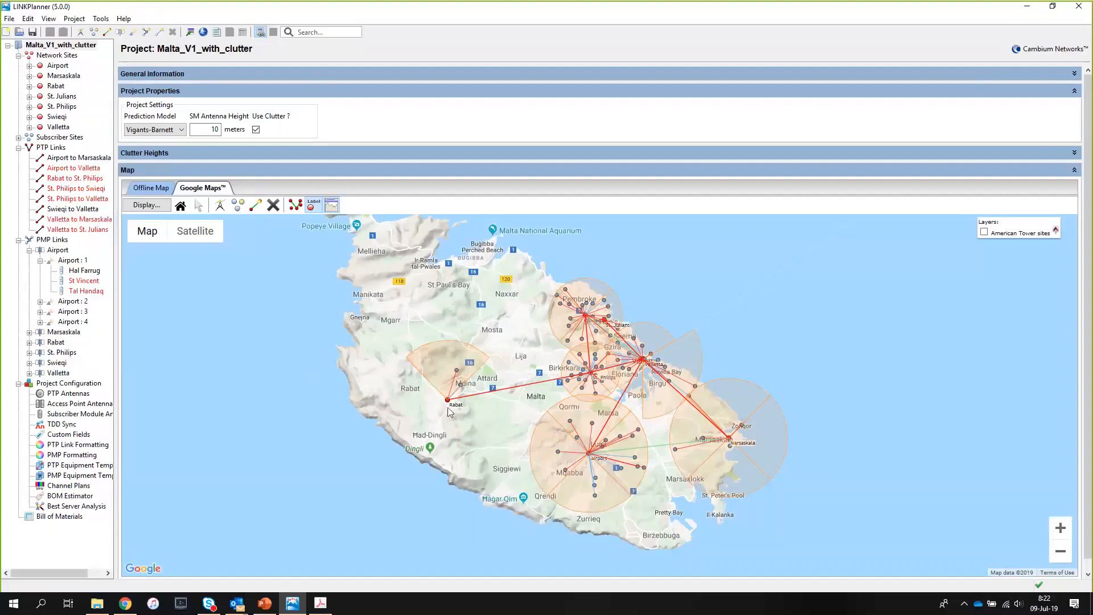
Expand the Rabat hub and review both subscriber modules under Rabat : 1 and the hub's details
click(29, 342)
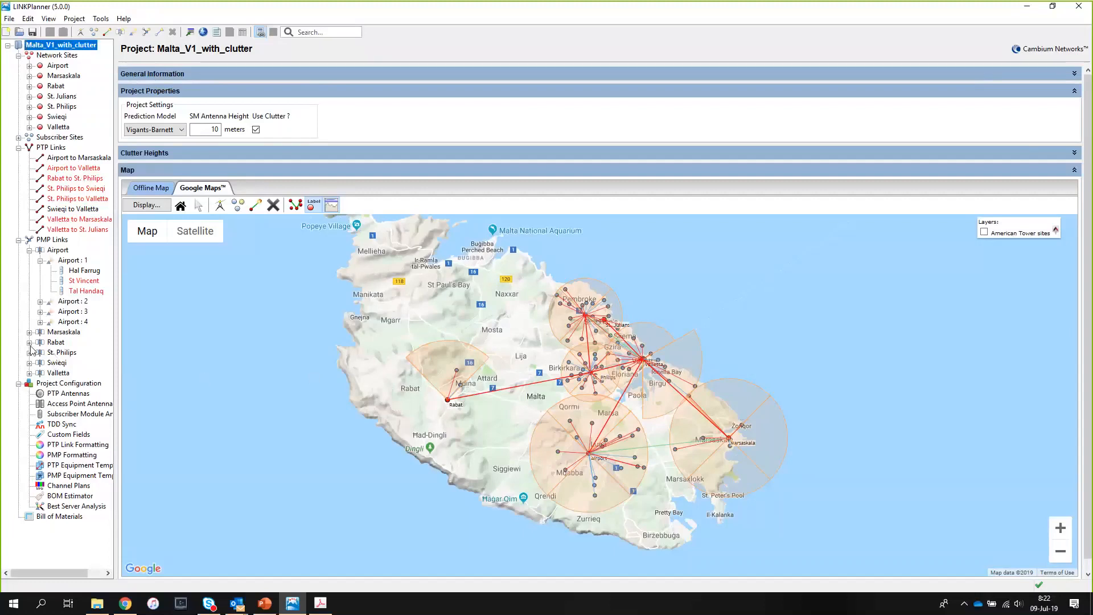
click(40, 353)
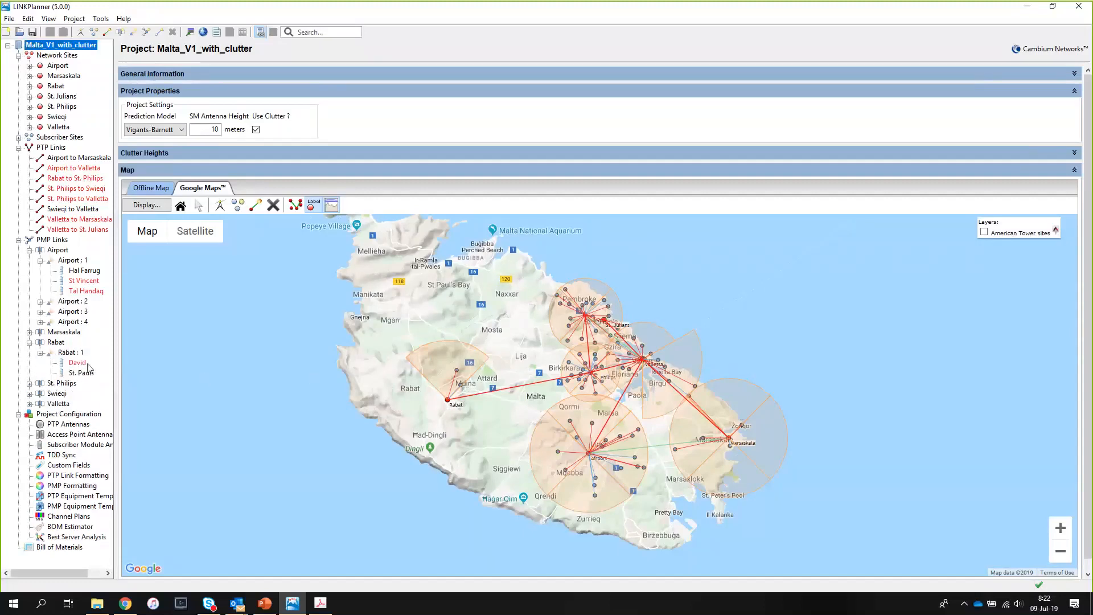
click(81, 367)
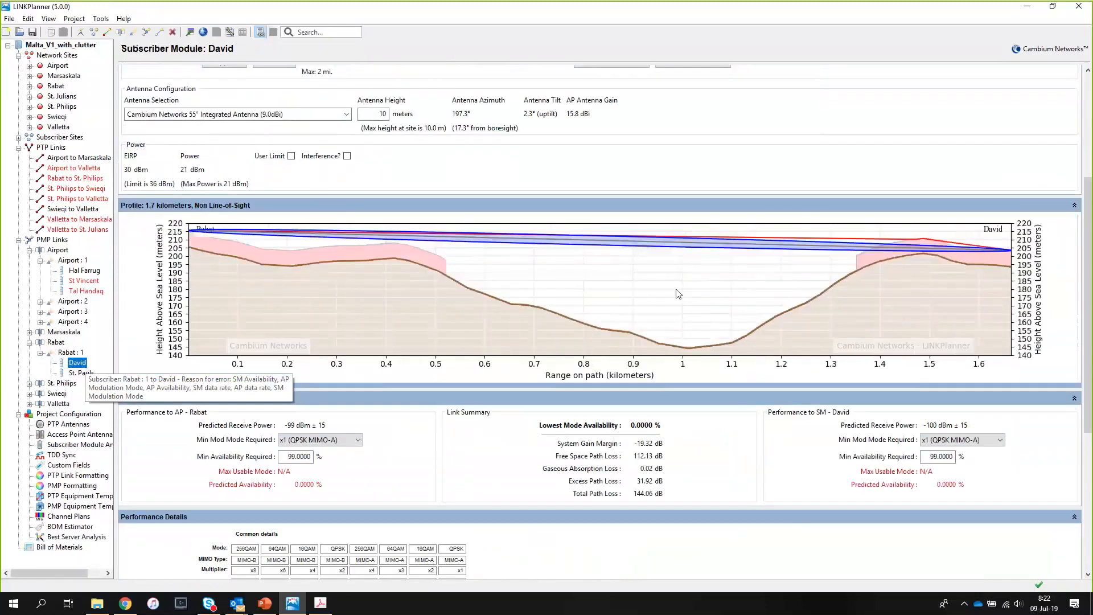
click(81, 373)
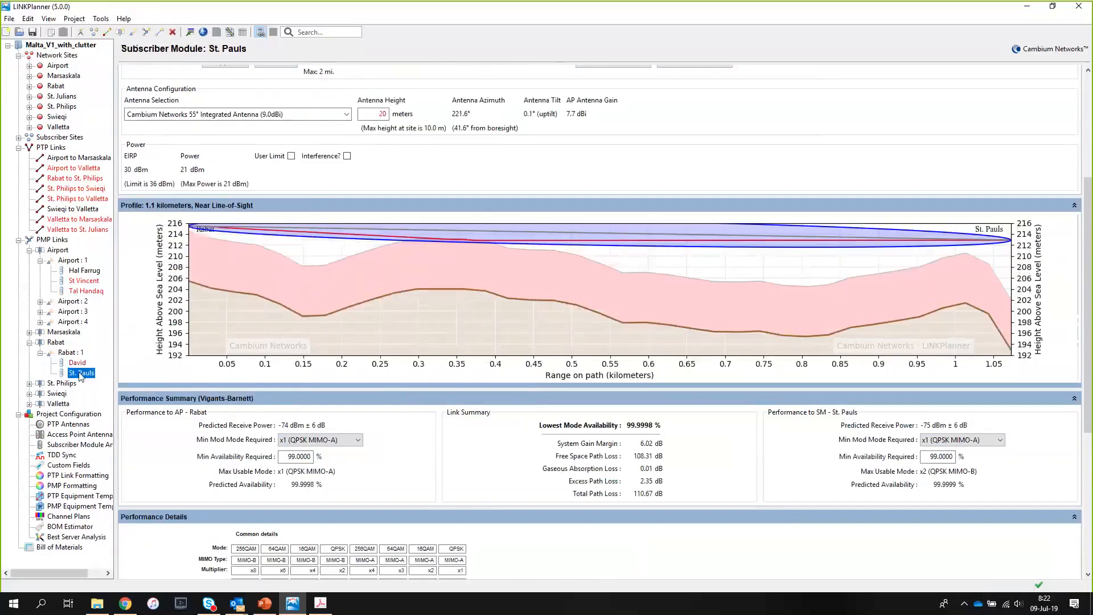
click(52, 345)
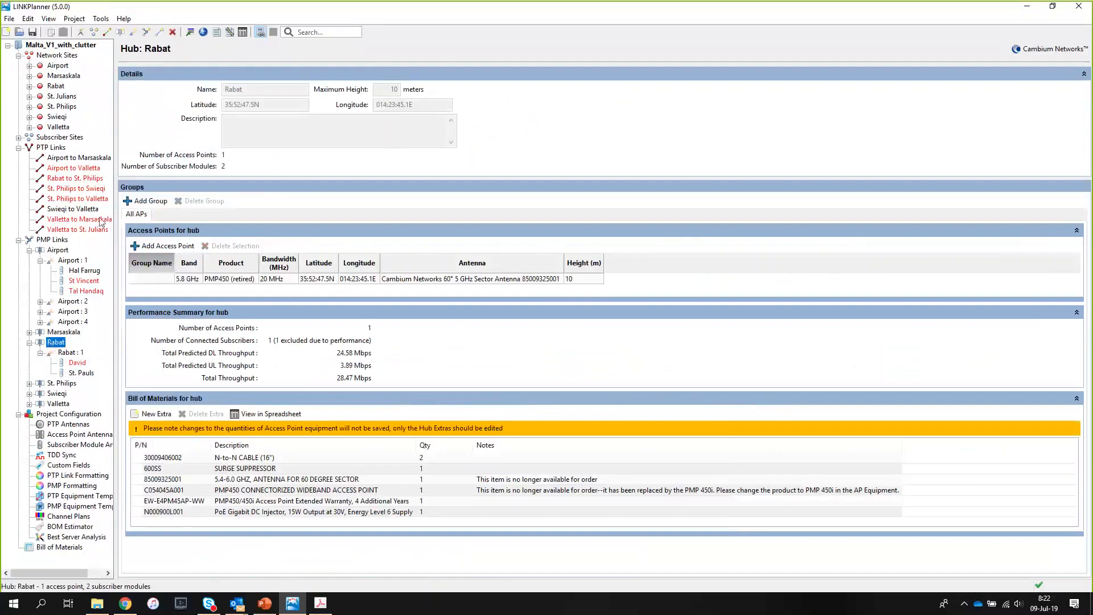
Return to the project map and reposition the Rabat network site at 35.88321, 14.40308
click(62, 45)
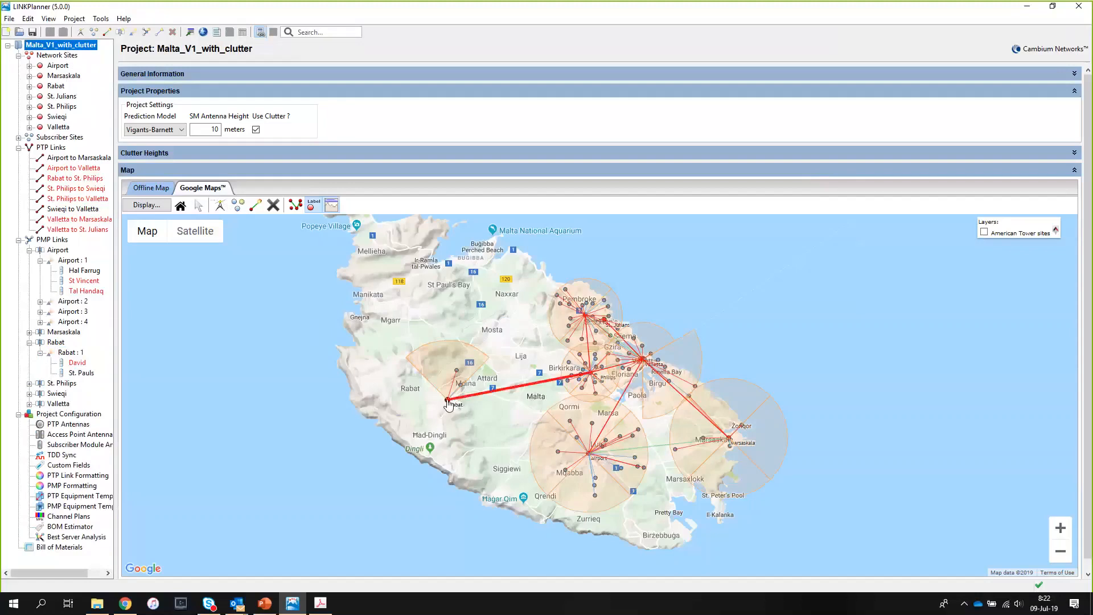
drag(447, 400, 460, 394)
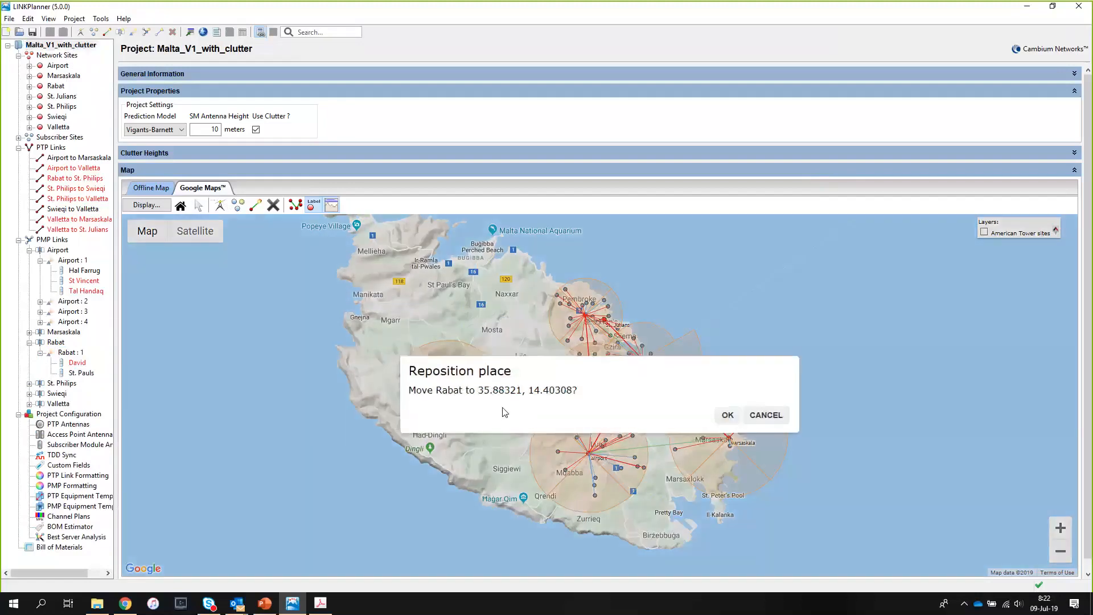
click(721, 416)
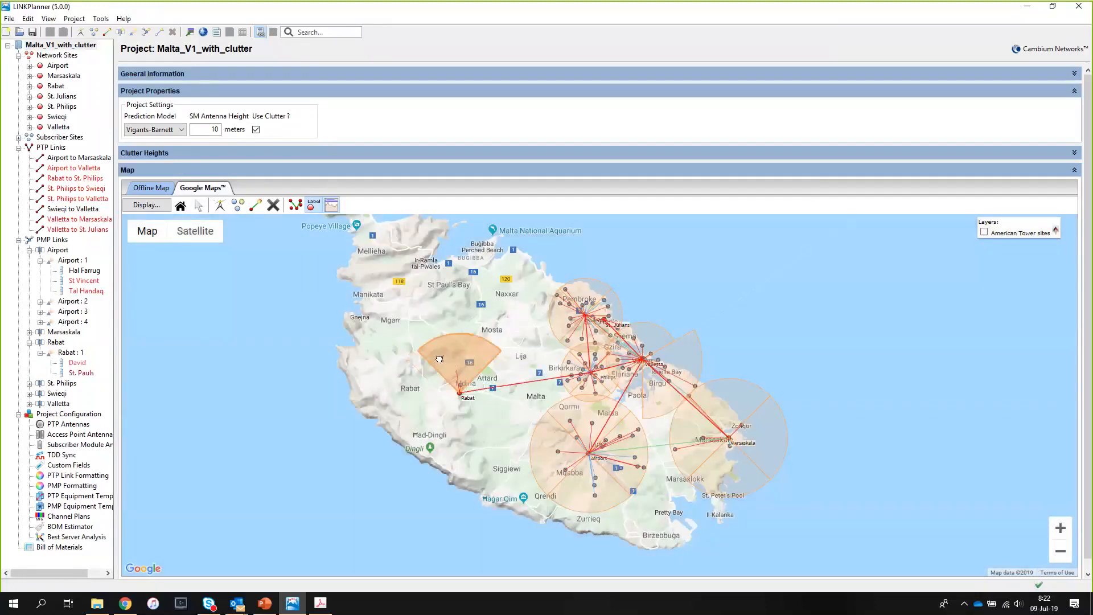
Reposition Rabat's western subscriber at 35.89726, 14.39106 and the St. Pauls subscriber at 35.89572, 14.41028
drag(439, 359, 398, 362)
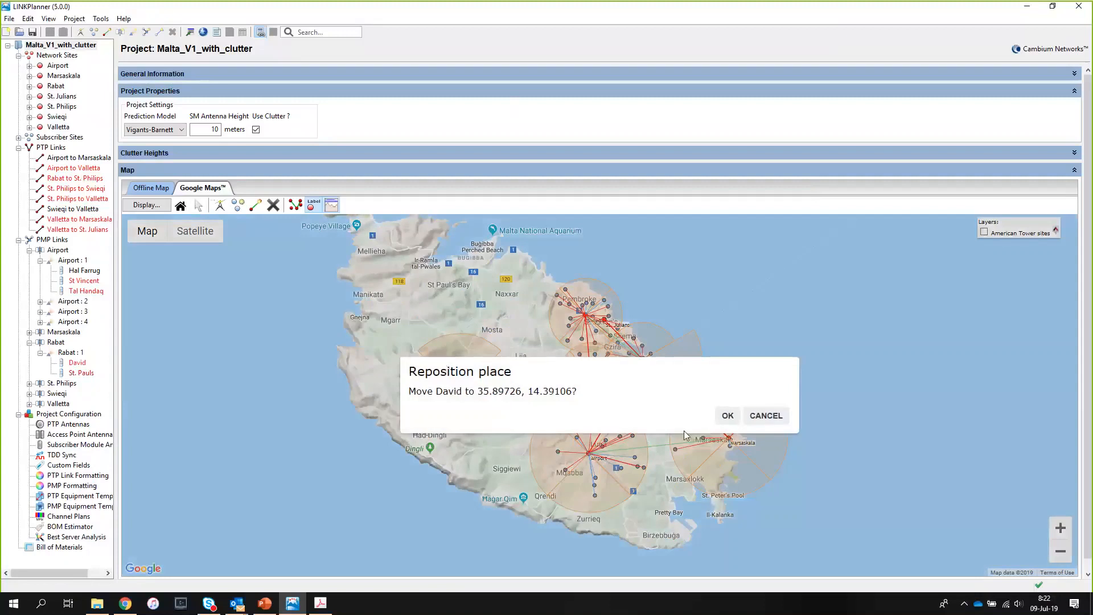
click(725, 414)
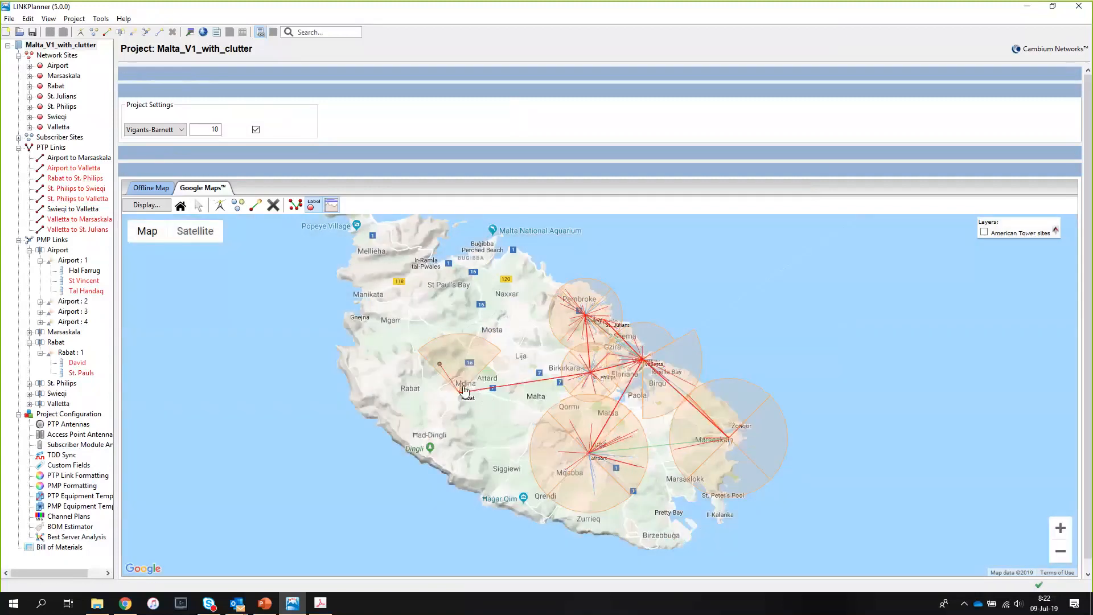
drag(462, 389, 477, 373)
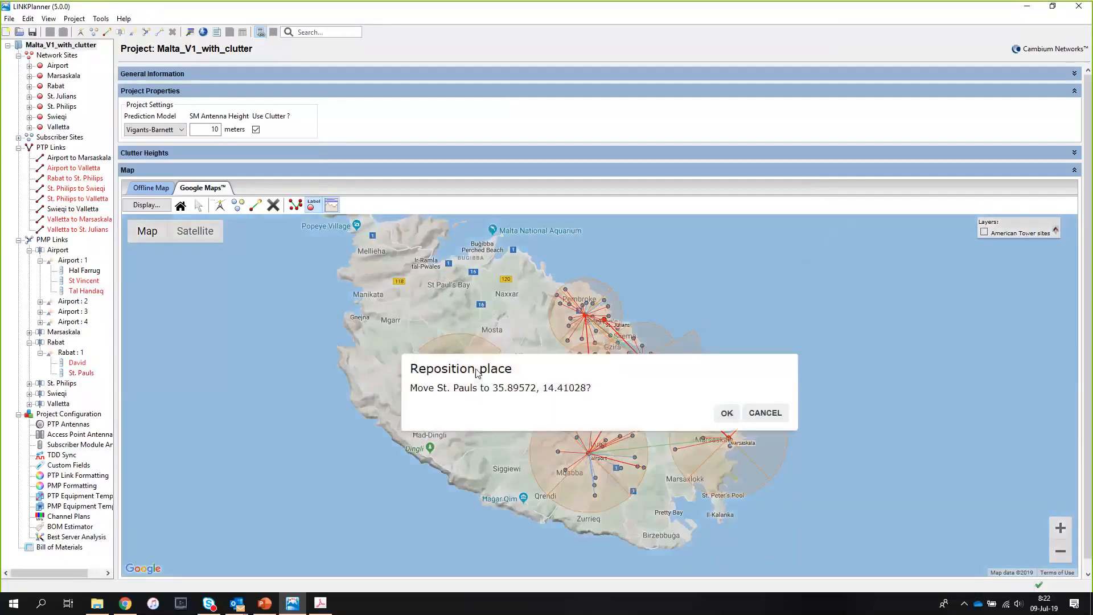
click(728, 414)
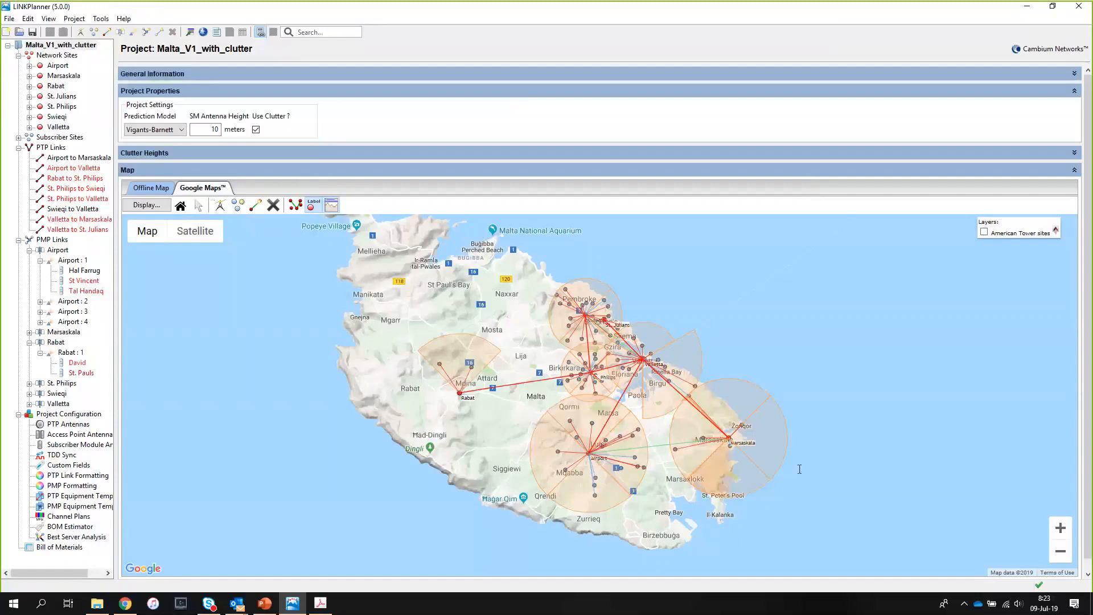
Reposition the St. Pauls subscriber on the project map at 35.89468, 14.40992
click(1060, 527)
click(1060, 530)
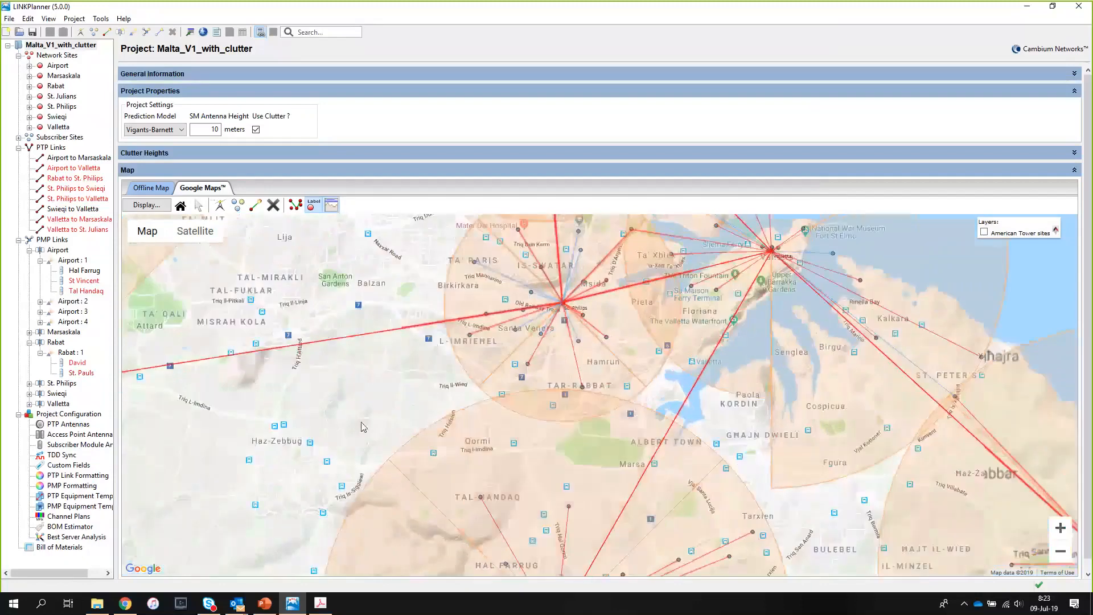
drag(370, 431, 881, 527)
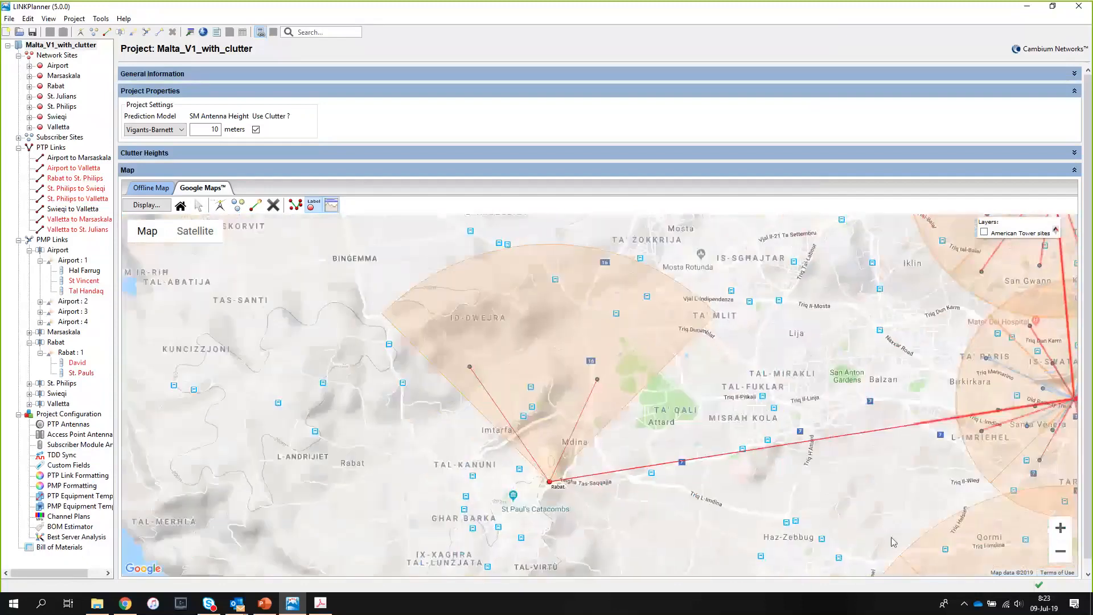
click(1060, 529)
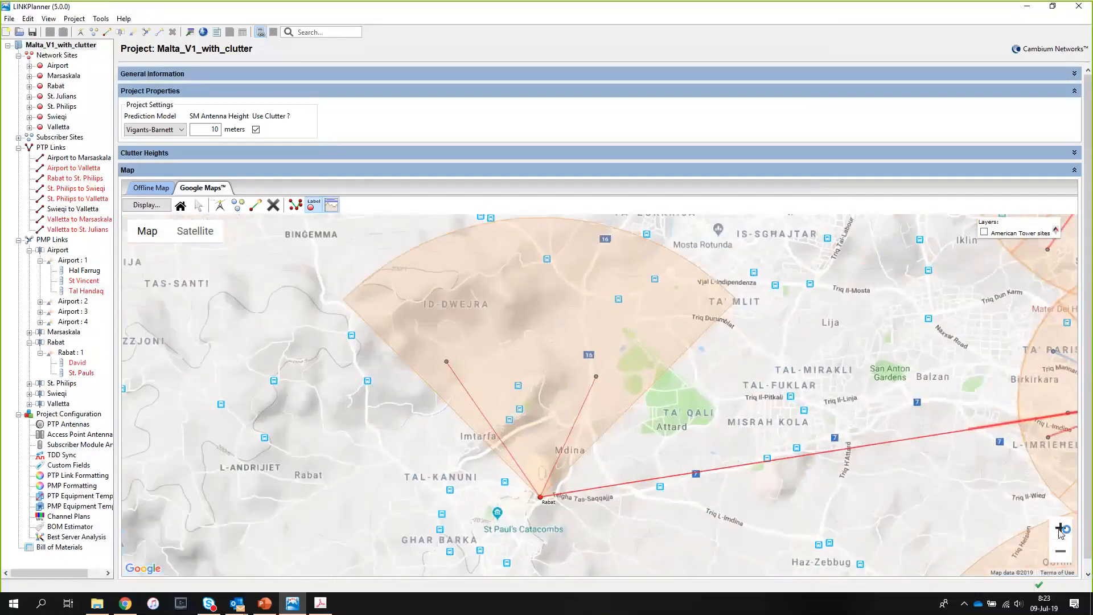
click(1060, 529)
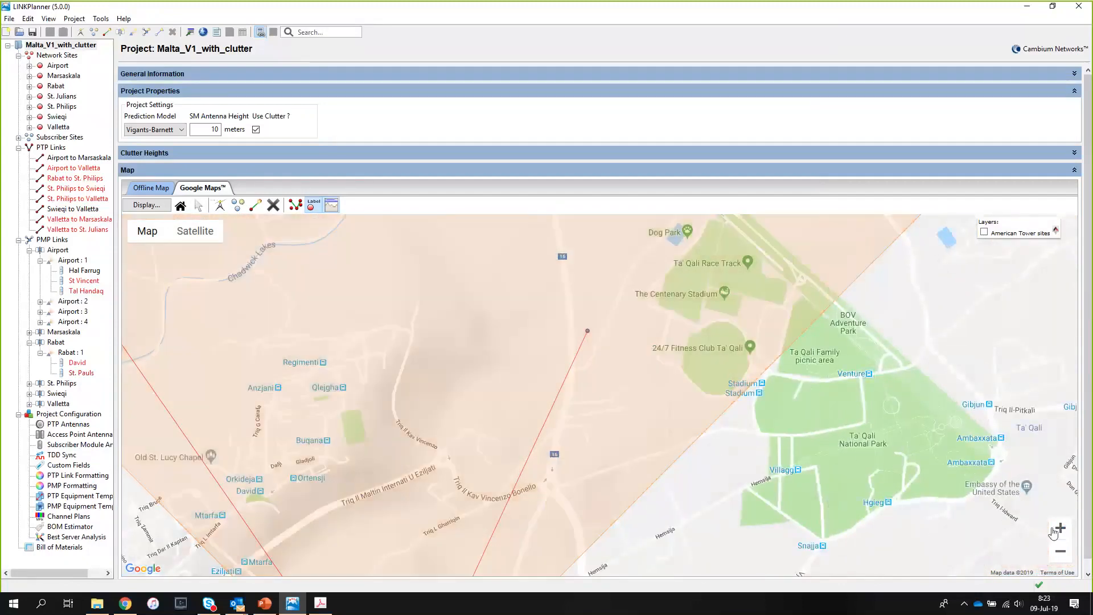
click(1060, 529)
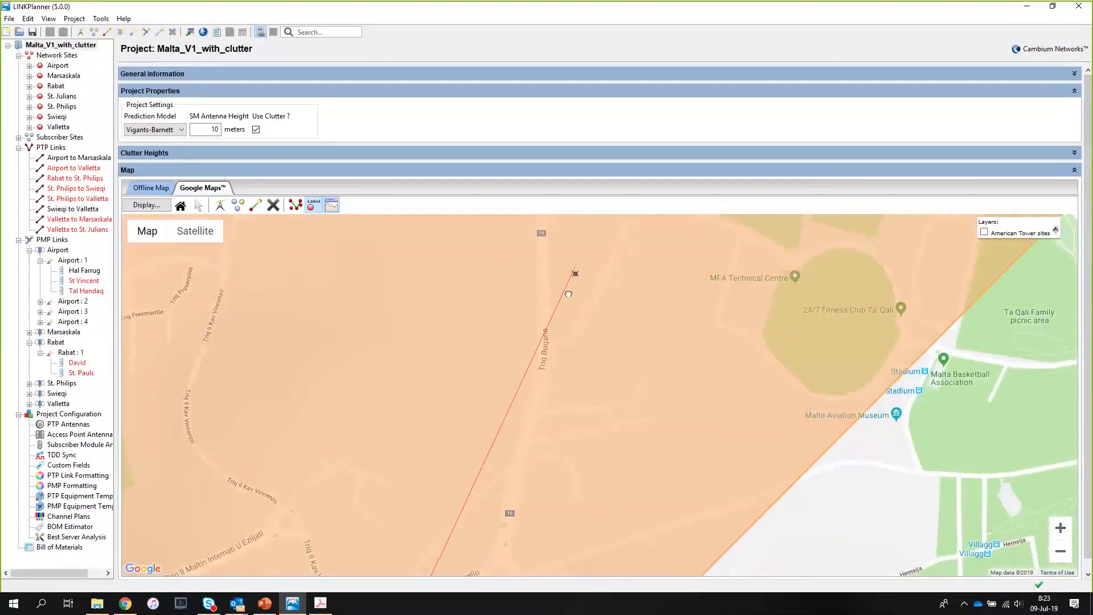
drag(557, 337, 555, 336)
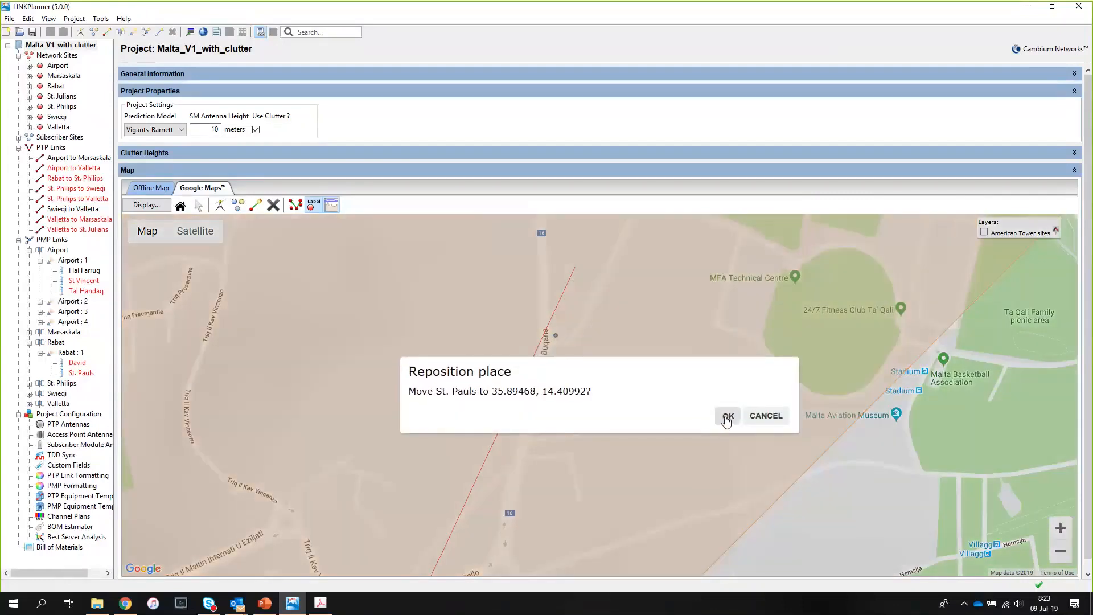
click(725, 416)
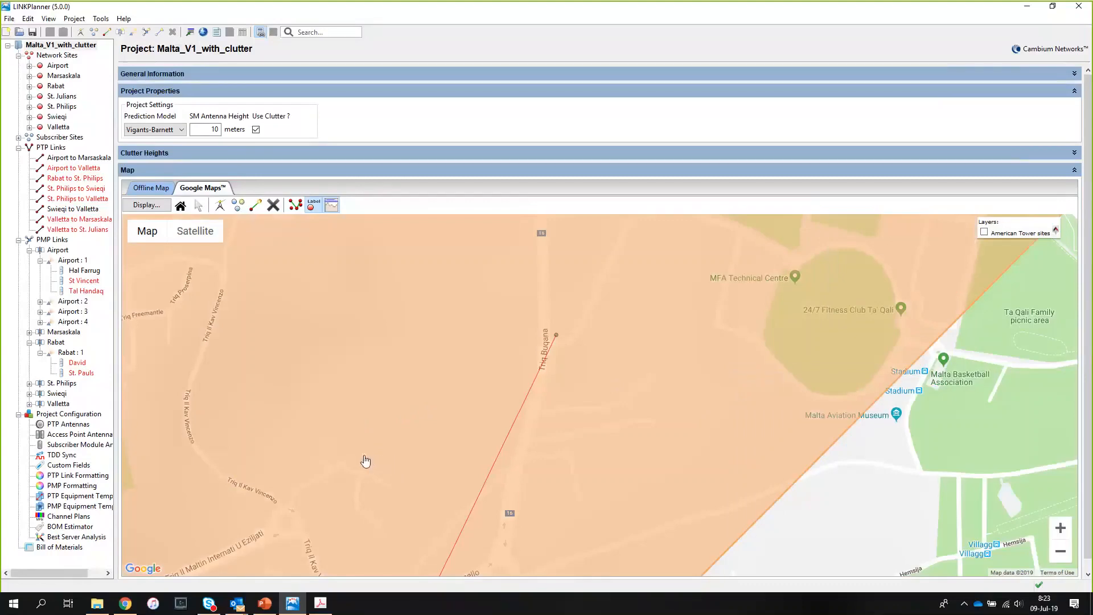
Reposition the Rabat network site beside Palazzo Santa Sofia at 35.88652, 14.40293 and view its sector coverage
drag(375, 436, 447, 279)
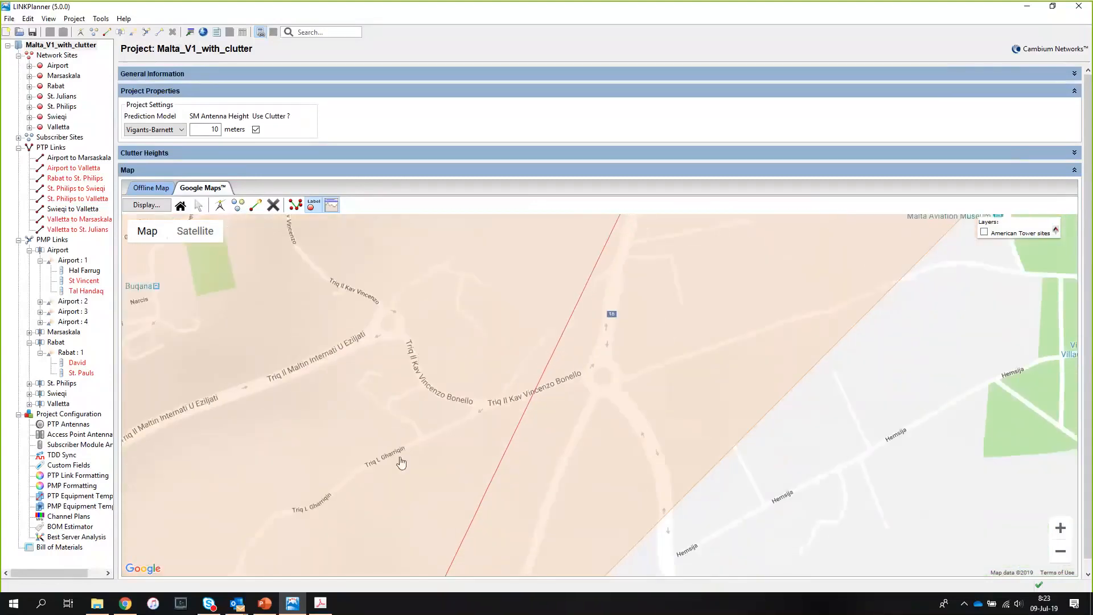
drag(403, 461, 430, 276)
drag(376, 491, 392, 307)
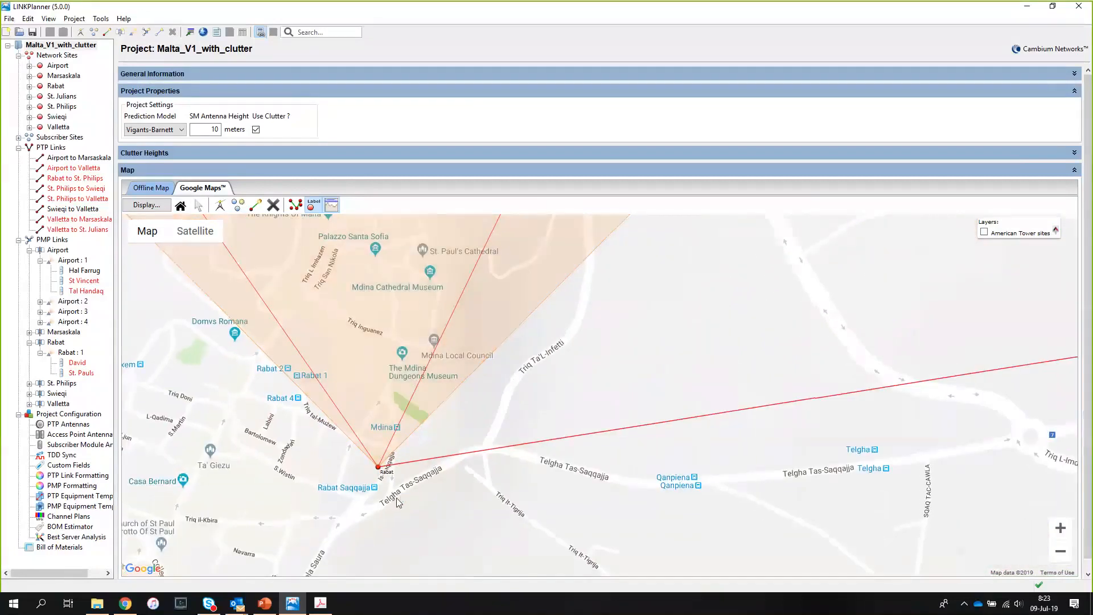
drag(379, 484, 386, 540)
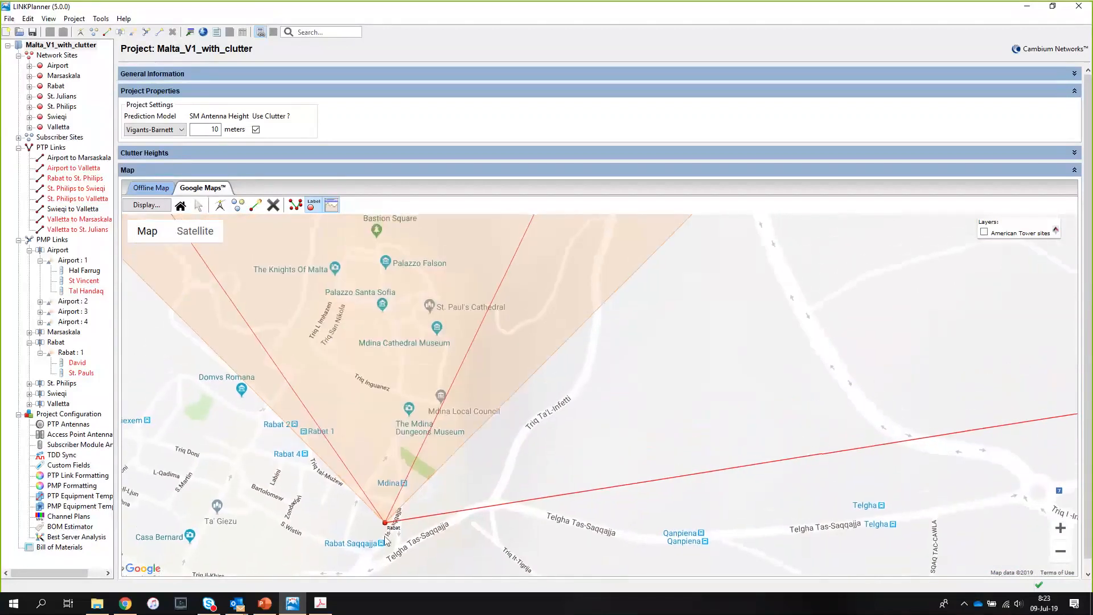
click(387, 523)
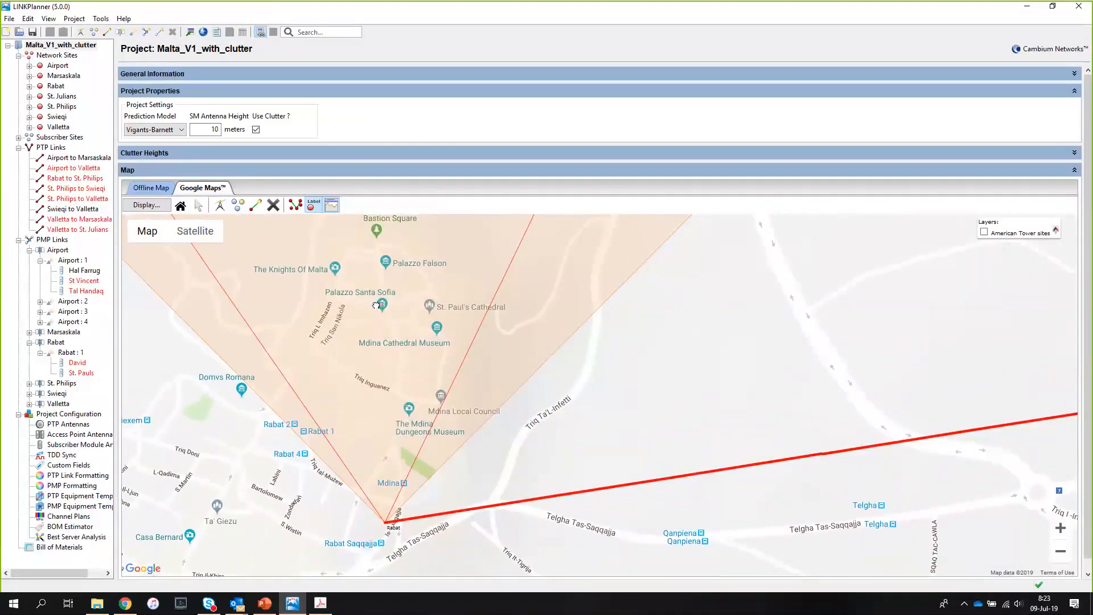
click(377, 306)
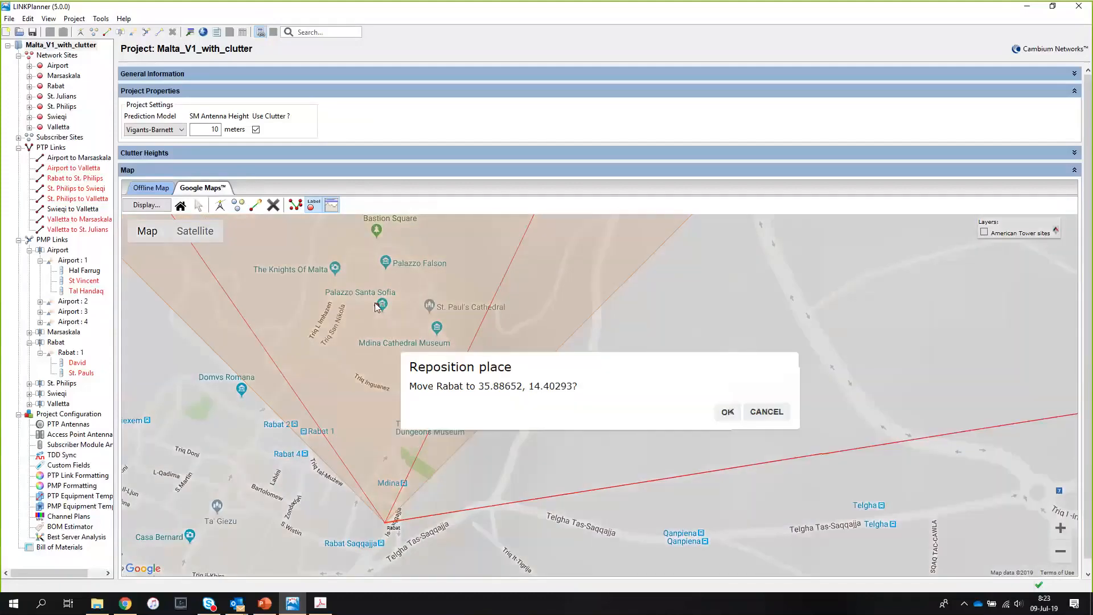
click(726, 417)
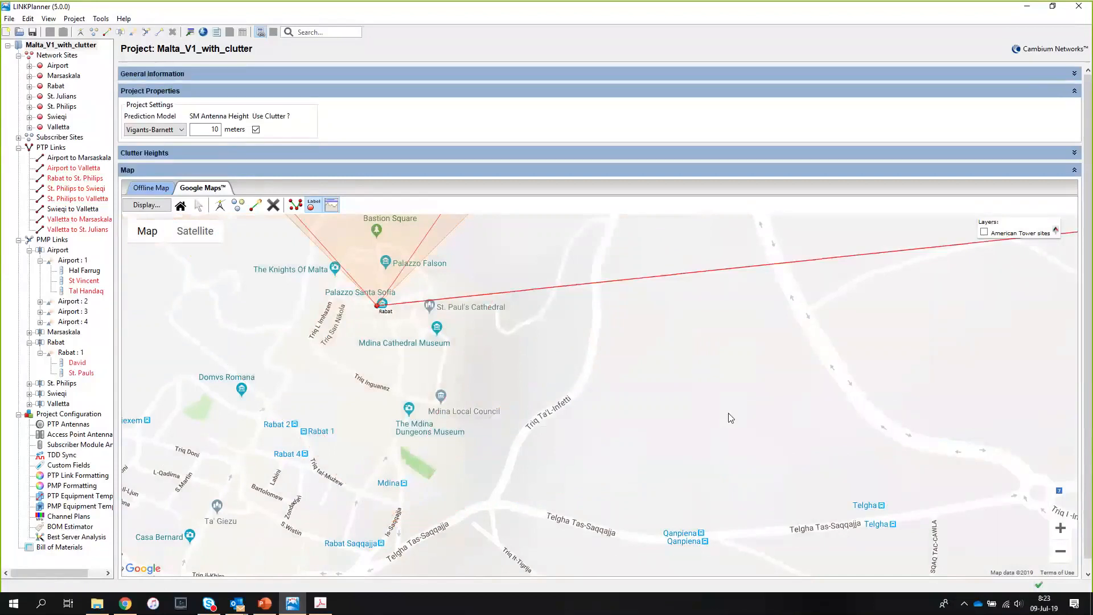
drag(502, 281, 497, 551)
drag(634, 363, 760, 397)
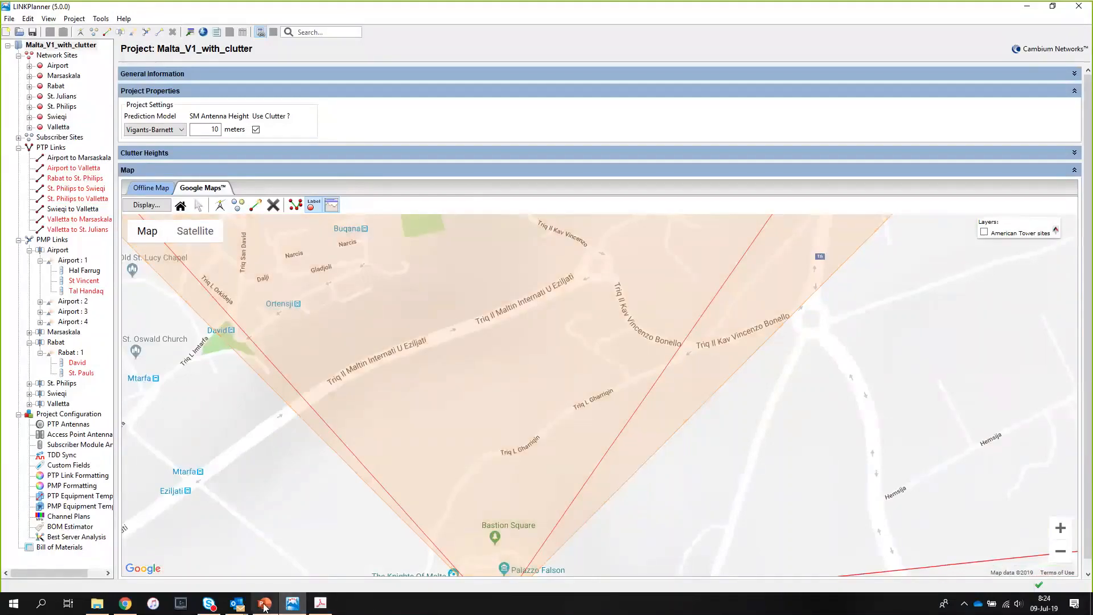
Check the webinar agenda slide in PowerPoint, return to LINKPlanner and restore the project map's full network view
click(264, 604)
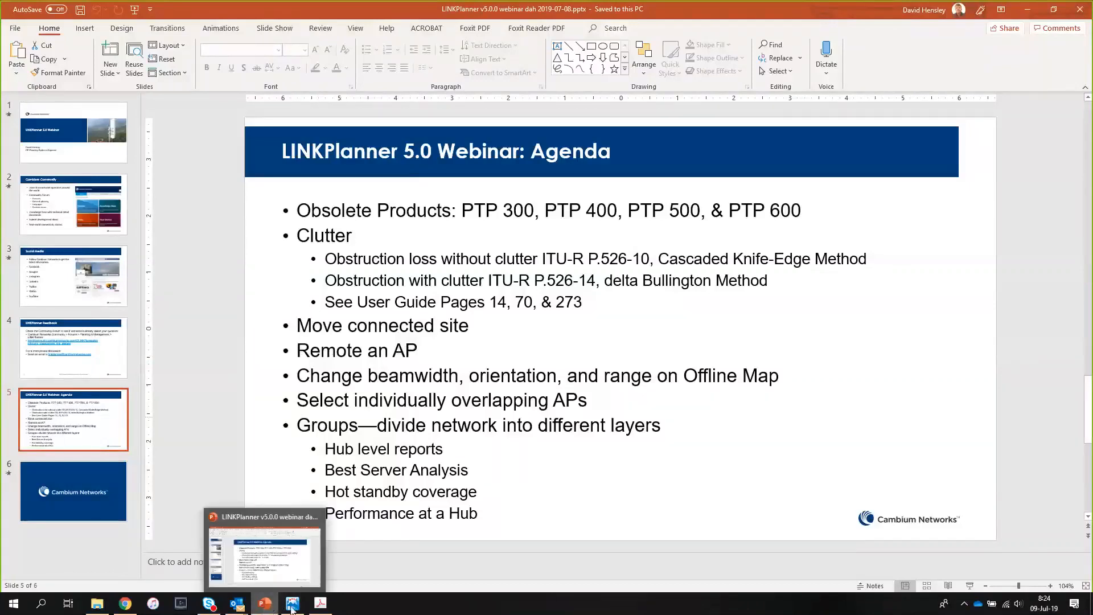
mouse_move(292, 605)
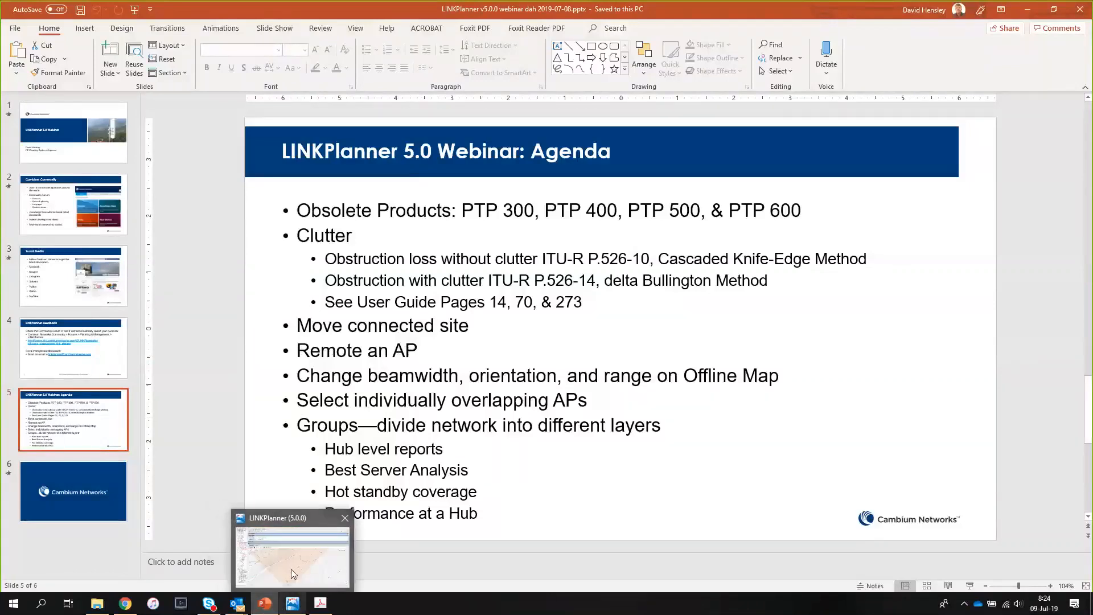
click(291, 571)
drag(293, 518, 267, 332)
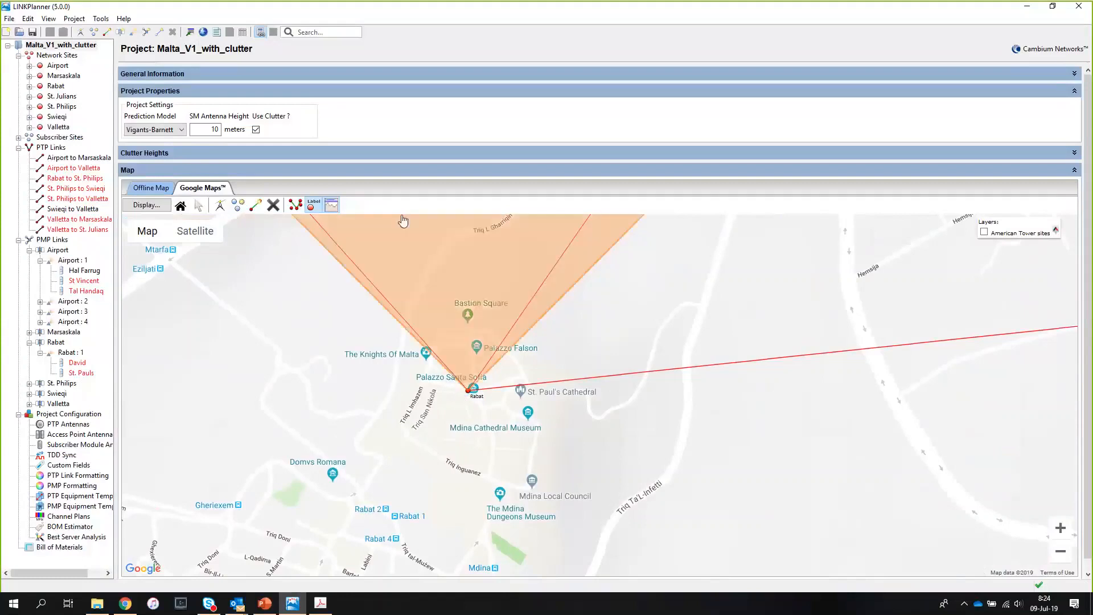
click(72, 49)
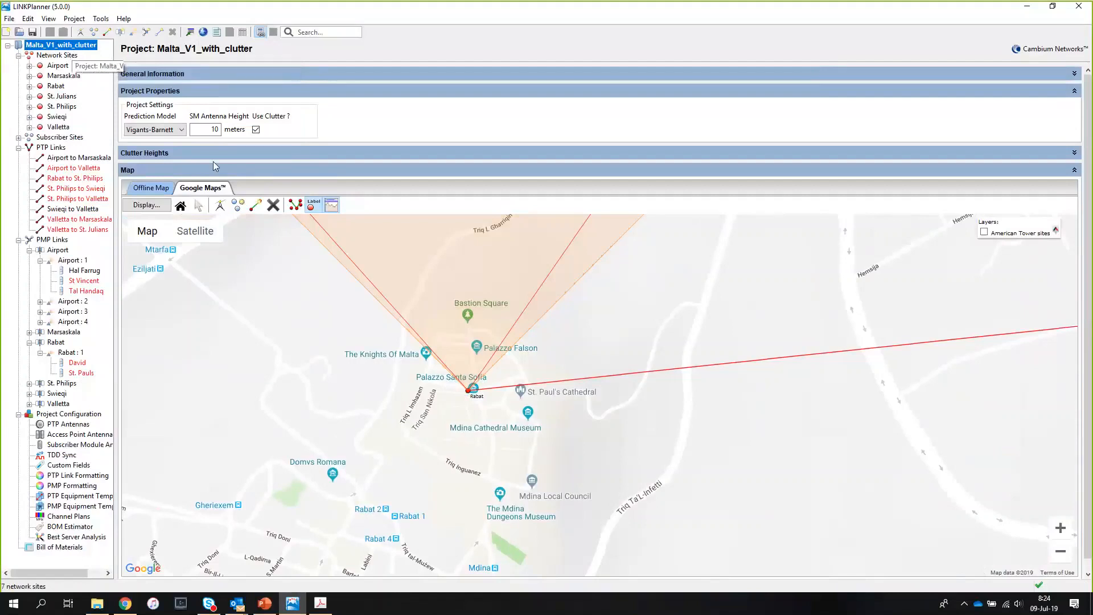
click(179, 206)
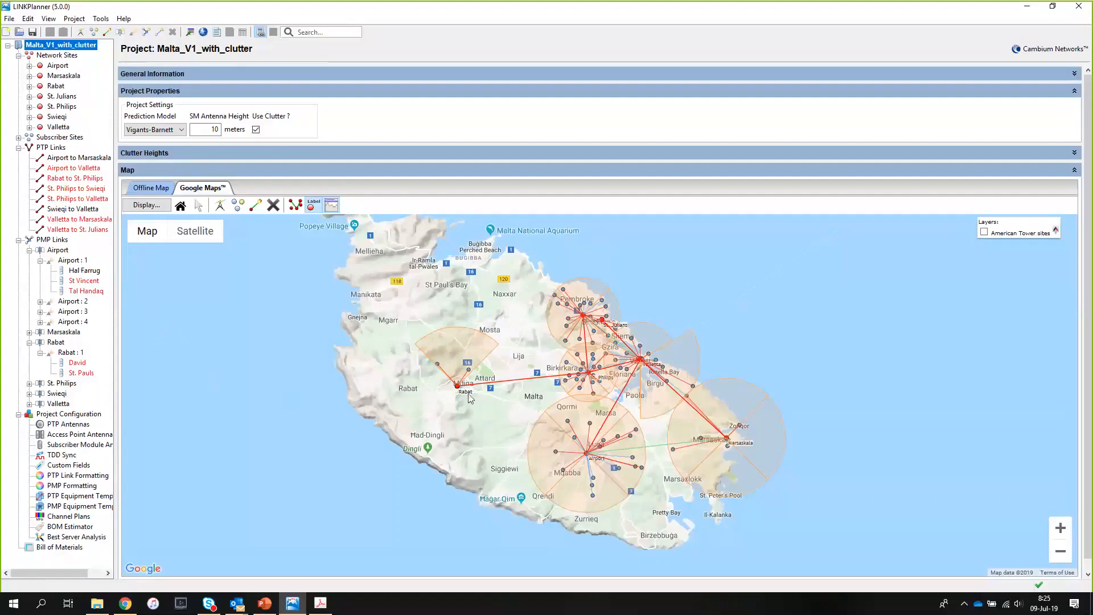
Open the Rabat : 1 access point and enter longitude 014:24:11.5E and latitude 35:53:12.5N
click(69, 353)
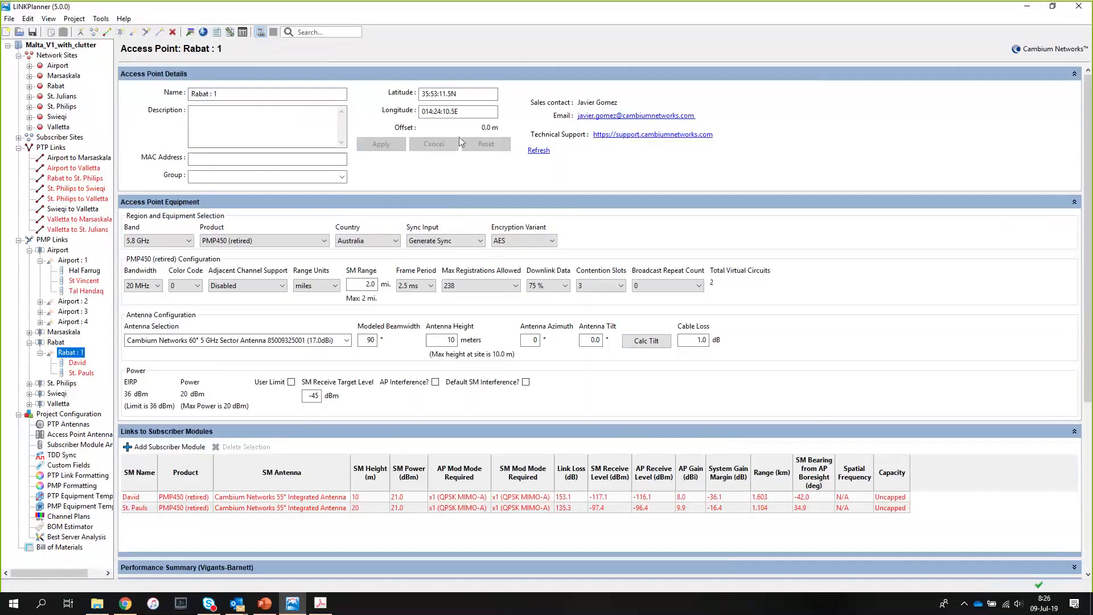
drag(447, 112, 449, 112)
text(1)
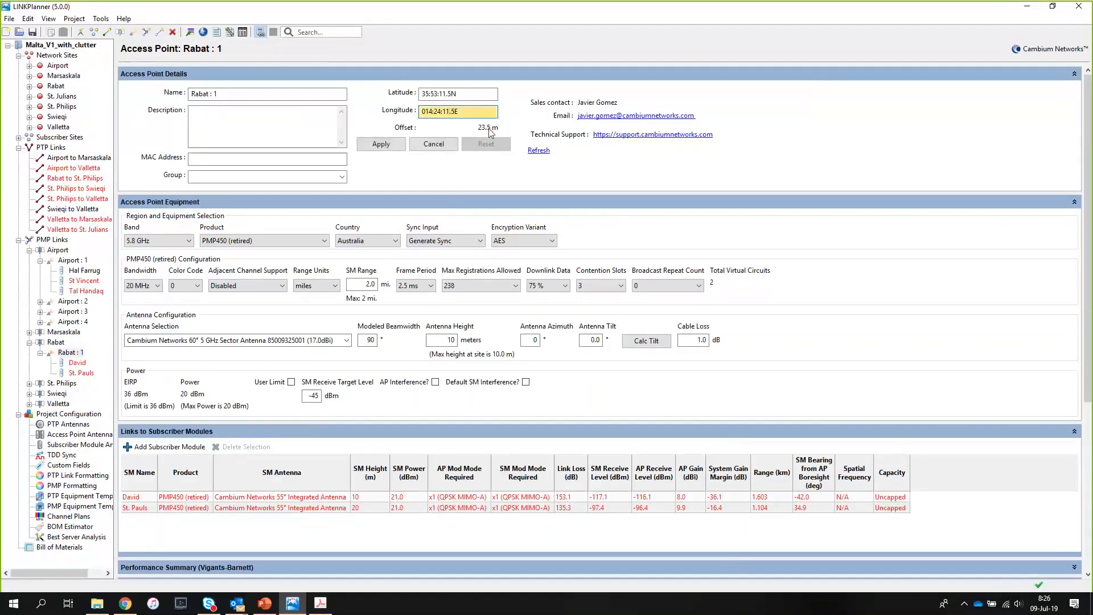
drag(444, 94, 447, 96)
text(2)
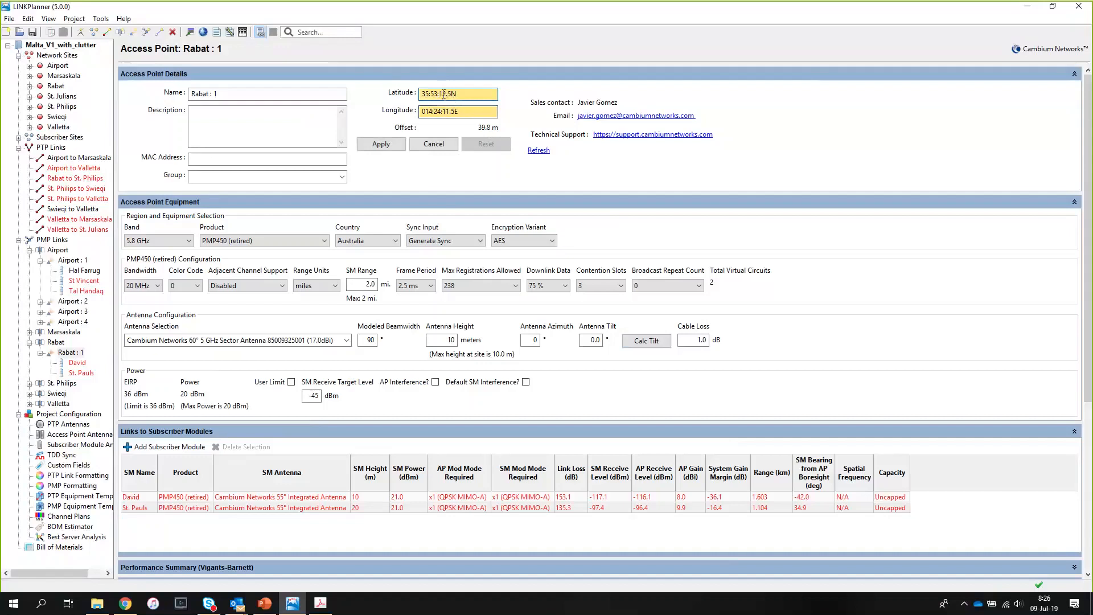
Set Rabat : 1's latitude to 35:53:11.5N, try longitude 014:24:15.5E, and apply the position with longitude 014:24:14.5E
drag(443, 94, 447, 95)
text(1)
drag(445, 112, 451, 111)
text(5)
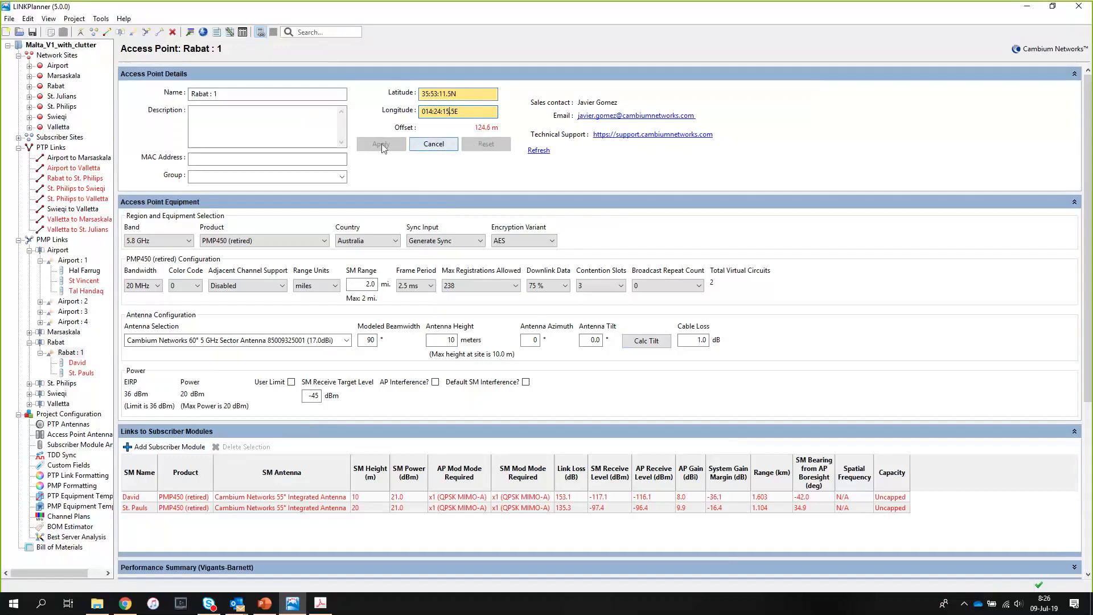
drag(451, 112, 445, 111)
text(4)
click(382, 145)
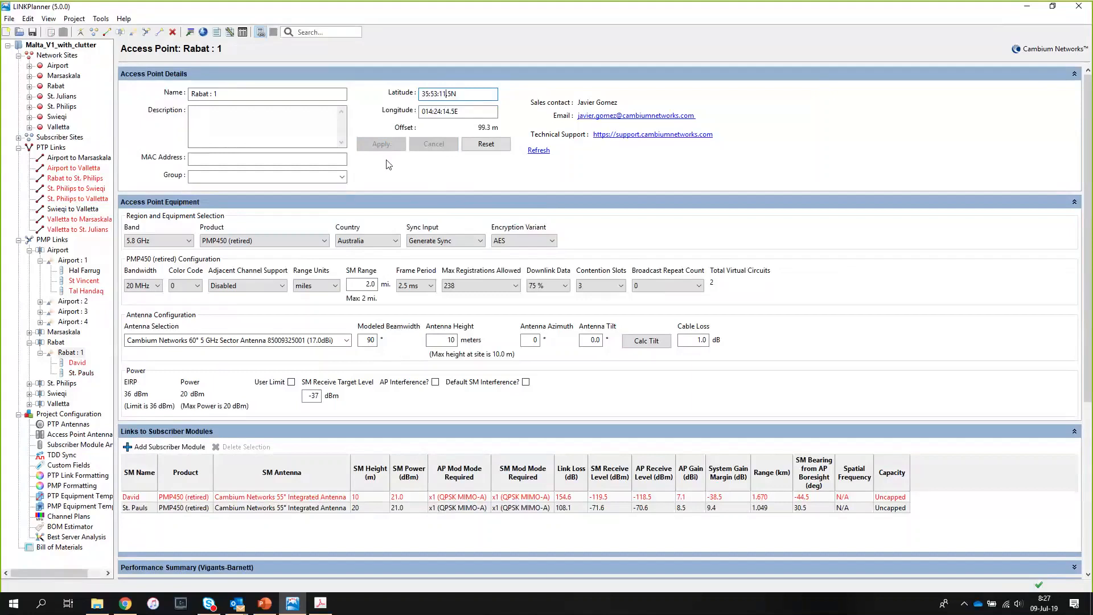
Review the link profiles and performance of both subscriber modules under Rabat : 1
click(69, 354)
click(75, 365)
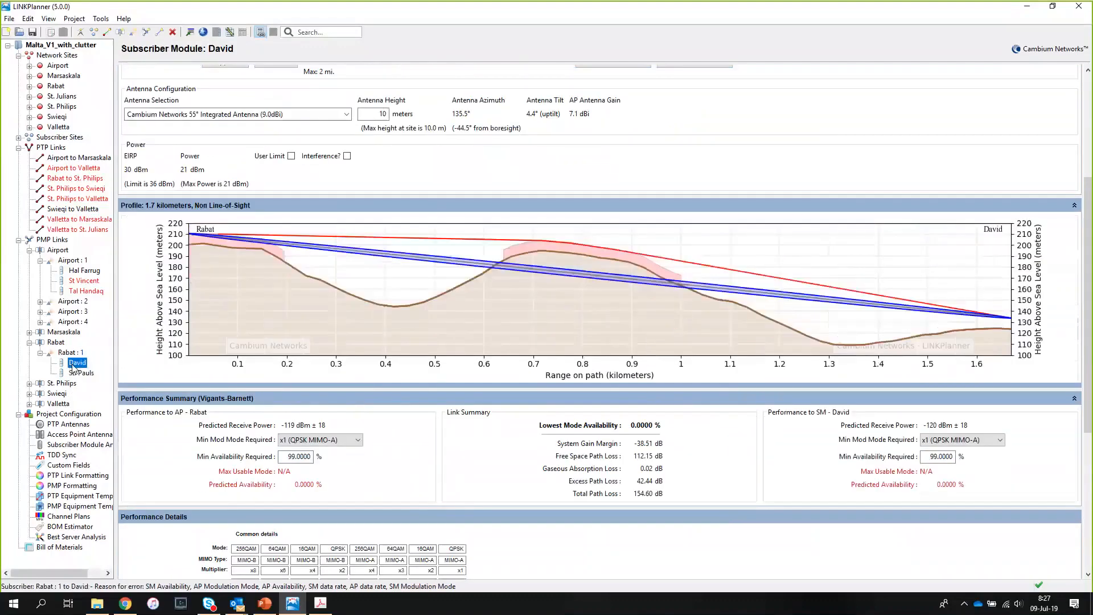
click(82, 374)
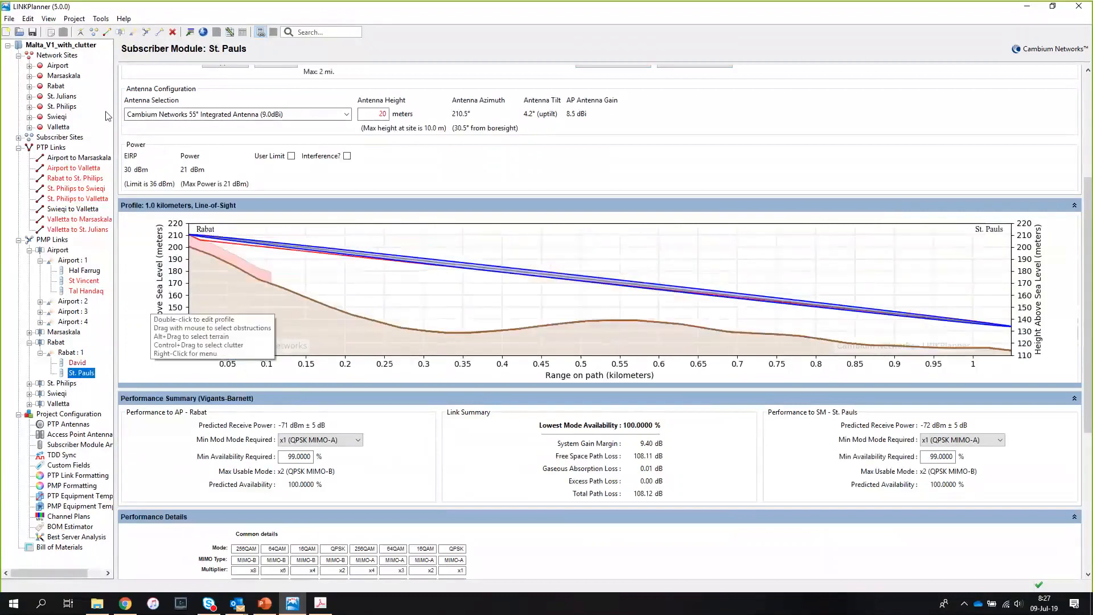
Return to the project map and examine the offset Rabat : 1 access point and its sector relative to the Rabat site
click(40, 48)
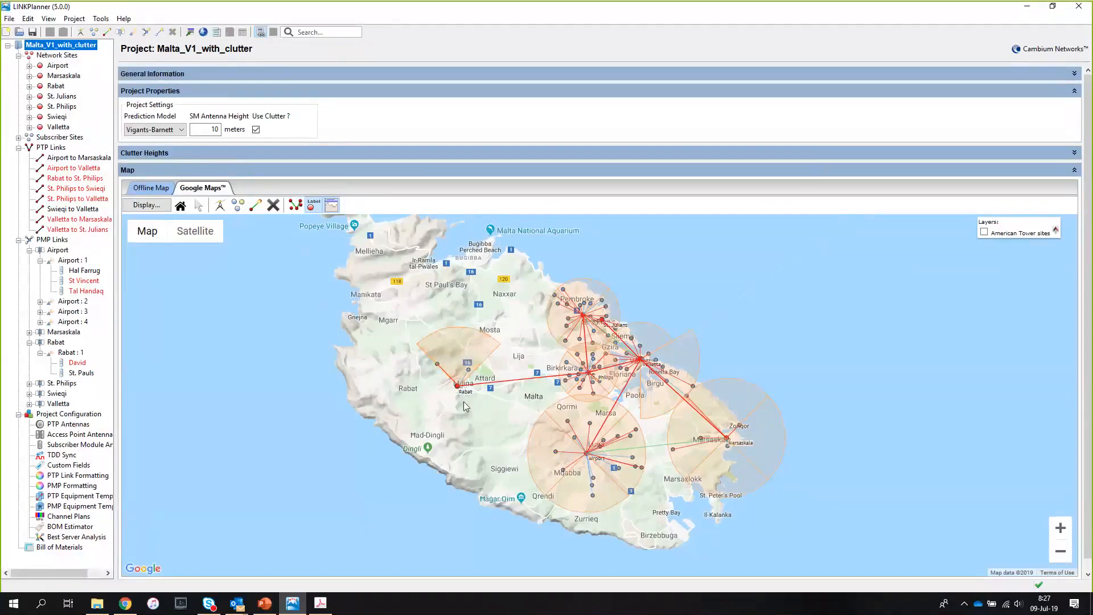
click(1060, 528)
click(1060, 528)
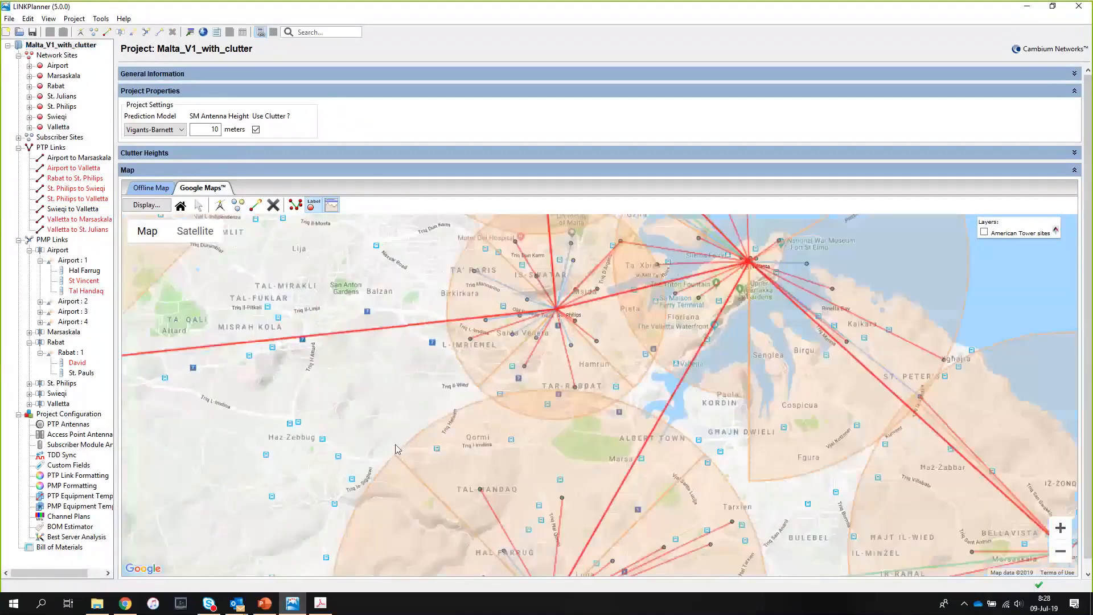
drag(381, 438, 987, 431)
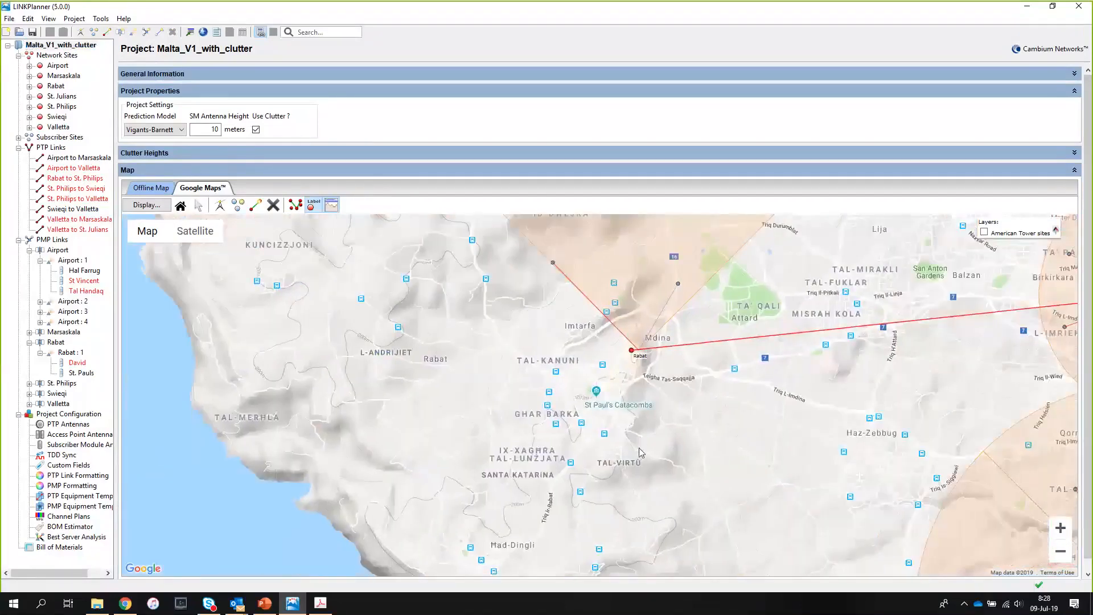
click(1059, 528)
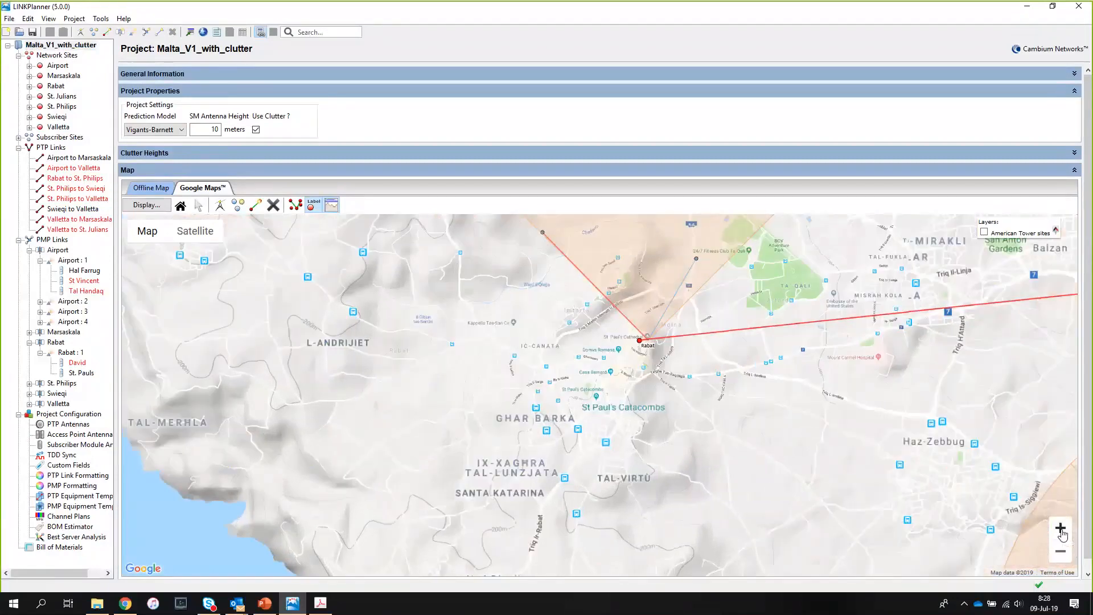
drag(680, 370, 569, 443)
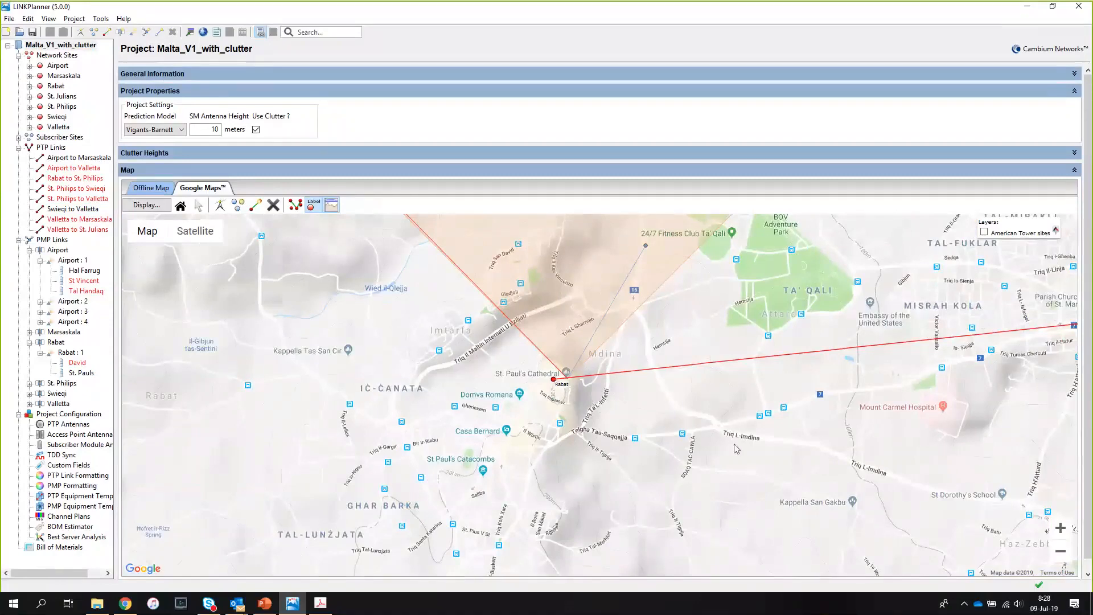
click(1060, 528)
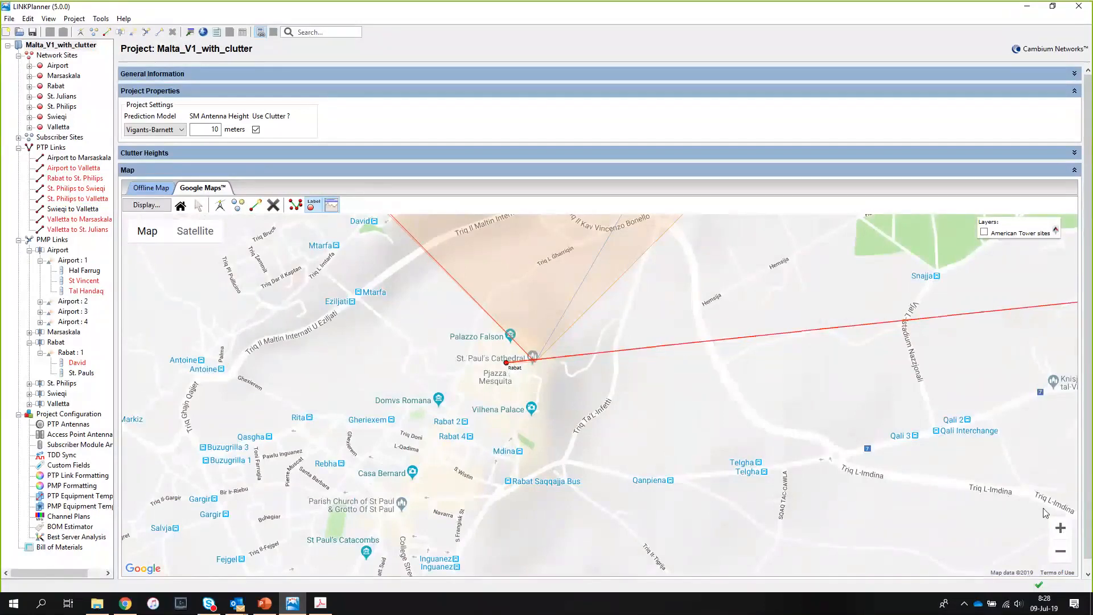
click(1060, 528)
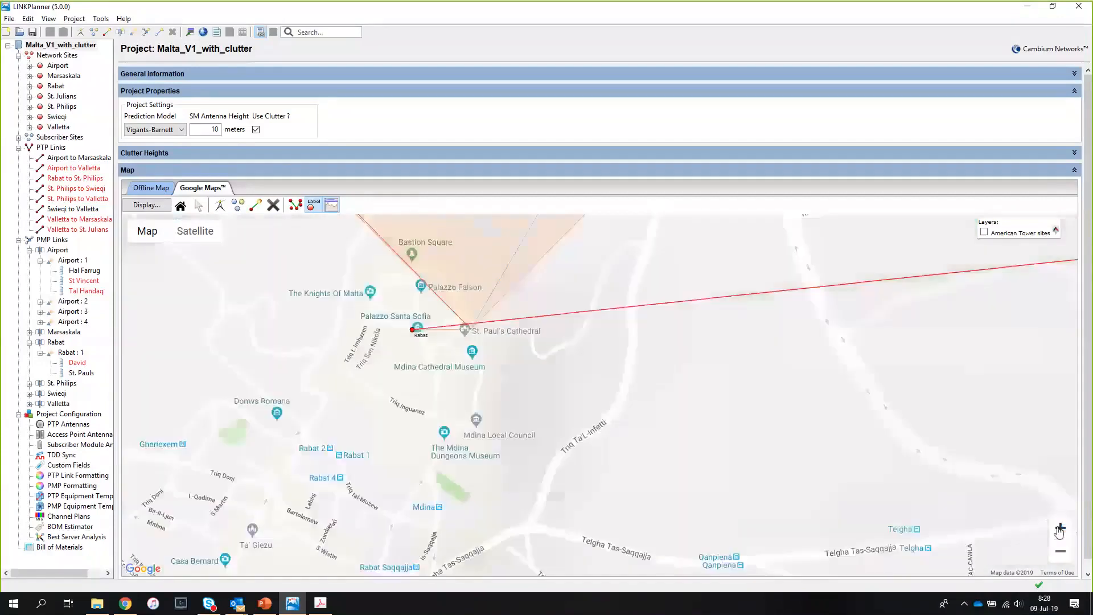
drag(510, 372, 555, 431)
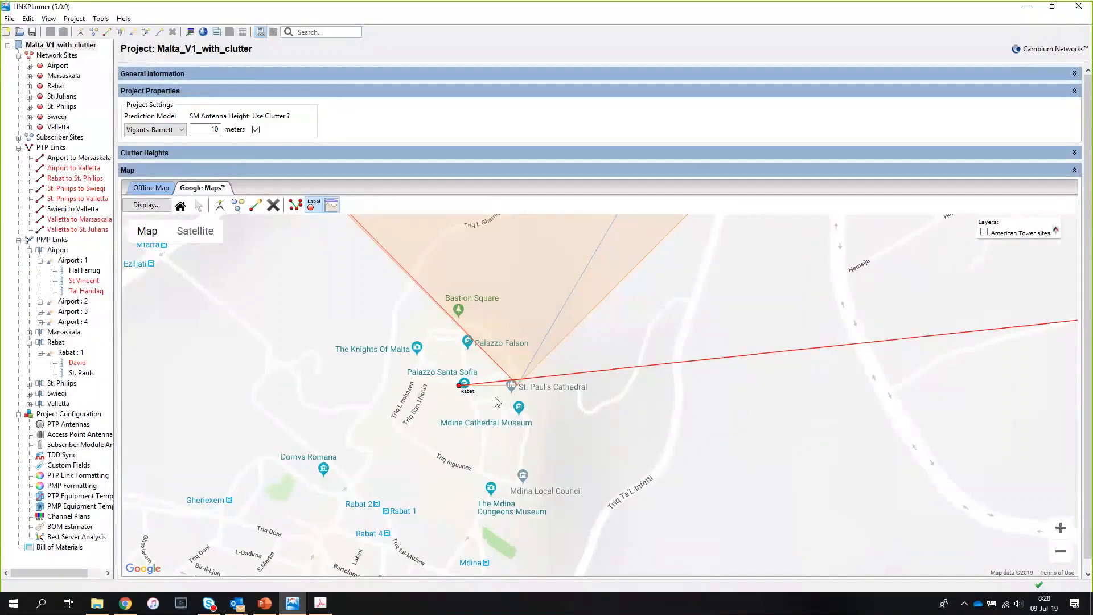
drag(620, 416, 651, 467)
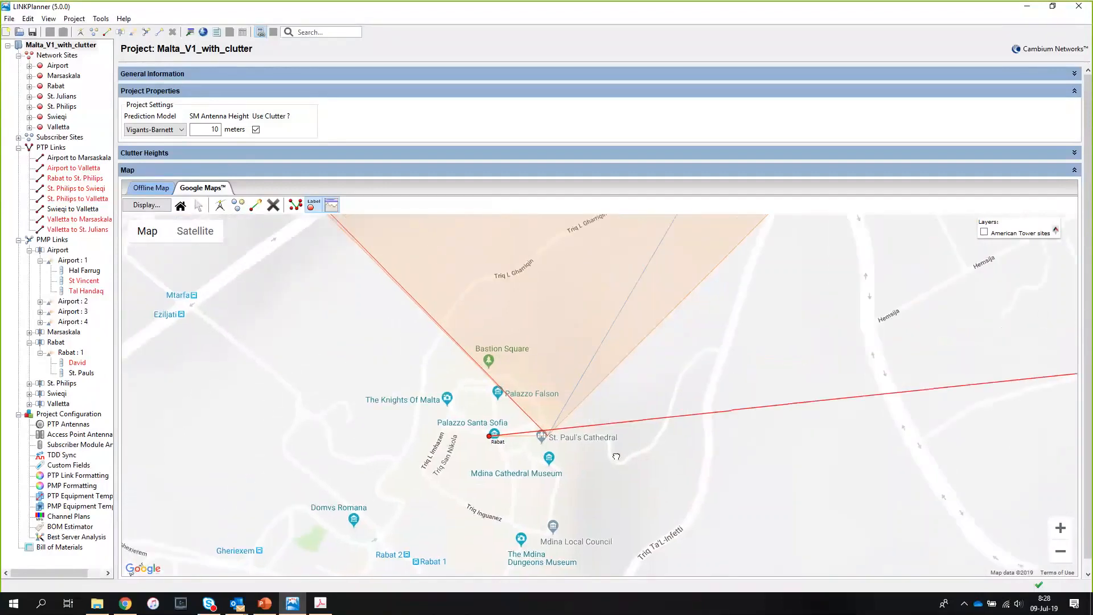
Examine the offset Rabat : 1 sector on Google Maps and compare it with the offline map zoomed in around Rabat
drag(619, 418, 615, 424)
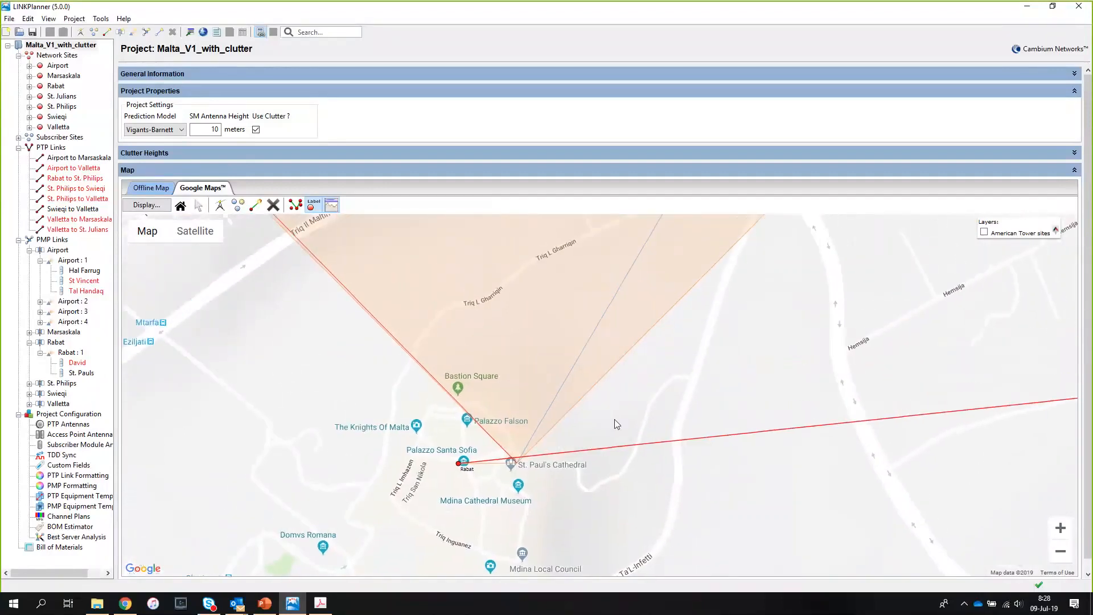
drag(609, 465, 578, 398)
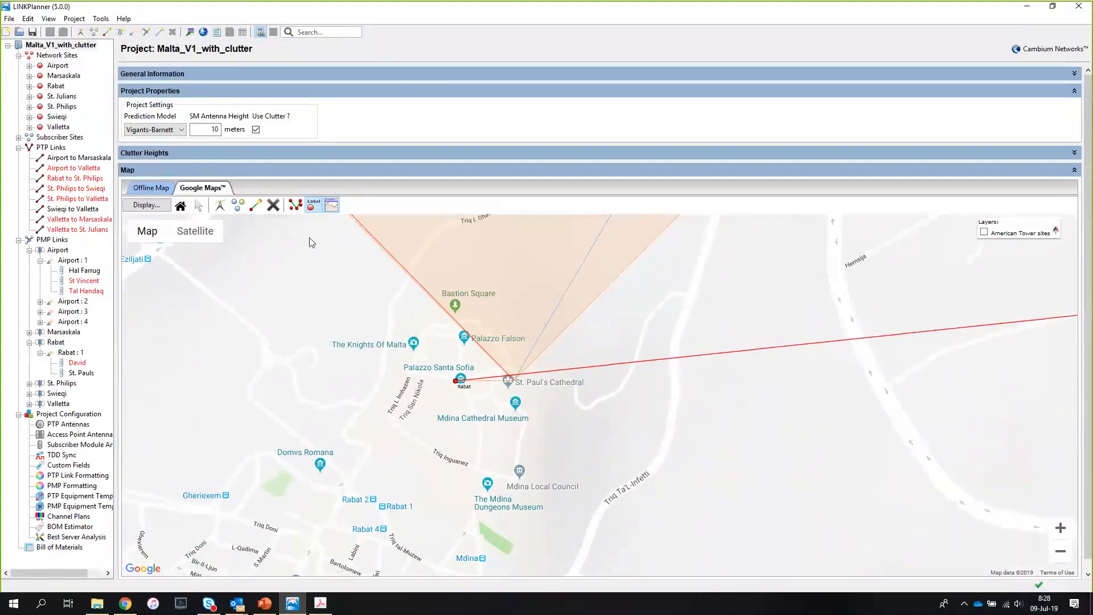
click(153, 190)
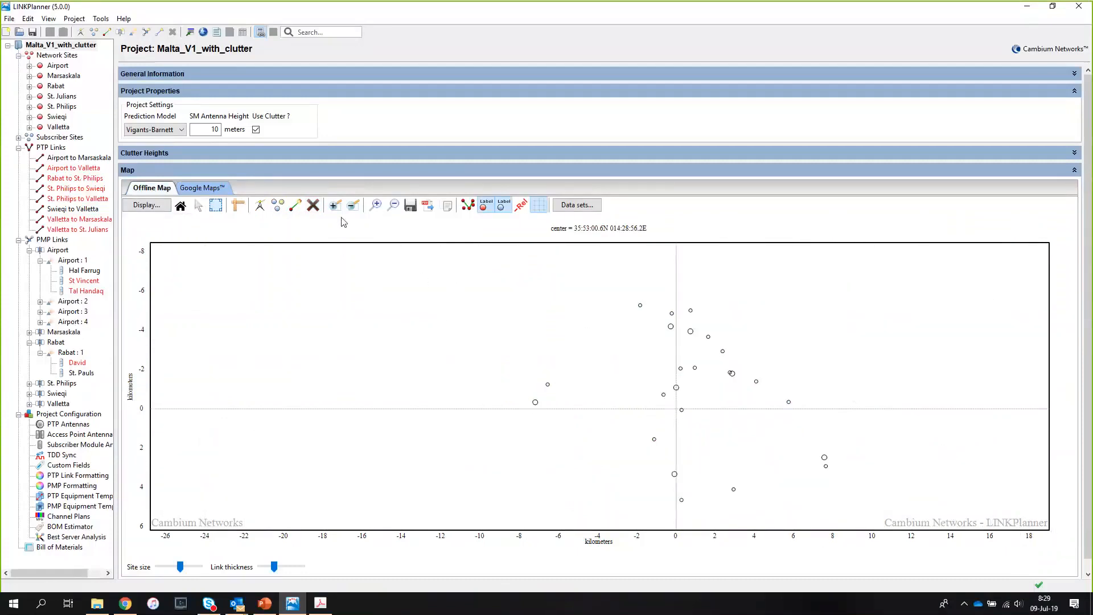
click(377, 205)
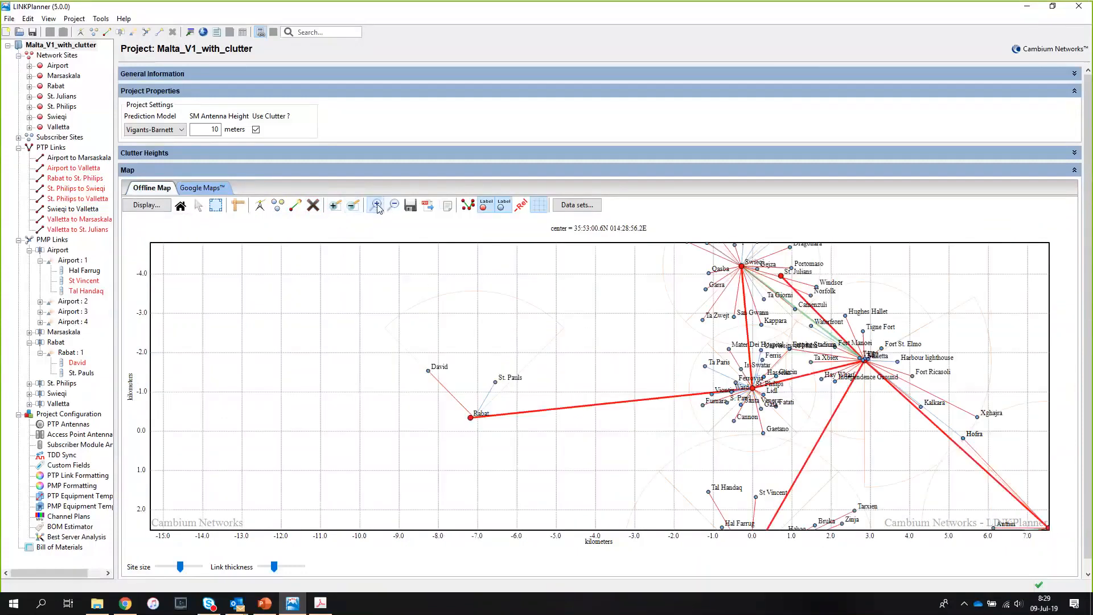
click(377, 205)
drag(307, 401, 686, 377)
drag(556, 472, 574, 404)
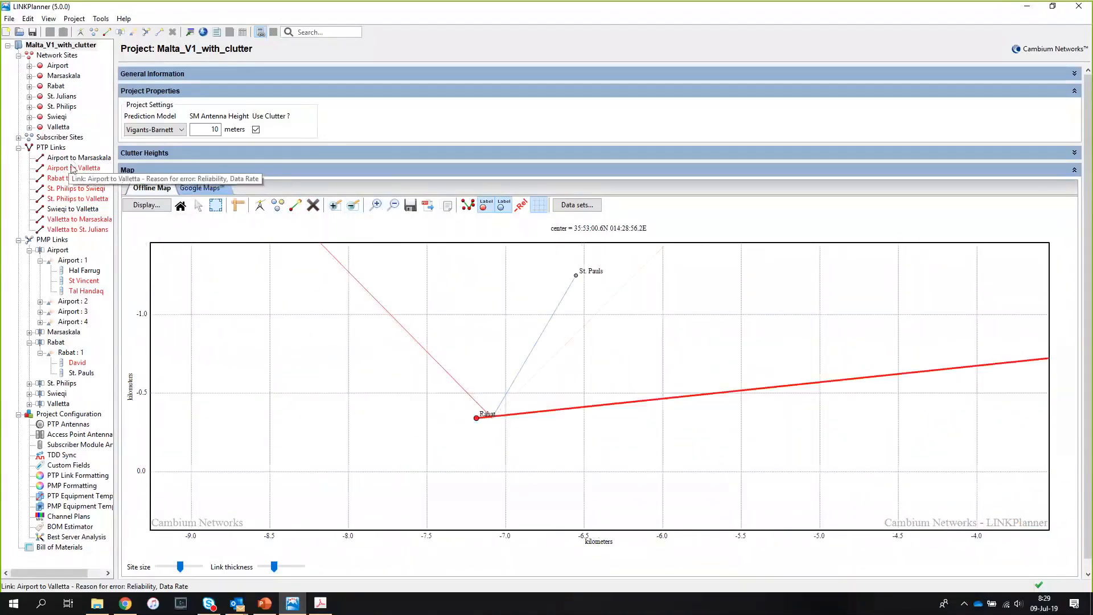
Reset the Rabat : 1 access point's coordinates to the position of its hub site
click(68, 353)
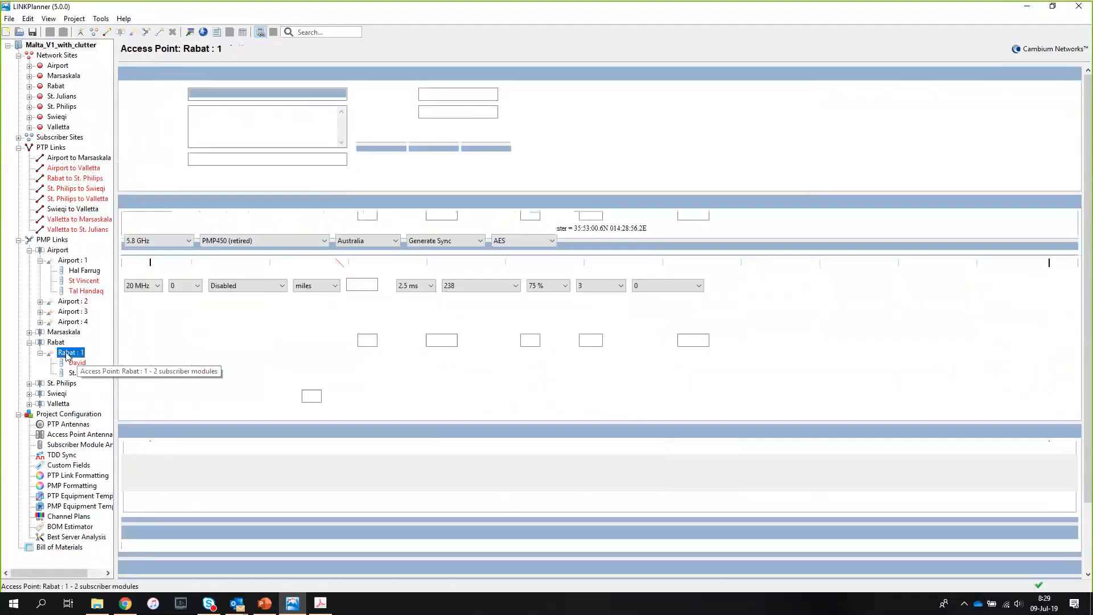
click(486, 145)
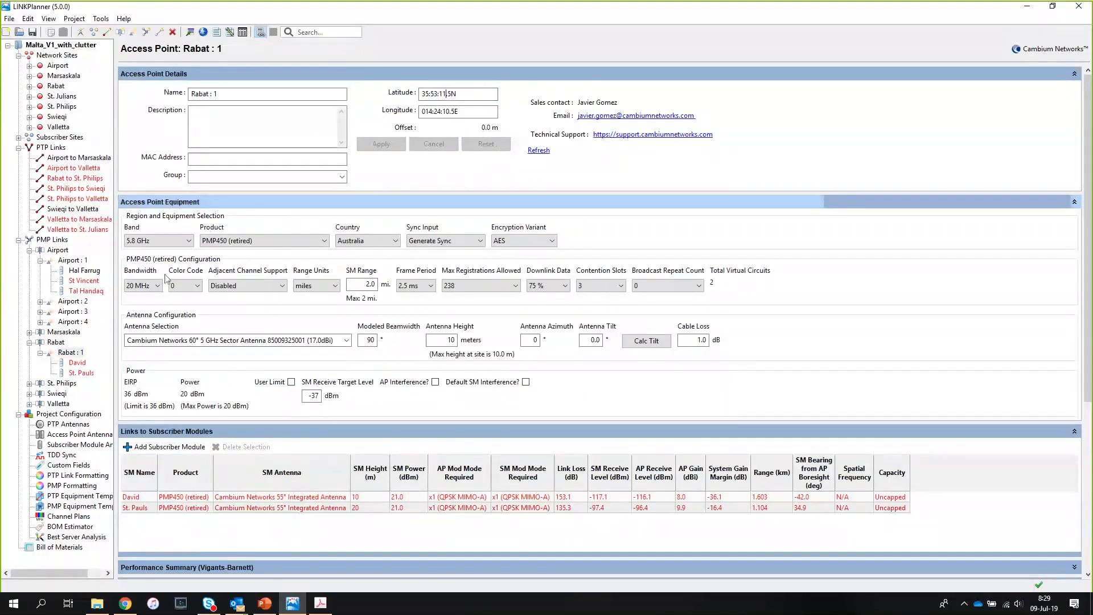
click(71, 357)
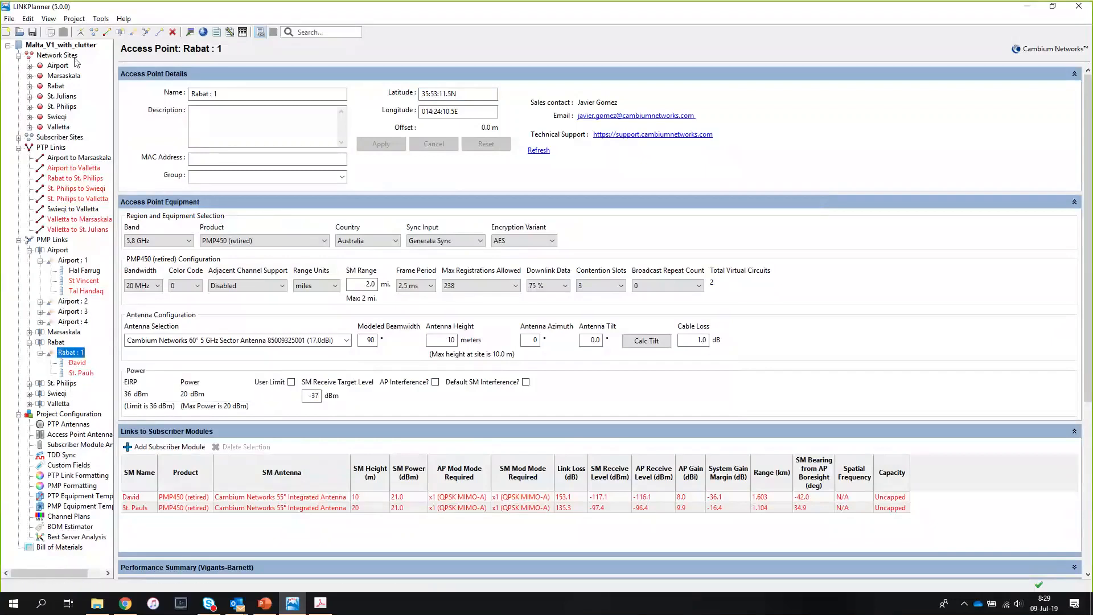
Check the position of the Rabat : 1 sector relative to the Rabat site on the project's offline map and Google Maps
click(59, 45)
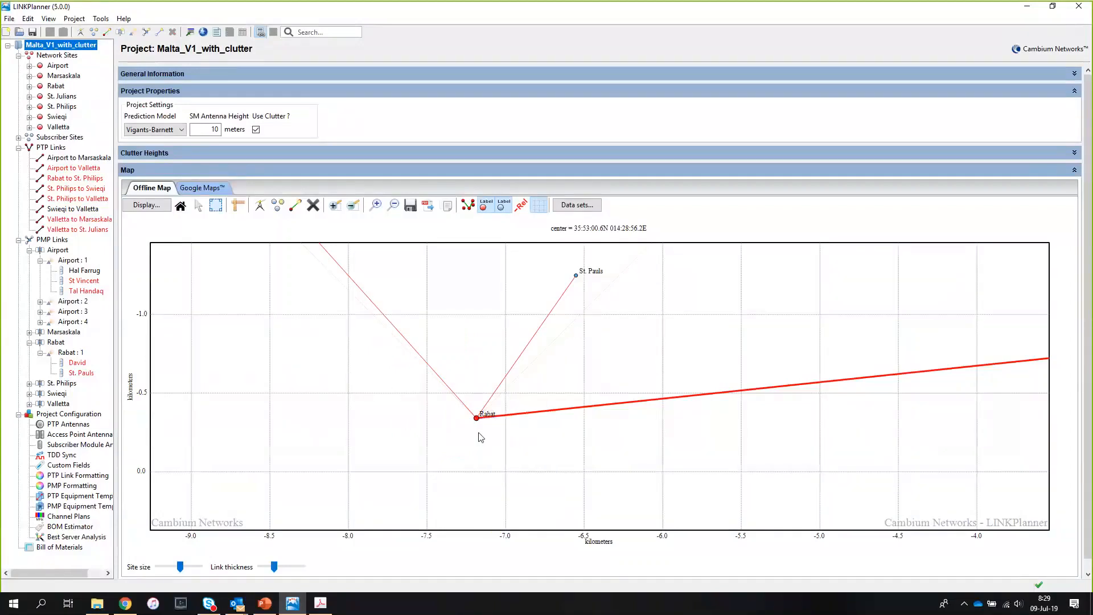
click(203, 189)
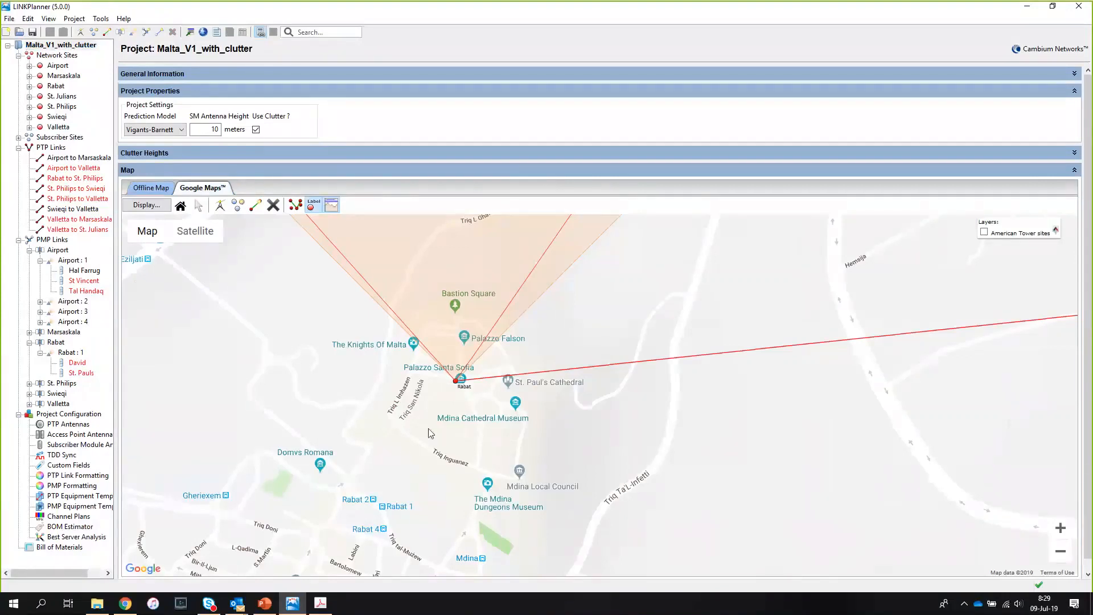
drag(431, 433, 404, 502)
mouse_move(542, 401)
mouse_down()
mouse_move(512, 440)
mouse_move(530, 397)
mouse_up()
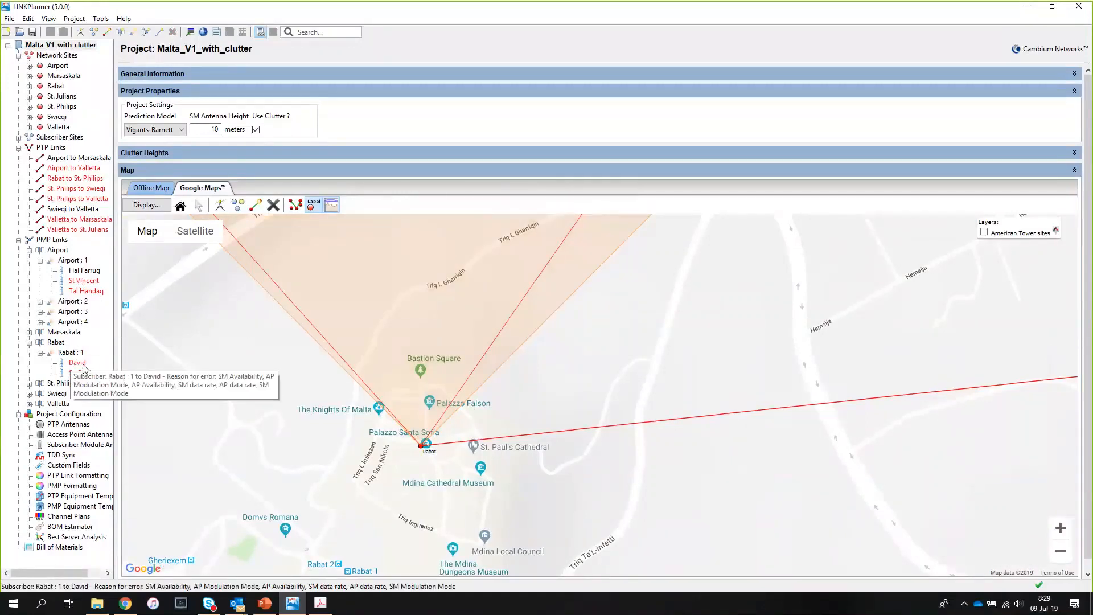
Set the Rabat : 1 access point's longitude to 014:24:8.5E and apply the new position
click(68, 354)
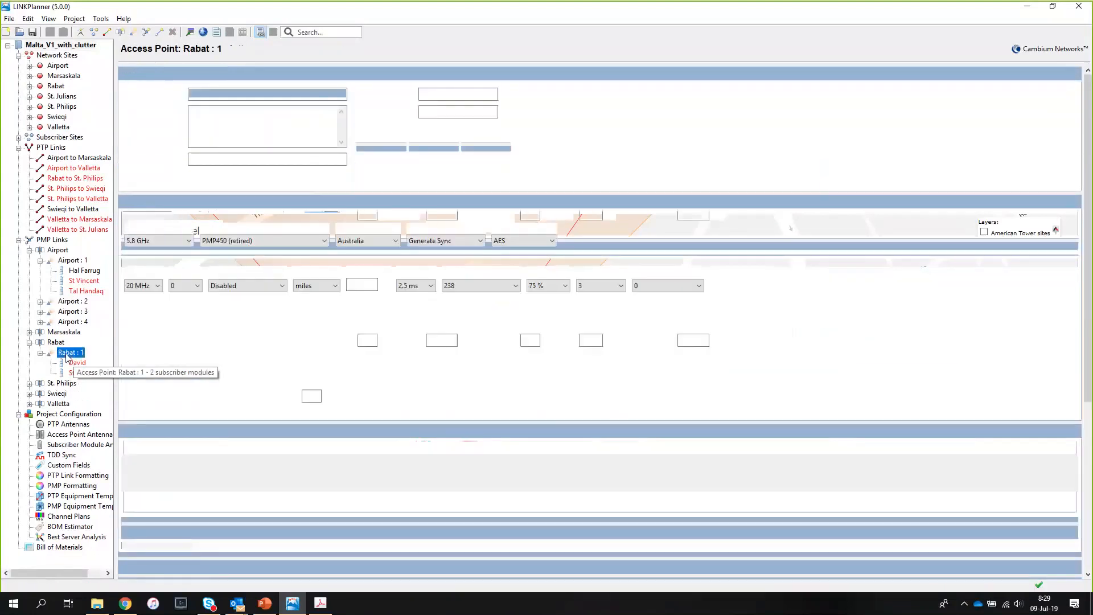
double_click(445, 112)
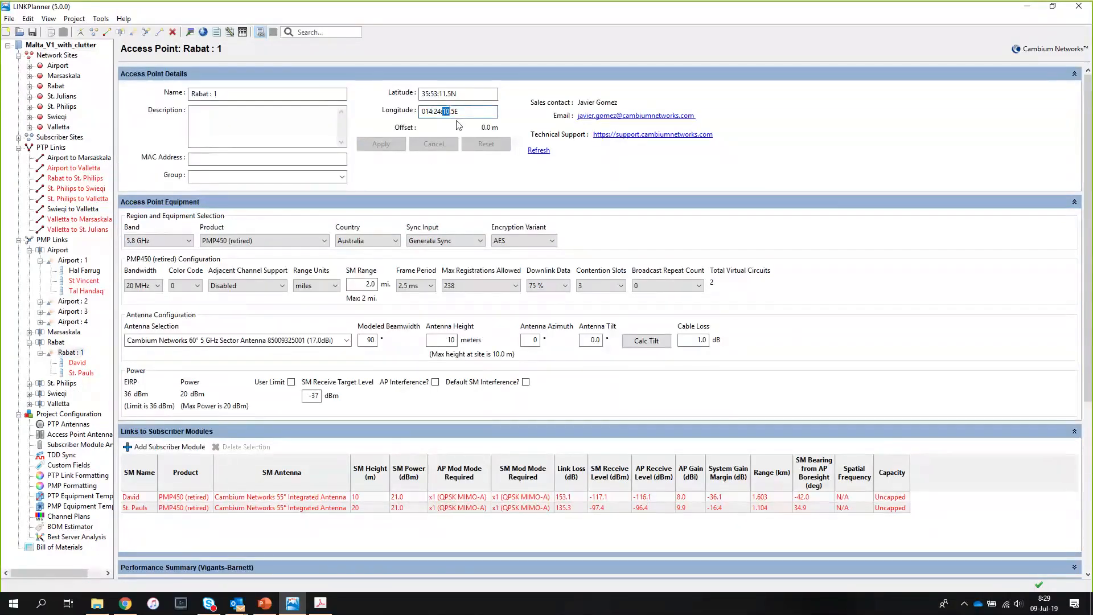
text(8)
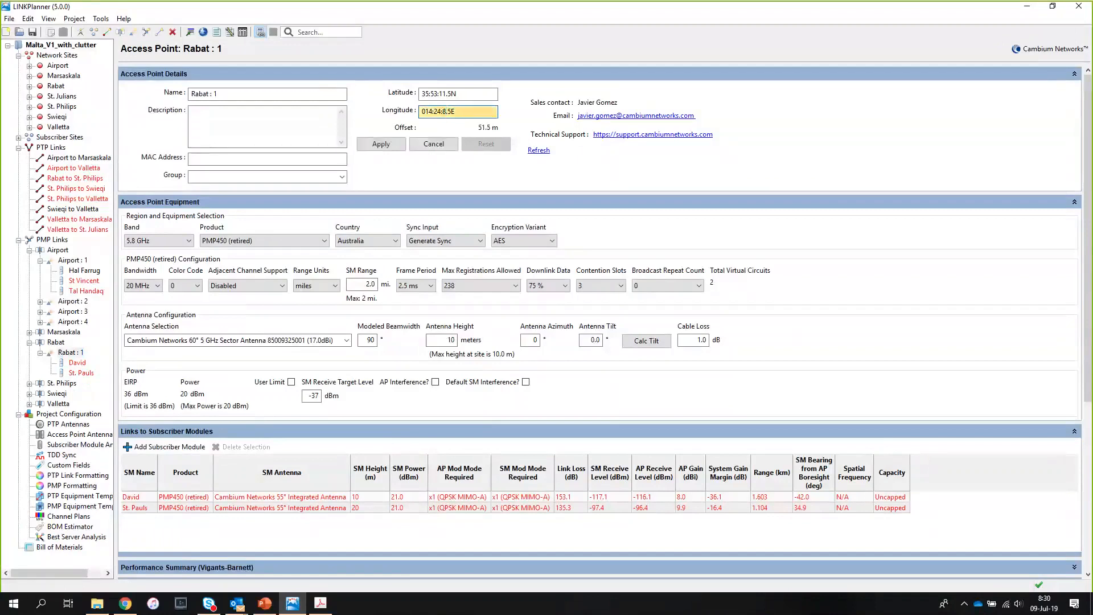
click(388, 144)
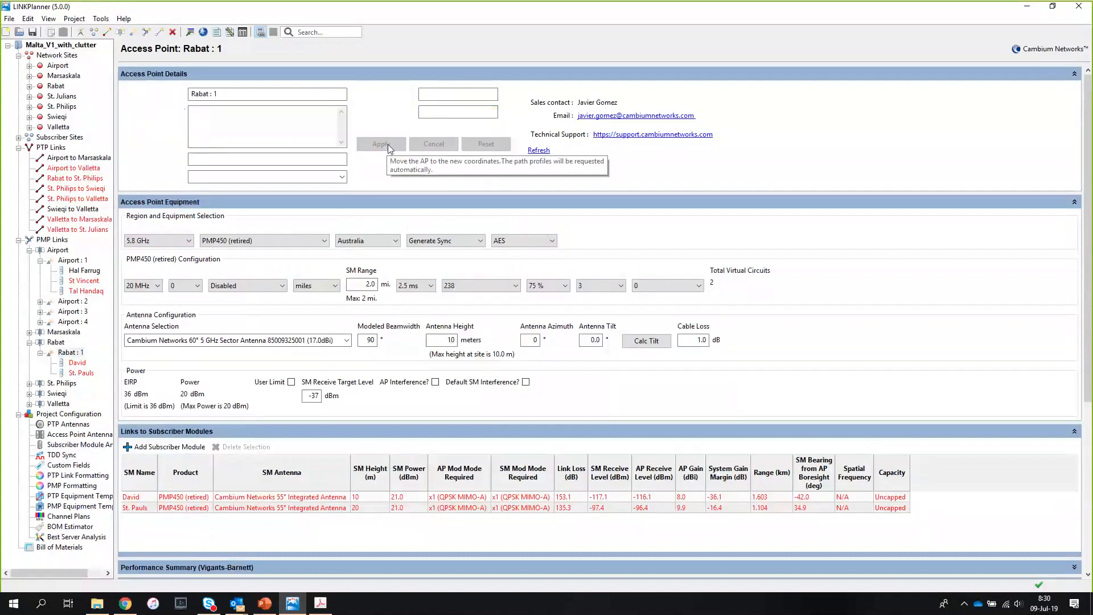
Return to the project map, open the whole project in Google Earth and dismiss its start-up tips
click(68, 47)
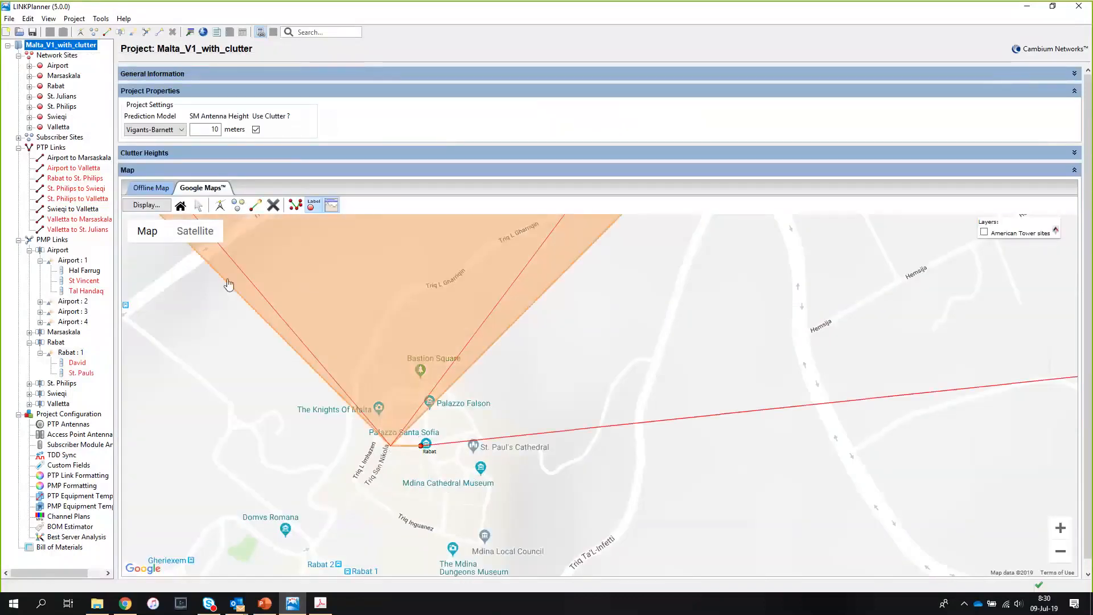
click(203, 32)
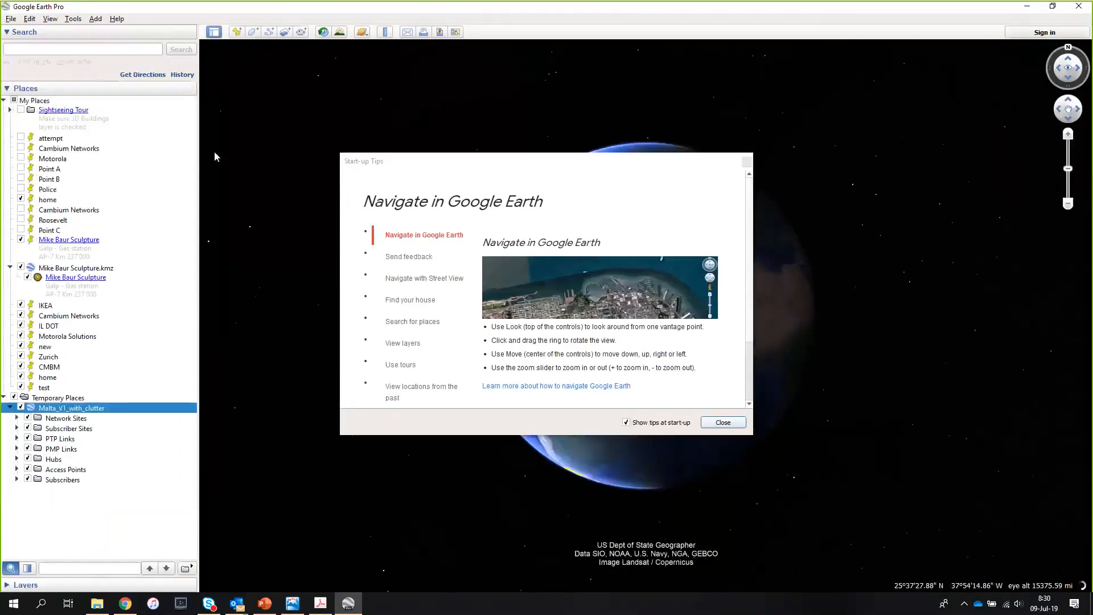
click(713, 423)
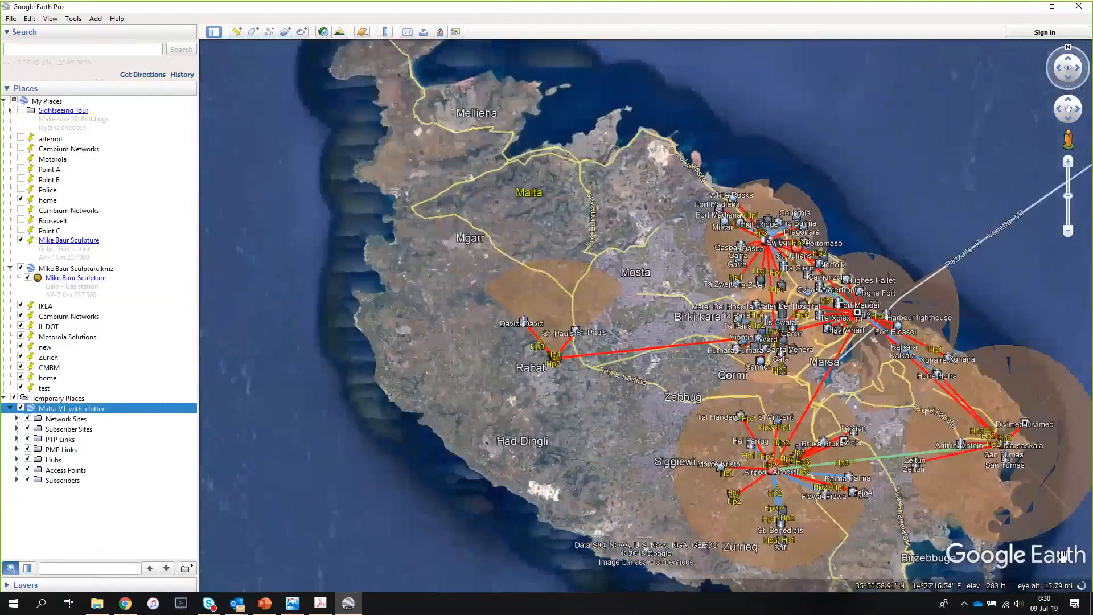
Examine the Rabat hub, its offset access point and the surrounding links up close in Google Earth
click(1068, 162)
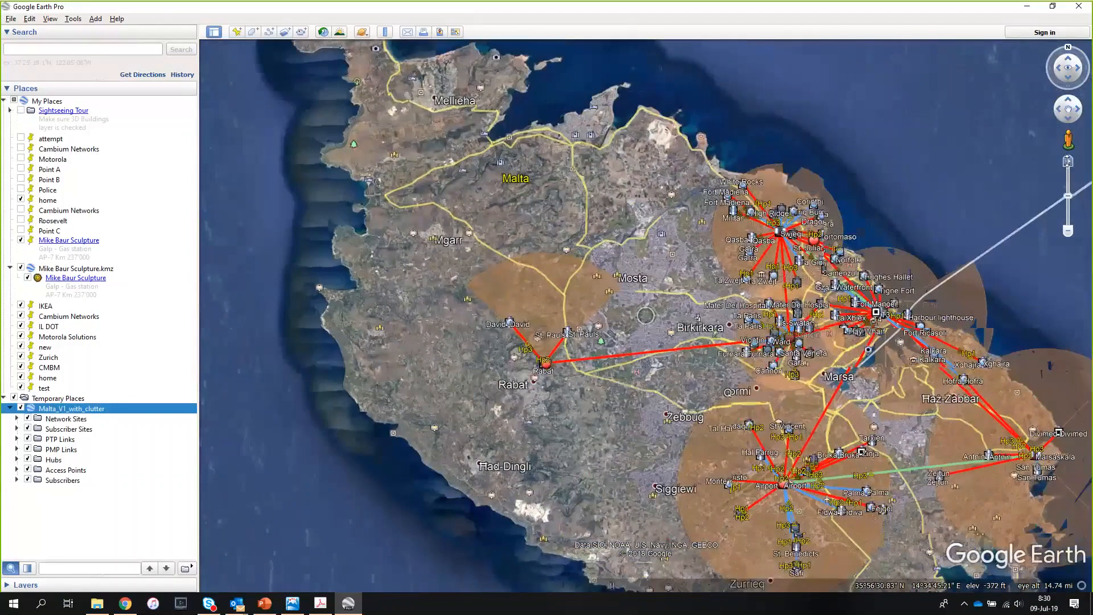
click(1068, 162)
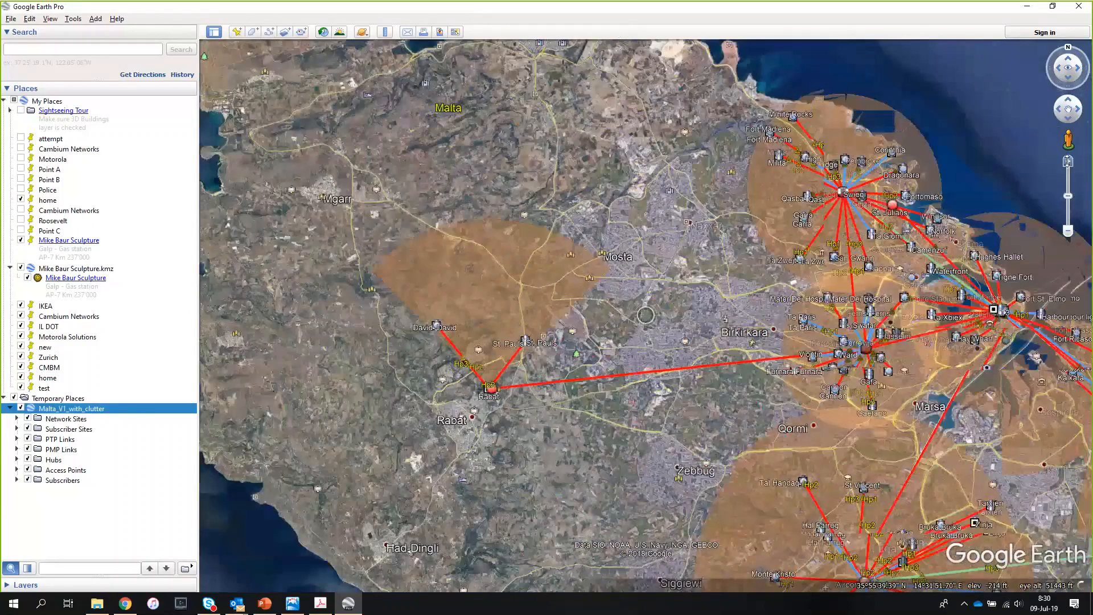
click(1068, 162)
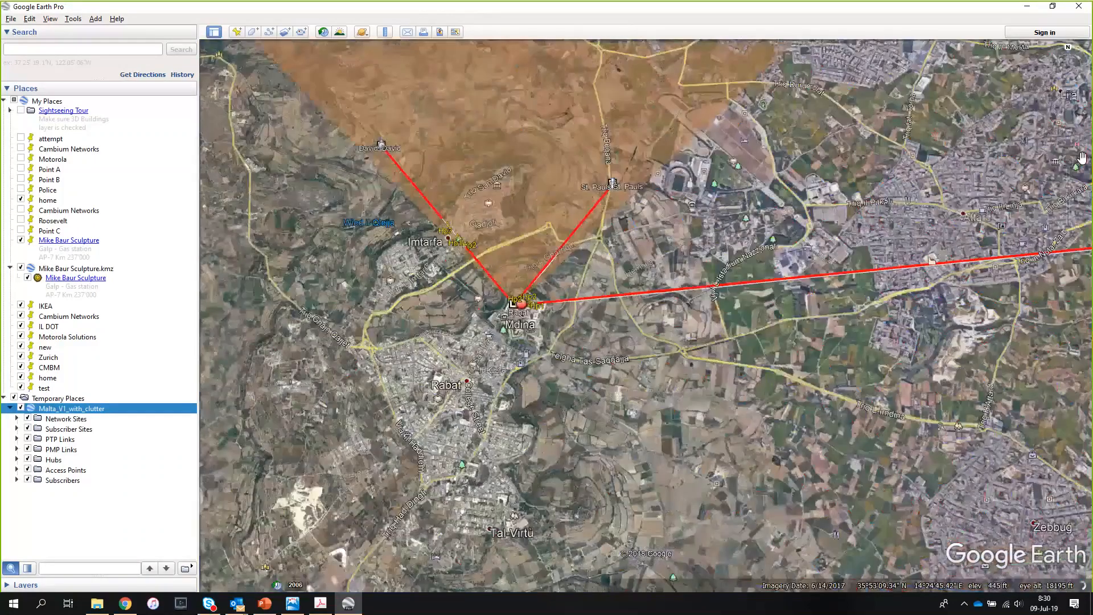
click(1068, 163)
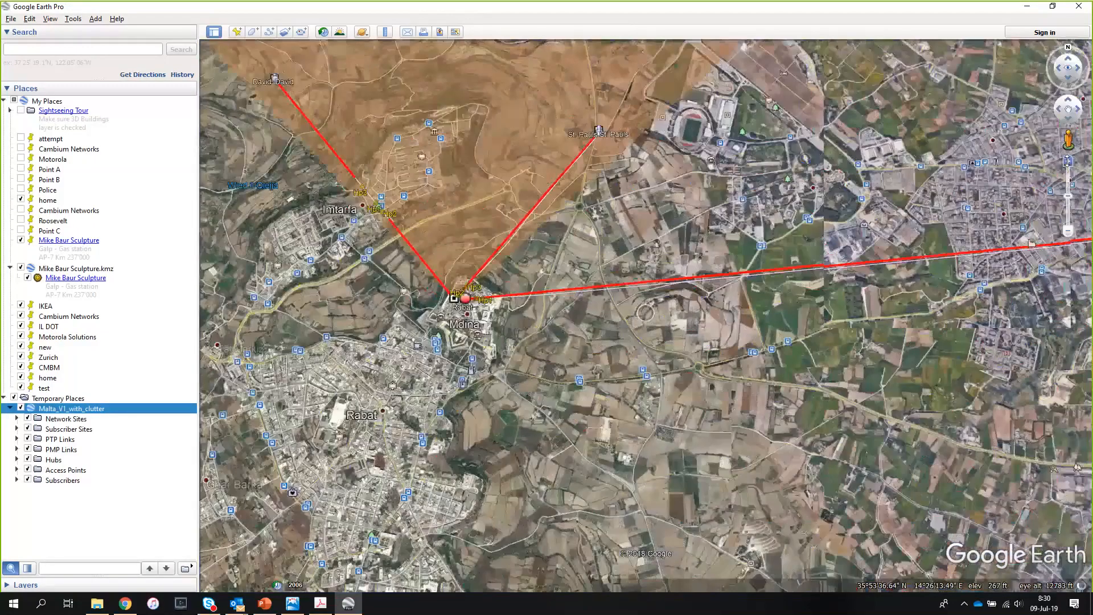
click(1068, 162)
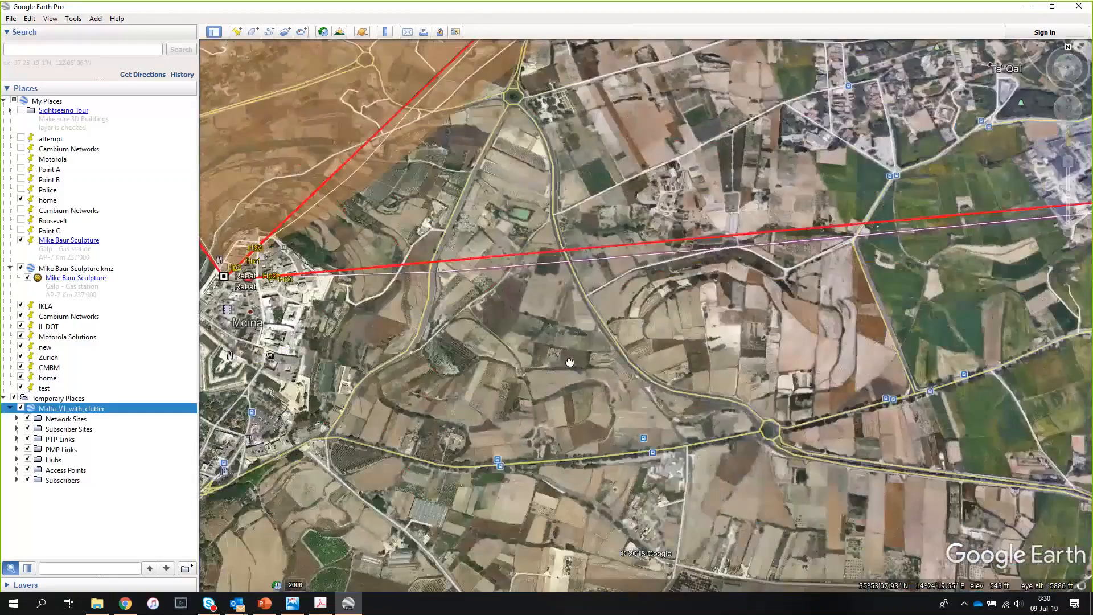
drag(570, 362, 932, 402)
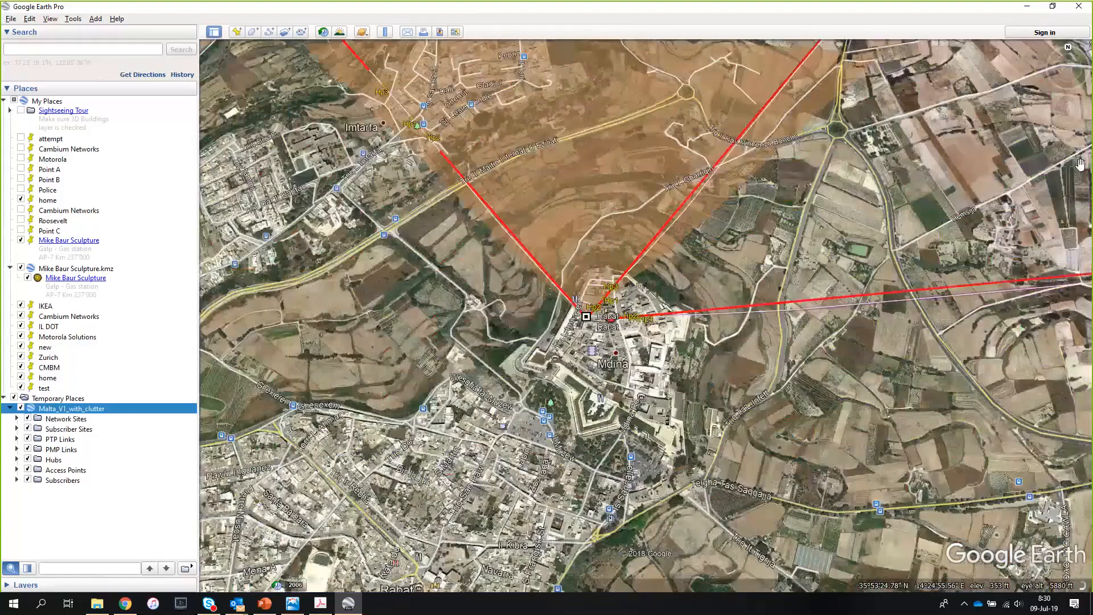
click(1068, 162)
click(1068, 162)
drag(418, 358, 587, 365)
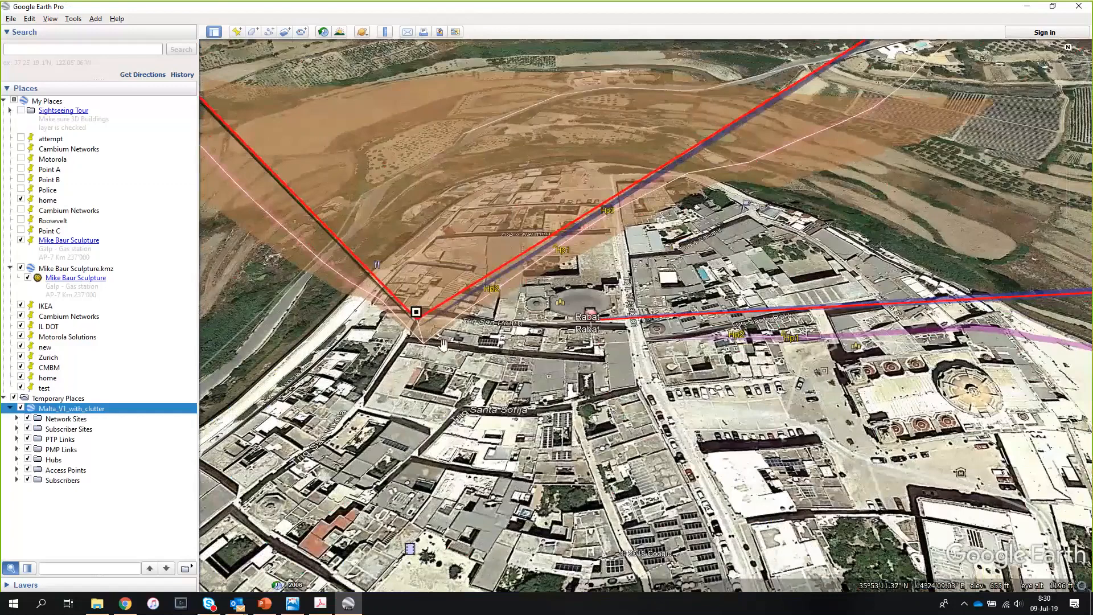
Inspect the Rabat : 1 sector and the St. Pauls link path in a tilted perspective over the terrain
drag(465, 346, 673, 346)
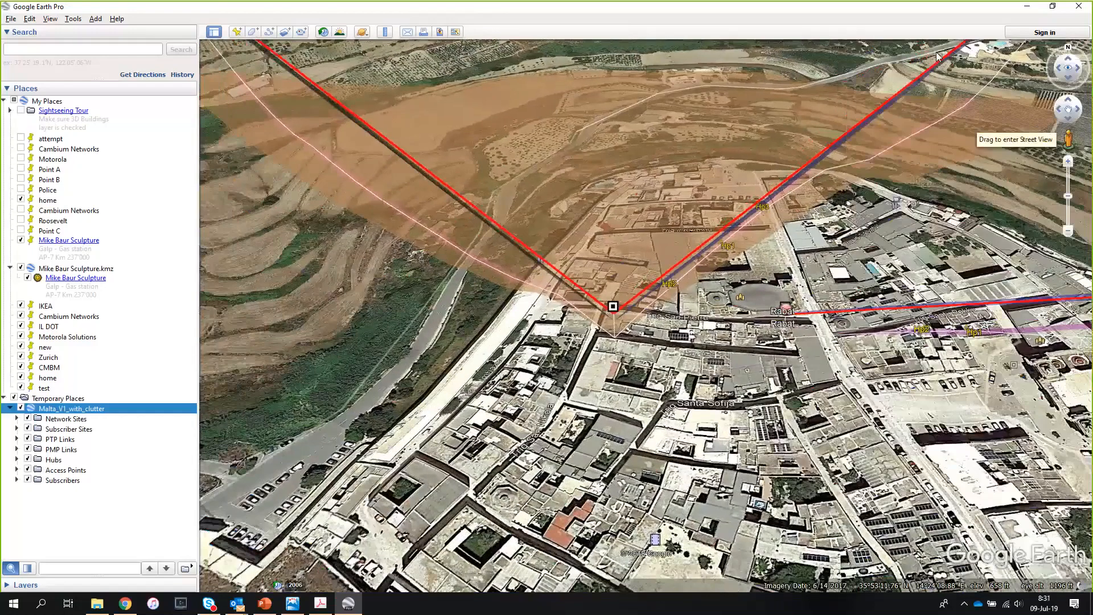
click(1066, 80)
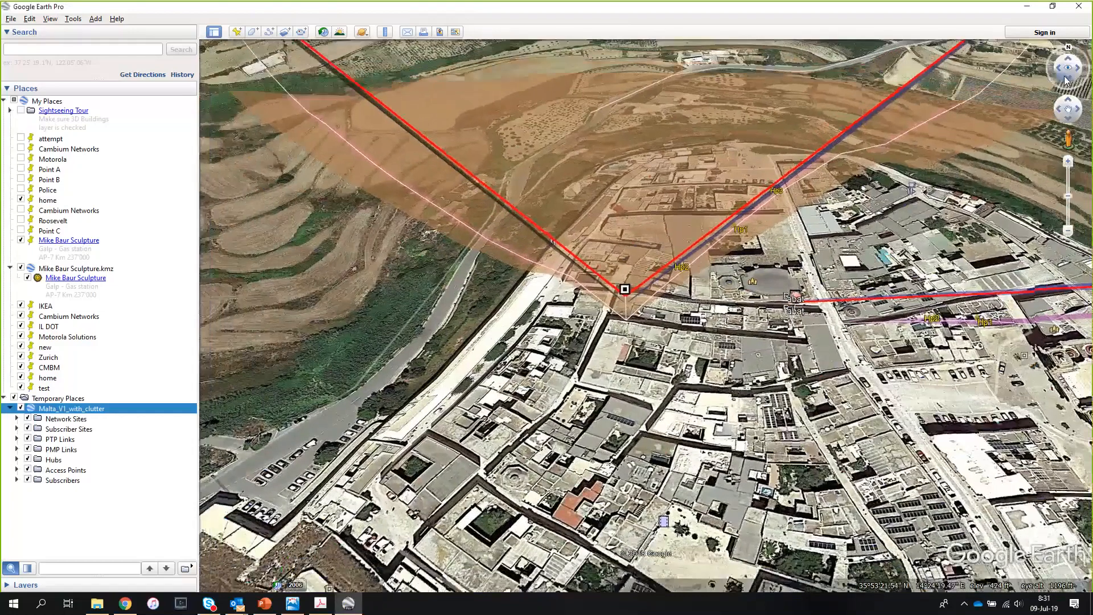
drag(1066, 81, 1071, 63)
drag(569, 372, 574, 292)
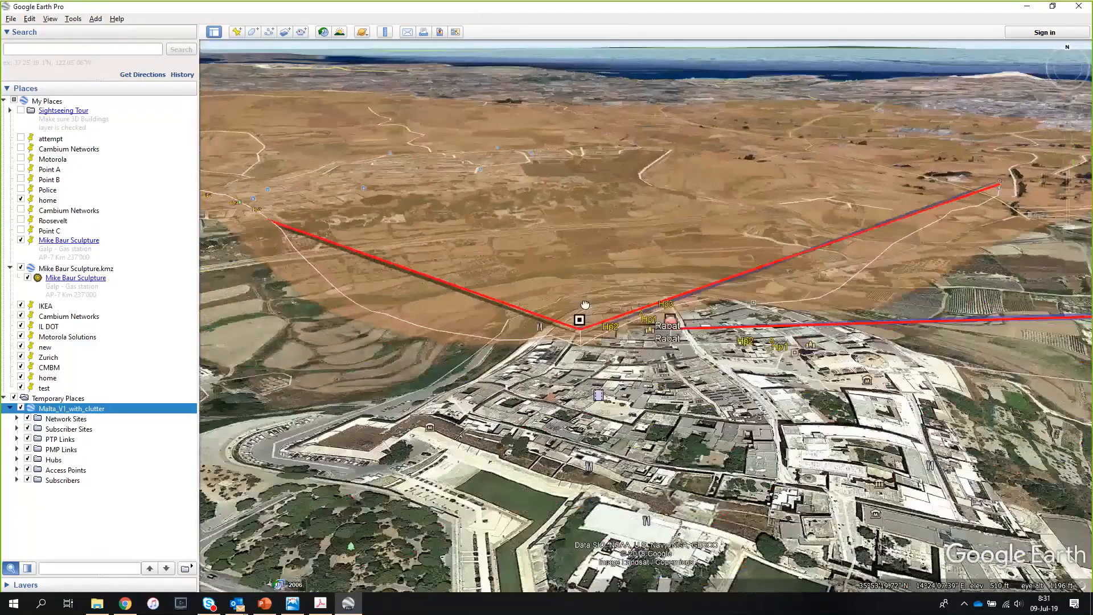
drag(961, 212, 729, 278)
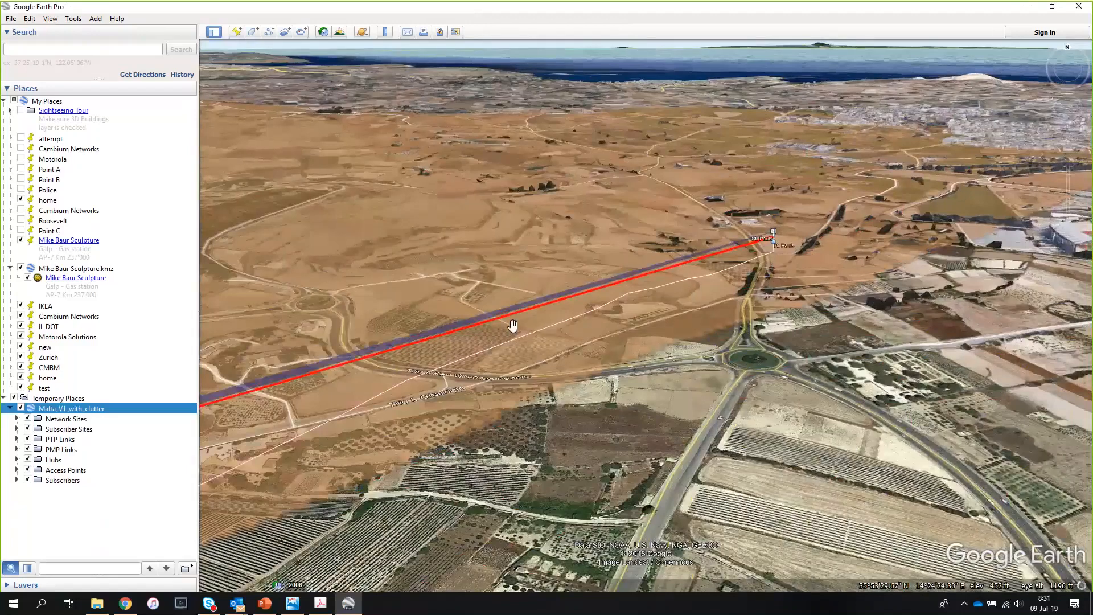
drag(562, 324, 639, 312)
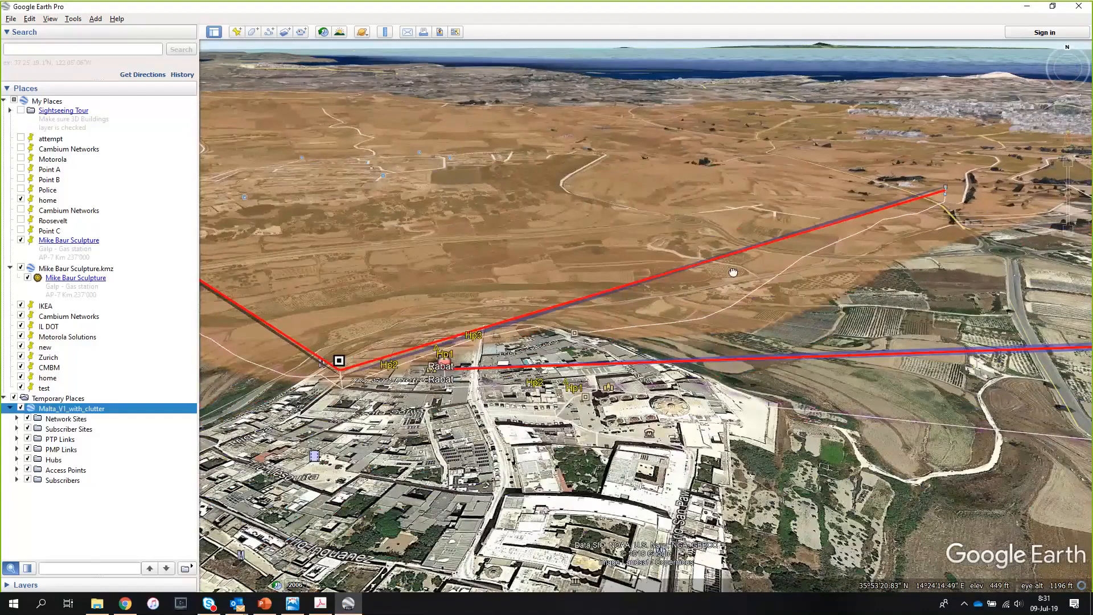
drag(733, 272, 754, 266)
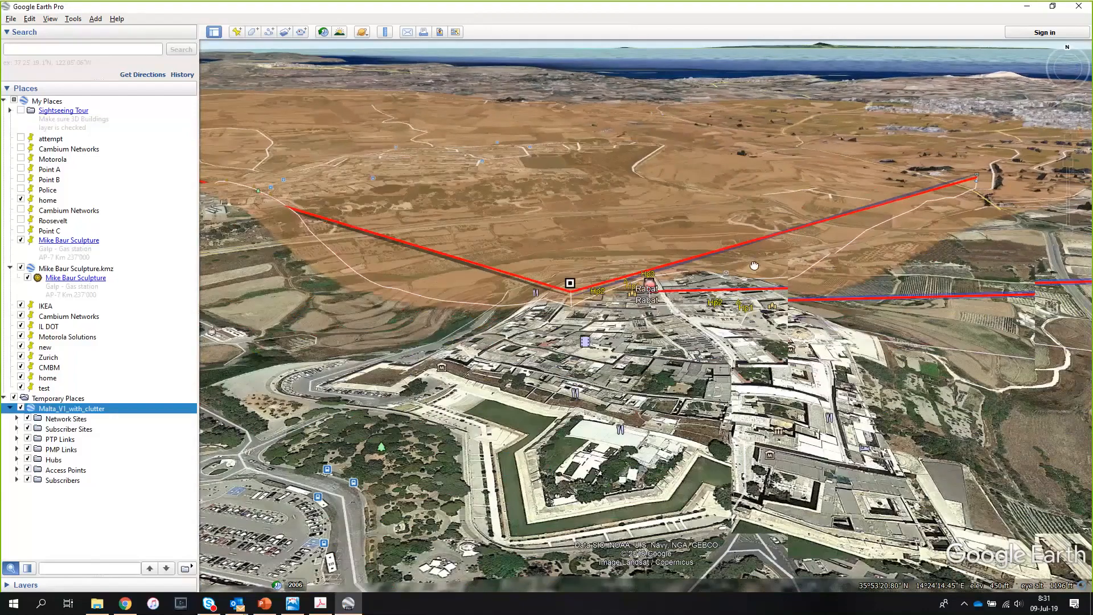
drag(754, 266, 436, 362)
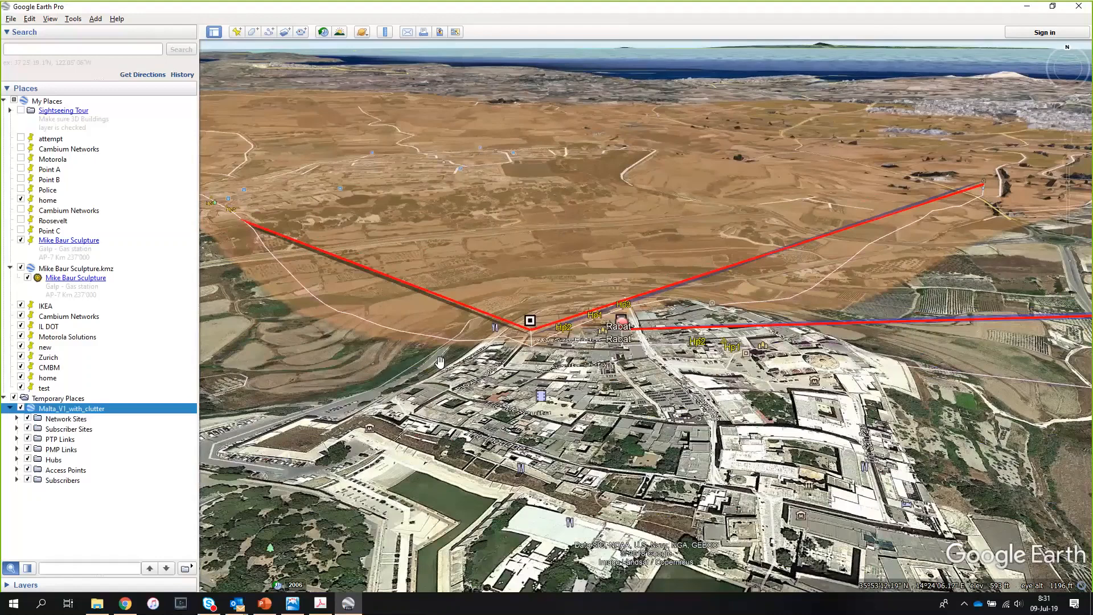
Exit Google Earth, discarding the temporary places, and return to the Rabat area on the LINKPlanner project map
click(11, 19)
click(14, 143)
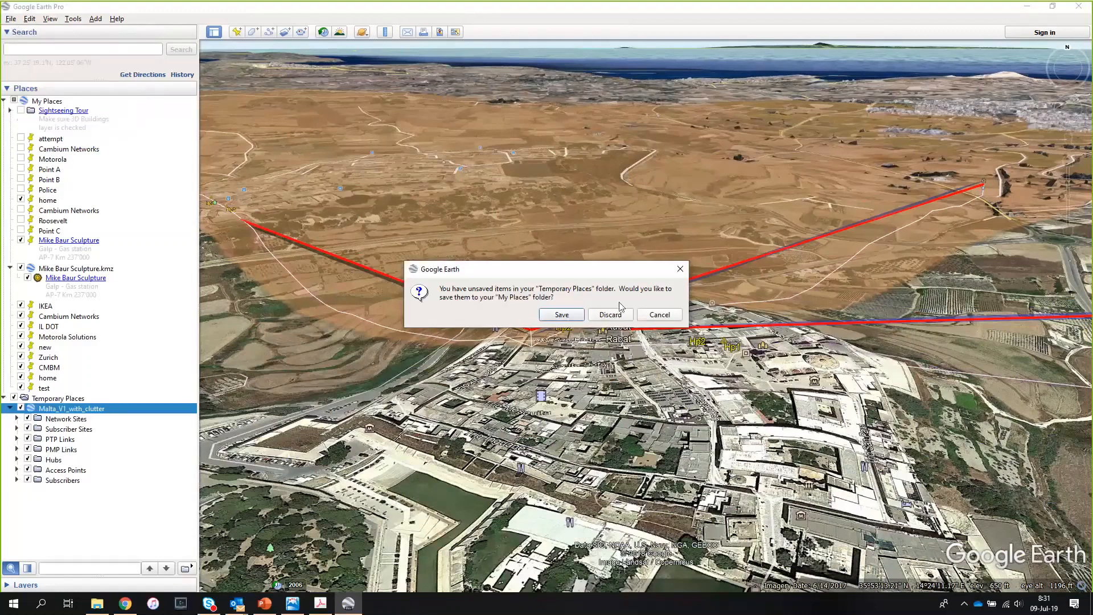
click(610, 317)
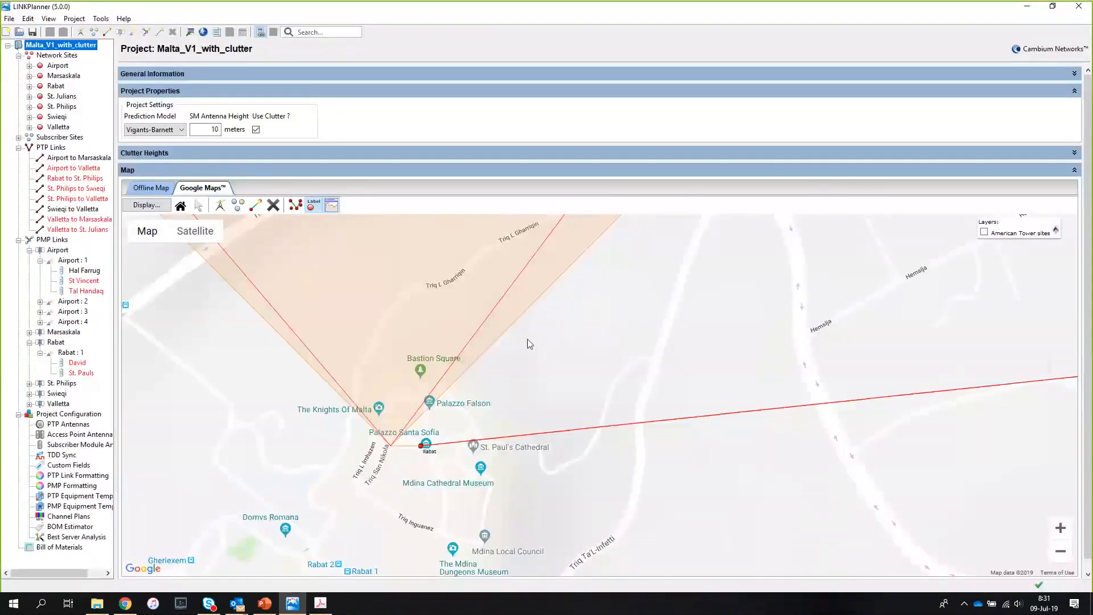
drag(484, 428, 580, 327)
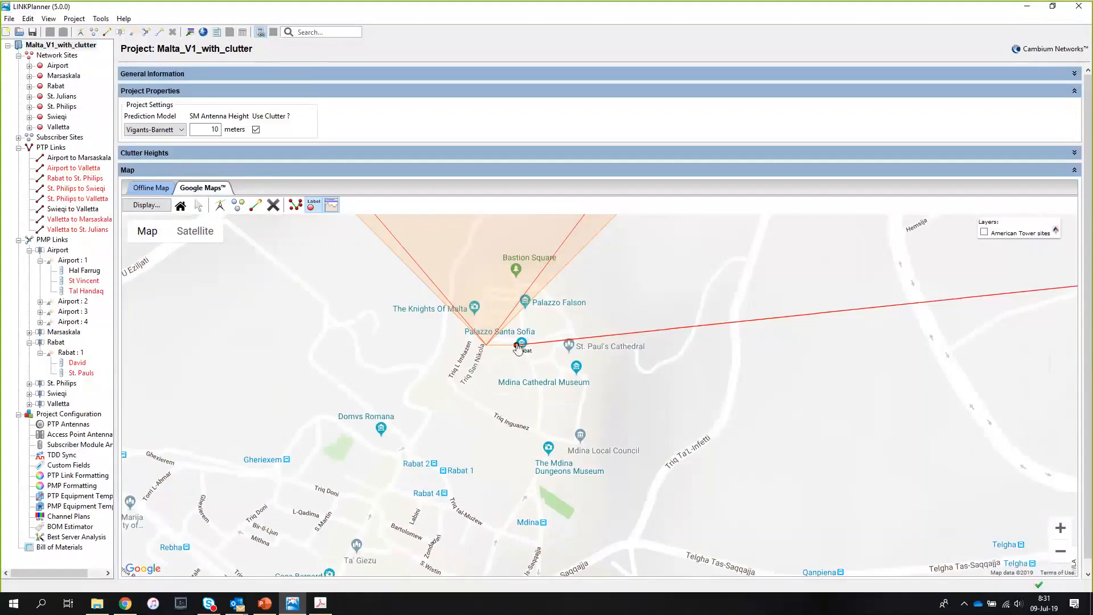
Move the Rabat site closer to its access point at 35.88631, 14.40248 and check the webinar agenda slide in PowerPoint
click(492, 358)
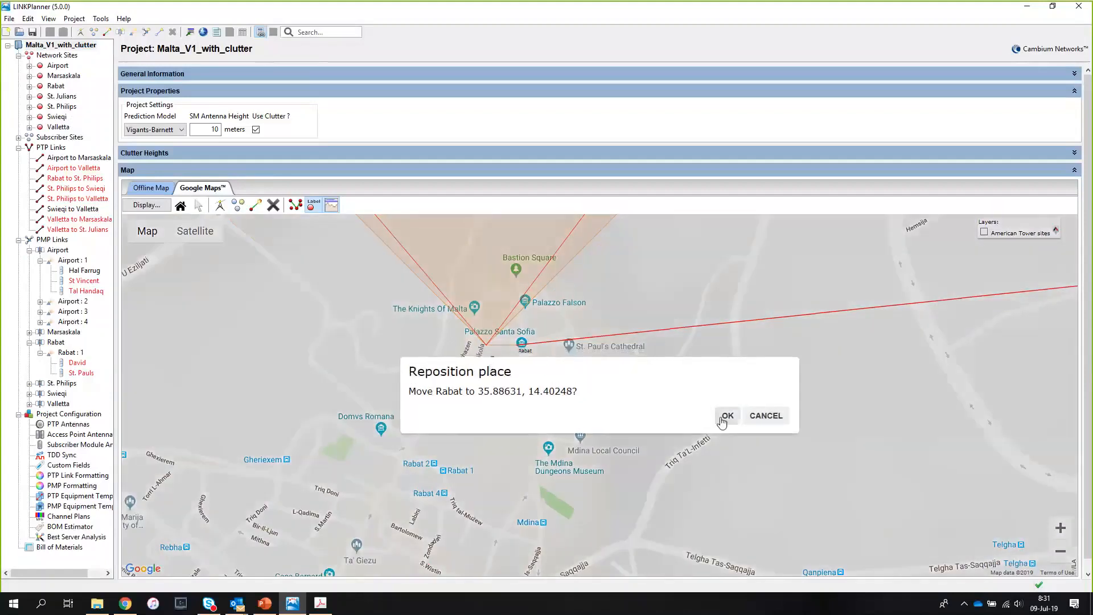
click(721, 421)
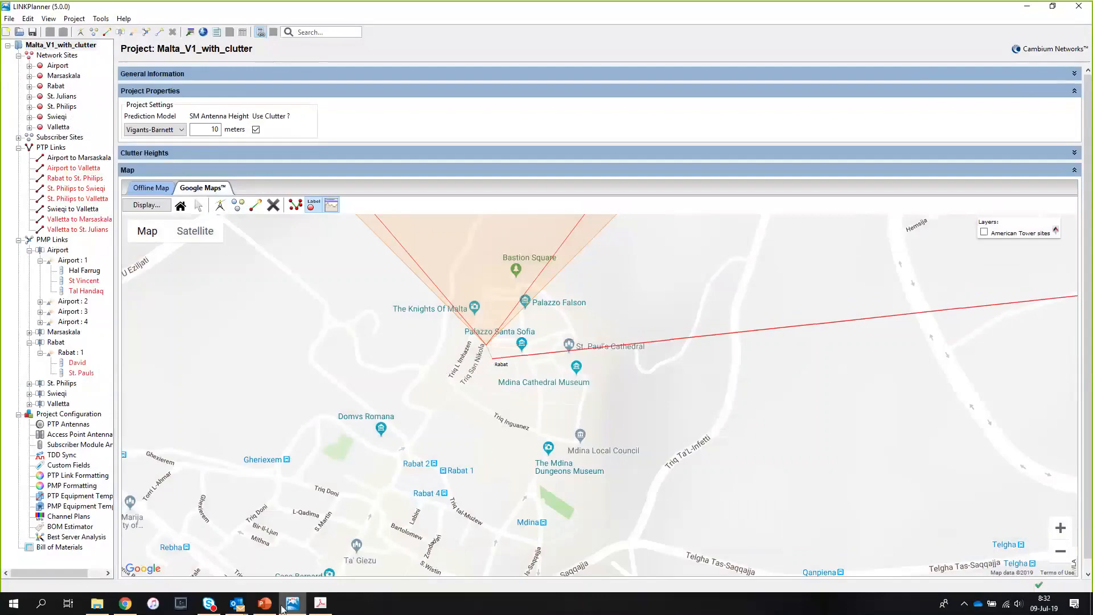
click(263, 605)
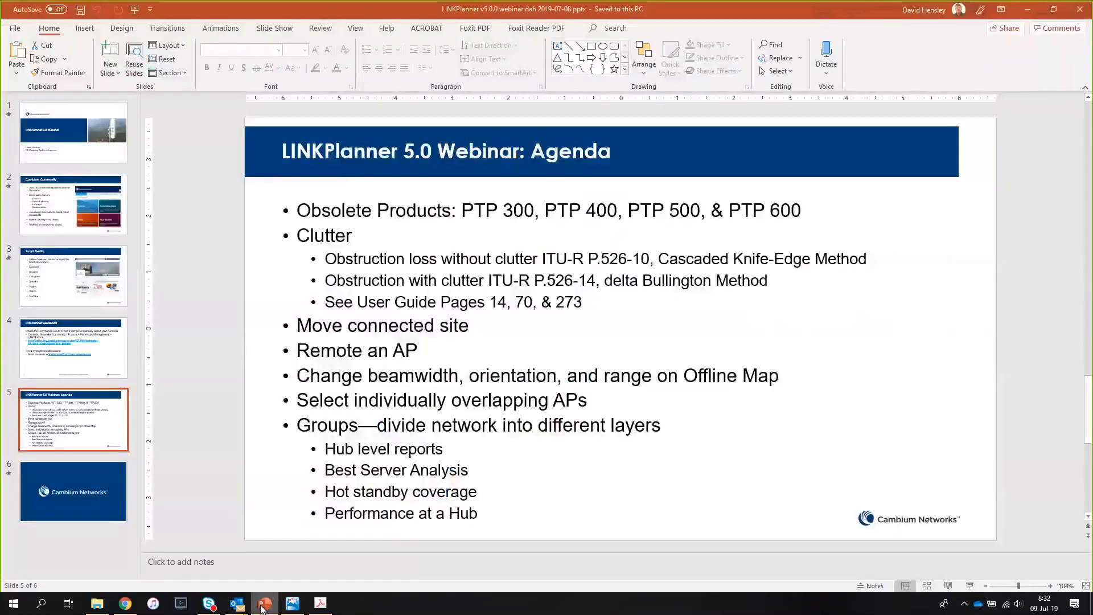
click(292, 604)
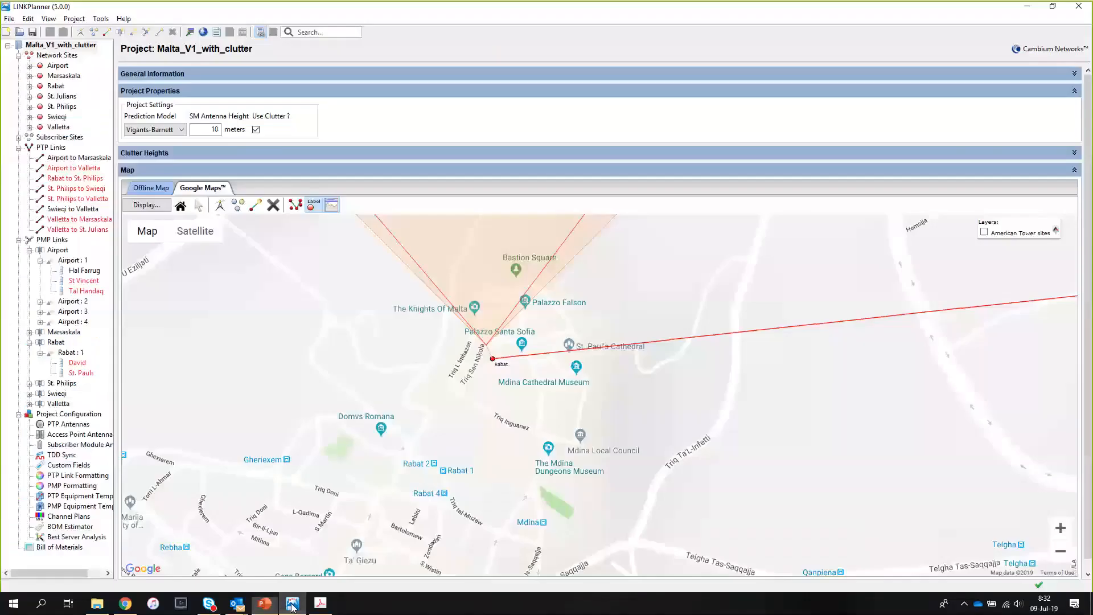
Reposition Rabat's western subscriber site to 35.89921, 14.39415 and the St. Pauls subscriber to 35.89690, 14.39962 on the Google map
click(181, 206)
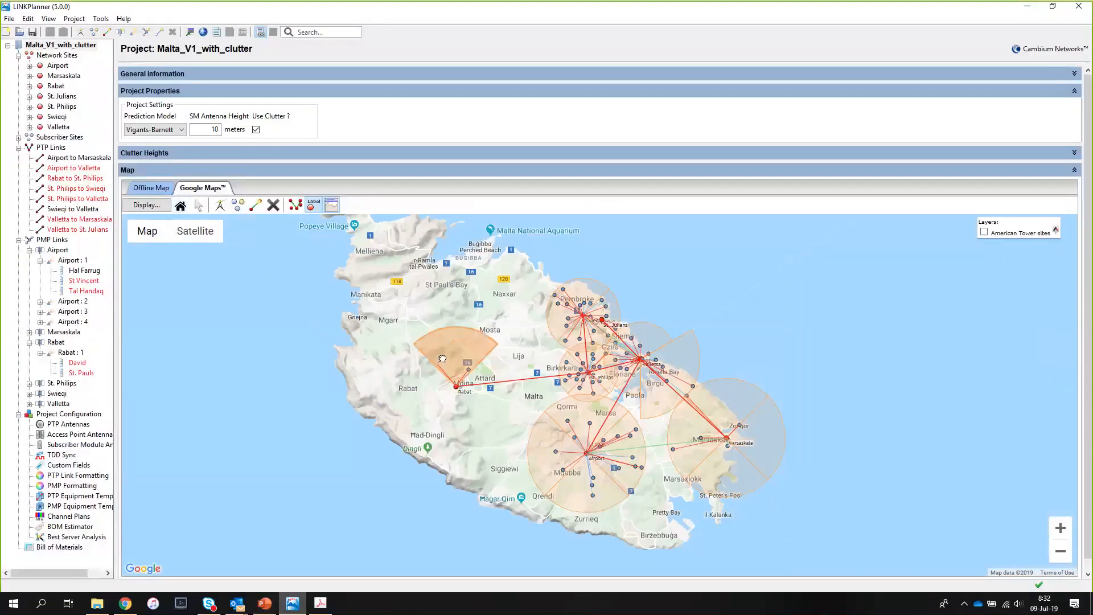
drag(443, 359, 445, 360)
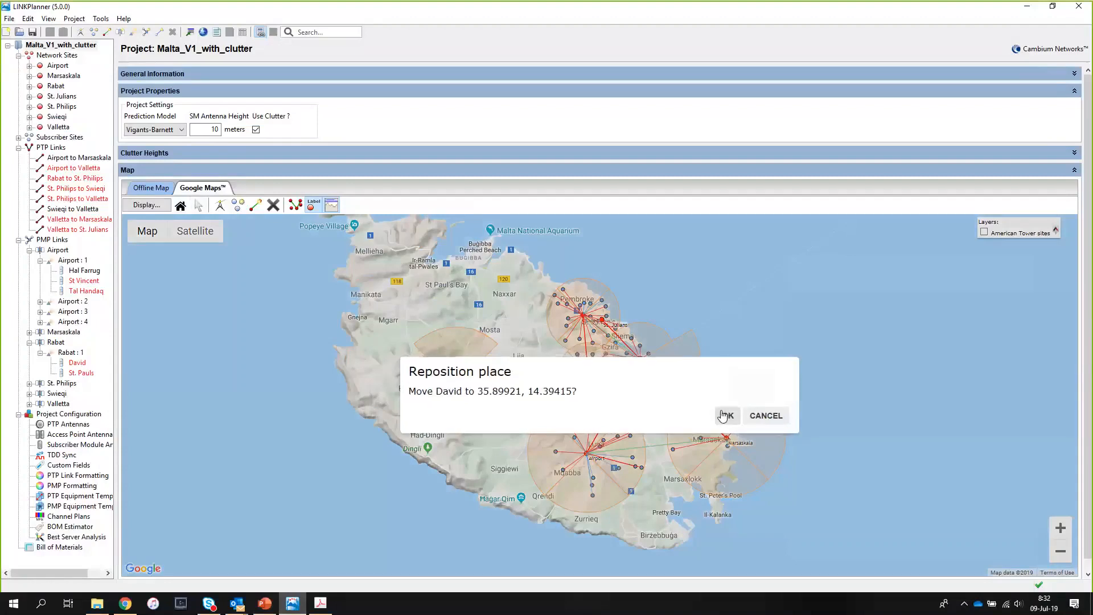
click(723, 415)
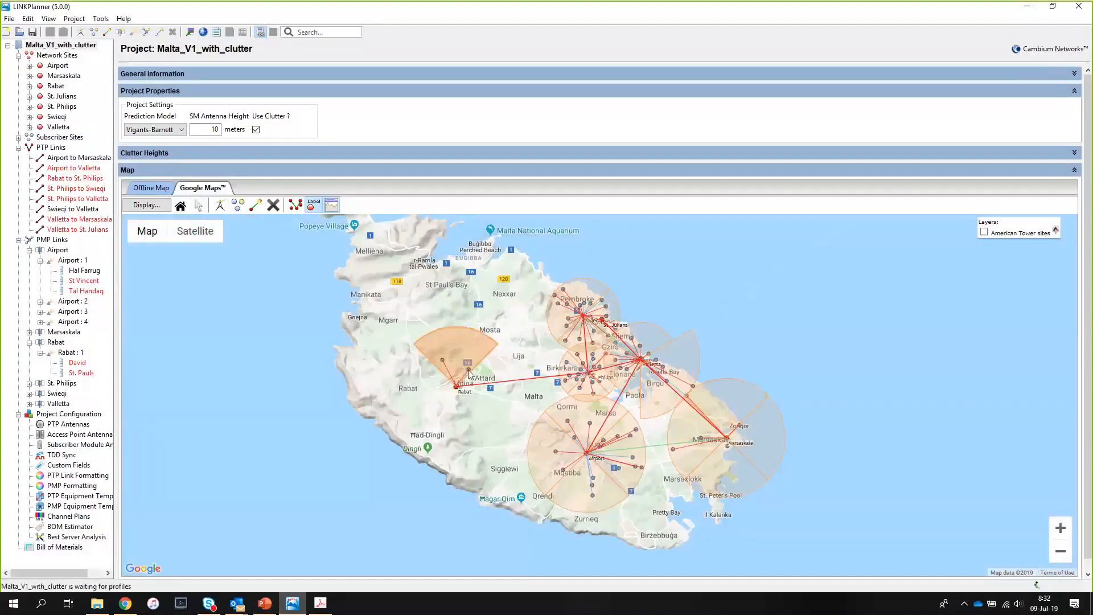
drag(469, 374, 449, 366)
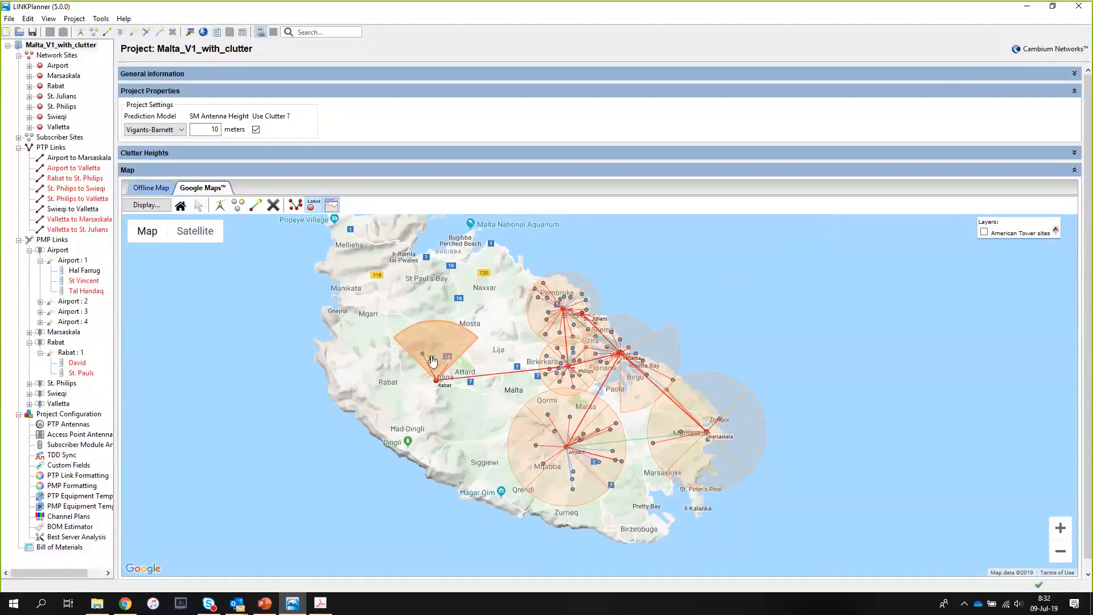
drag(432, 360, 435, 364)
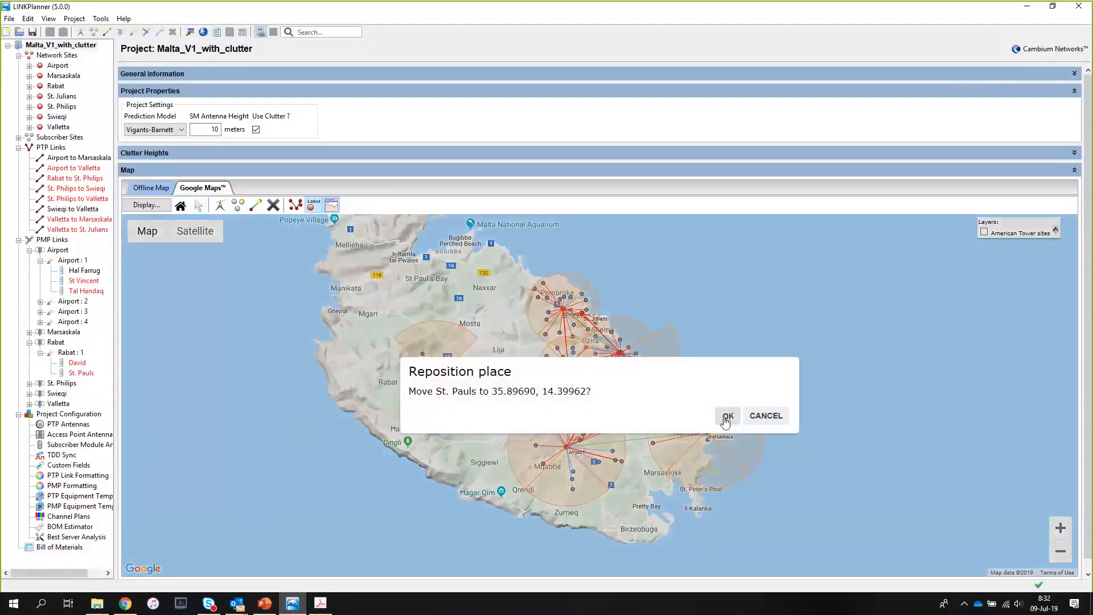
click(726, 418)
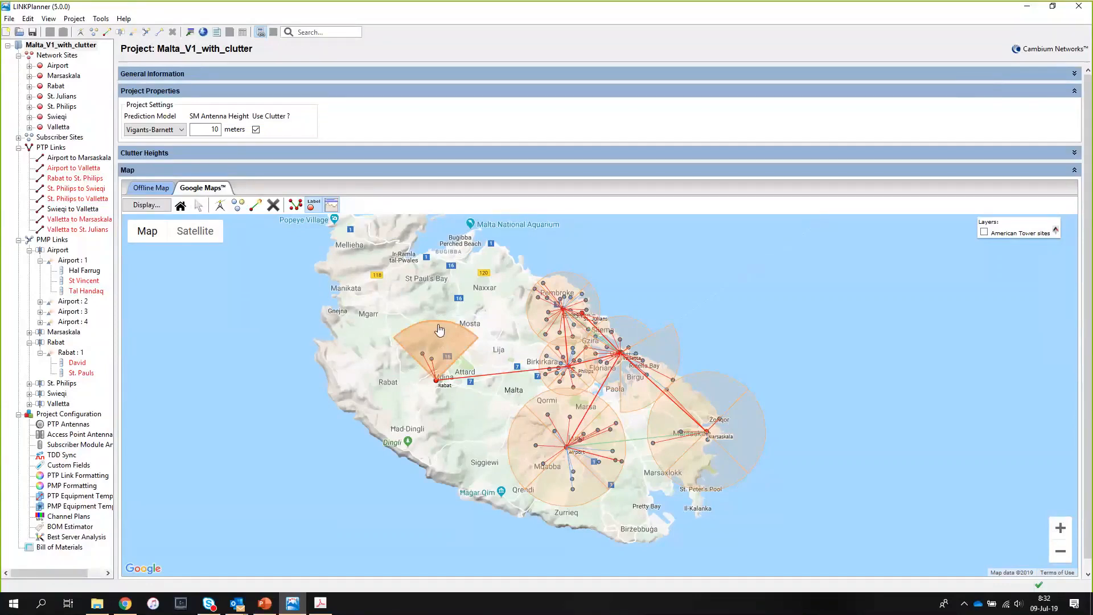
On the Offline Map, rotate the Rabat : 1 sector to an azimuth of 339° with a range of about 3.1 km
scroll(439, 329, up, 1)
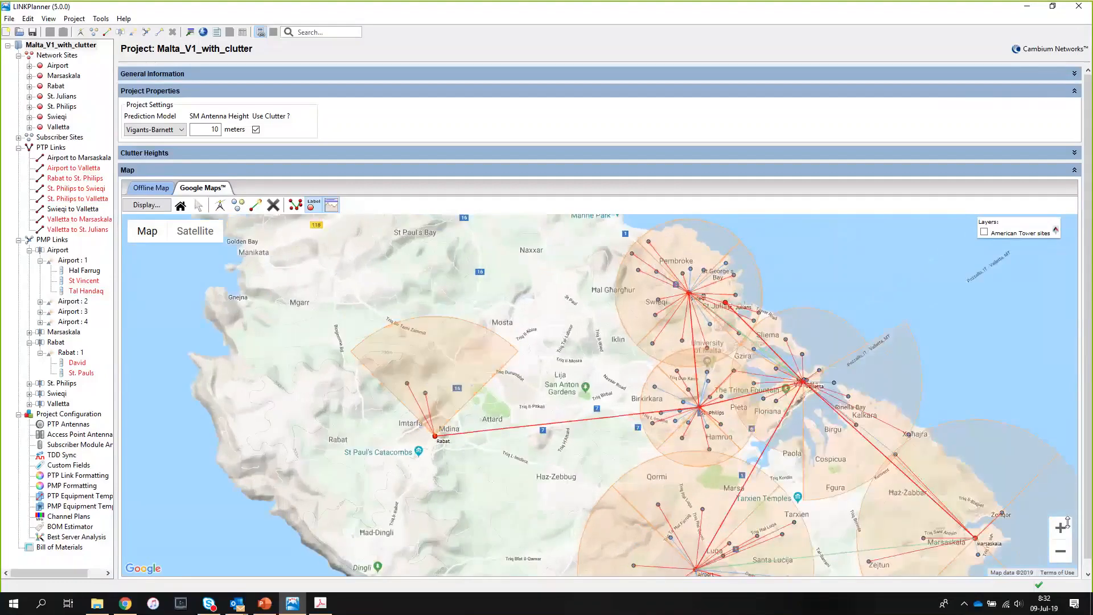
click(1060, 529)
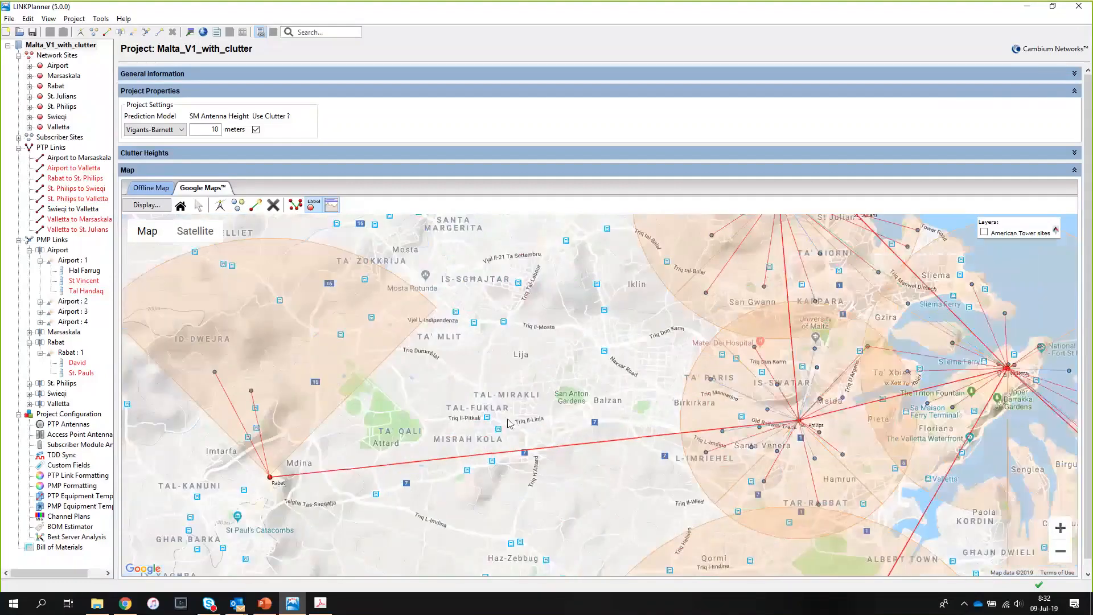
drag(557, 384, 748, 363)
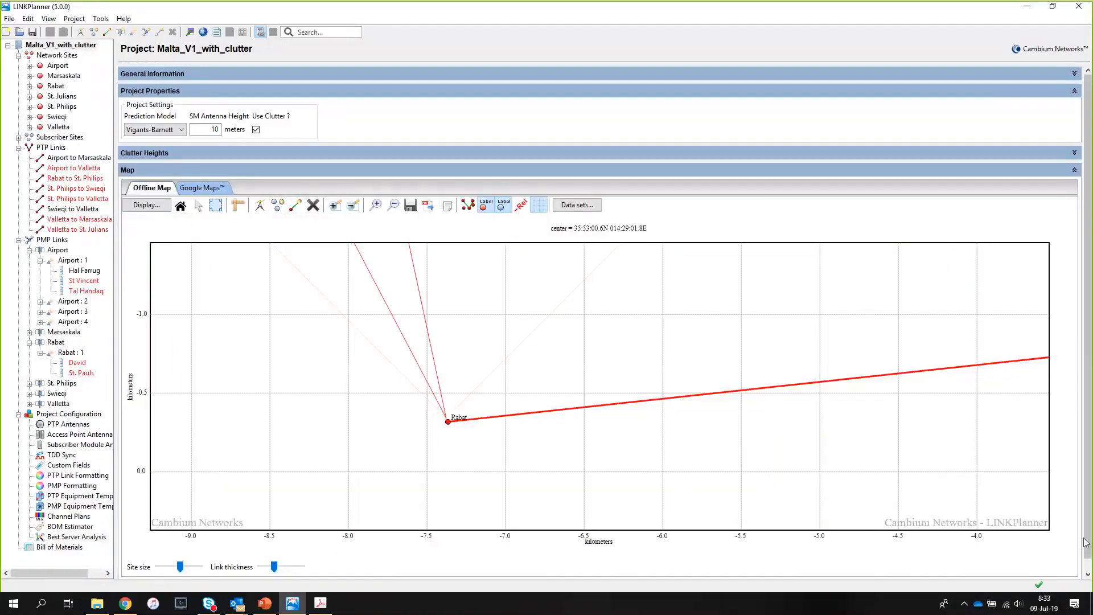
click(394, 205)
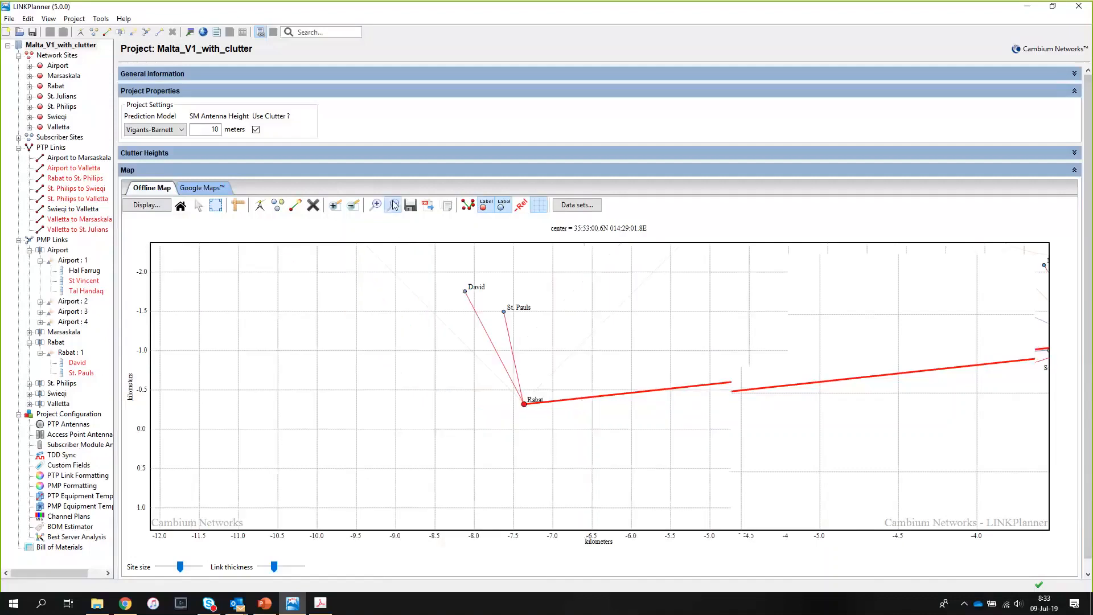
click(393, 206)
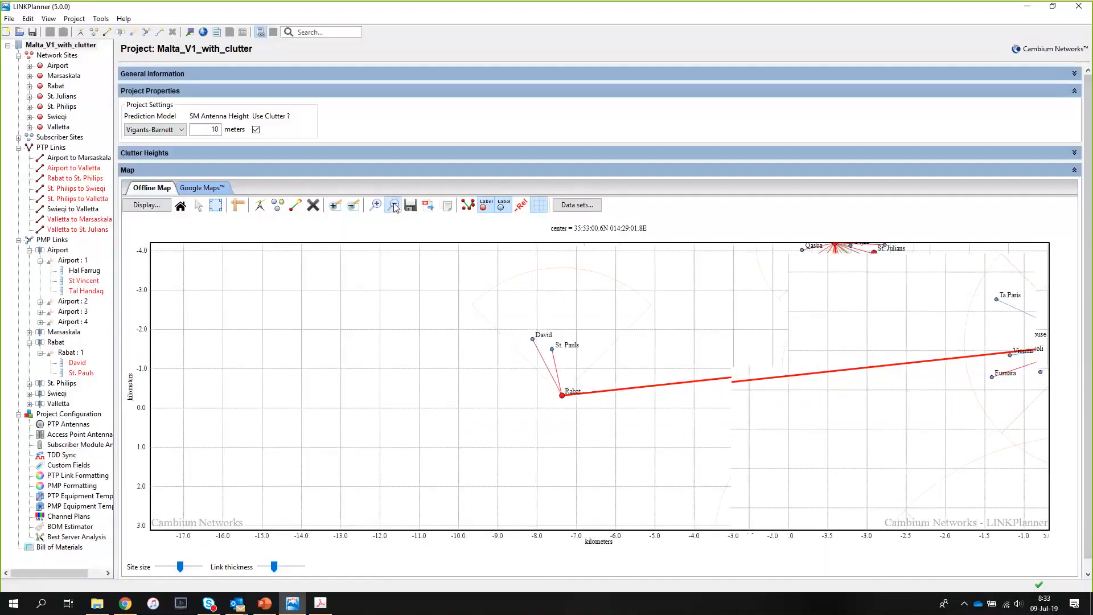
click(562, 272)
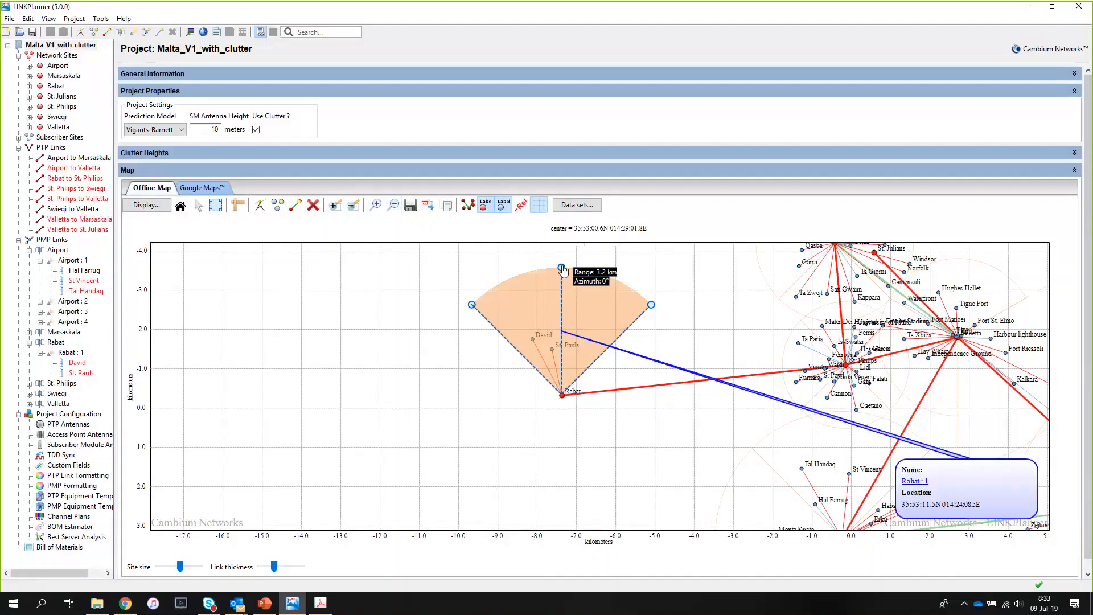
drag(562, 271, 562, 269)
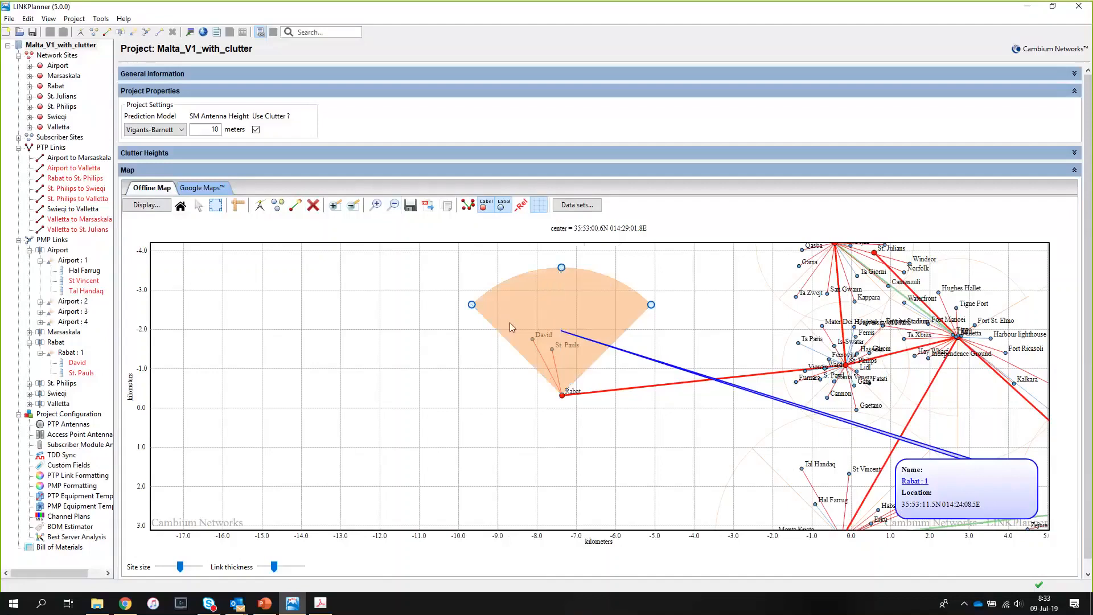
mouse_move(561, 269)
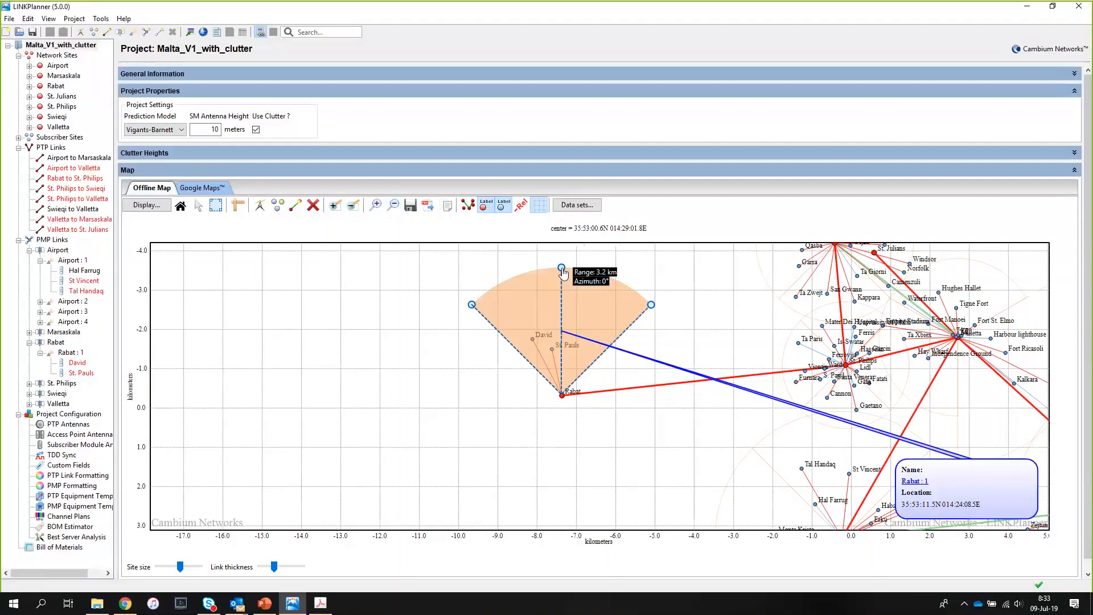
drag(563, 274, 519, 281)
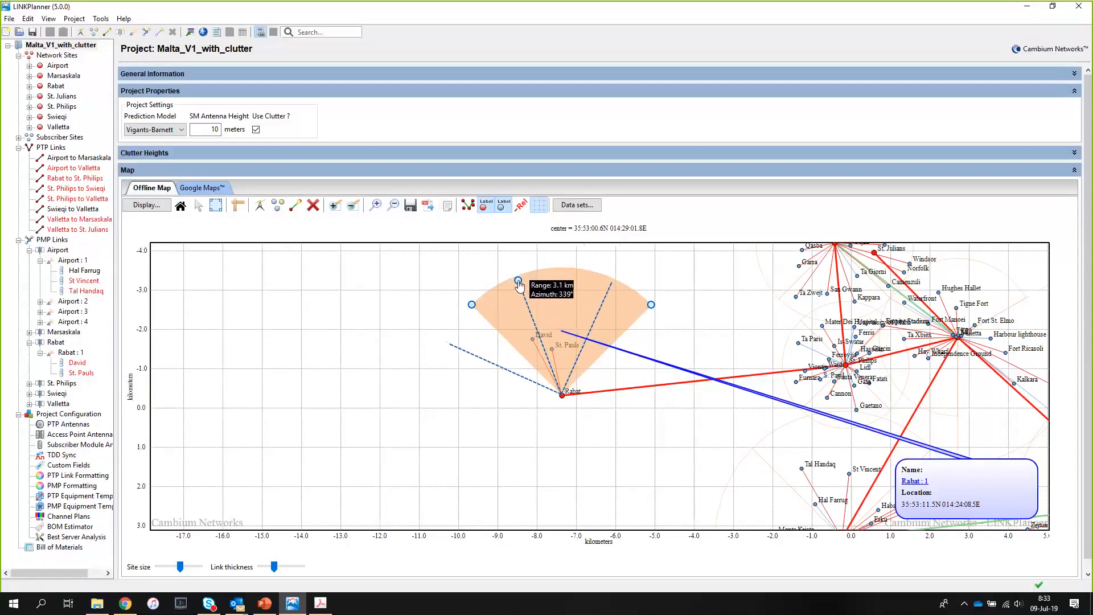
drag(519, 283, 519, 284)
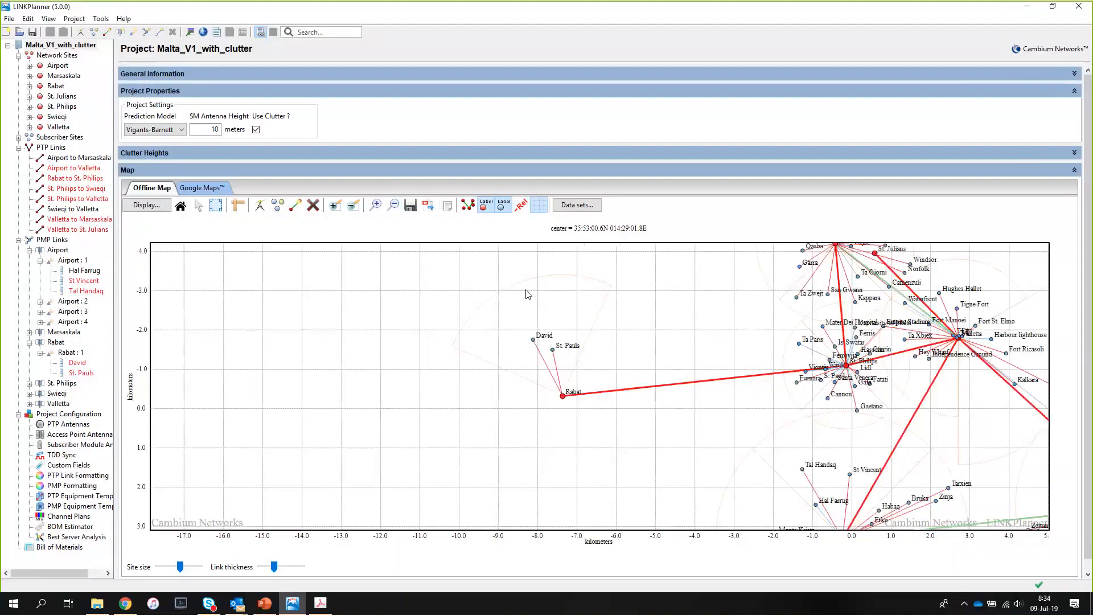
Narrow the Rabat : 1 sector's beamwidth on the Offline Map and widen it back to 90°
click(524, 289)
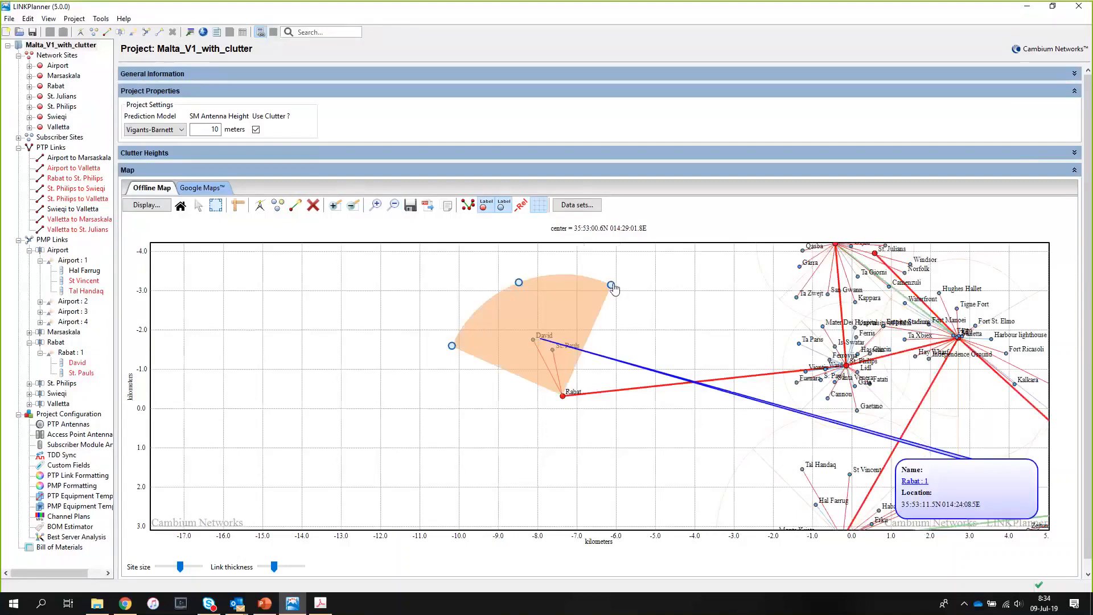
drag(611, 284, 558, 277)
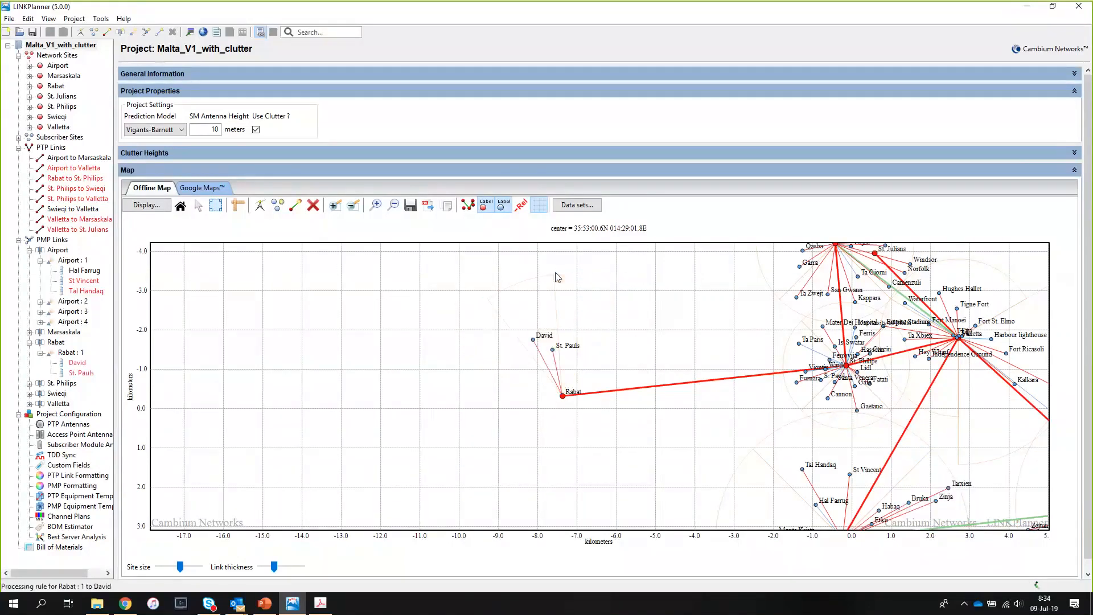
click(521, 285)
drag(554, 277, 622, 294)
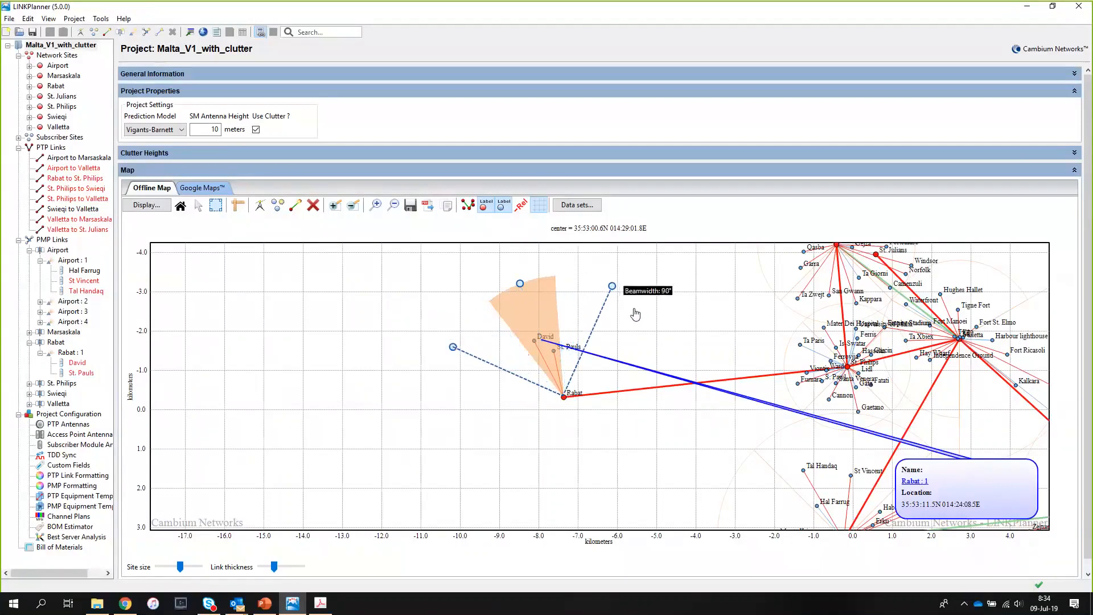
click(645, 316)
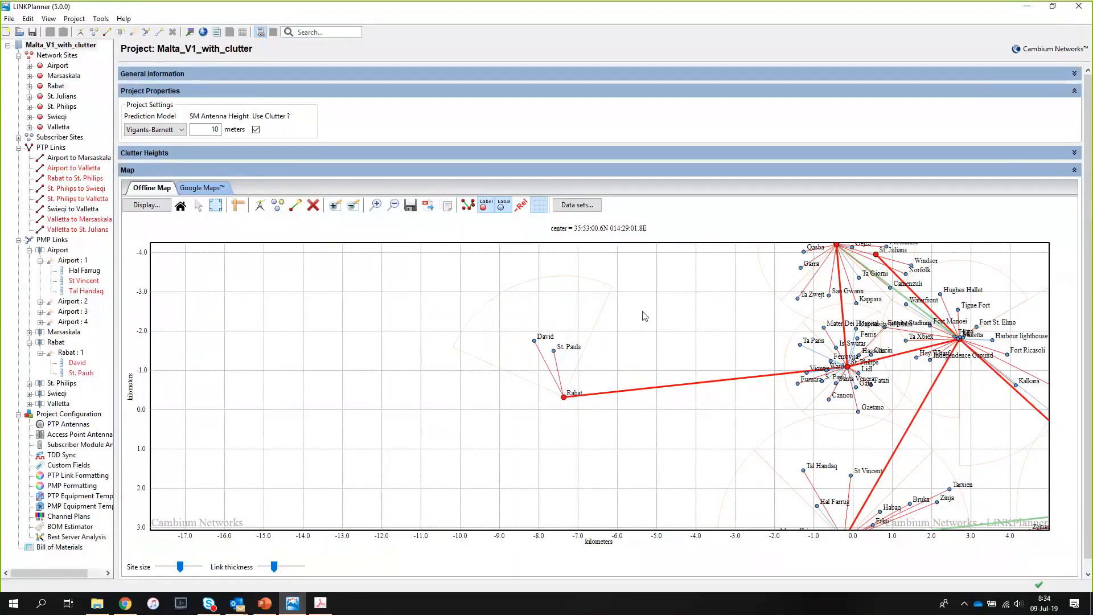
Shorten the Rabat : 1 sector on the Offline Map to a range of about 1.9 km at azimuth 342°
click(588, 296)
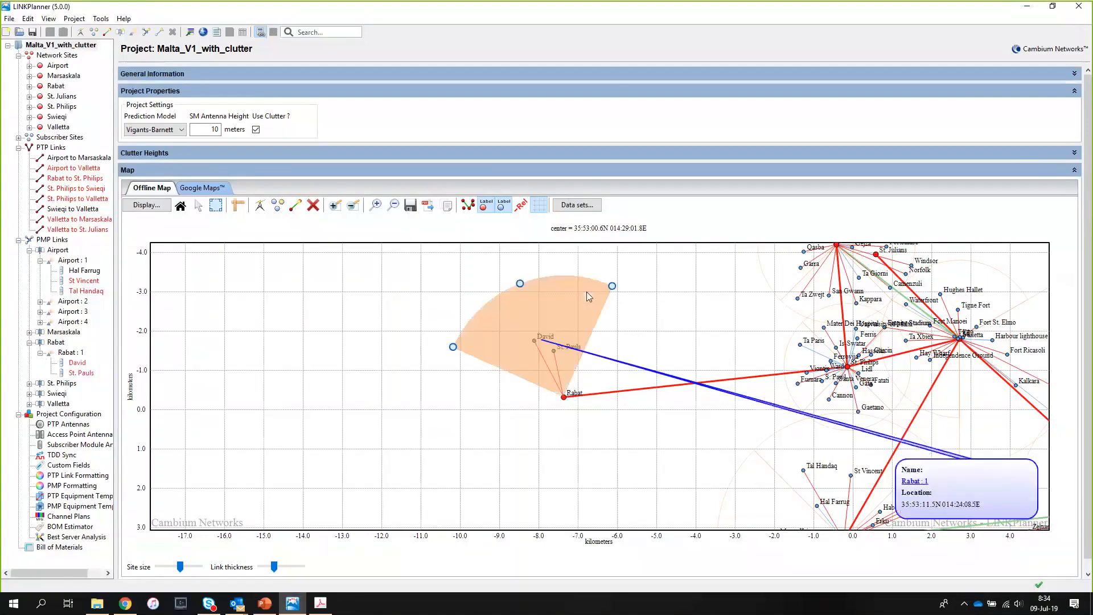
mouse_move(519, 284)
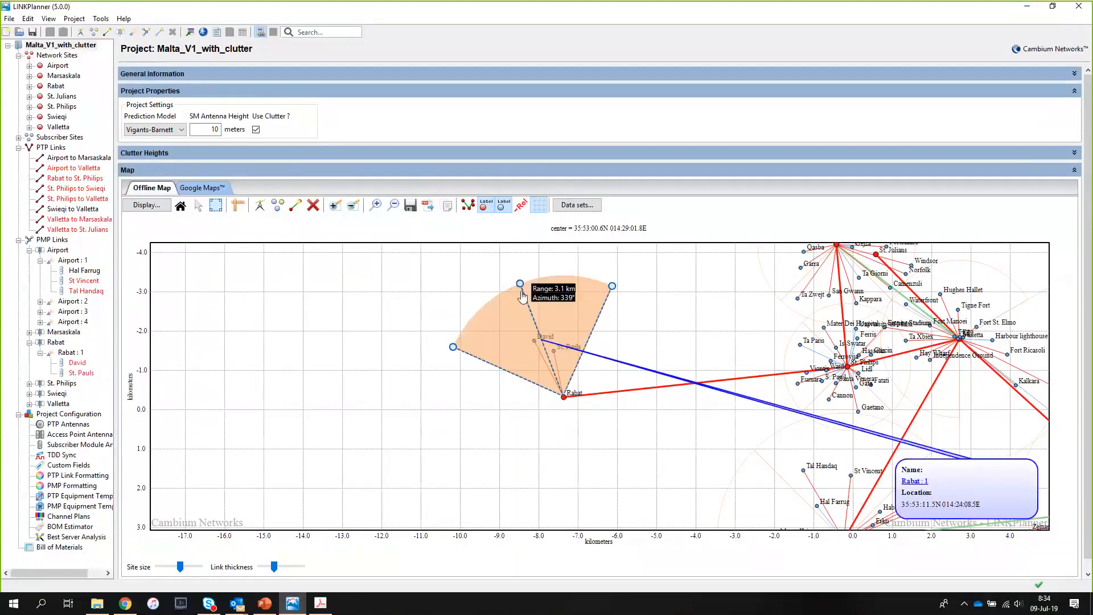
drag(520, 284, 541, 325)
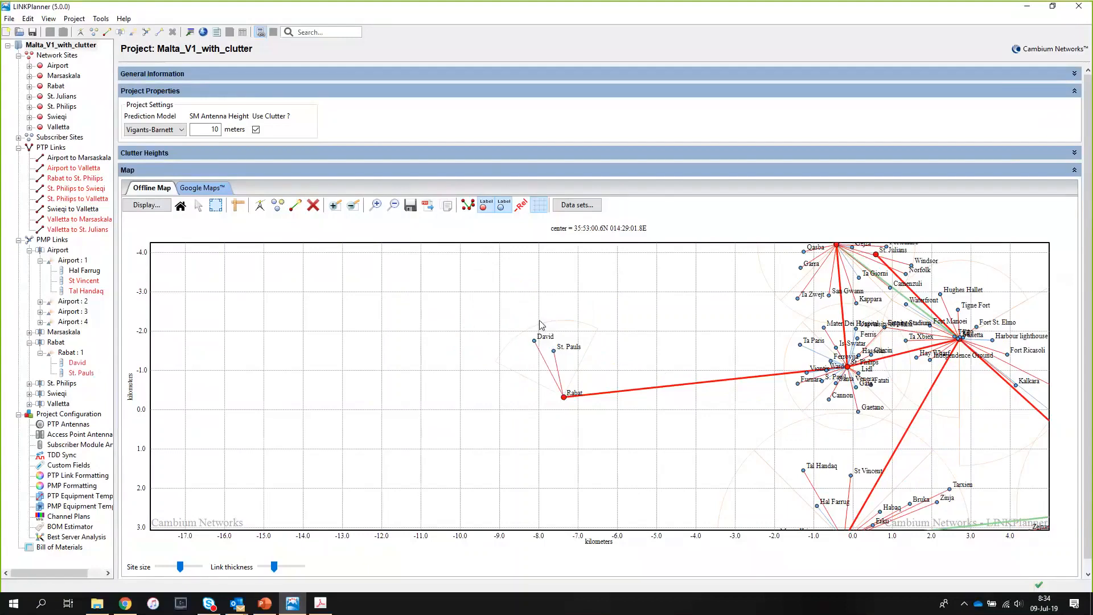
Check the SM range, modeled beamwidth and antenna azimuth in the Rabat : 1 access point's settings and return to the project map
click(78, 271)
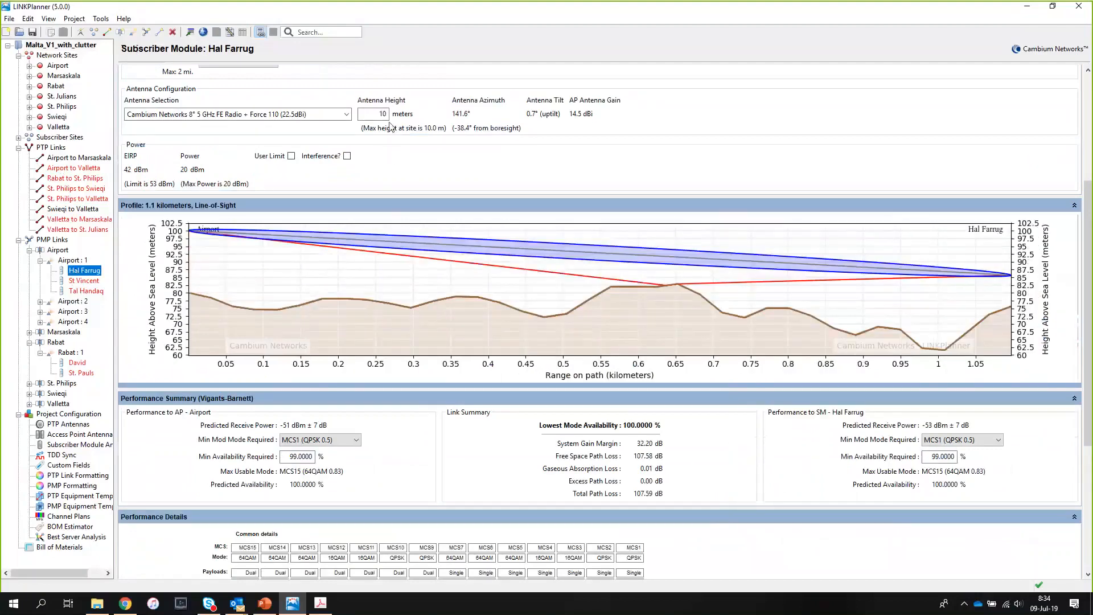
click(68, 261)
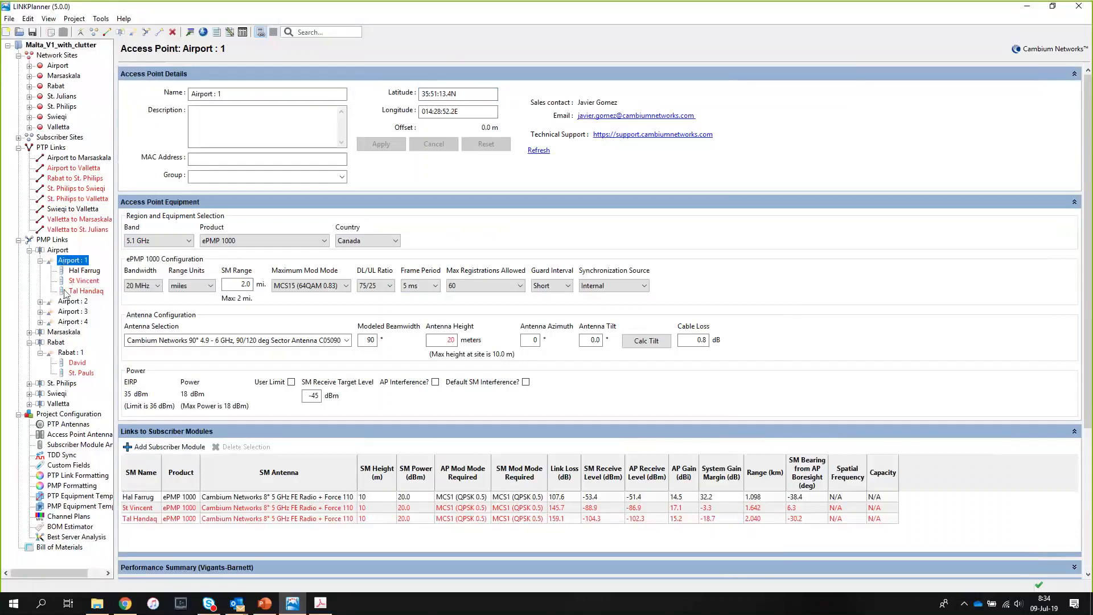
click(69, 353)
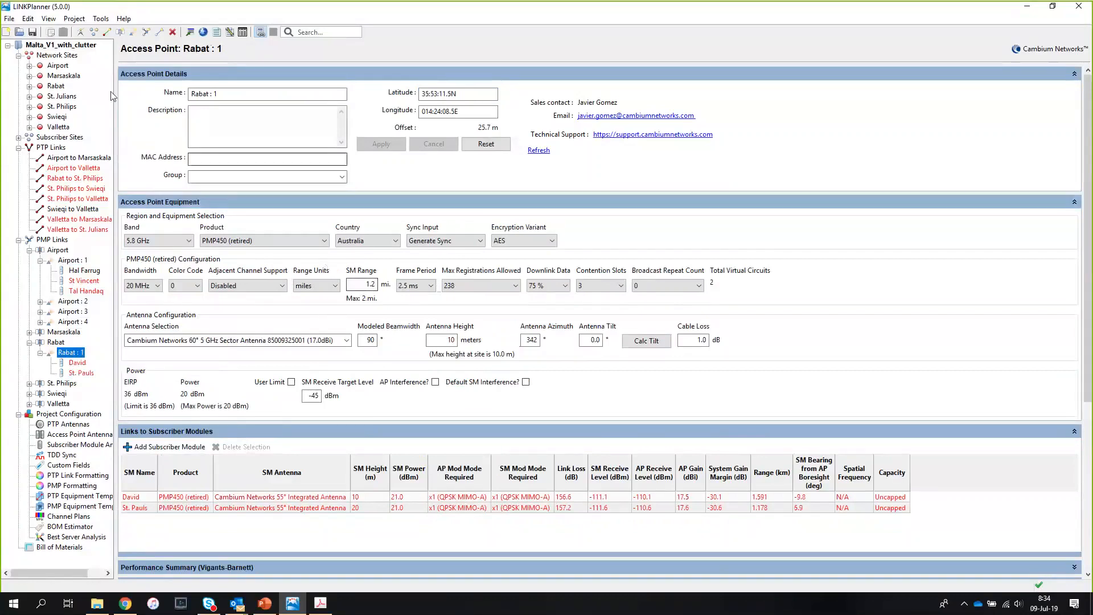
click(49, 46)
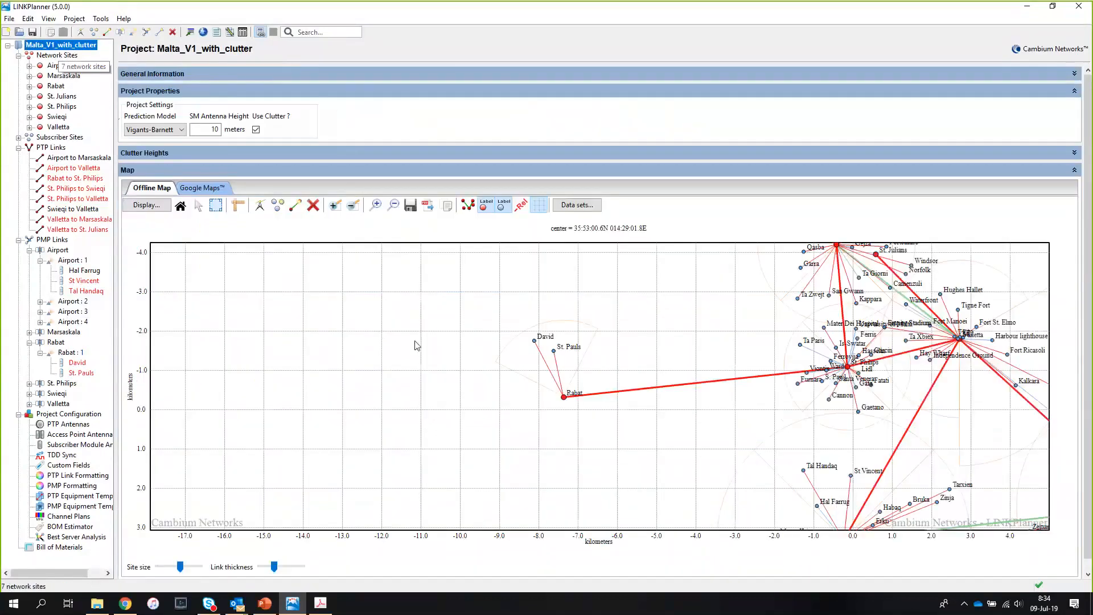
Extend the Rabat : 1 sector's range on the Offline Map to about 3.0 km at azimuth 339°
click(539, 324)
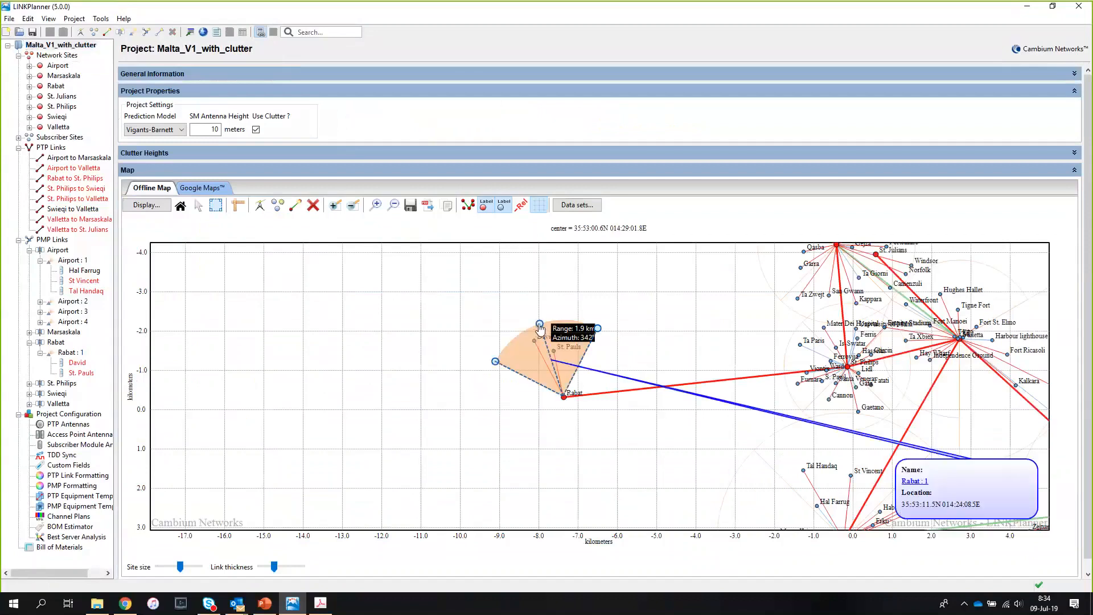
drag(539, 324, 521, 286)
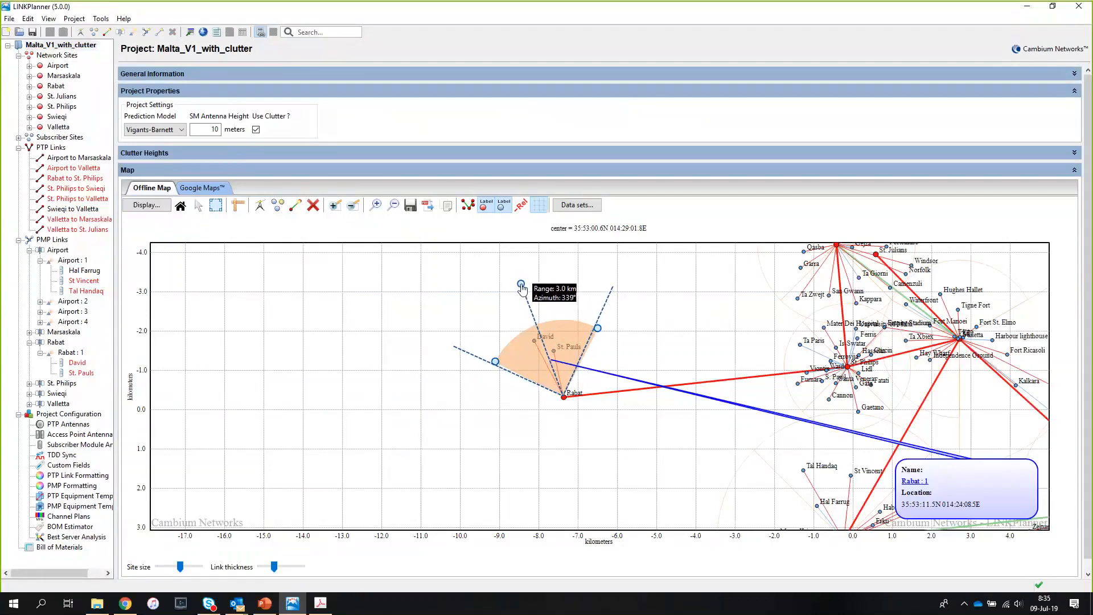
drag(521, 286, 522, 285)
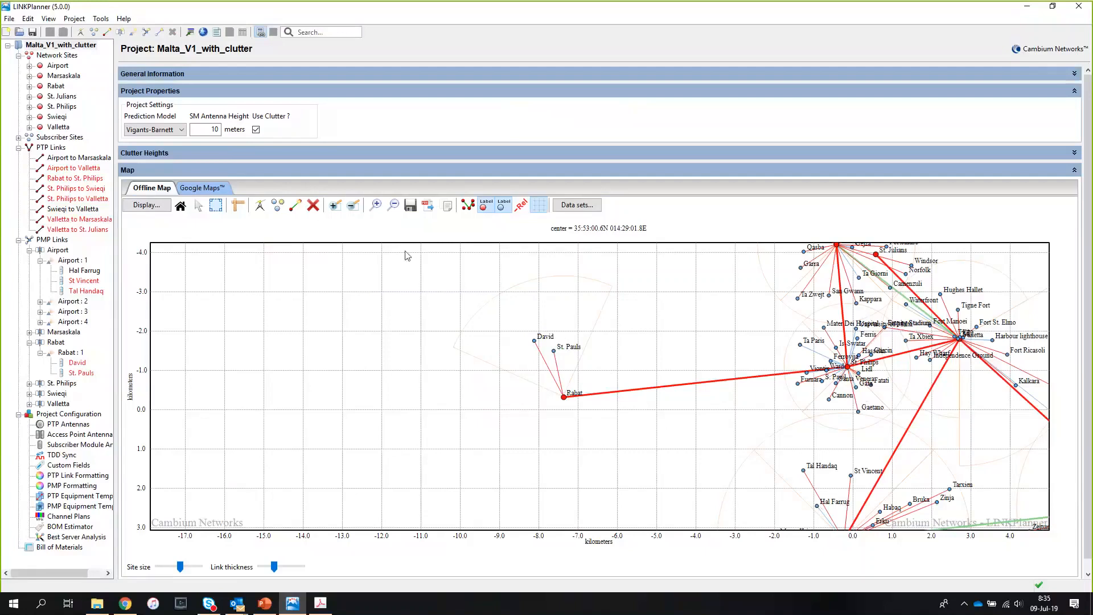
click(180, 206)
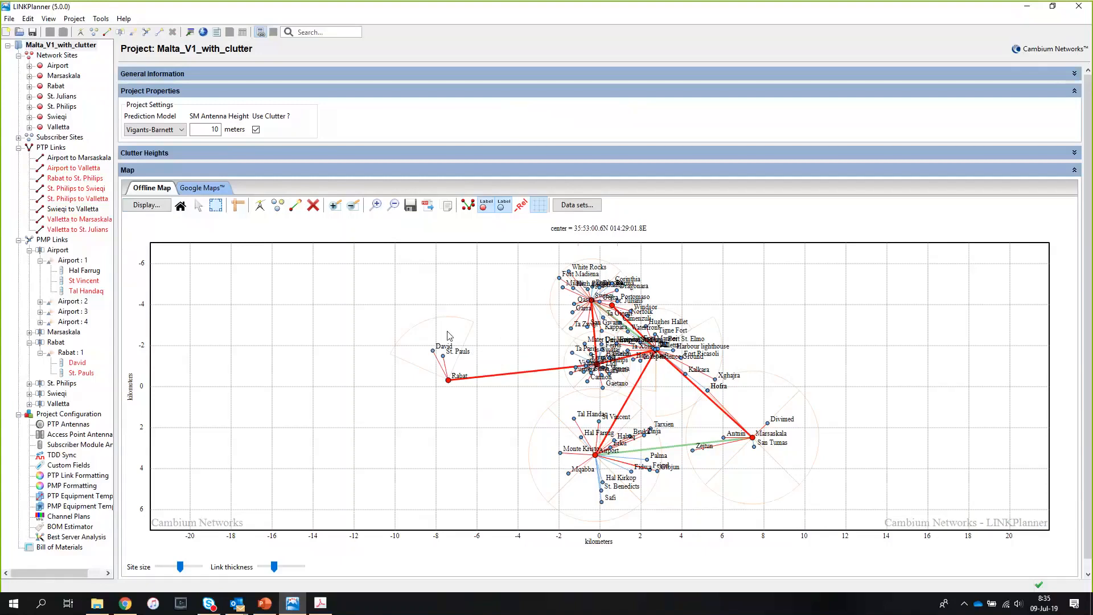
Identify the Rabat : 1 sector on the Offline Map, check its access point's range and antenna settings, and return to the project map
click(429, 326)
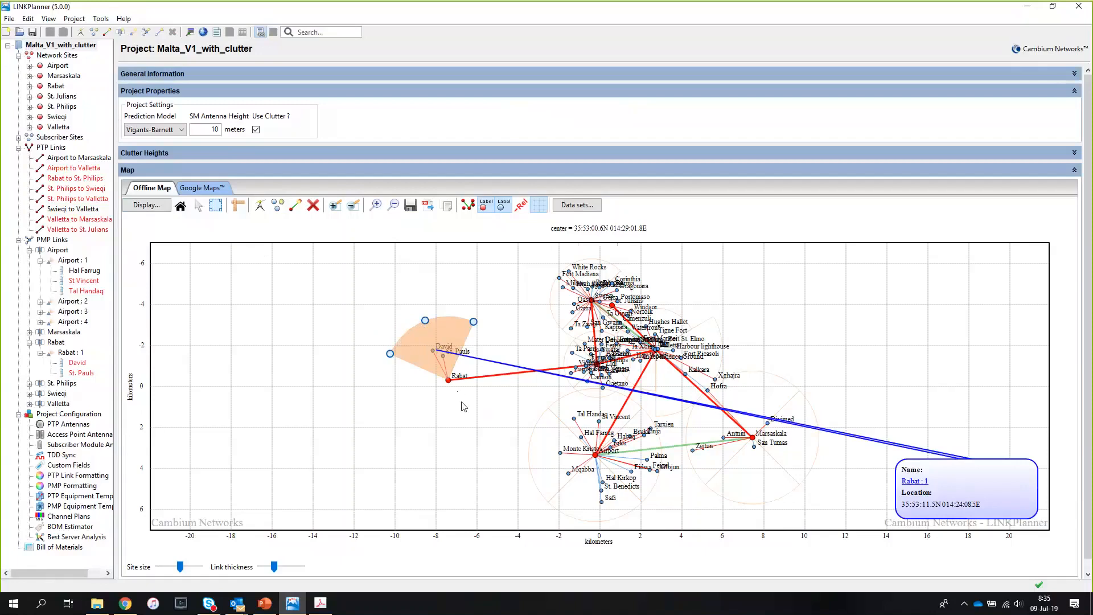
click(69, 353)
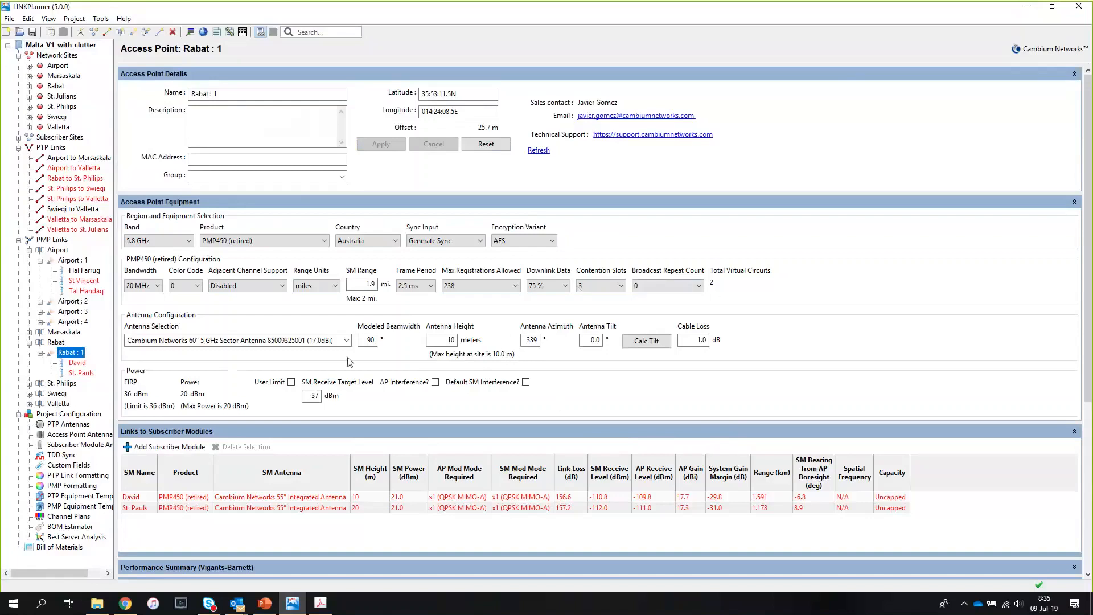
click(52, 47)
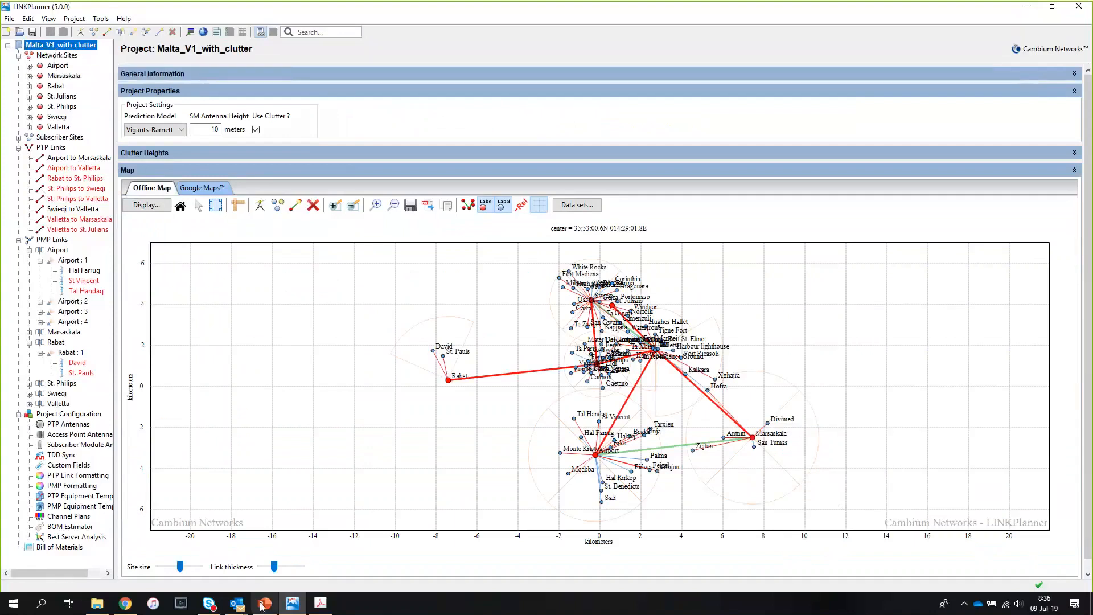
Switch to PowerPoint to review the webinar agenda slide and return to the Malta project in LINKPlanner
click(263, 604)
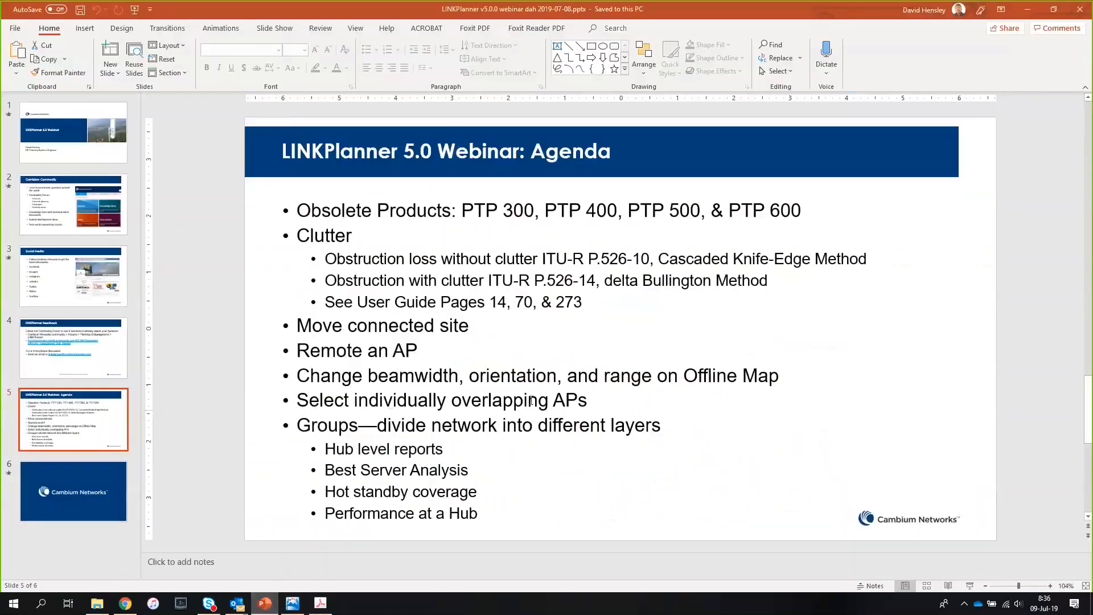
click(293, 606)
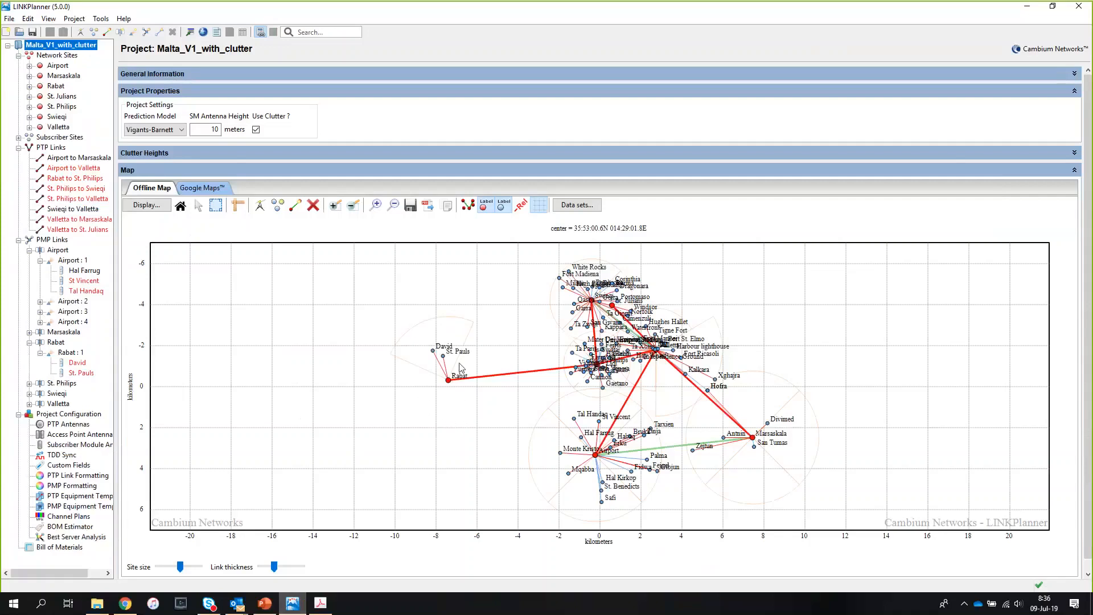
mouse_move(459, 372)
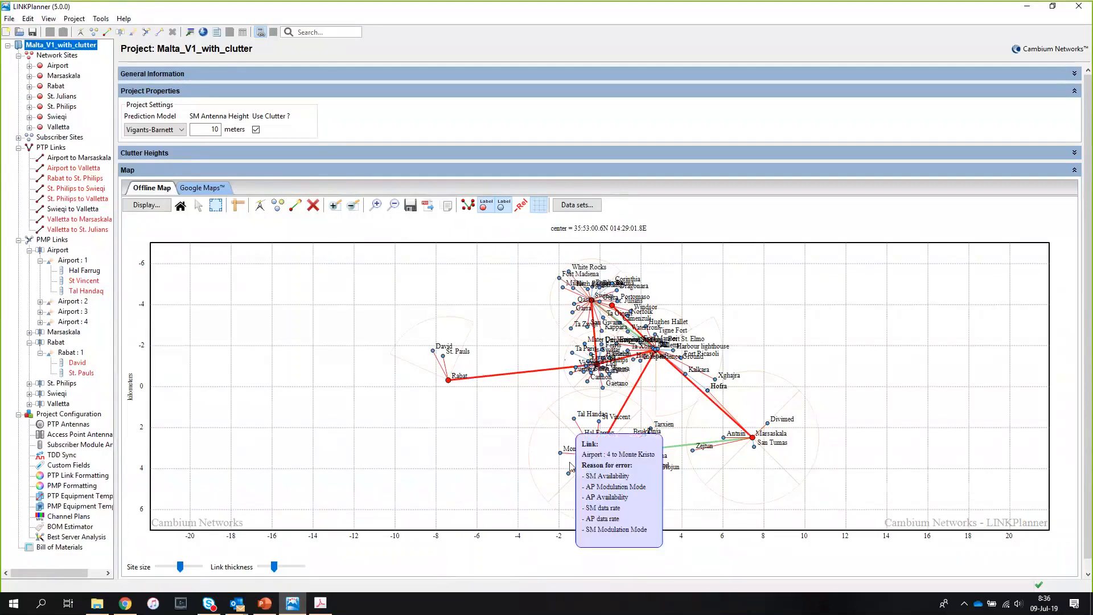
Identify the Airport : 4 sector on the Offline Map, open its access point settings and list its subscriber modules
click(552, 459)
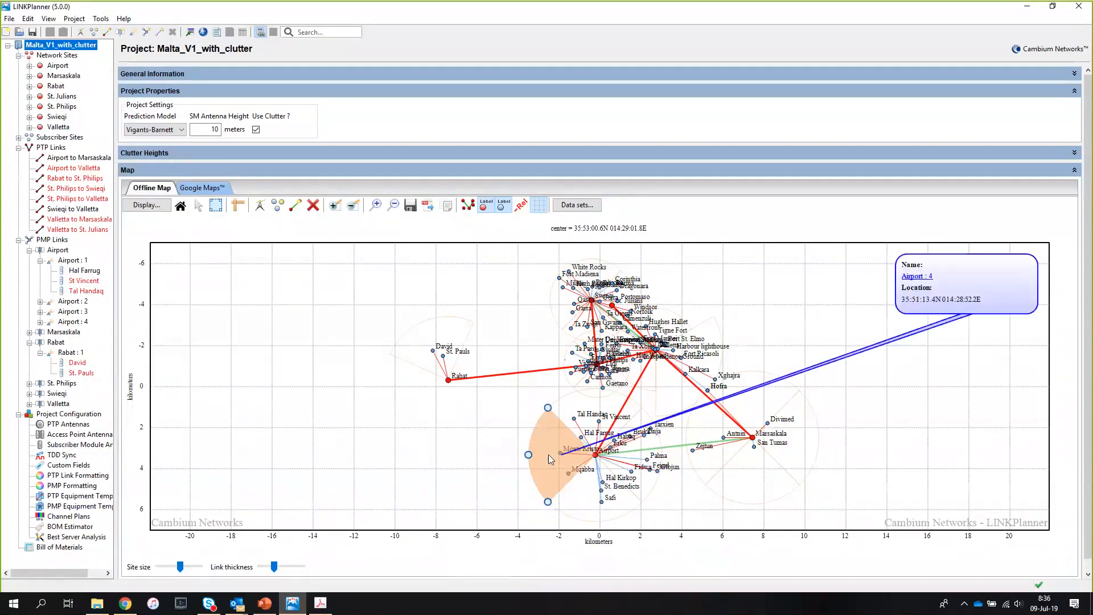
click(584, 491)
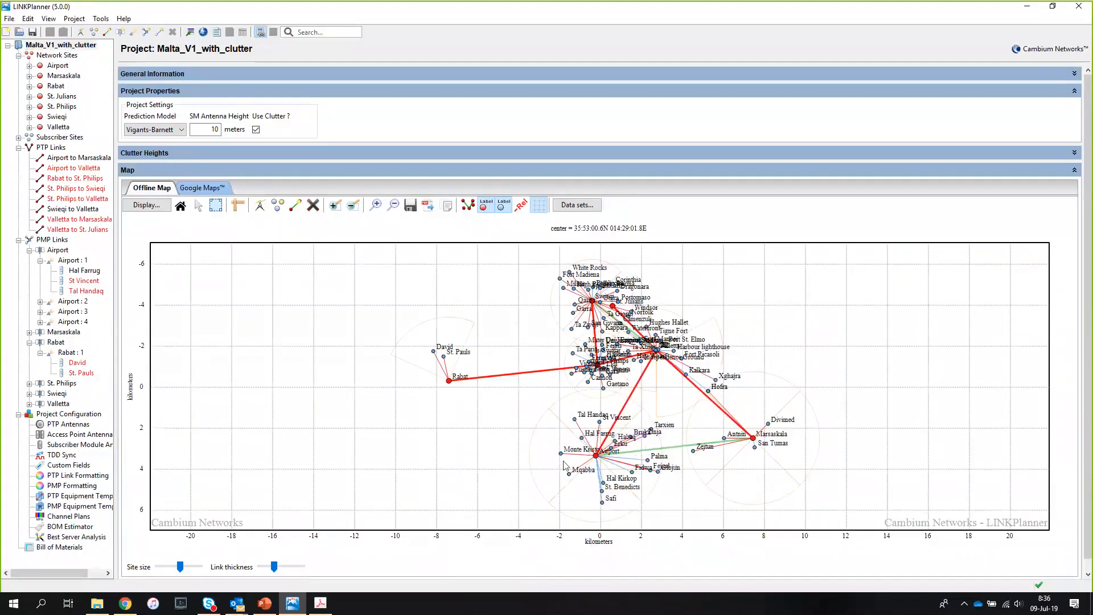
click(552, 455)
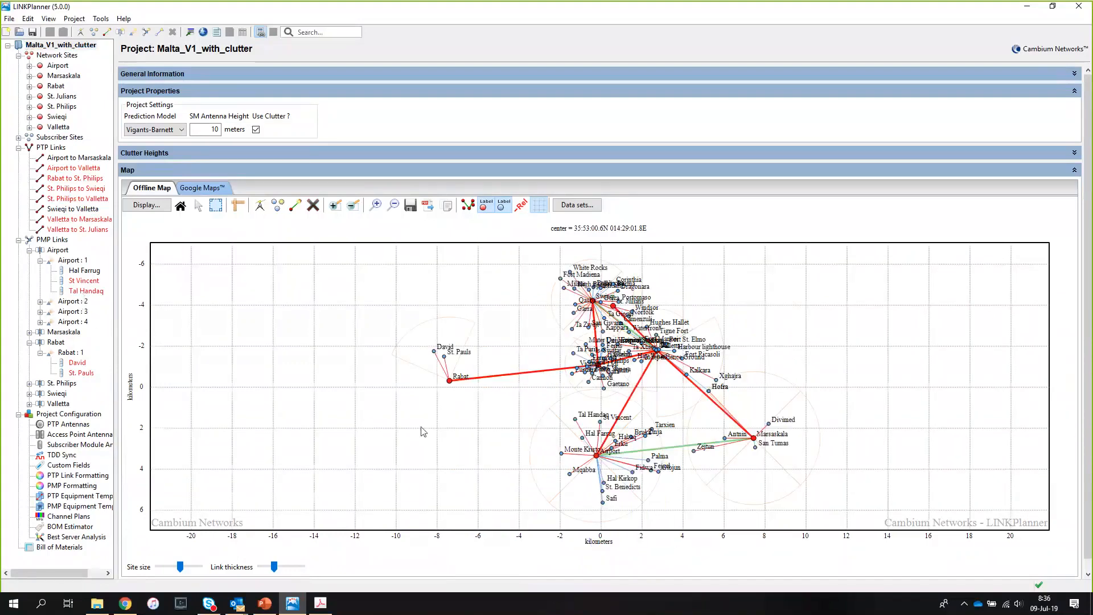
click(61, 323)
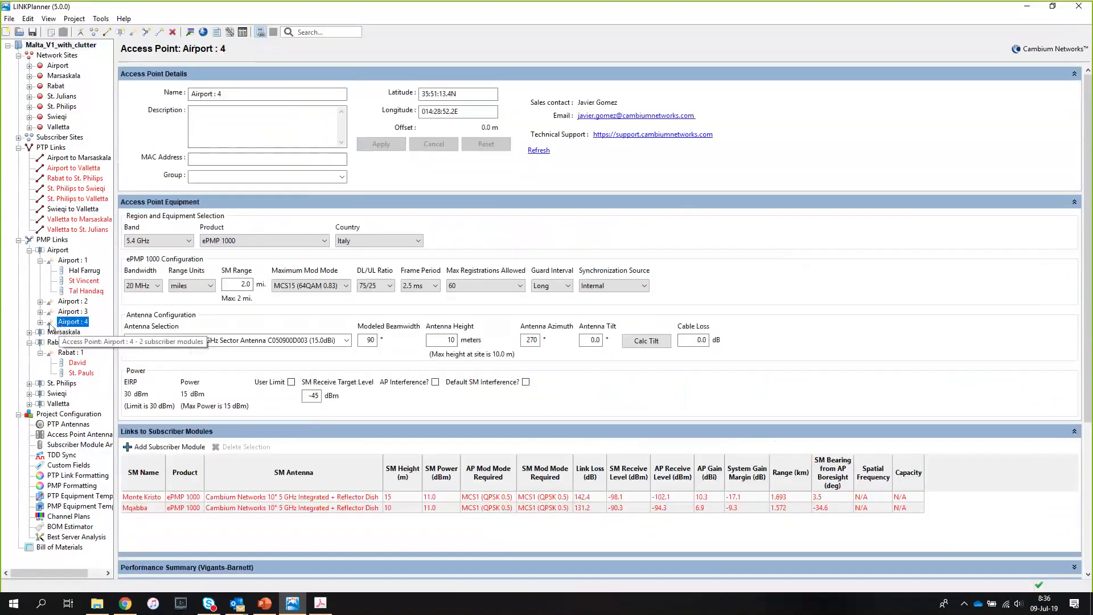
click(40, 322)
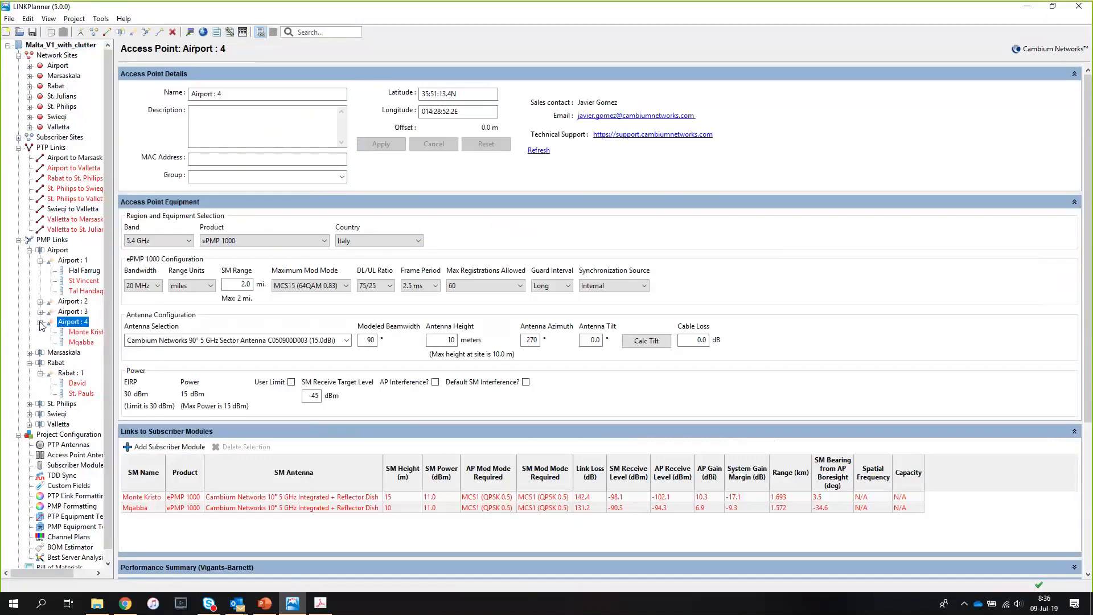
Split the Airport : 4 access point in two and list the new access point's subscriber modules
right_click(71, 322)
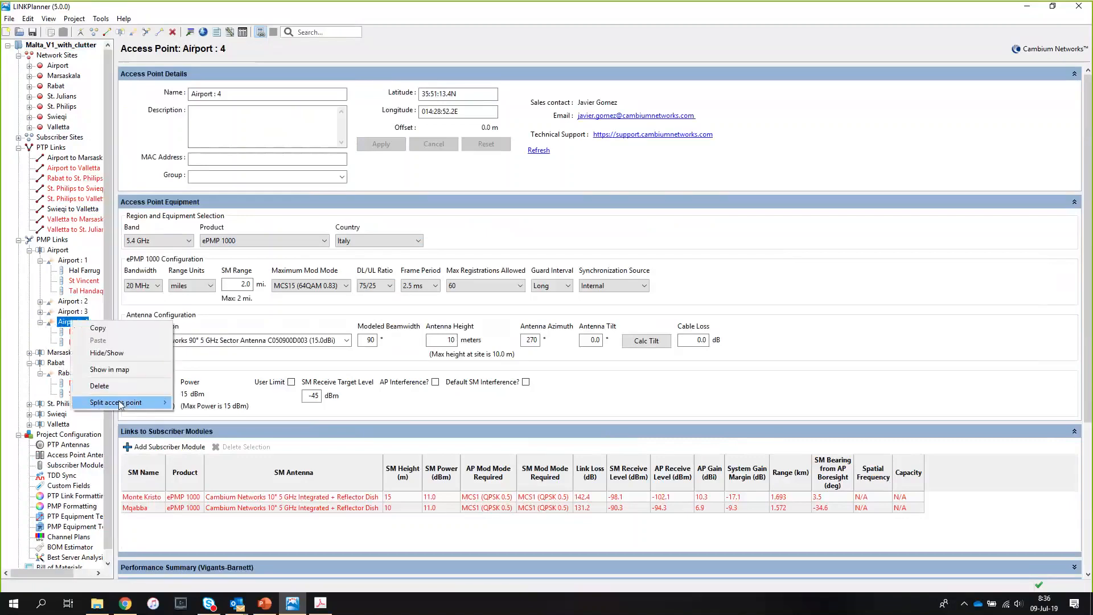
mouse_move(159, 404)
click(198, 408)
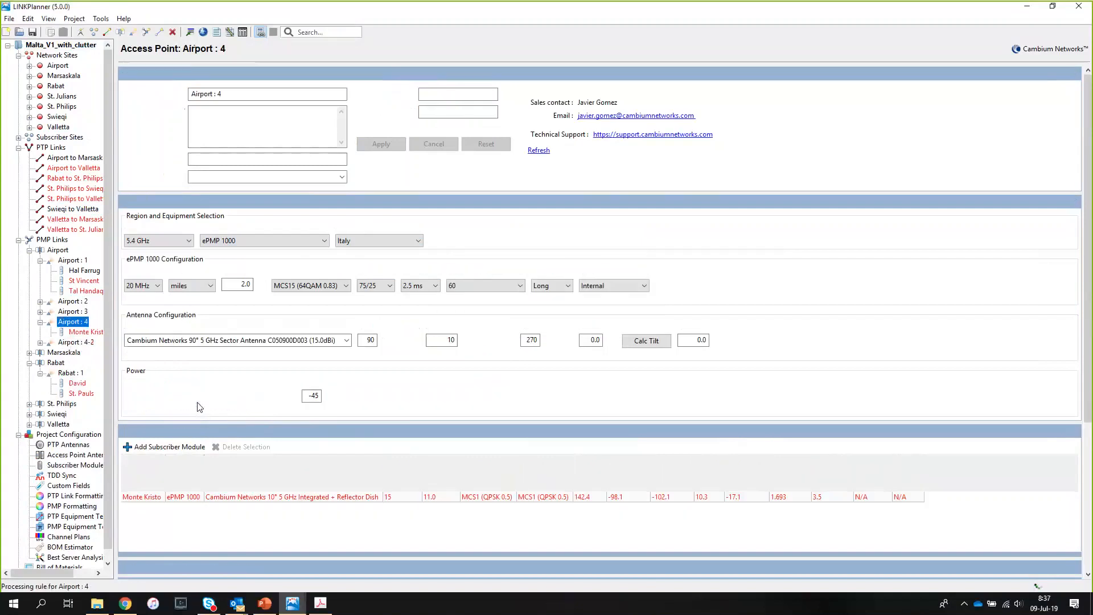
click(41, 343)
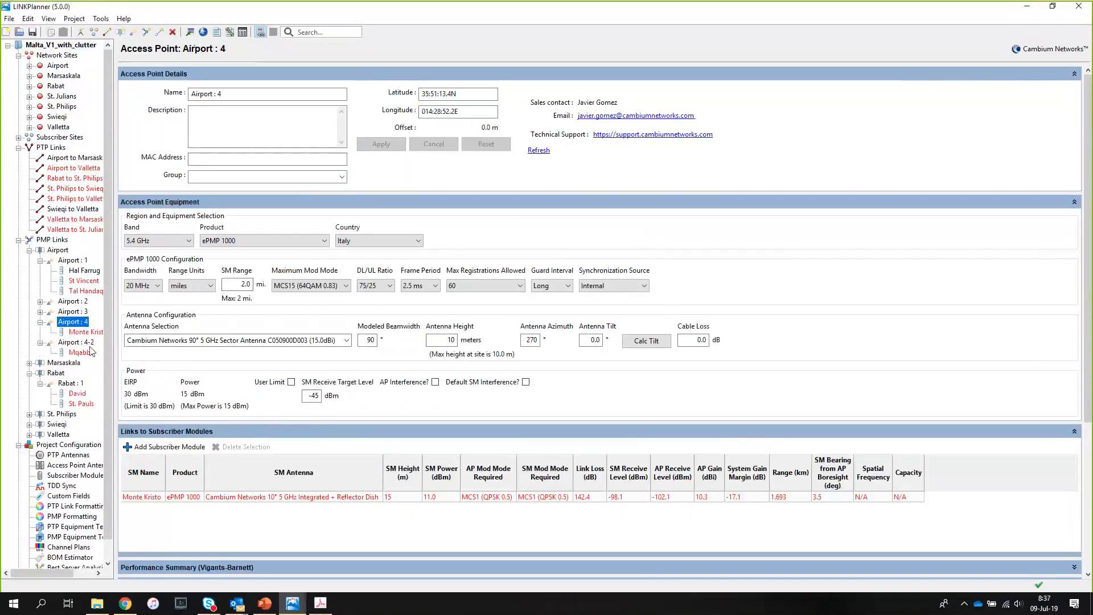
mouse_move(84, 356)
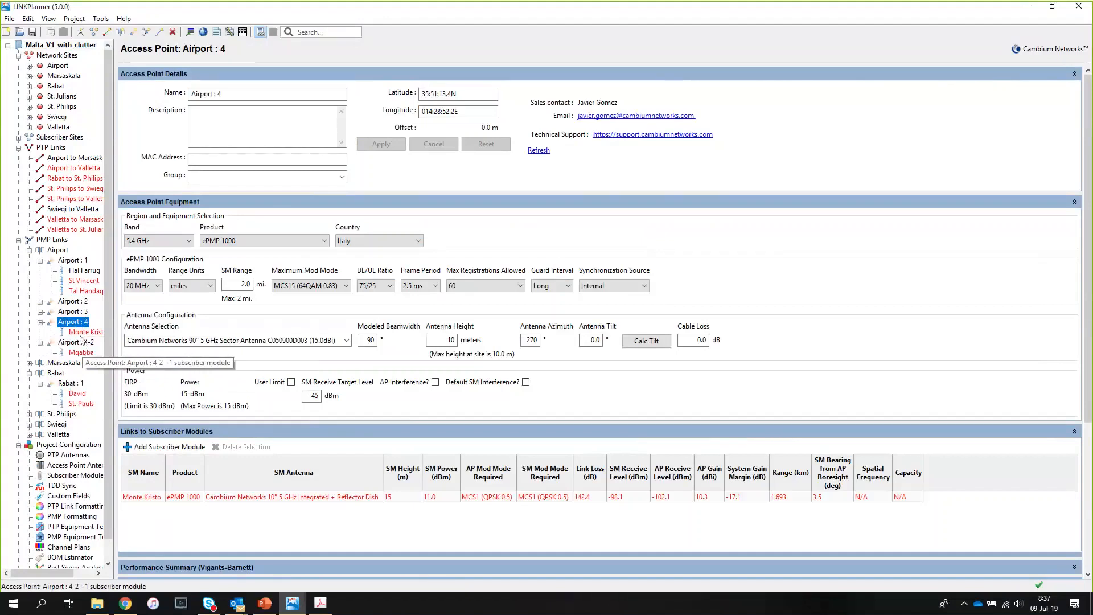
mouse_move(85, 337)
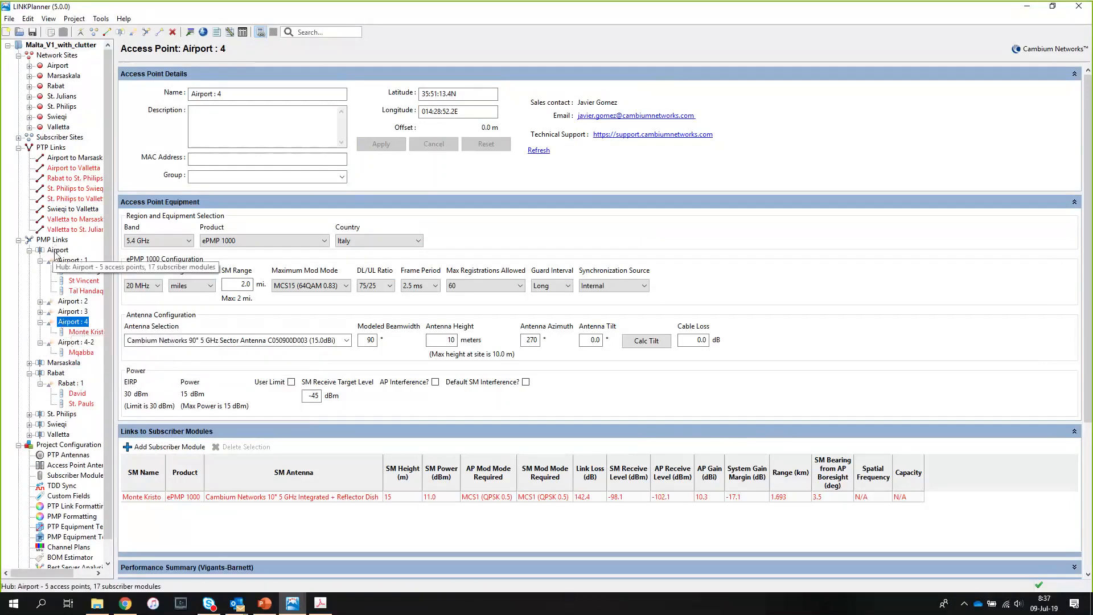
Return to the project map and narrow the beamwidth of the Airport : 4-2 sector that overlaps Airport : 4
click(64, 44)
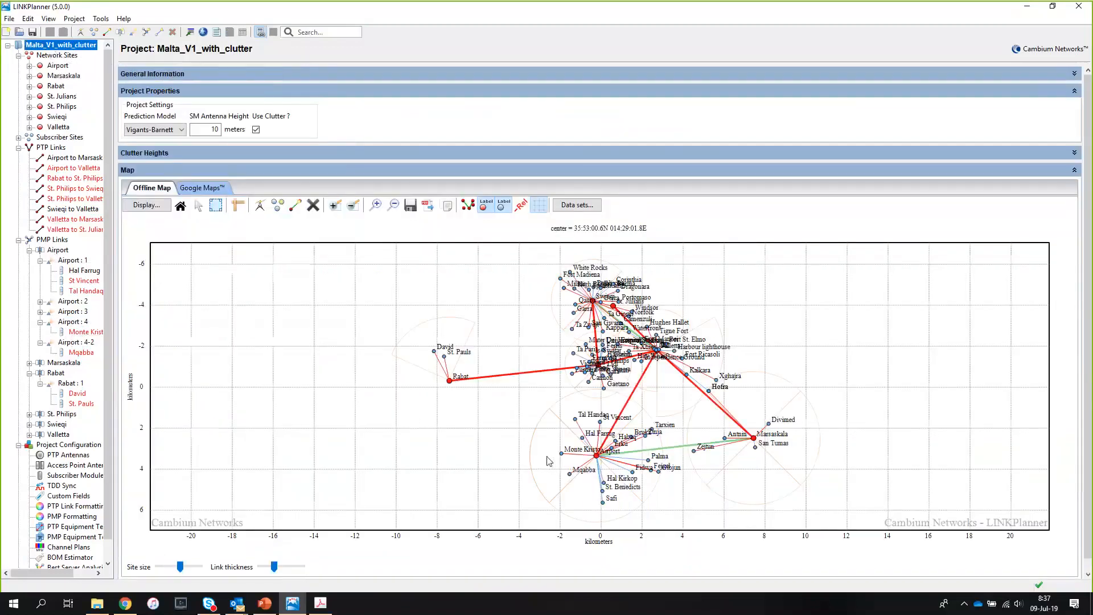
double_click(551, 458)
drag(551, 458, 550, 458)
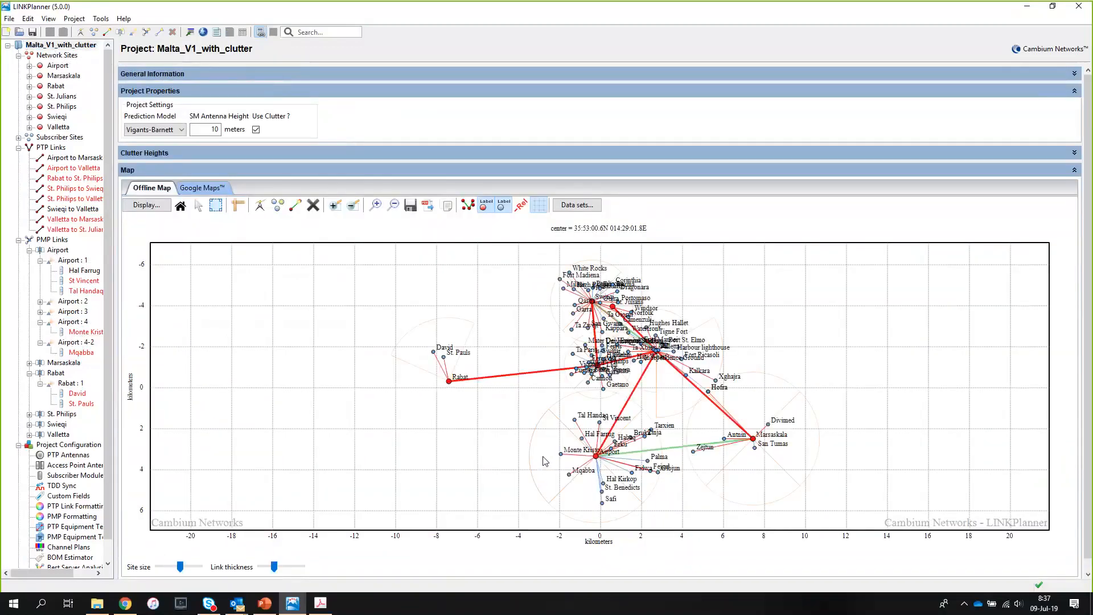
click(541, 455)
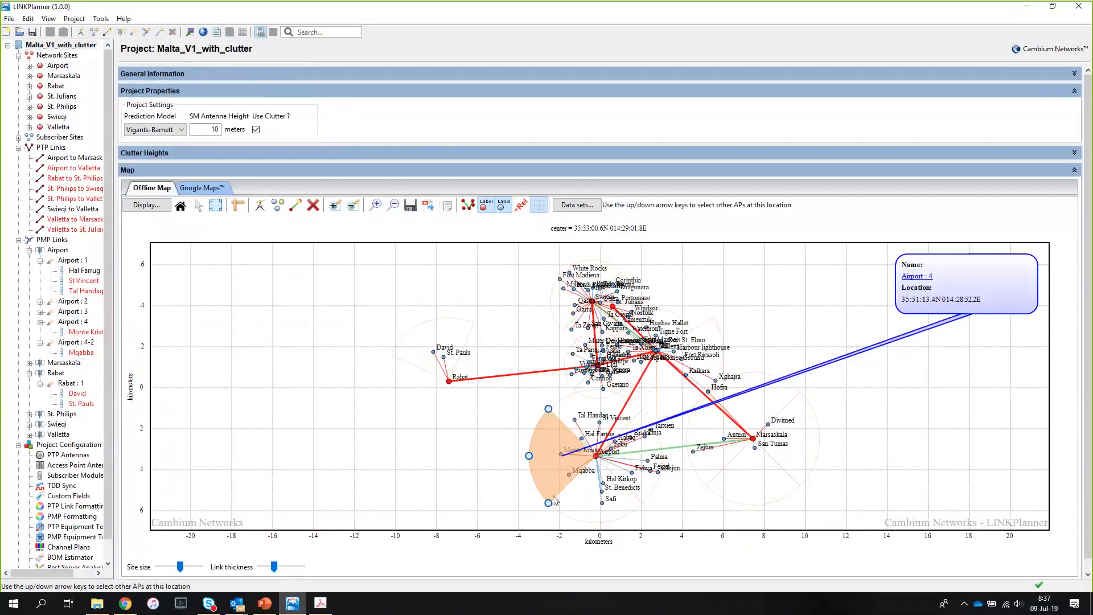
drag(550, 503, 499, 508)
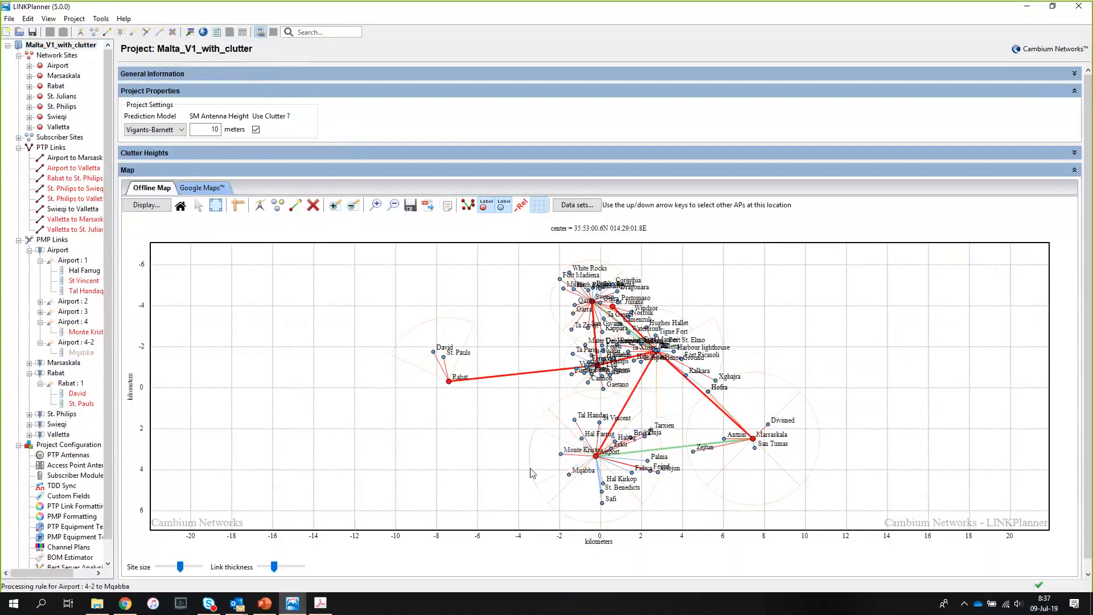
Switch from Airport : 4 to the overlapping Airport : 4-2 sector and extend its range beyond the Airport : 4 arc
click(536, 458)
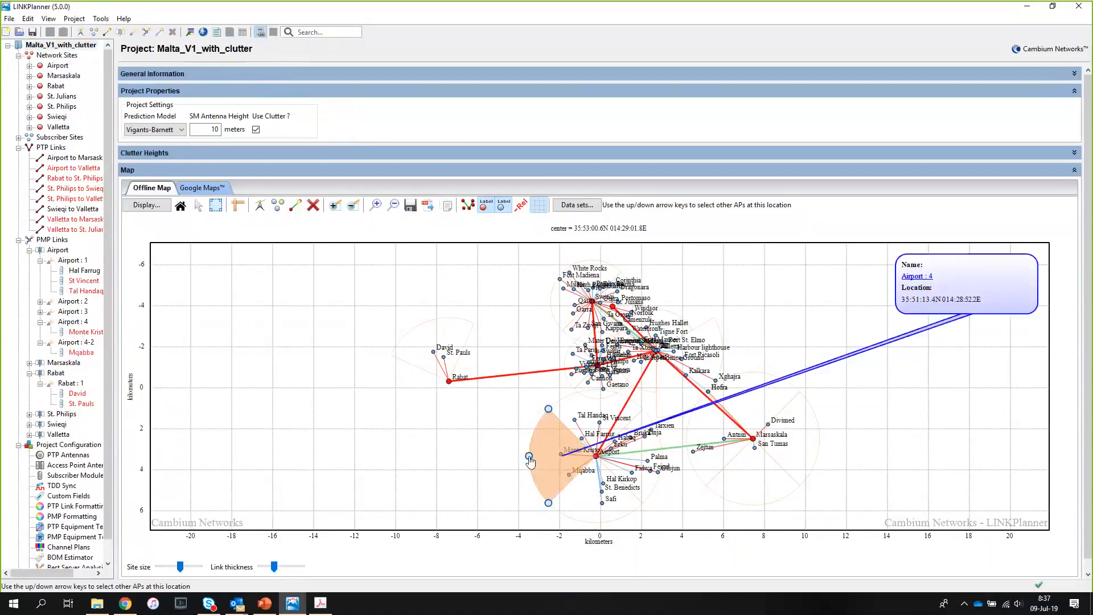
drag(530, 456, 537, 470)
key(Down)
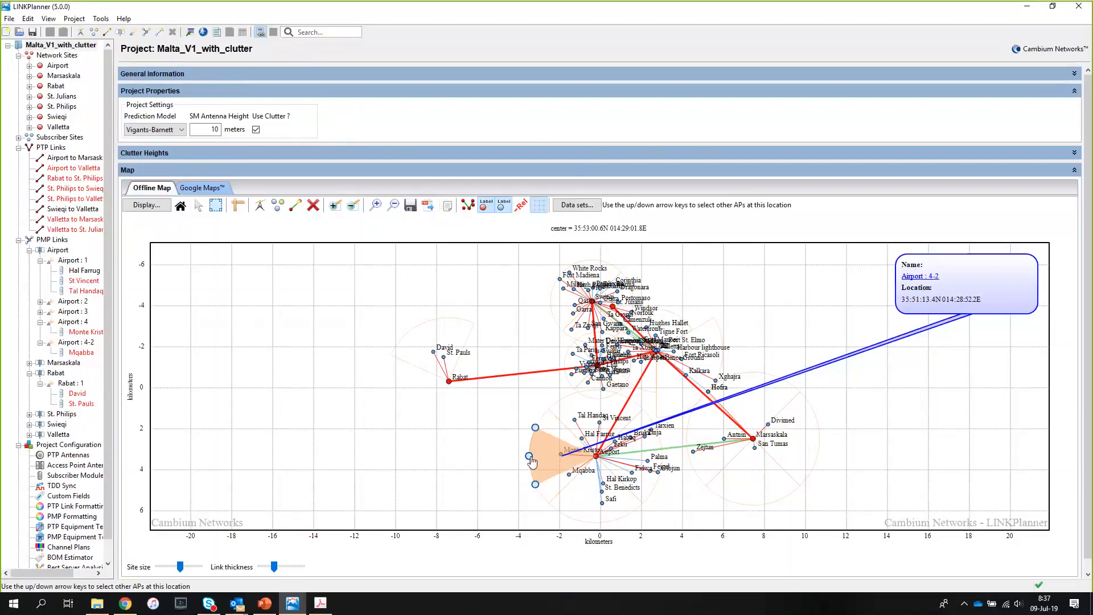
drag(529, 456, 501, 461)
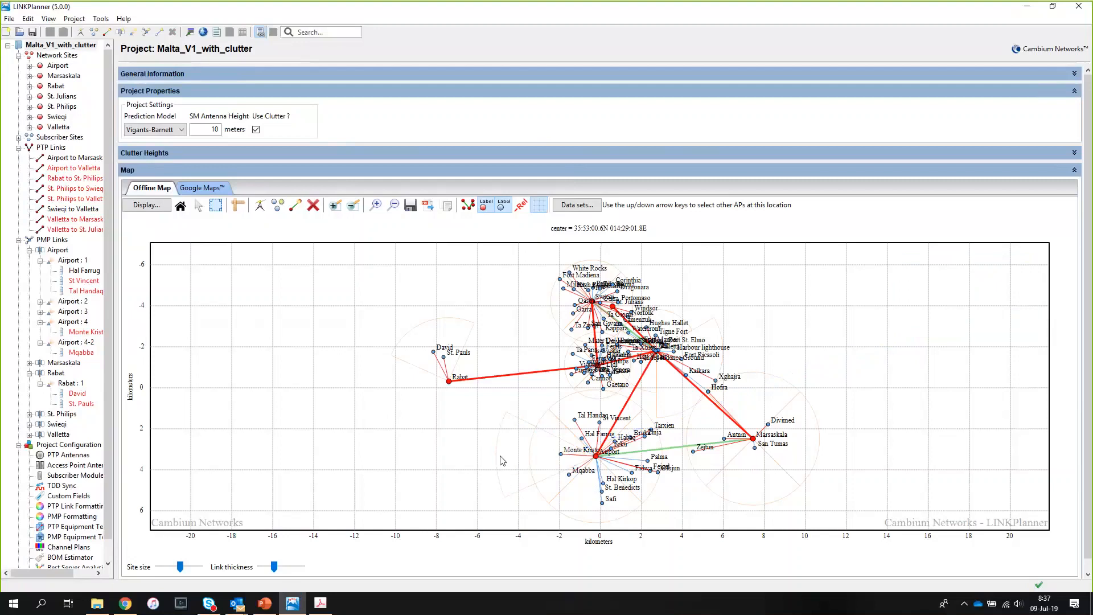
Select the Airport : 4 and Airport : 4-2 sectors individually and shorten Airport : 4-2's range to match the Airport : 4 arc
click(547, 454)
drag(547, 455, 547, 458)
click(548, 501)
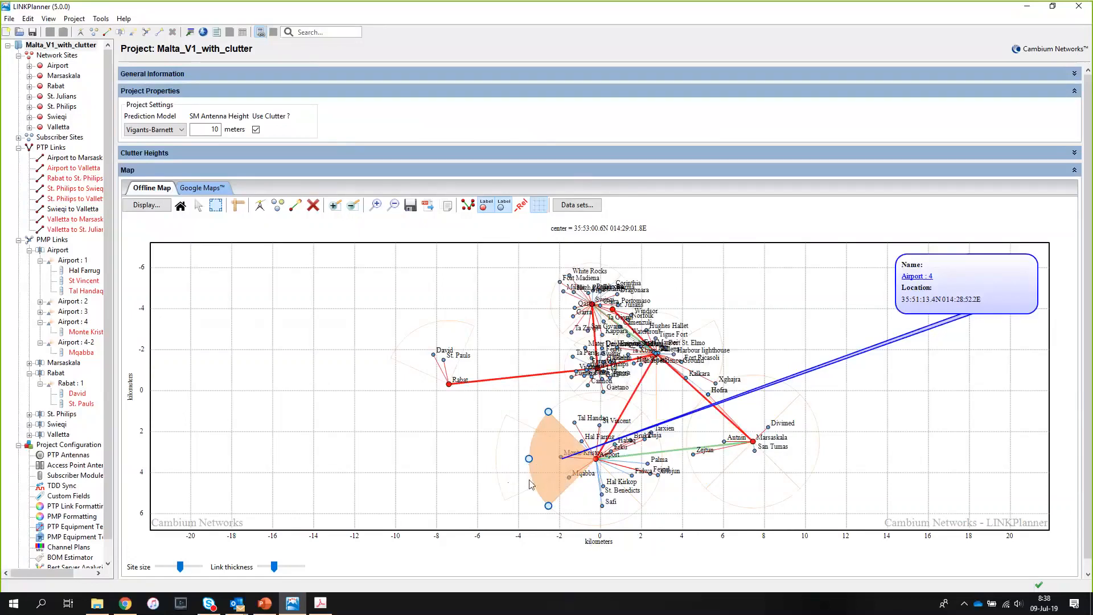
click(510, 472)
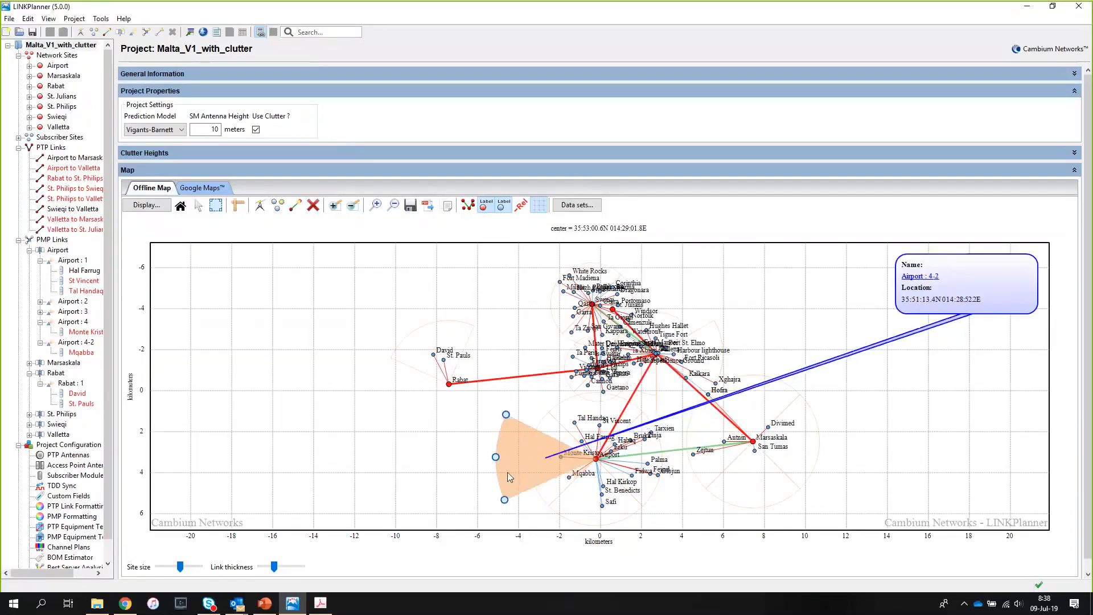
drag(496, 462, 538, 494)
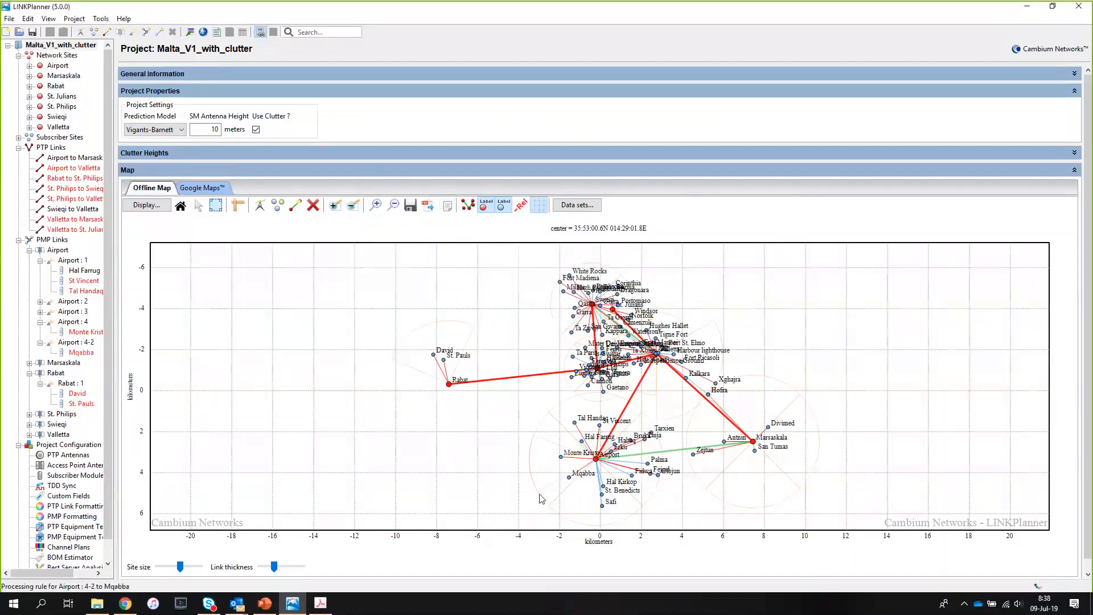
Cycle the selection between the overlapping Airport : 4-2 and Airport : 4 sectors on the Offline Map
click(544, 488)
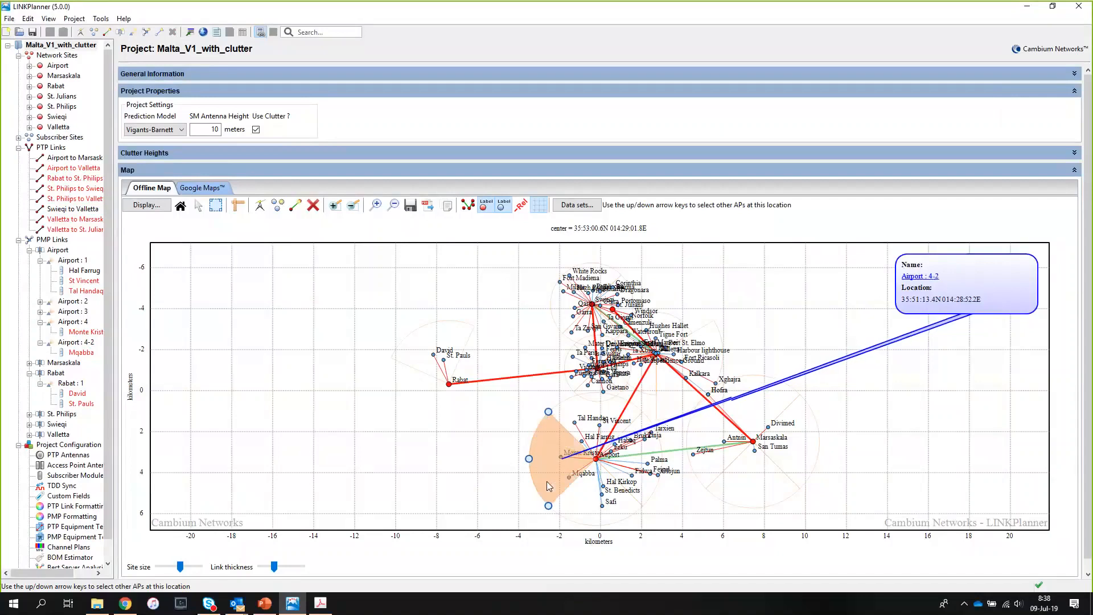
key(Down)
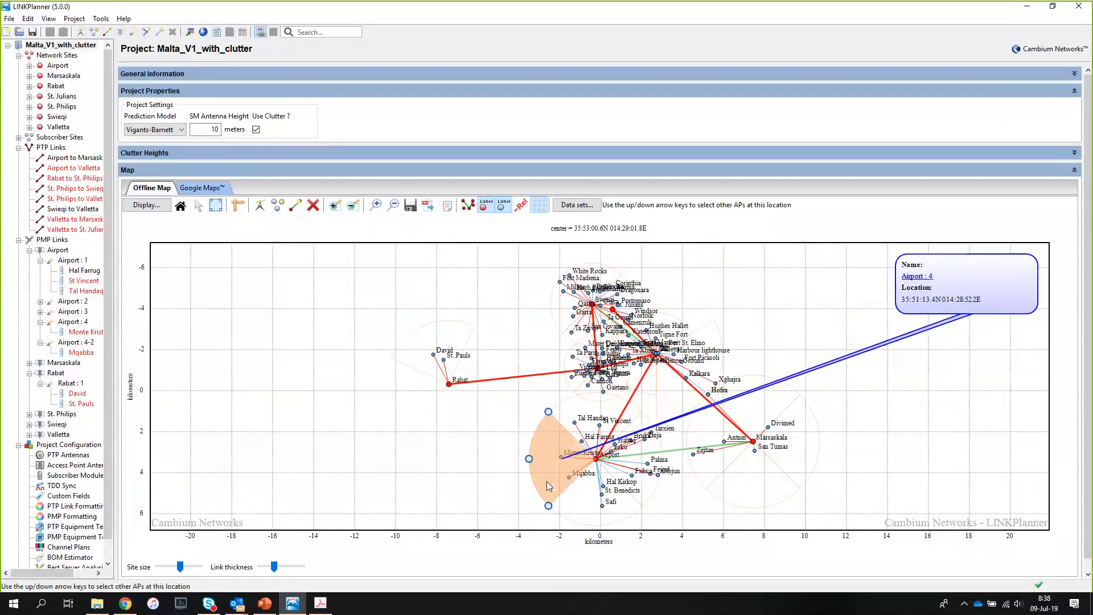
key(Up)
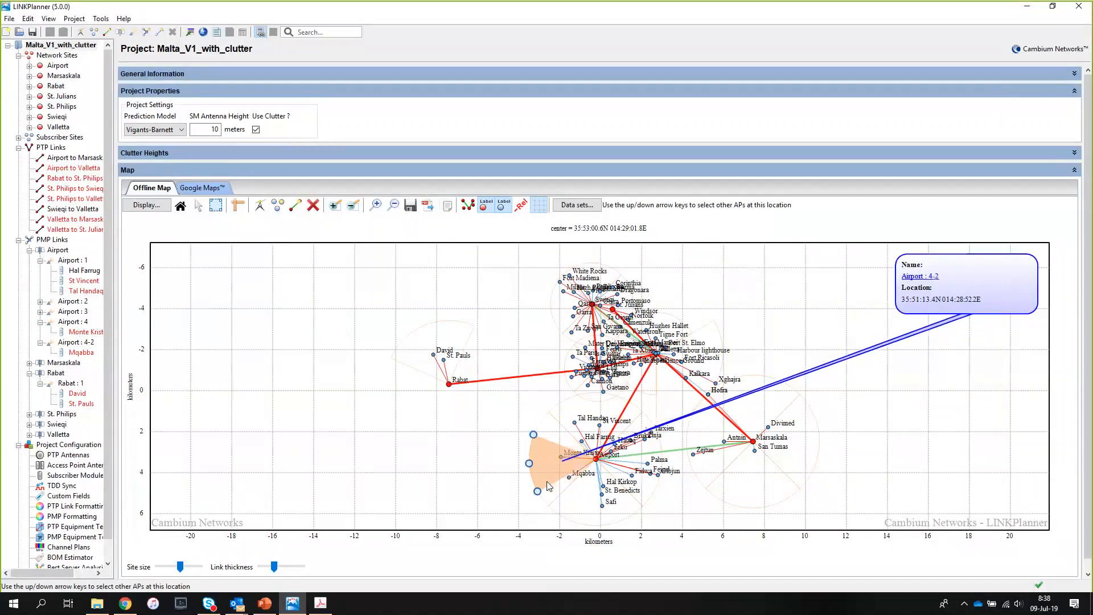
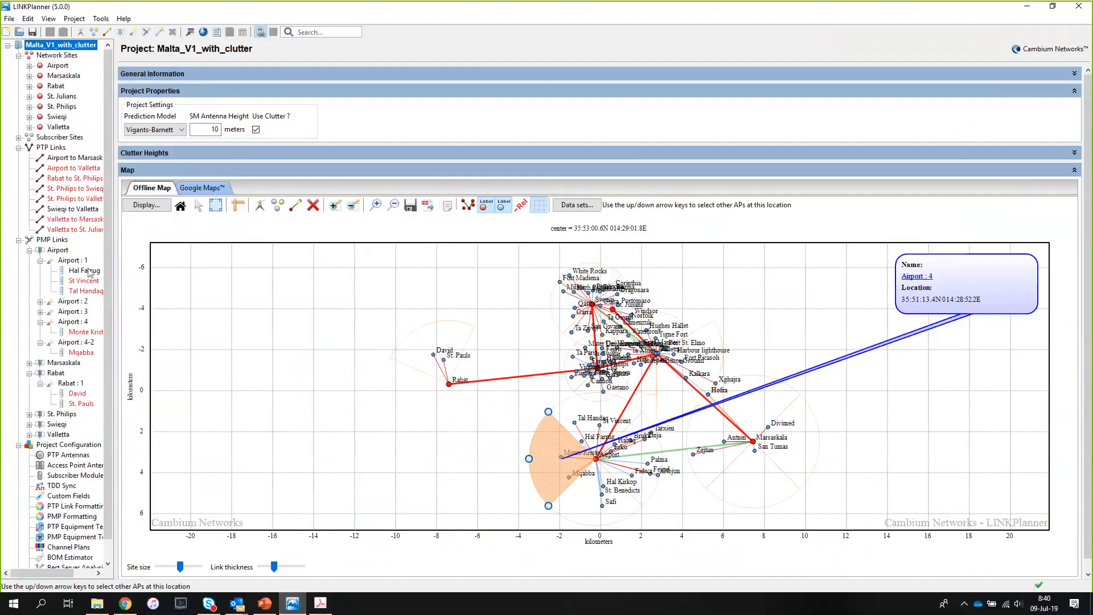
Open the Airport hub and add two access point groups named "legacy" and "project 1"
click(57, 252)
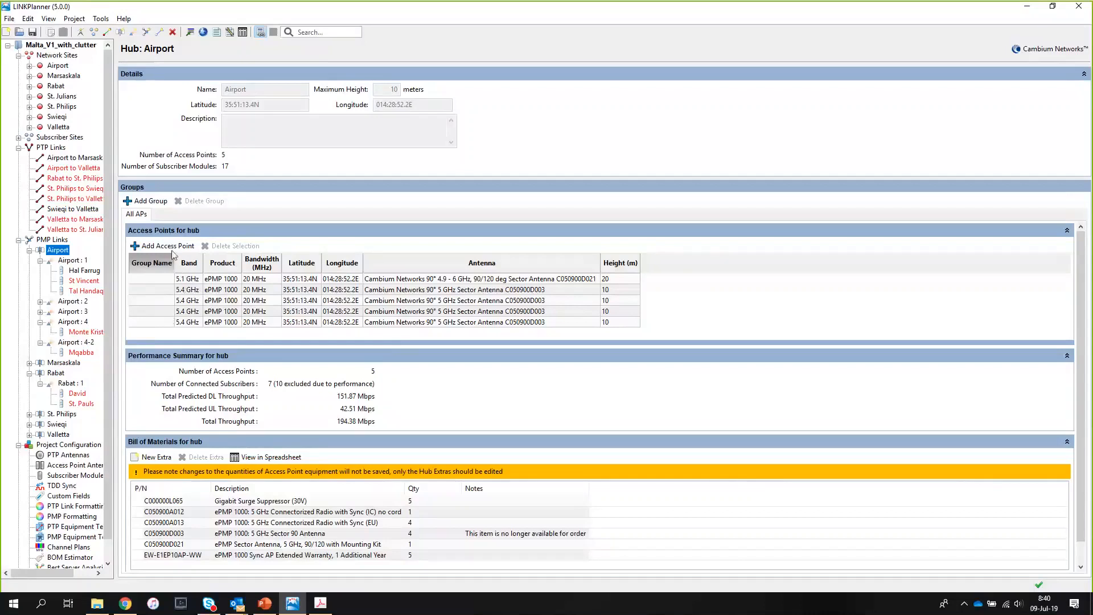
click(149, 202)
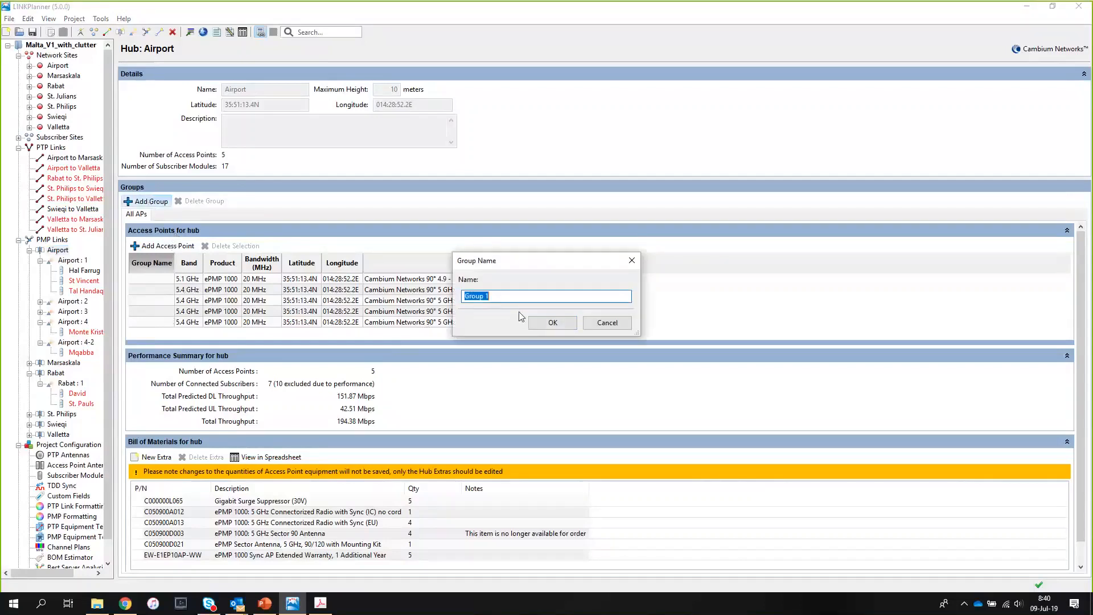
text(legacy)
key(Return)
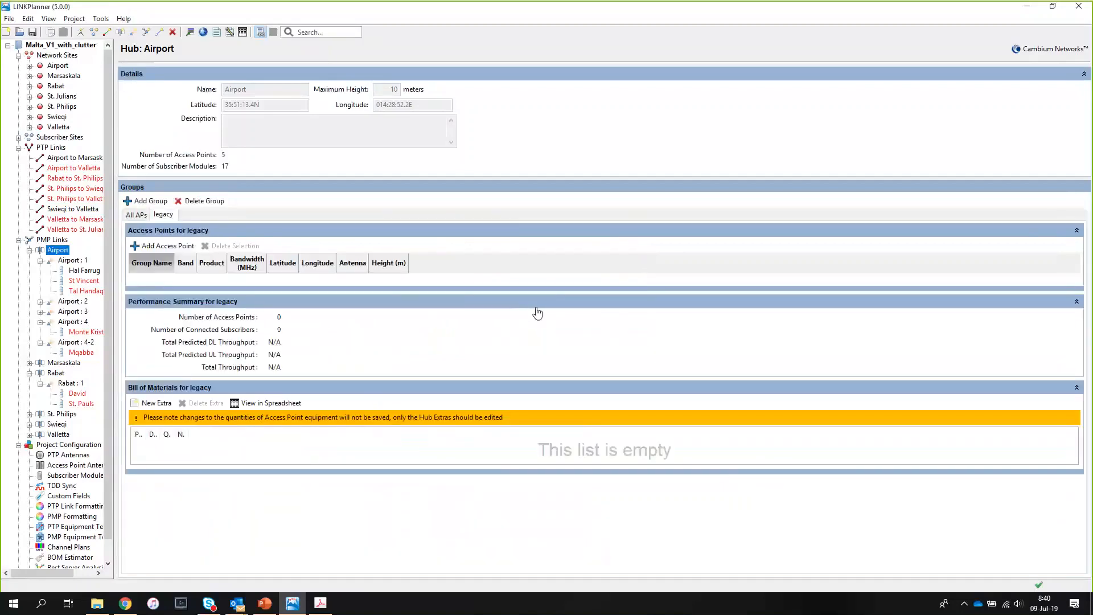
click(154, 203)
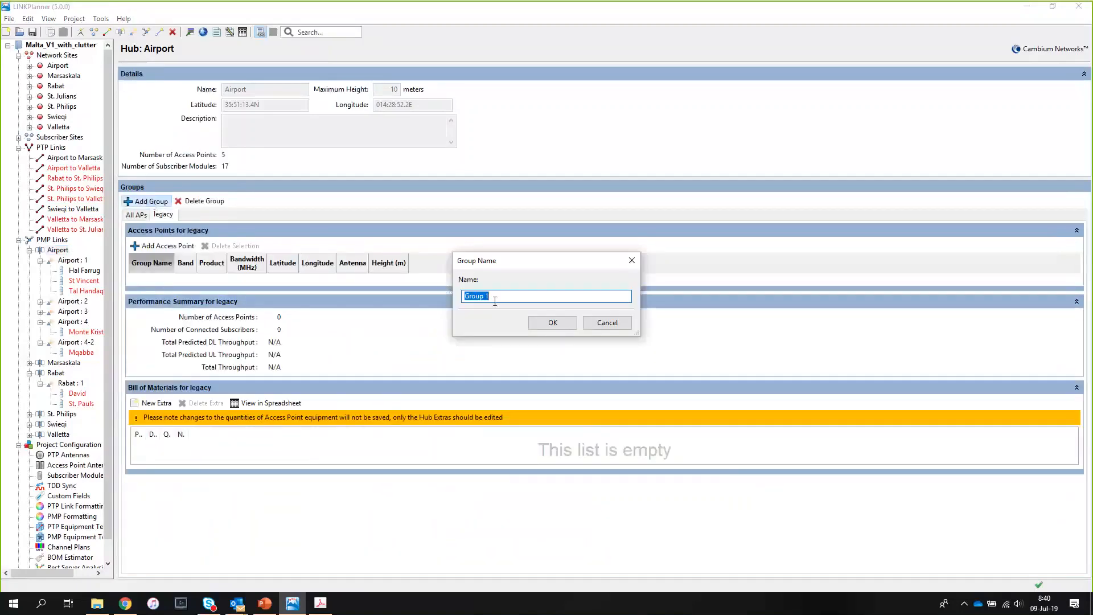
text(project 1)
key(Return)
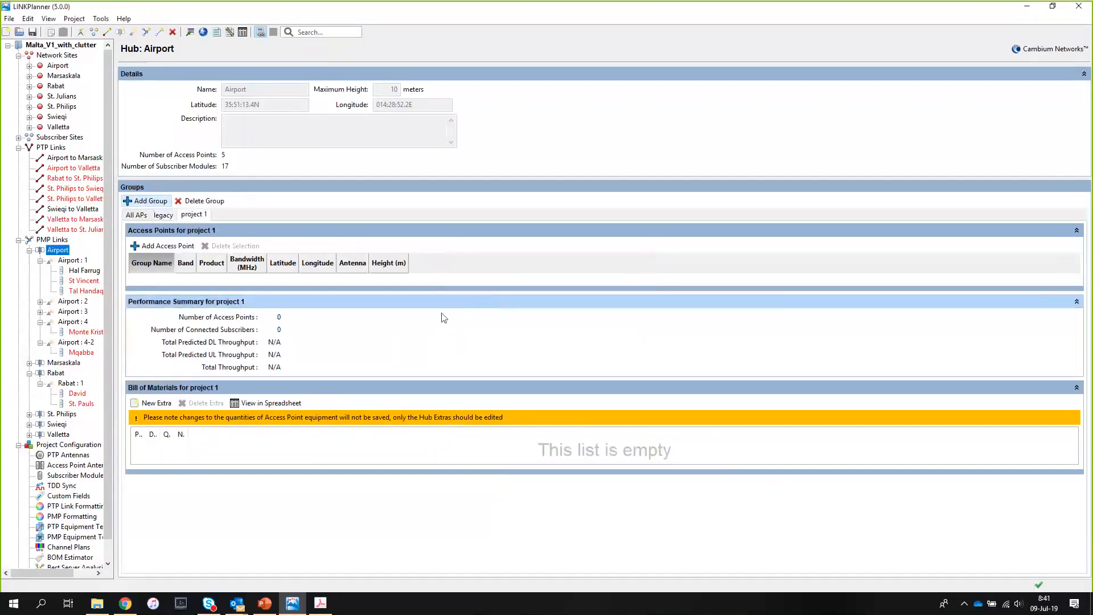
Compare the access point lists of the All APs, legacy and project 1 groups for the Airport hub
click(163, 215)
click(135, 216)
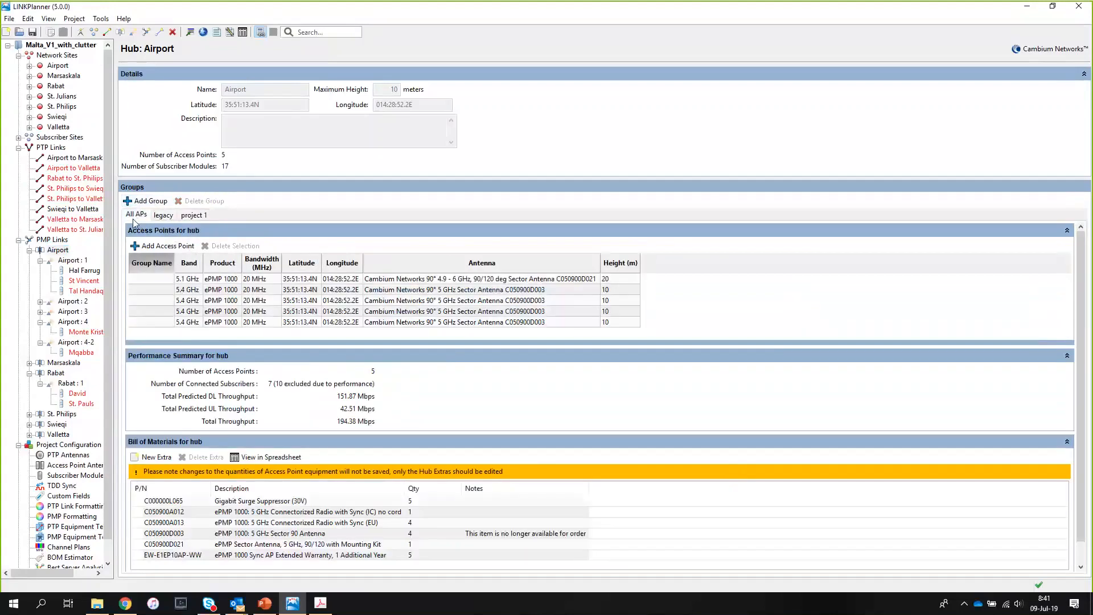
click(163, 216)
click(194, 217)
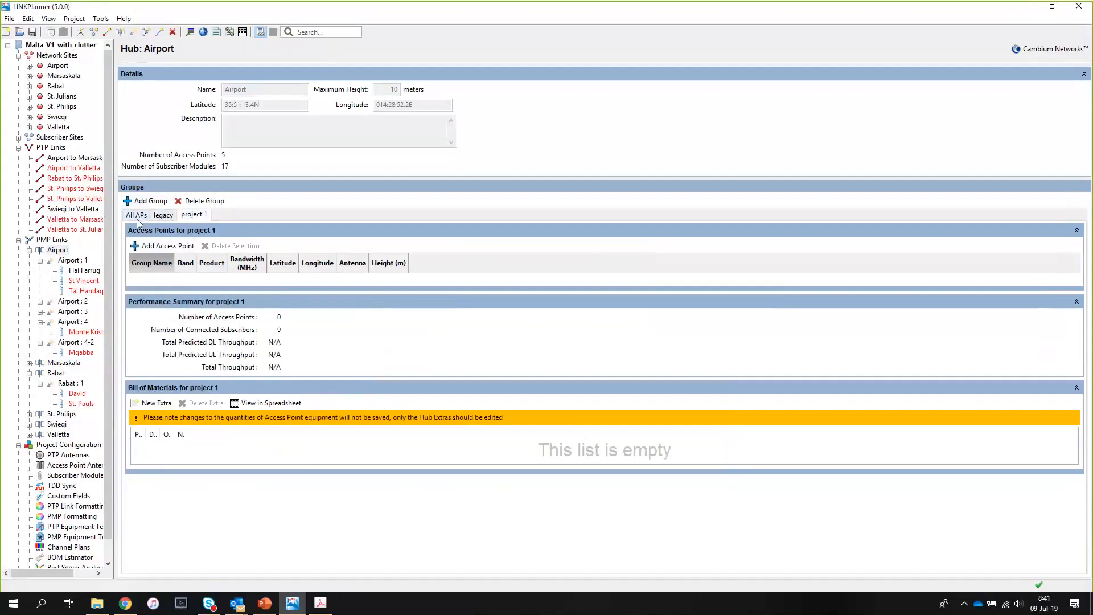
click(137, 220)
click(194, 217)
click(168, 215)
click(195, 217)
click(137, 220)
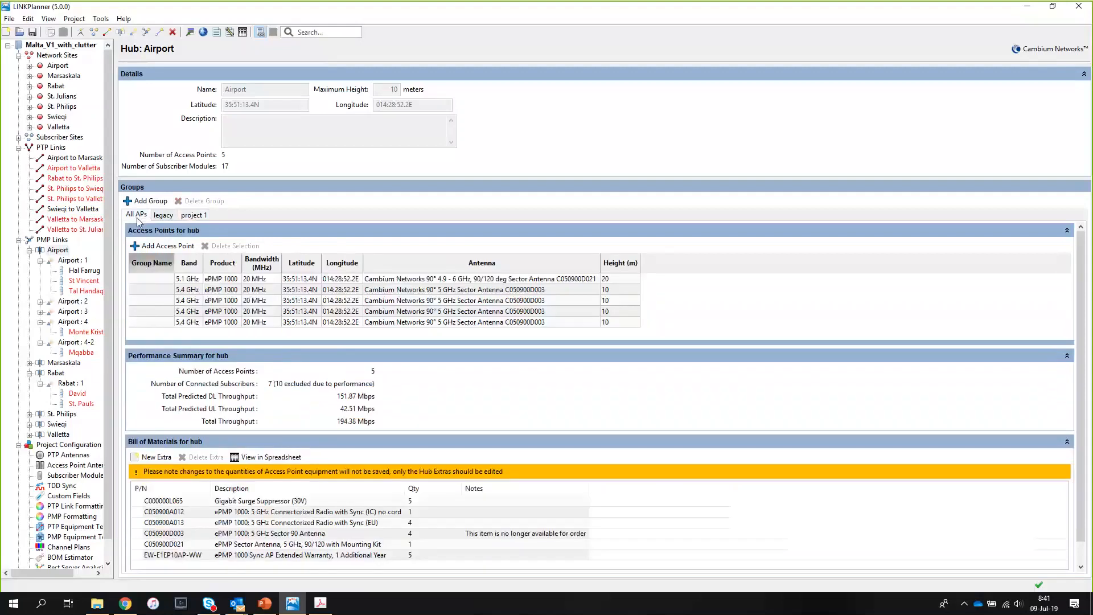
Assign the 5.1 GHz access point to group "project 1" and one 5.4 GHz access point to group "legacy"
click(152, 278)
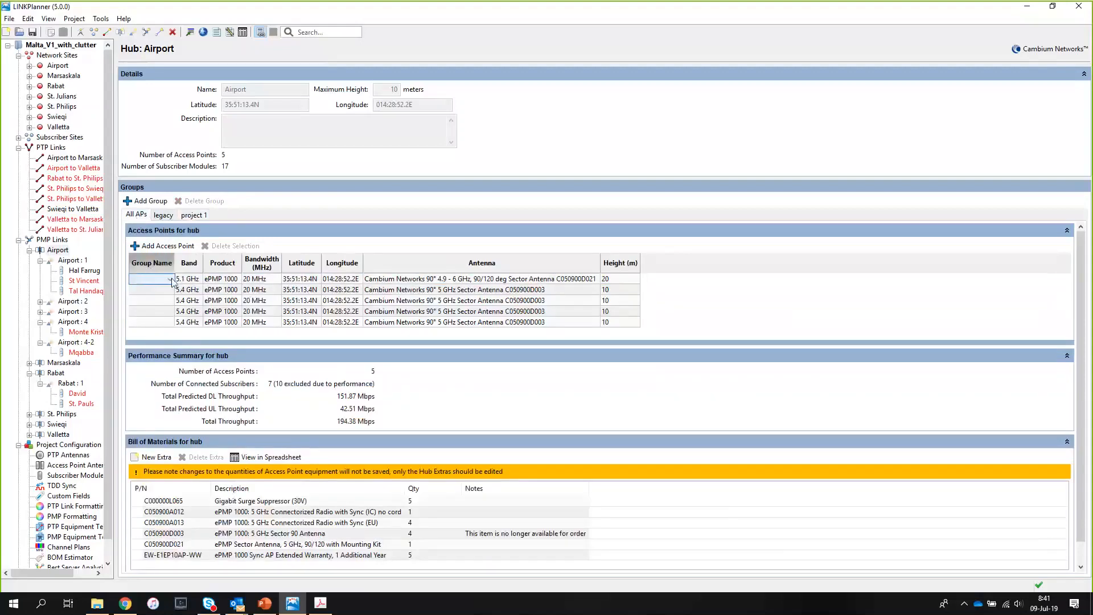
click(171, 280)
click(150, 306)
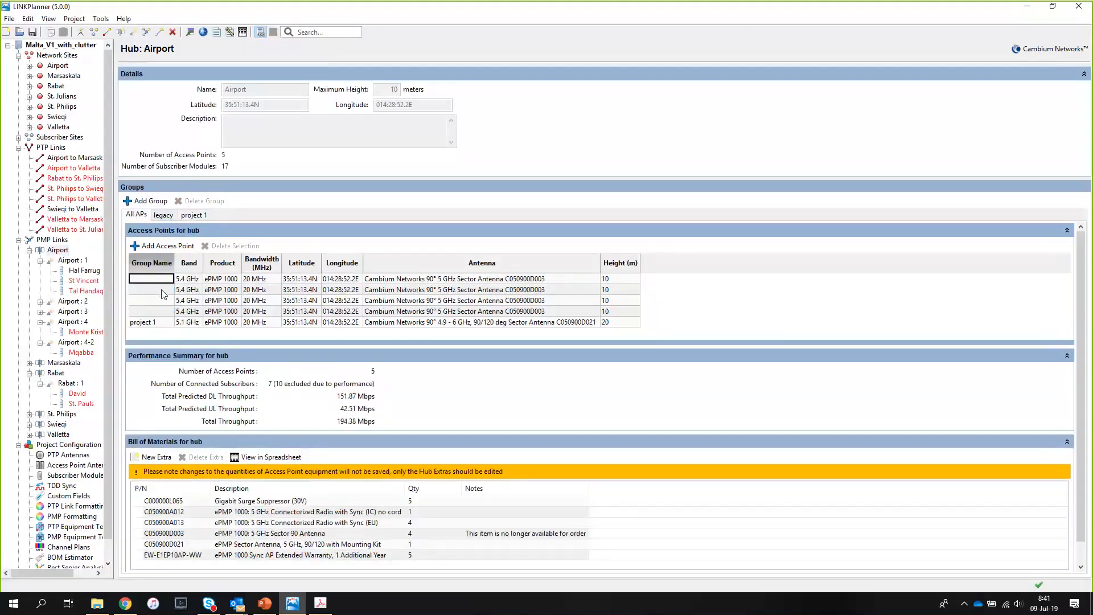
click(165, 279)
click(171, 279)
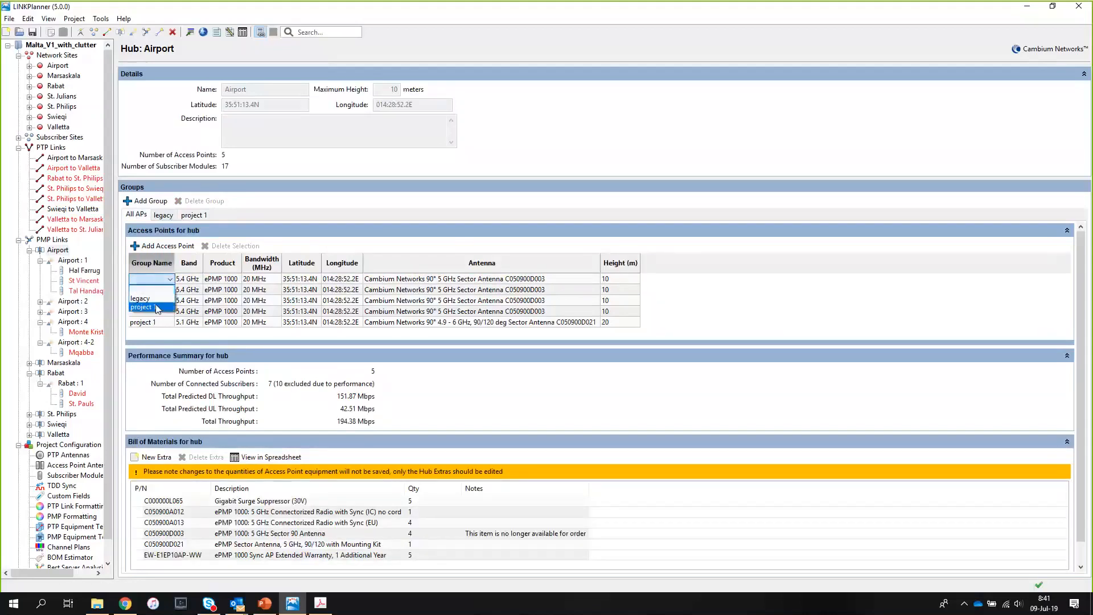
click(149, 298)
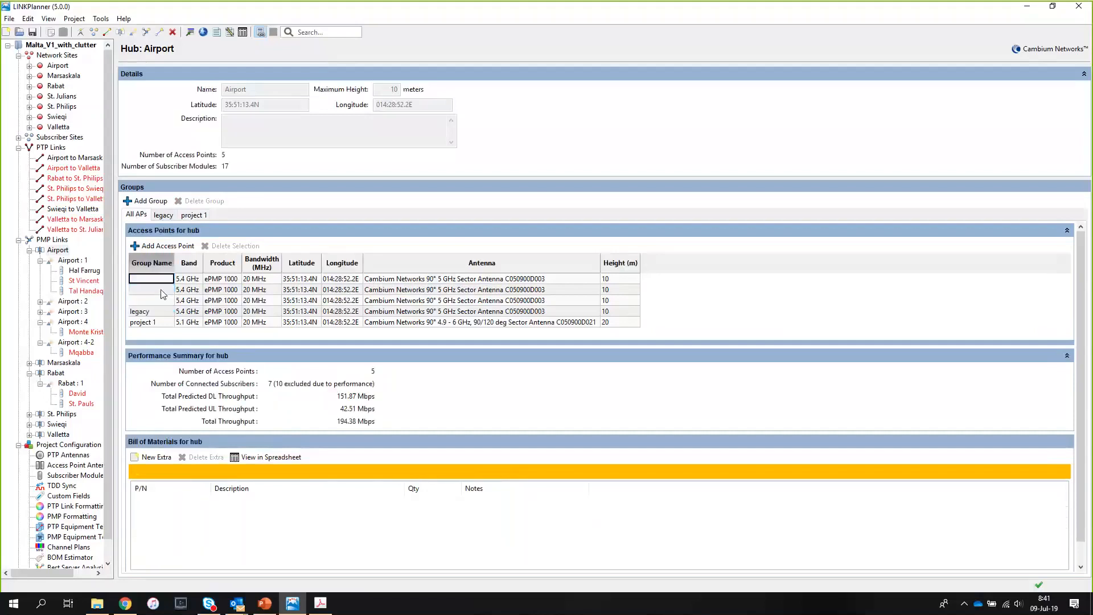
Select the three remaining ungrouped 5.4 GHz access points together and set their group name to "legacy"
click(162, 290)
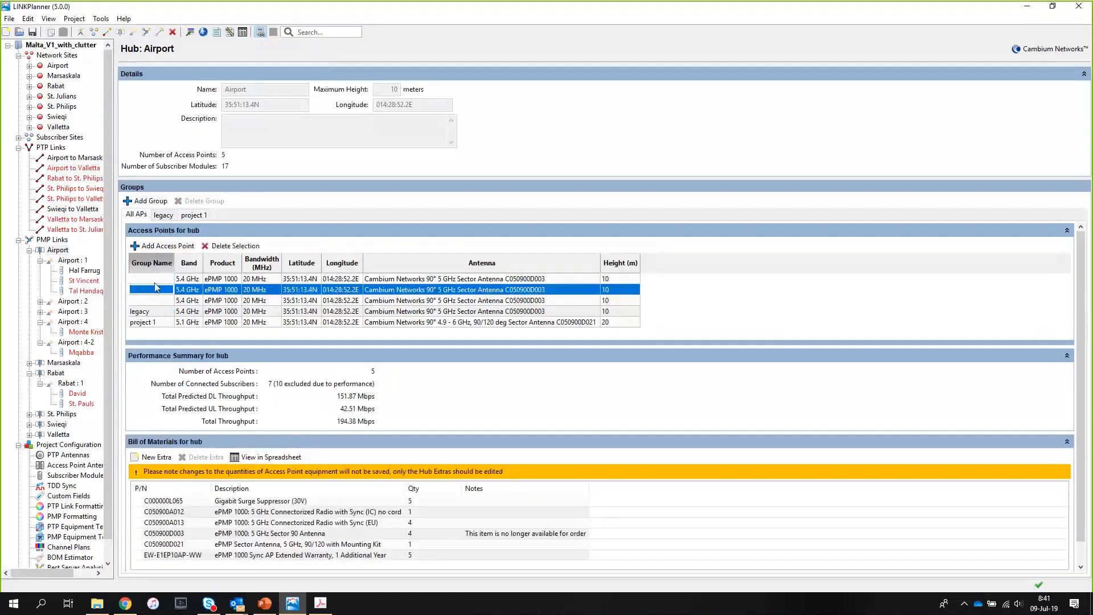
click(155, 279)
shift+click(155, 301)
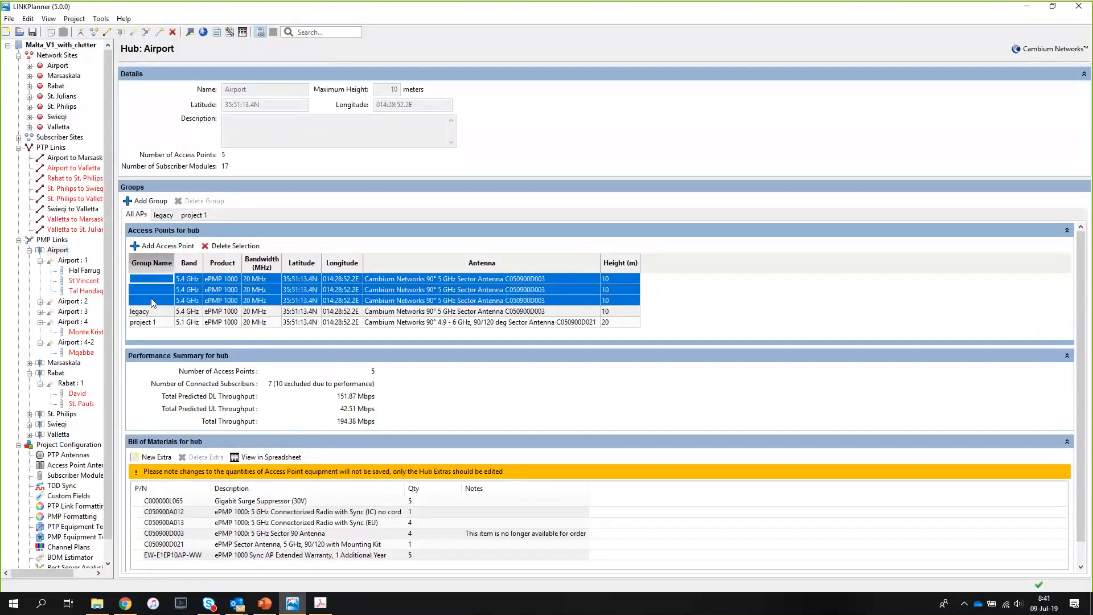
right_click(153, 302)
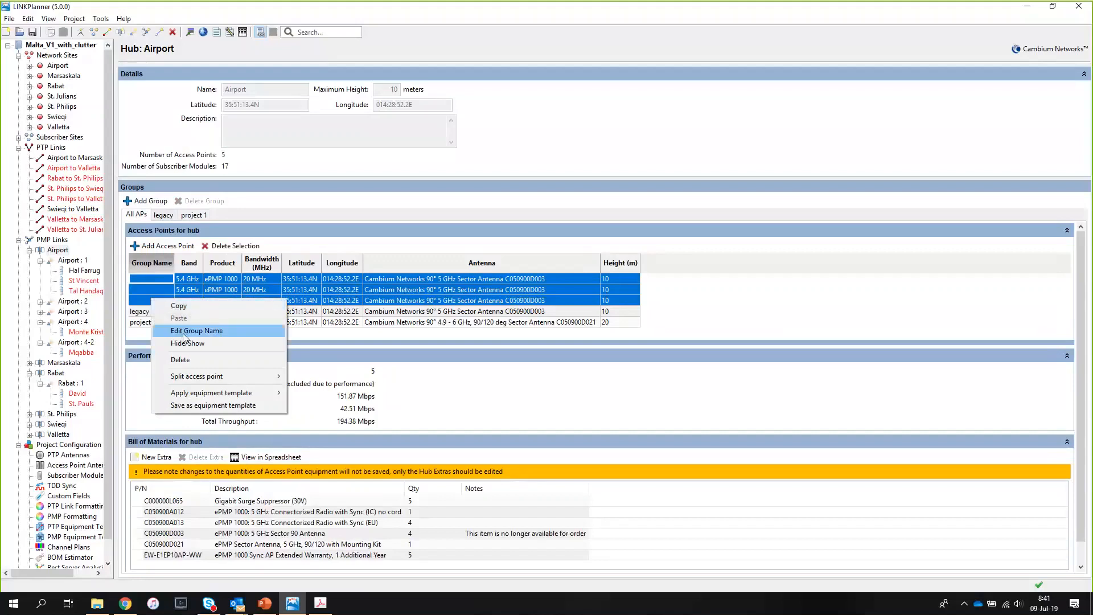
click(183, 331)
click(169, 301)
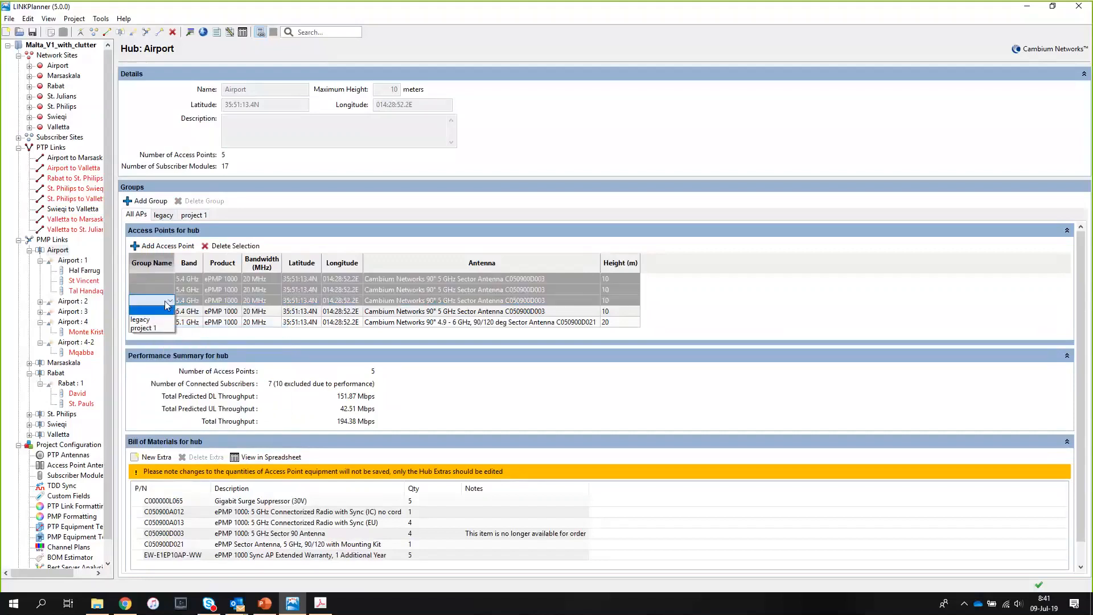
click(158, 322)
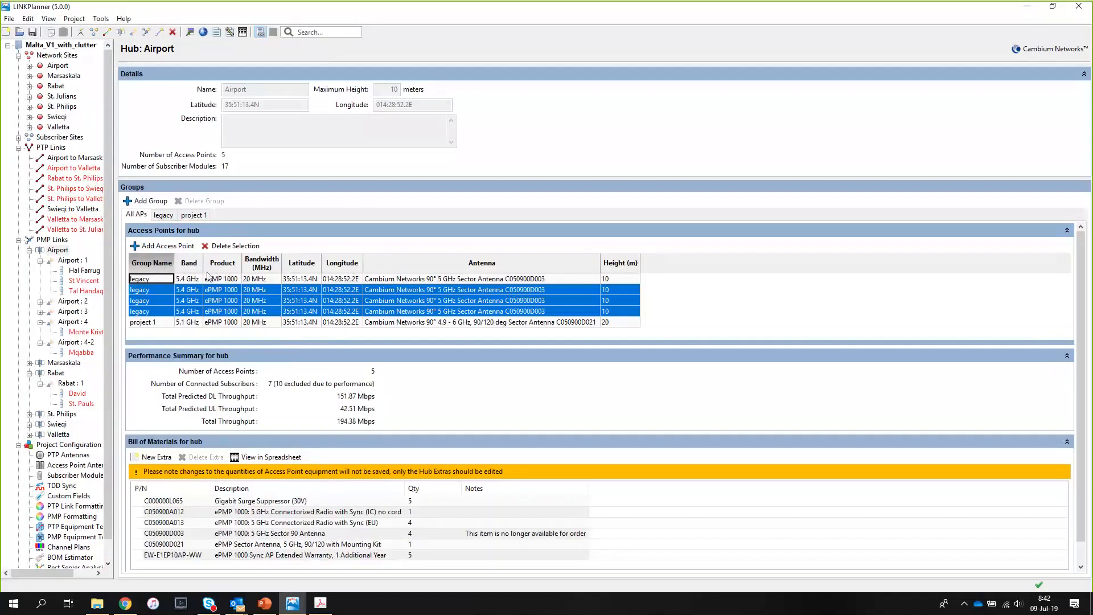
Sort the hub's access points by group name in both directions, and finally by band
click(153, 264)
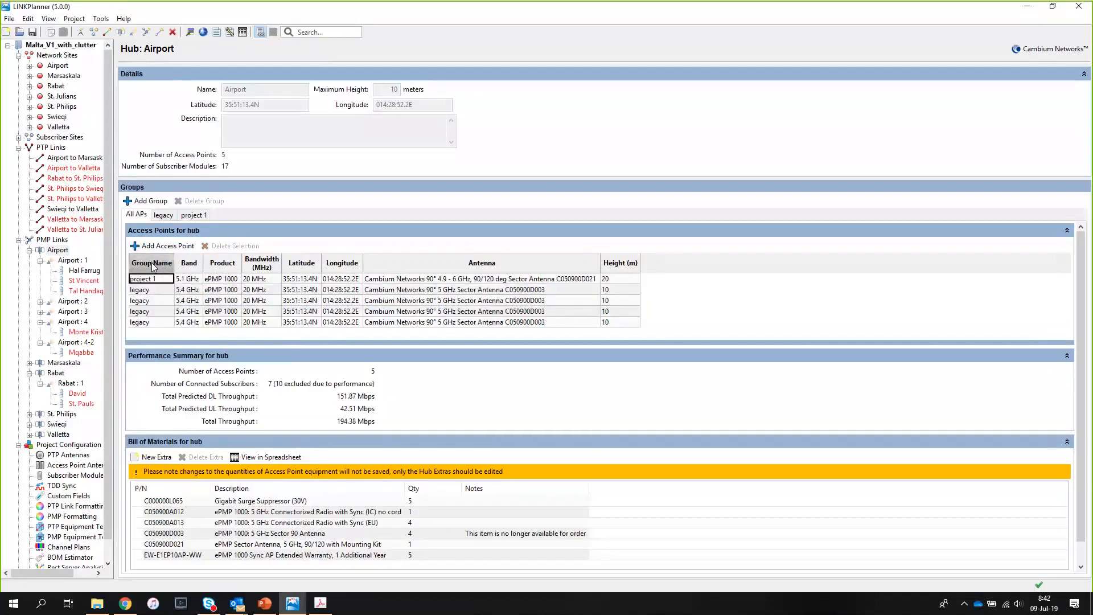
click(162, 265)
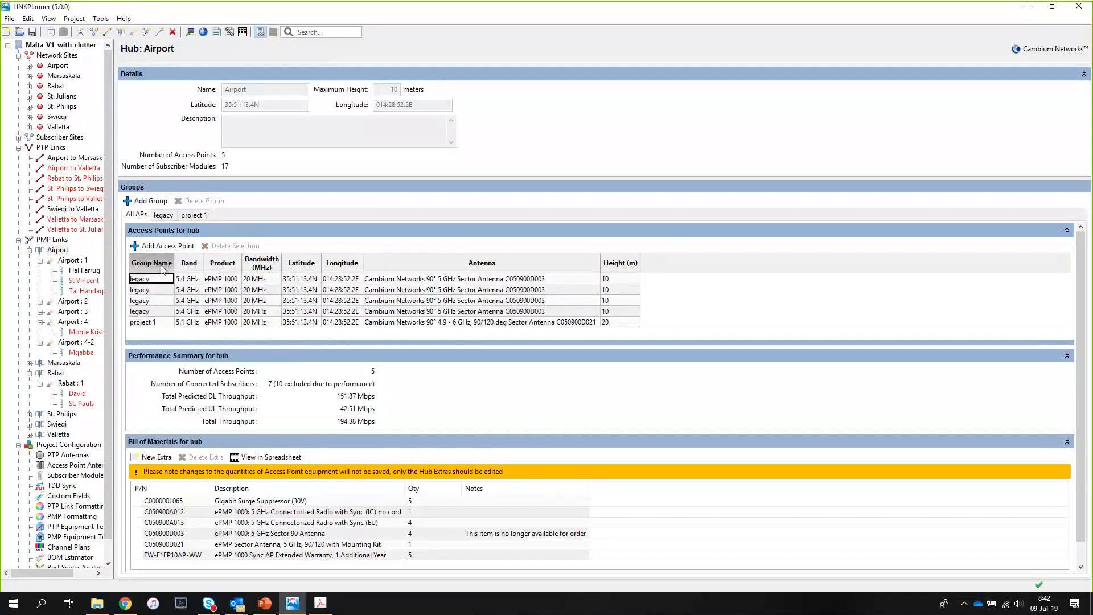
click(191, 265)
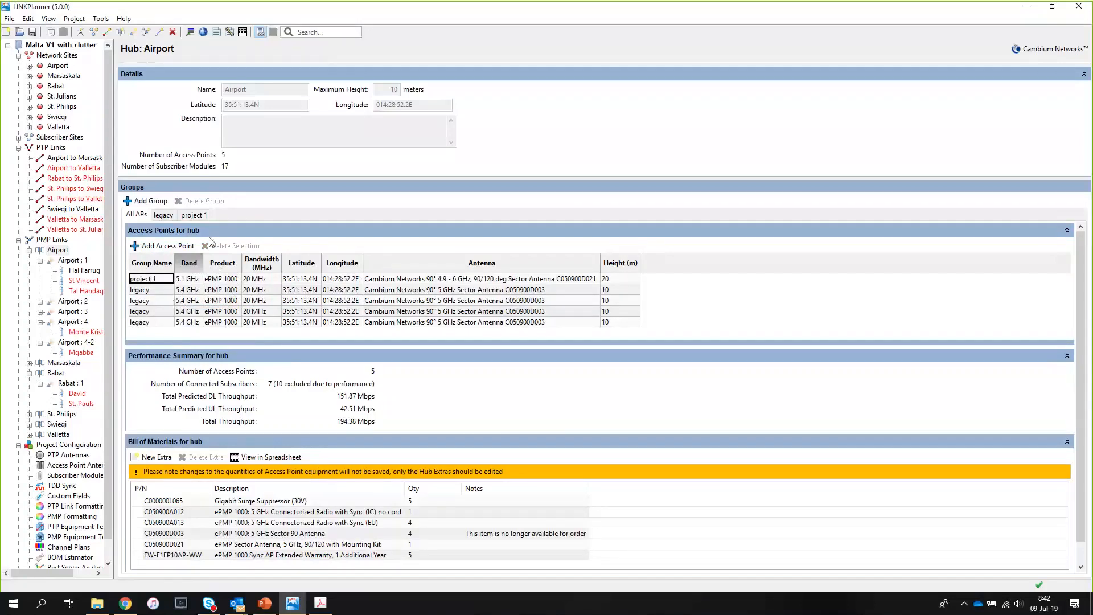
Review the access points, performance summary and bill of materials of the legacy and project 1 groups, then return to All APs
click(164, 217)
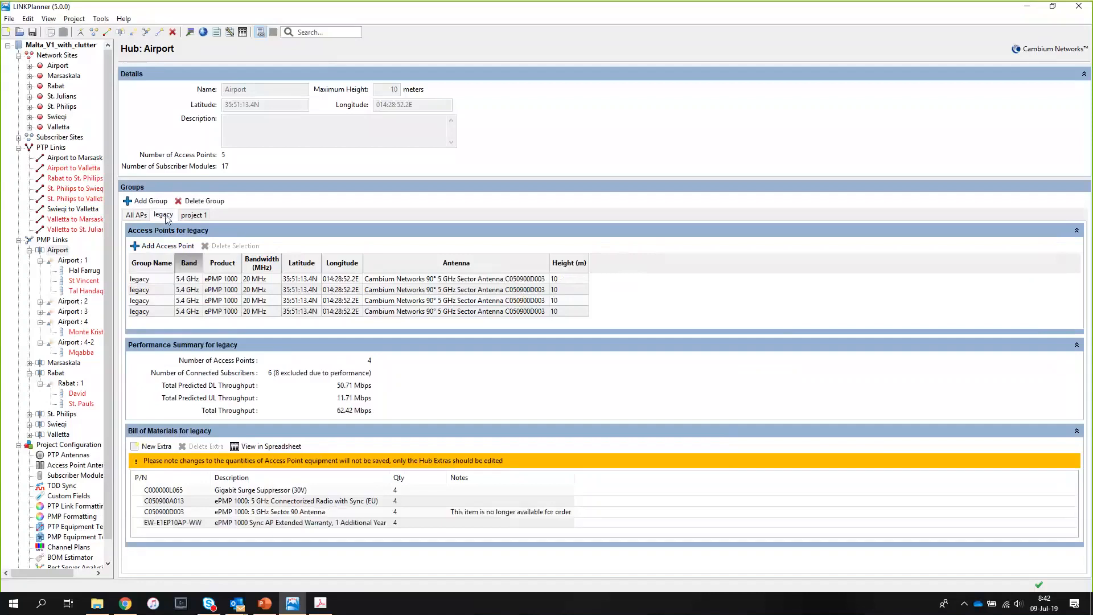
click(192, 215)
drag(246, 312, 245, 444)
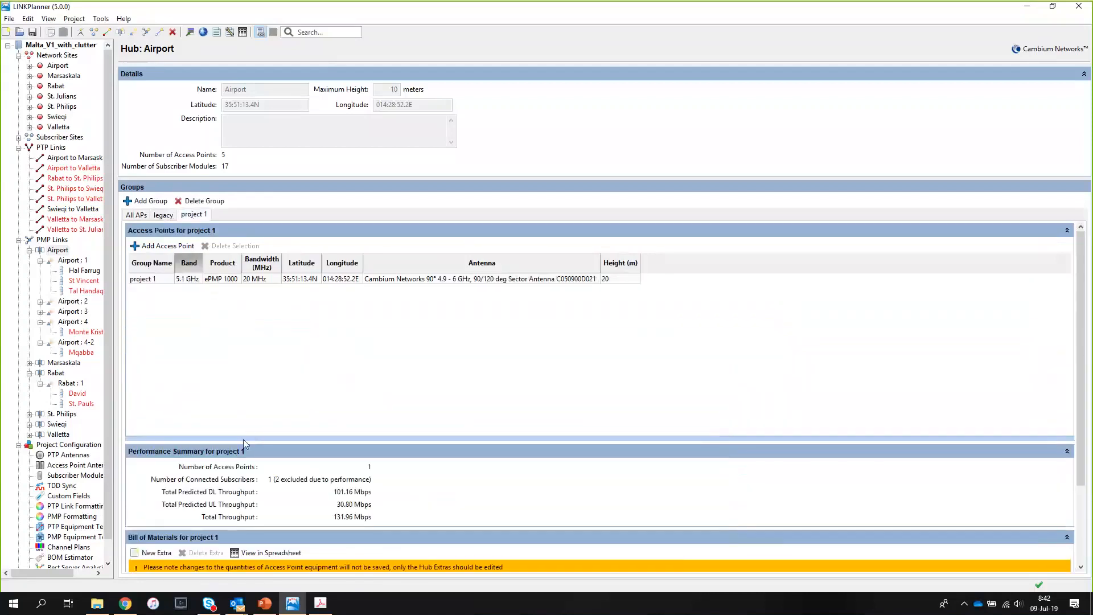
click(163, 215)
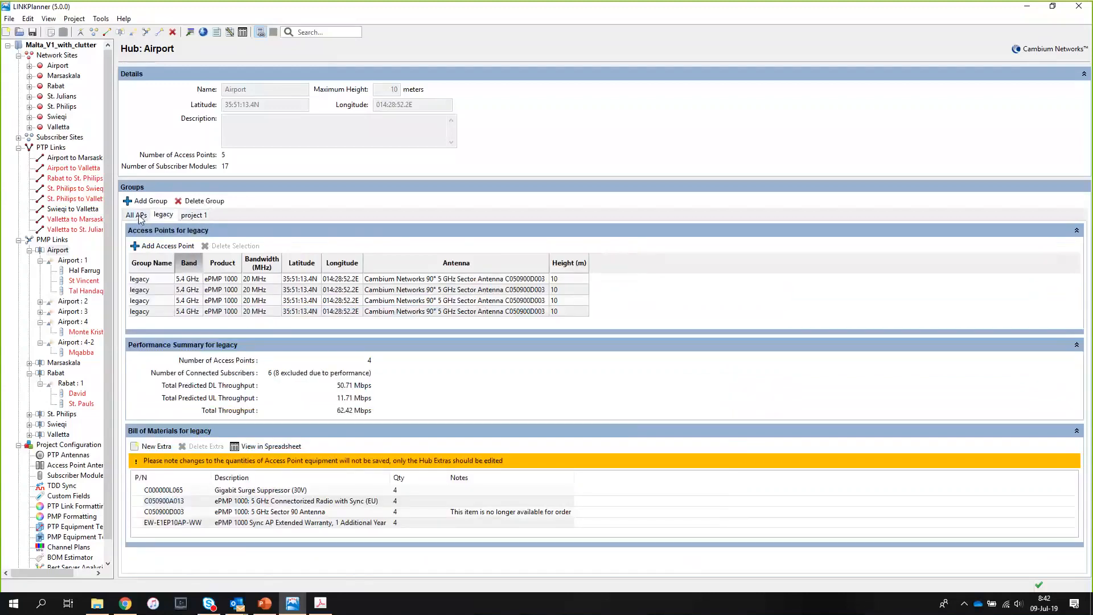
click(140, 216)
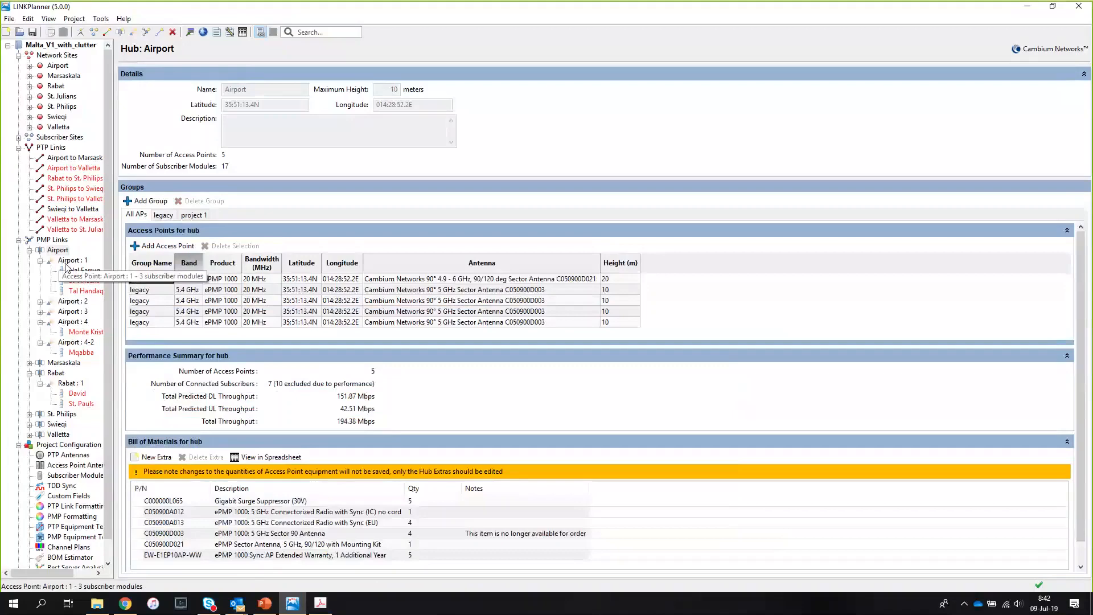
Open the whole Malta_V1_with_clutter project in Google Earth and dismiss the start-up tips
click(57, 45)
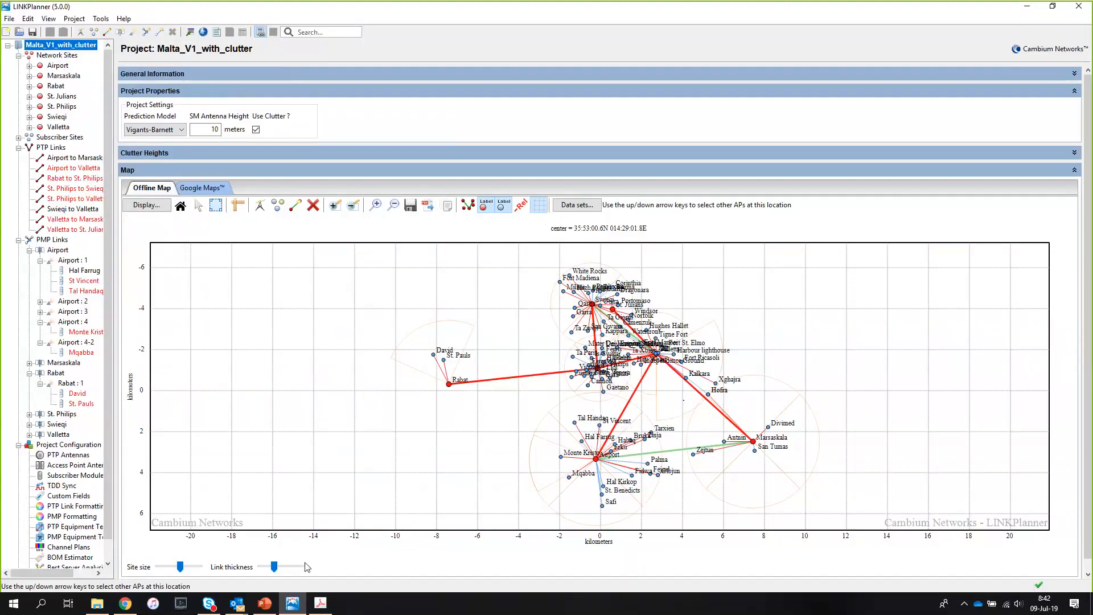
click(203, 32)
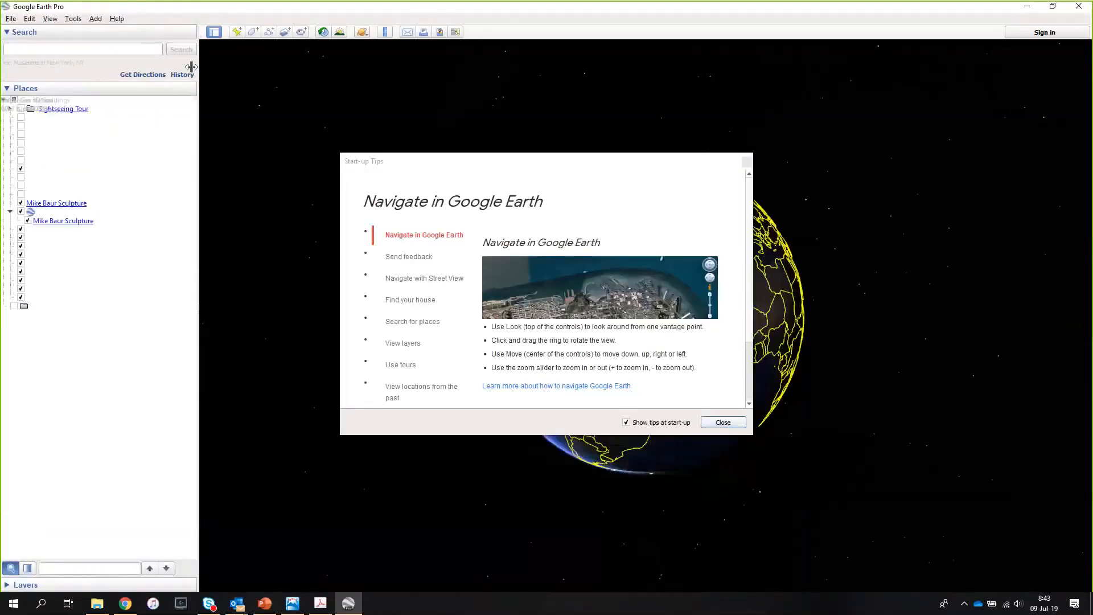
click(722, 422)
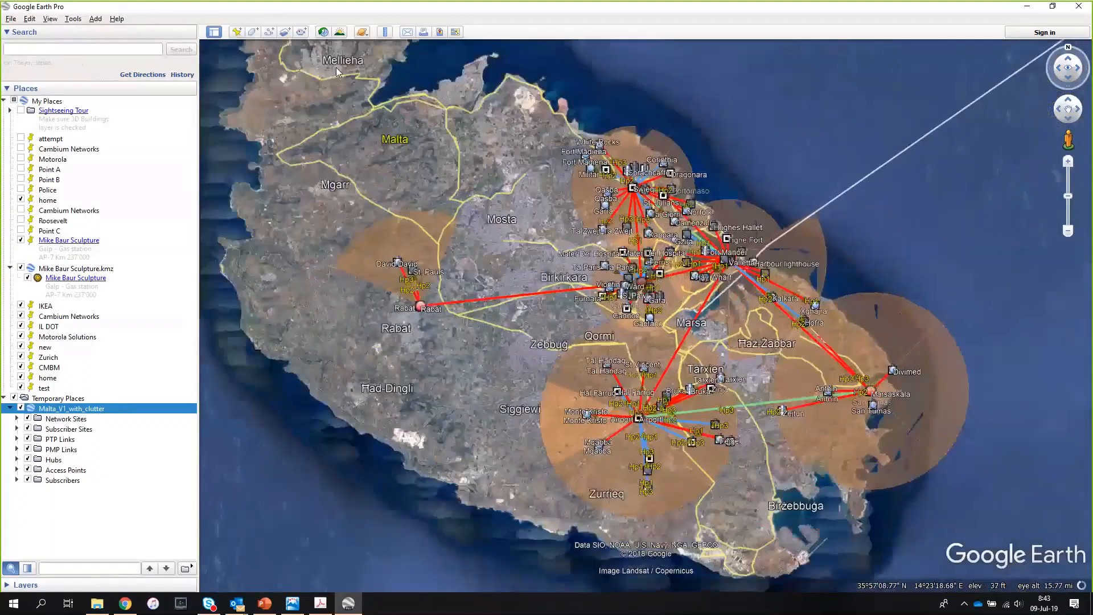
Add a placemark north of the Airport hub at about 35°52'20"N, 14°29'00"E and name it with a person's first name
click(237, 31)
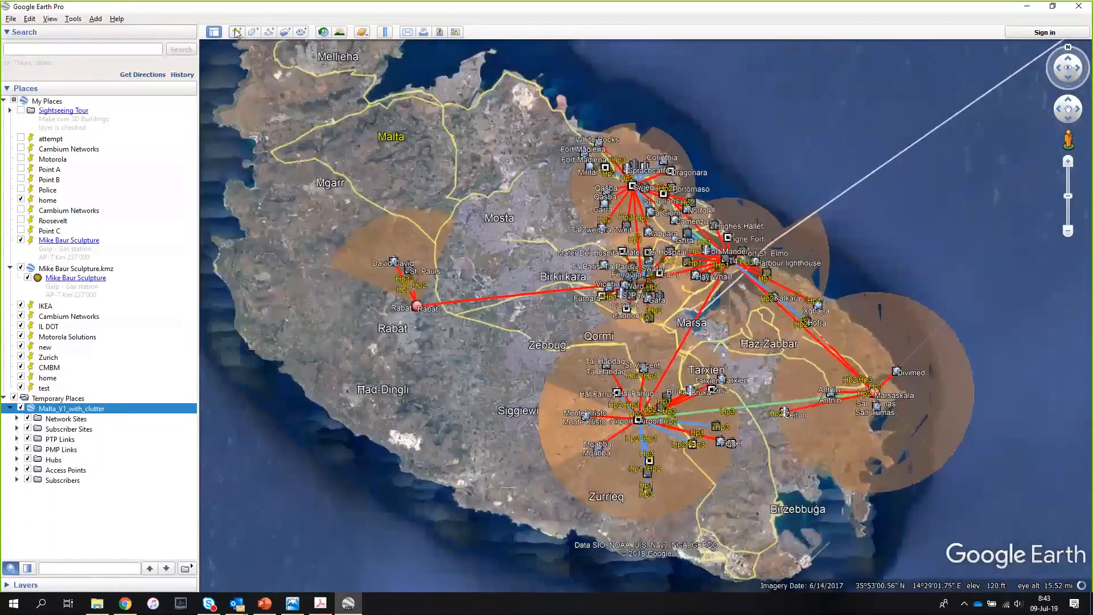
drag(650, 306, 646, 354)
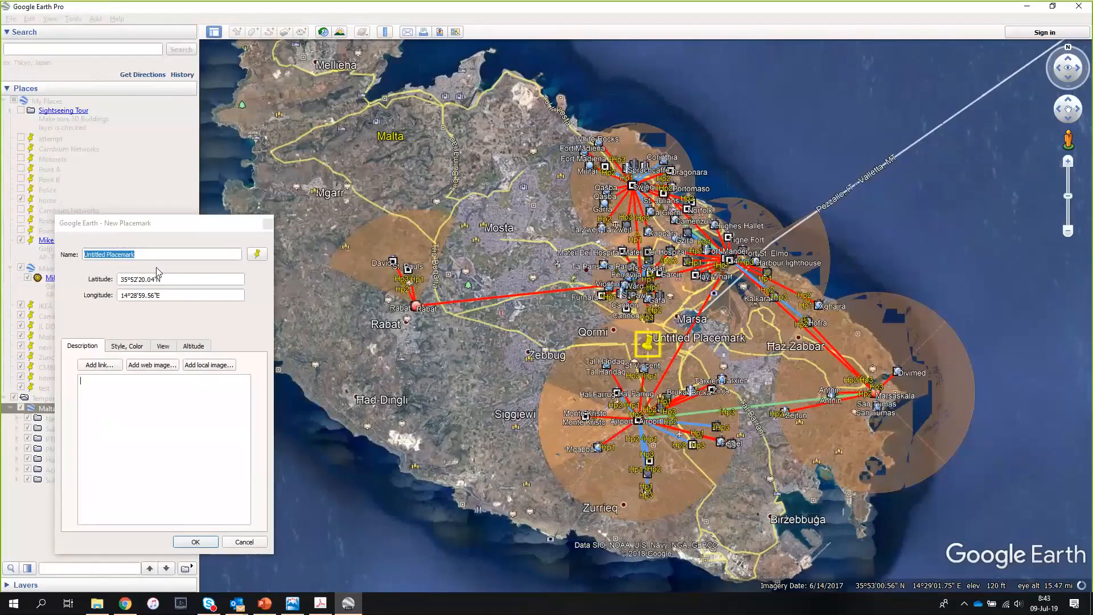
scroll(324, 340, up, 1)
click(142, 254)
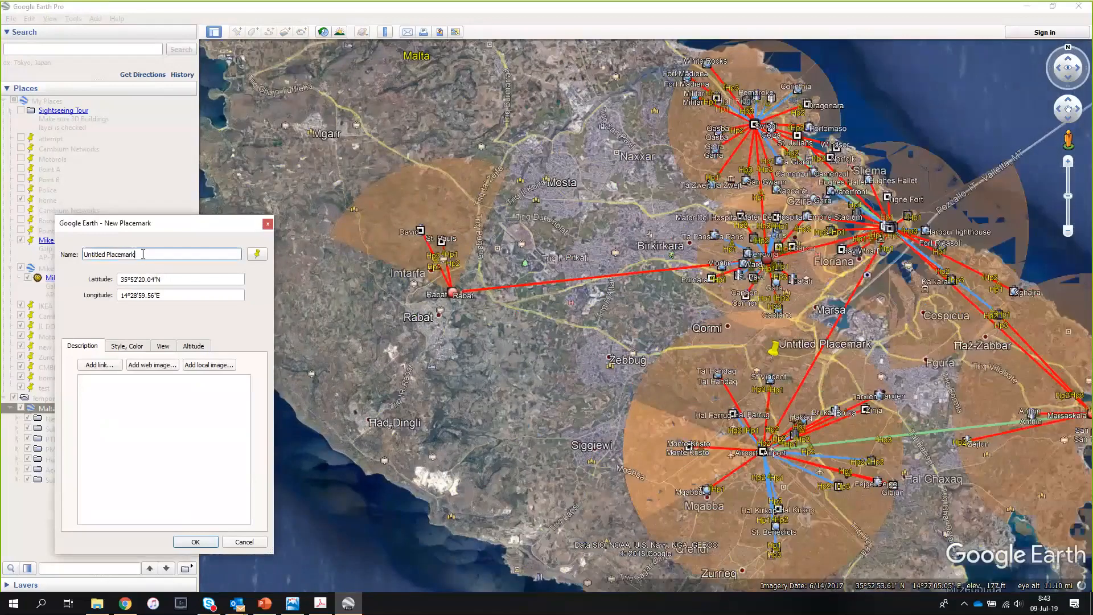
key(ctrl+a)
text(Benjam)
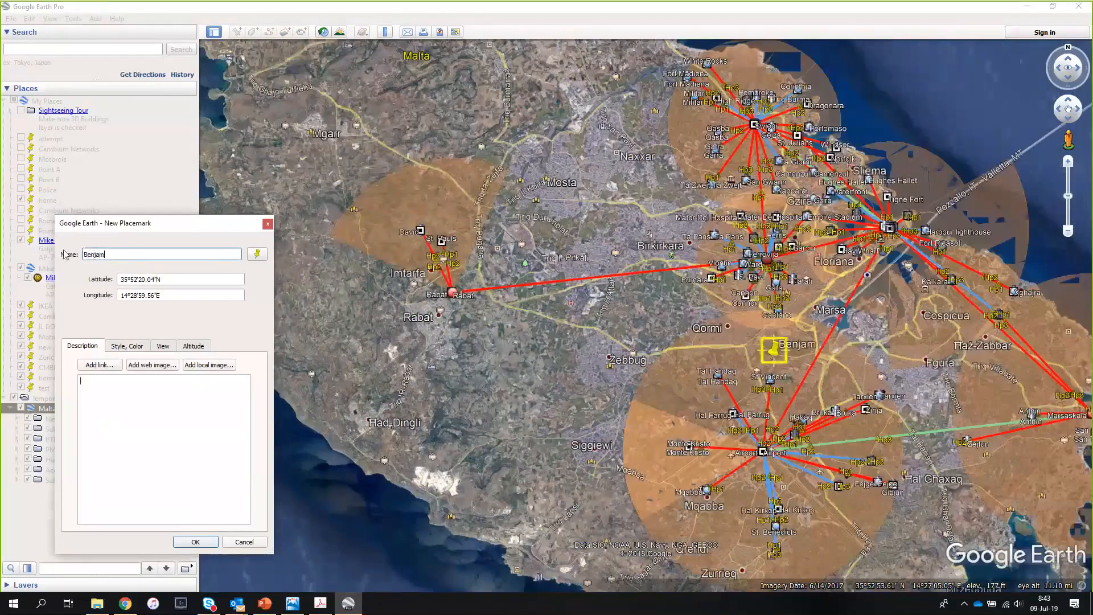
key(Tab)
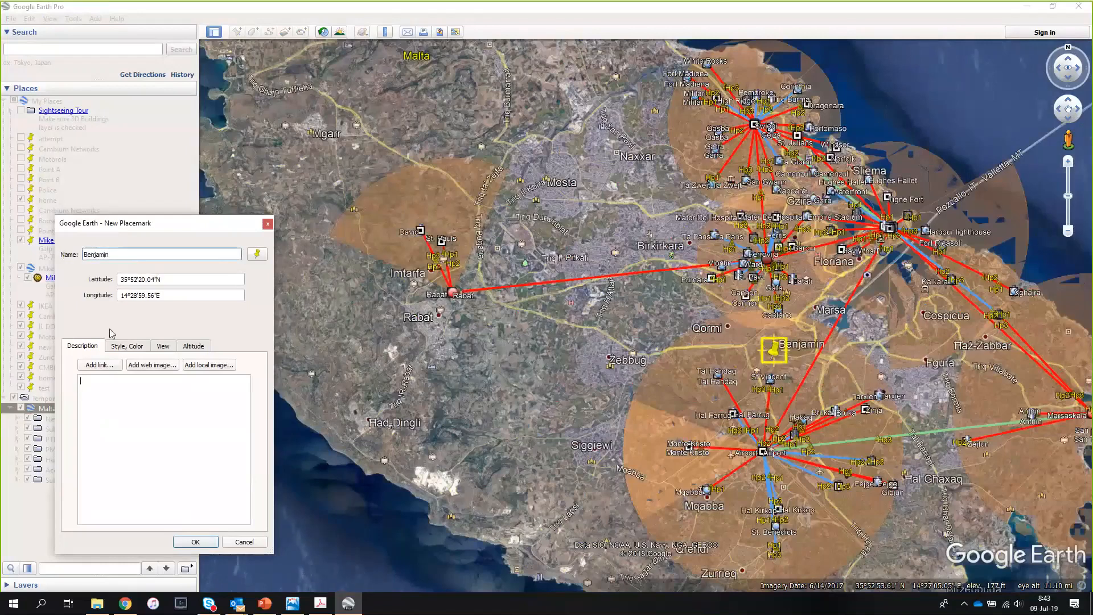
click(208, 542)
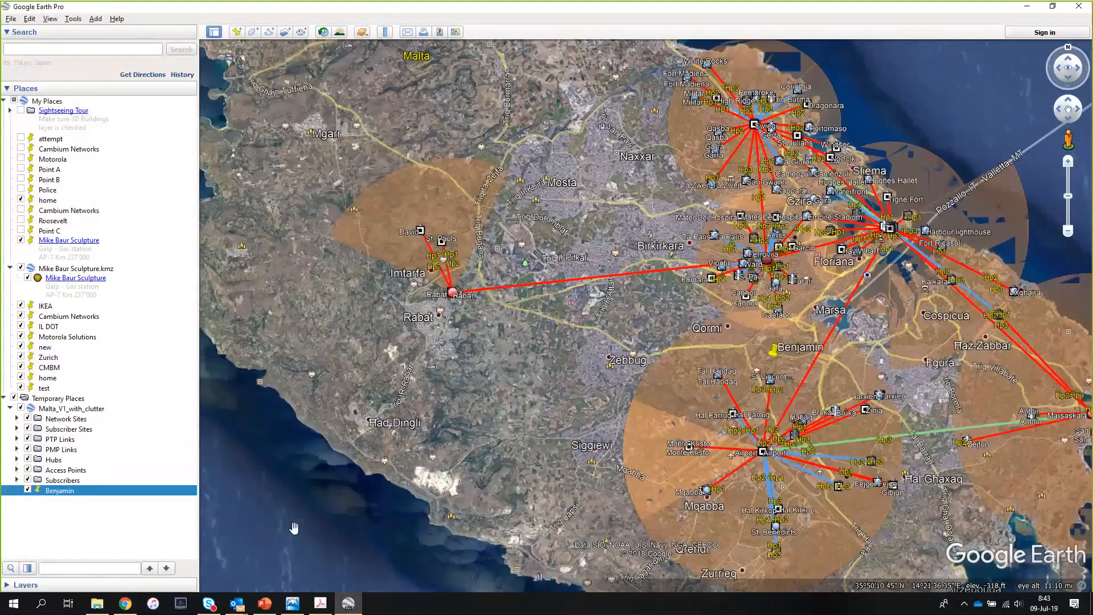
Copy the new placemark in Google Earth and paste it into the LINKPlanner project as a subscriber site
right_click(773, 351)
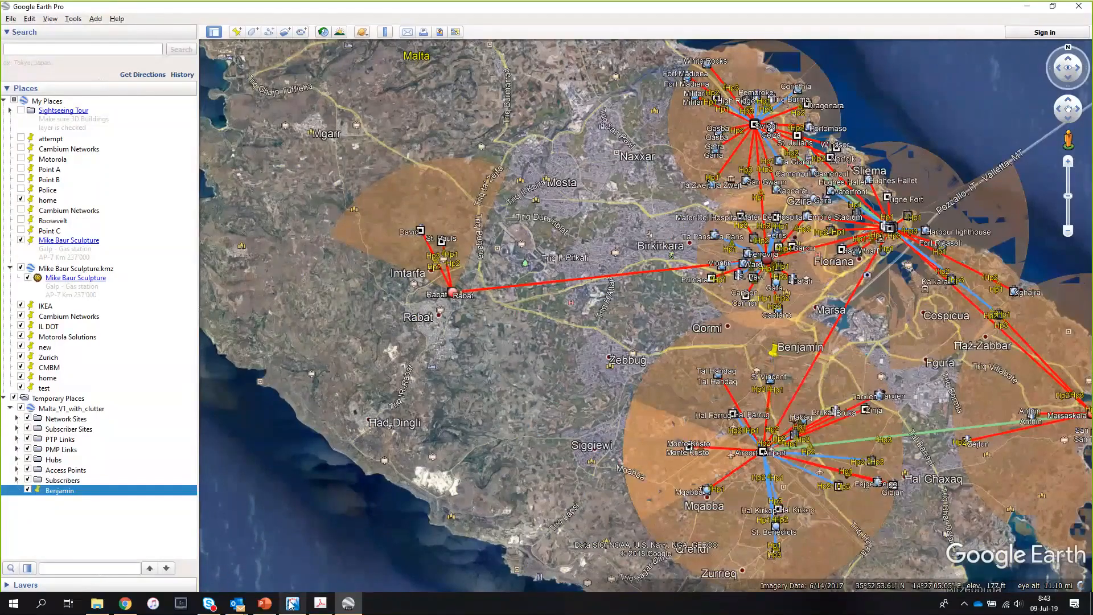
click(292, 603)
click(27, 18)
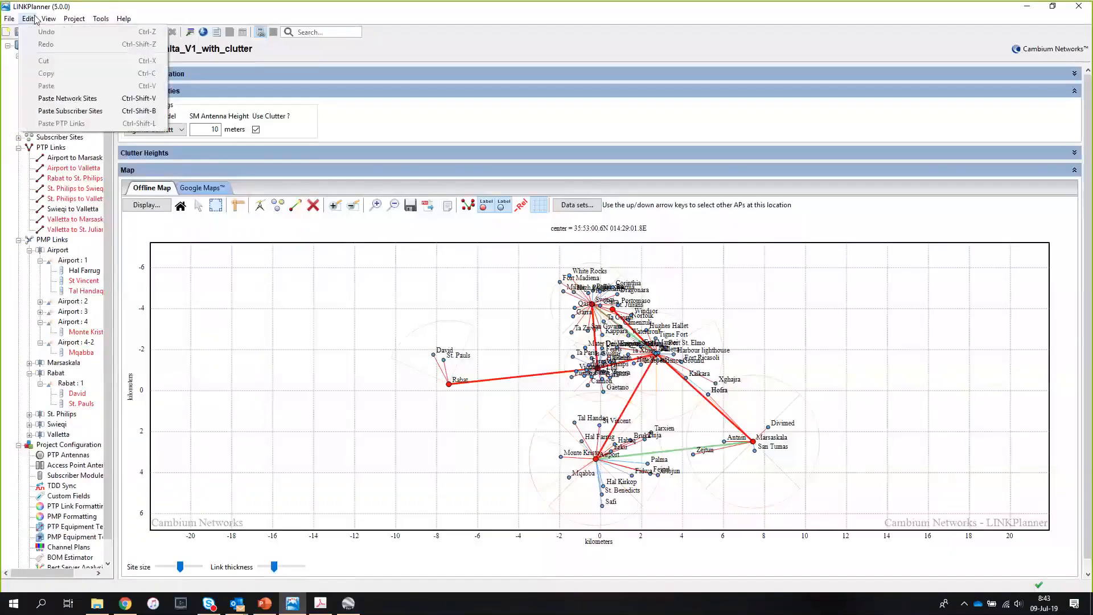
click(60, 111)
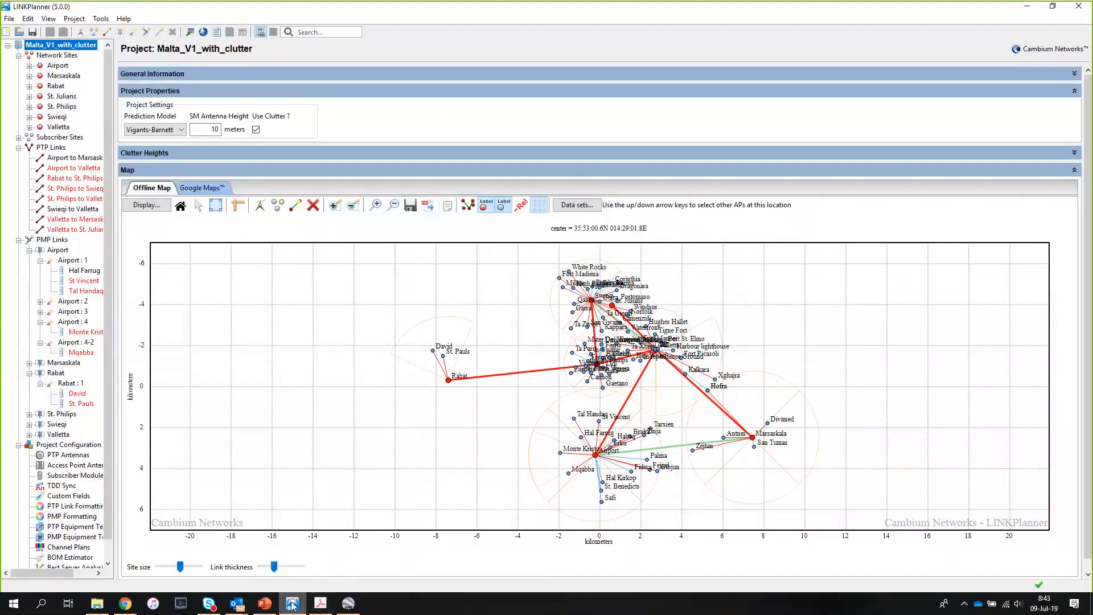
Switch to Google Earth to look over the area around the new placemark, then go back to the LINKPlanner project
click(351, 606)
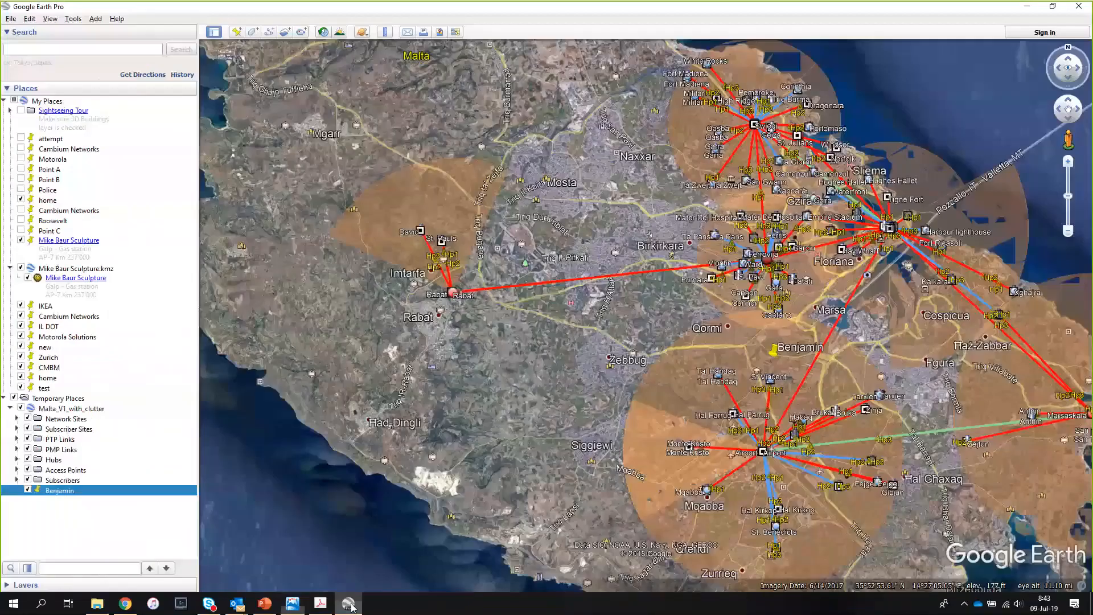
drag(590, 376, 364, 334)
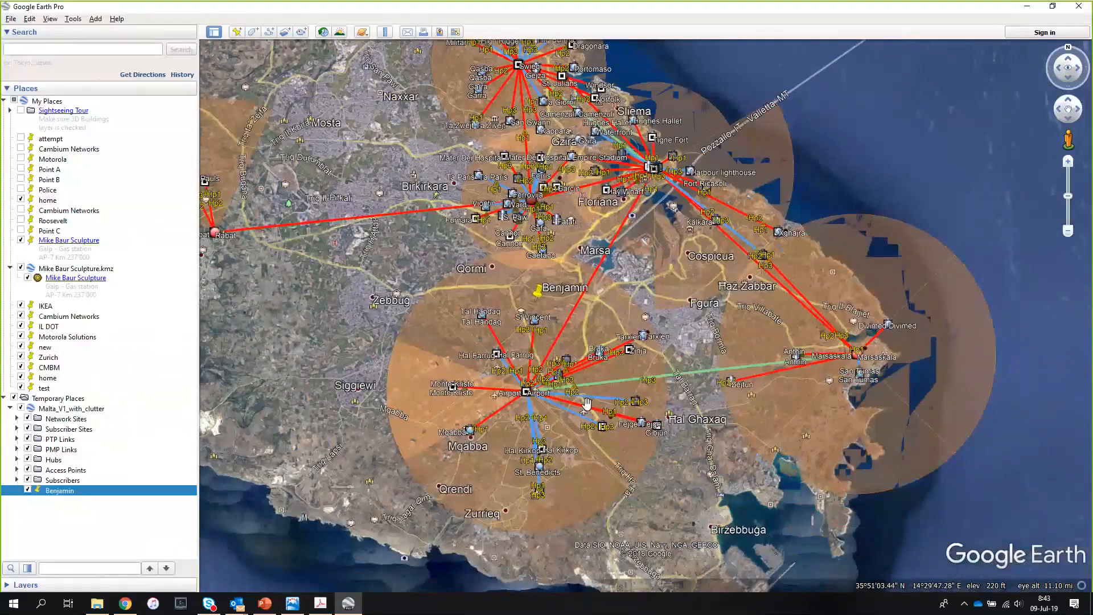
click(292, 606)
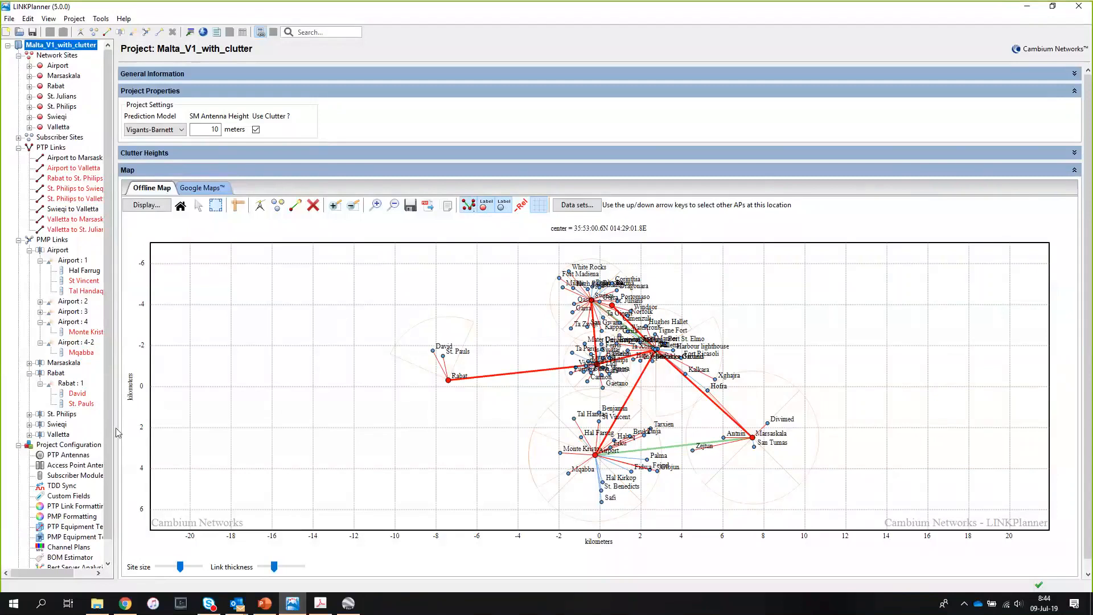
scroll(114, 435, down, 1)
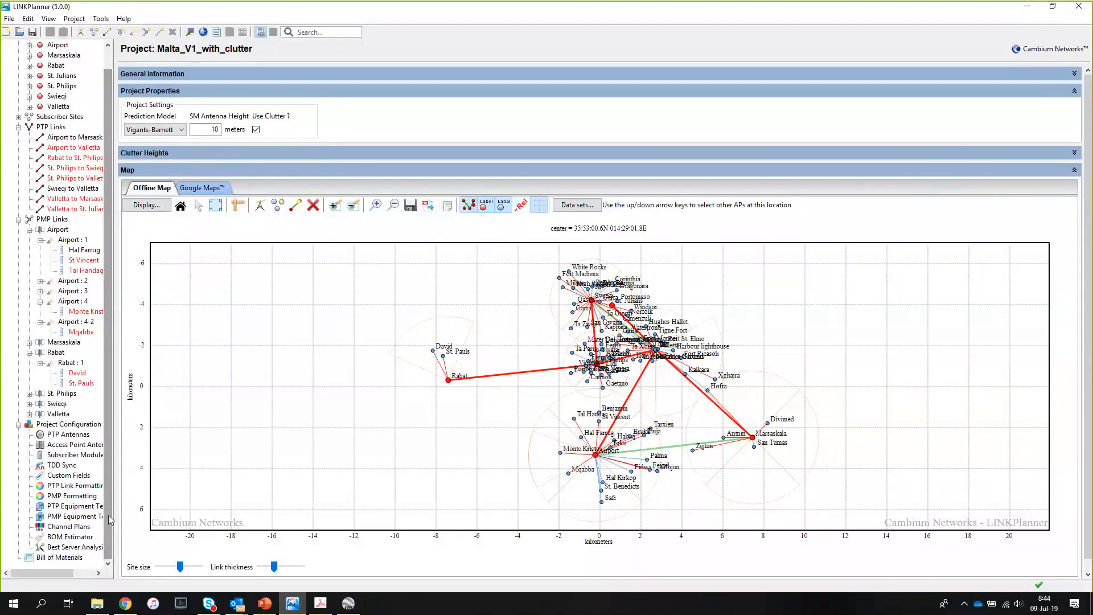
Open the project's Best Server Analysis and restrict it to the access point group project 1
scroll(113, 391, up, 1)
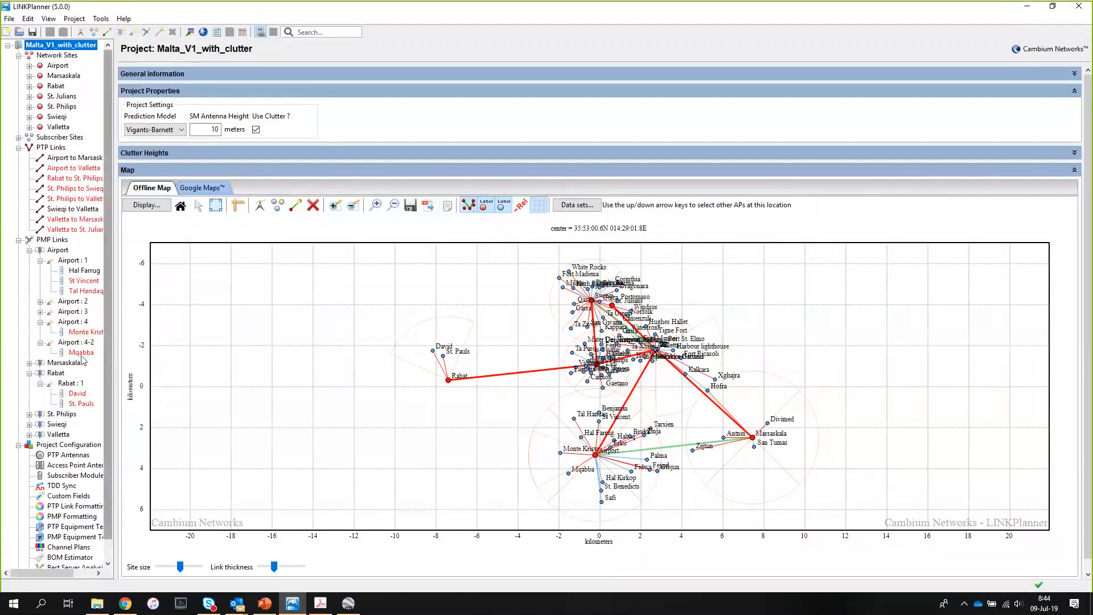
scroll(111, 557, down, 1)
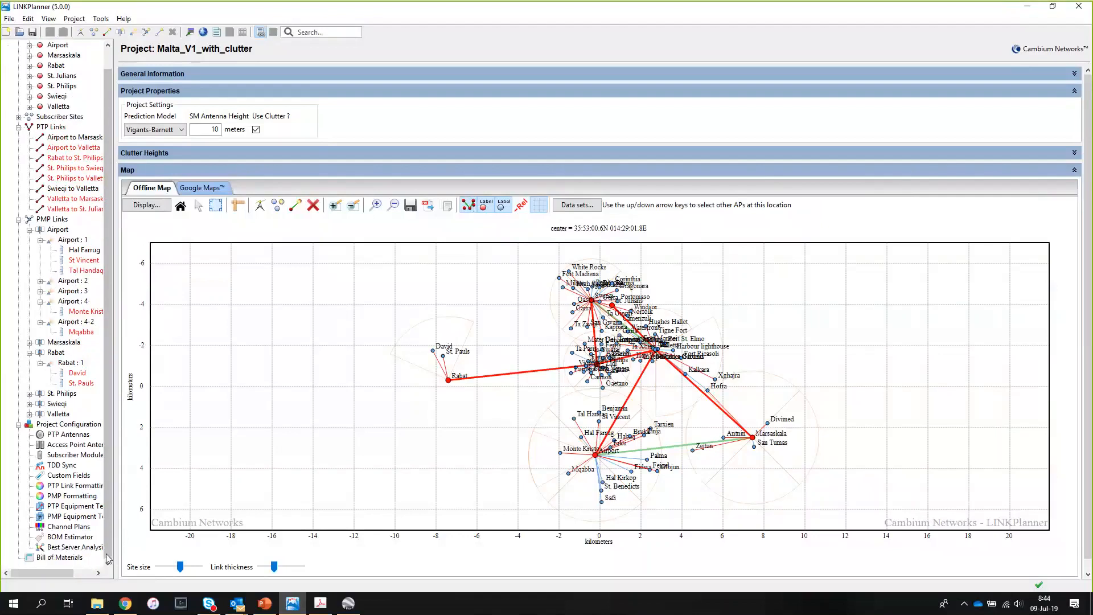
click(49, 548)
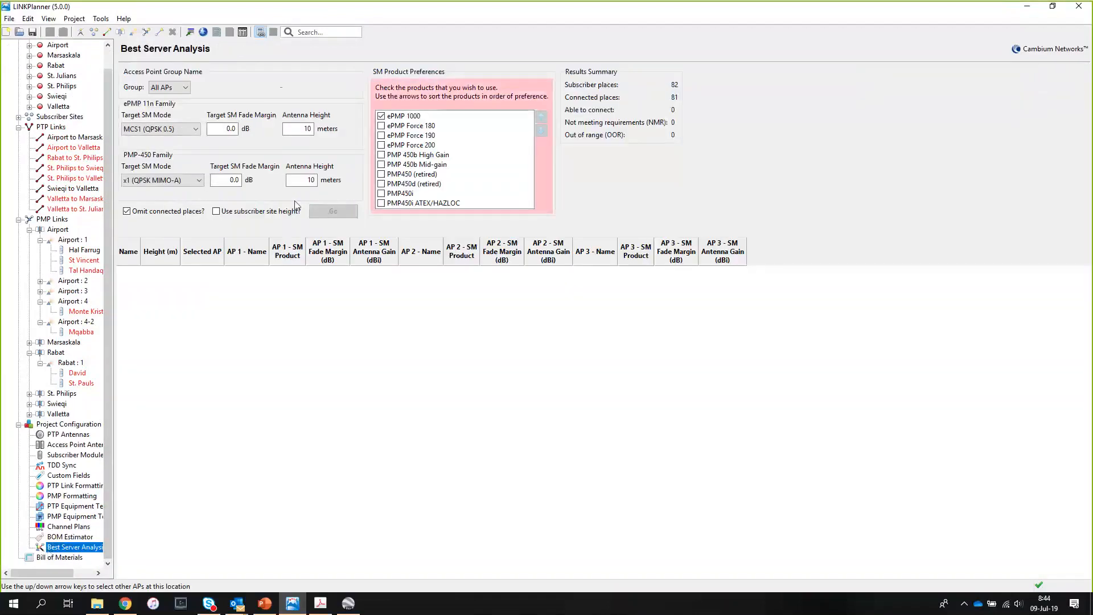
click(185, 88)
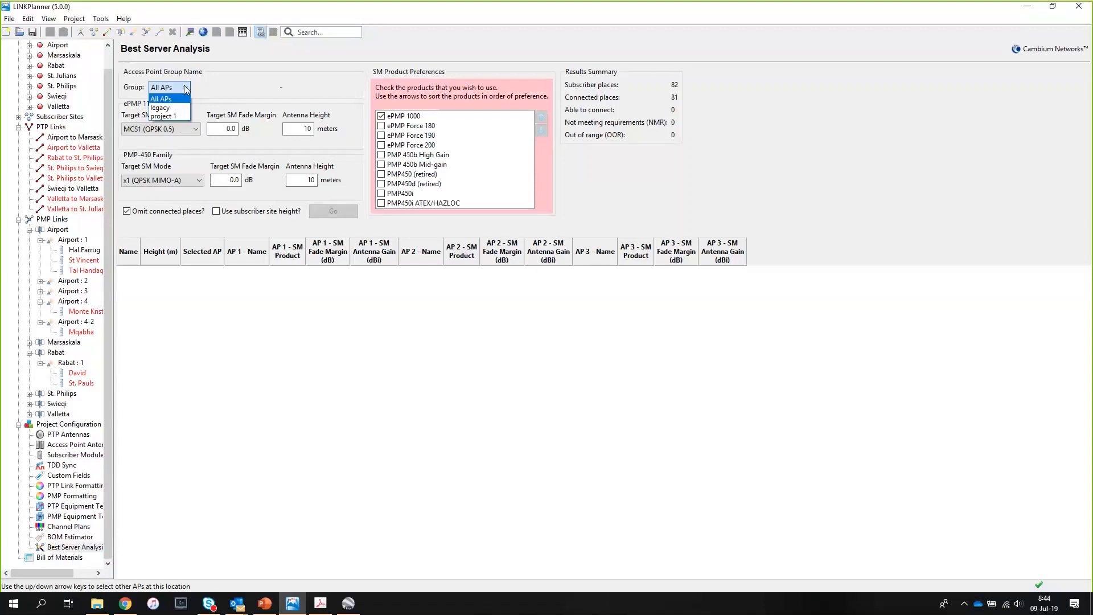
click(174, 116)
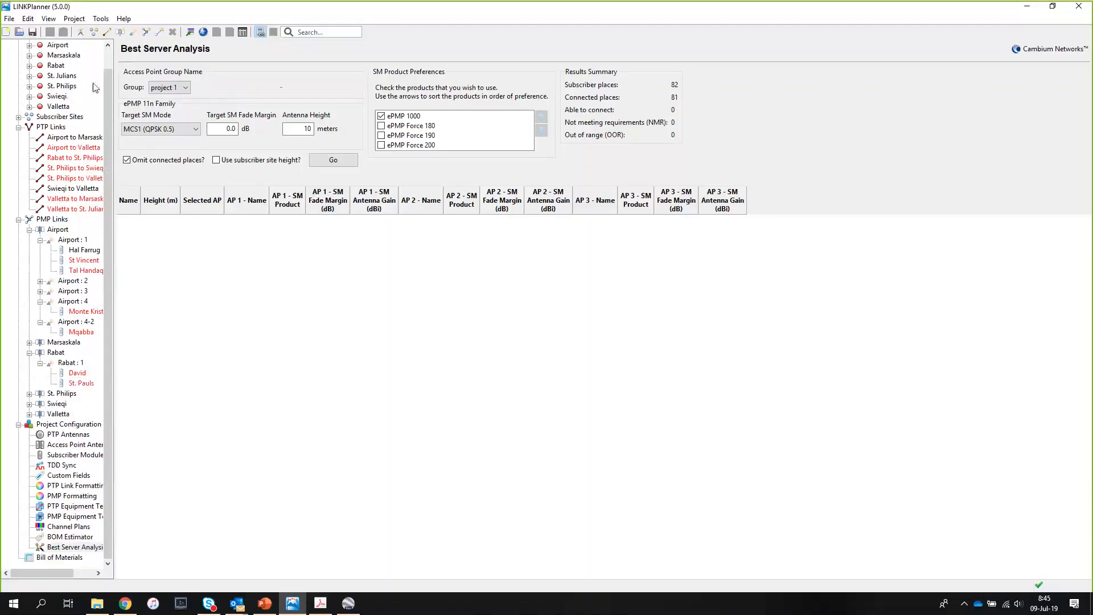
Set the maximum height of the newly pasted subscriber site north of the Airport hub to 50 meters
scroll(106, 80, up, 1)
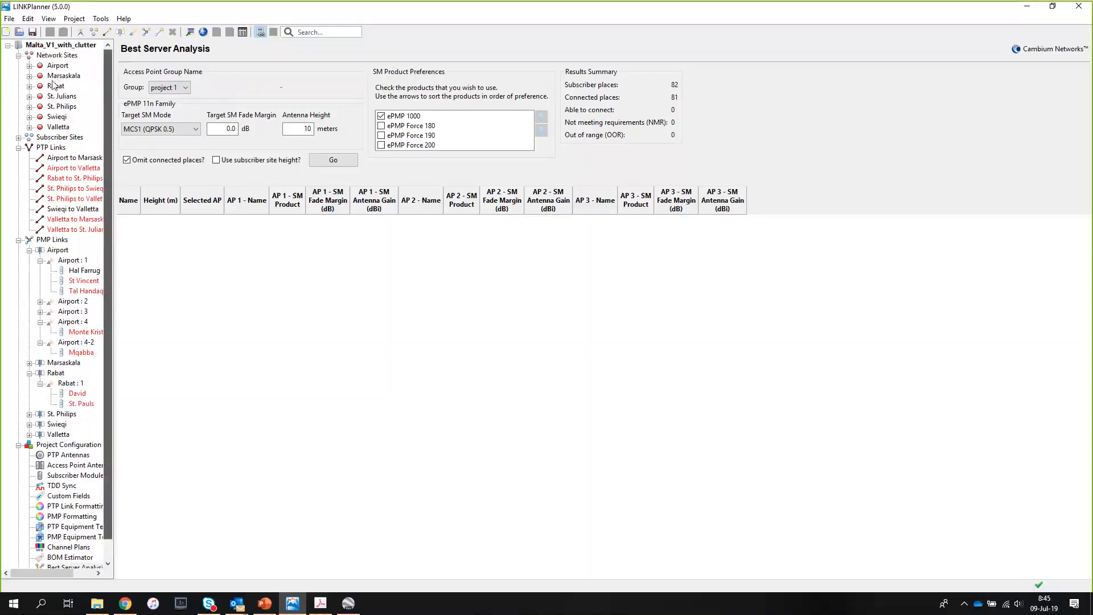
click(19, 137)
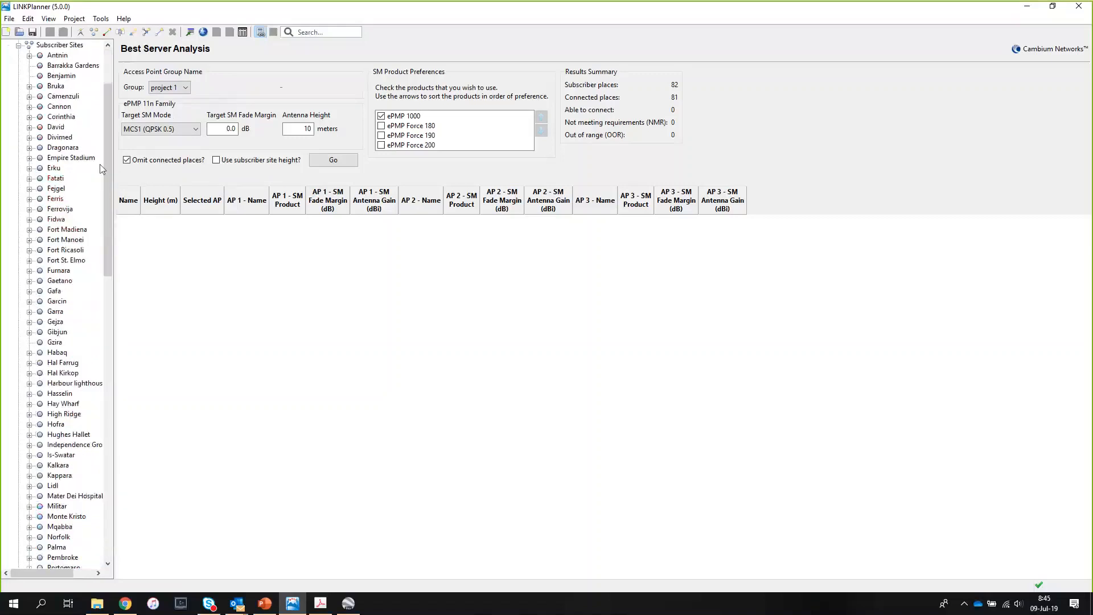
click(54, 76)
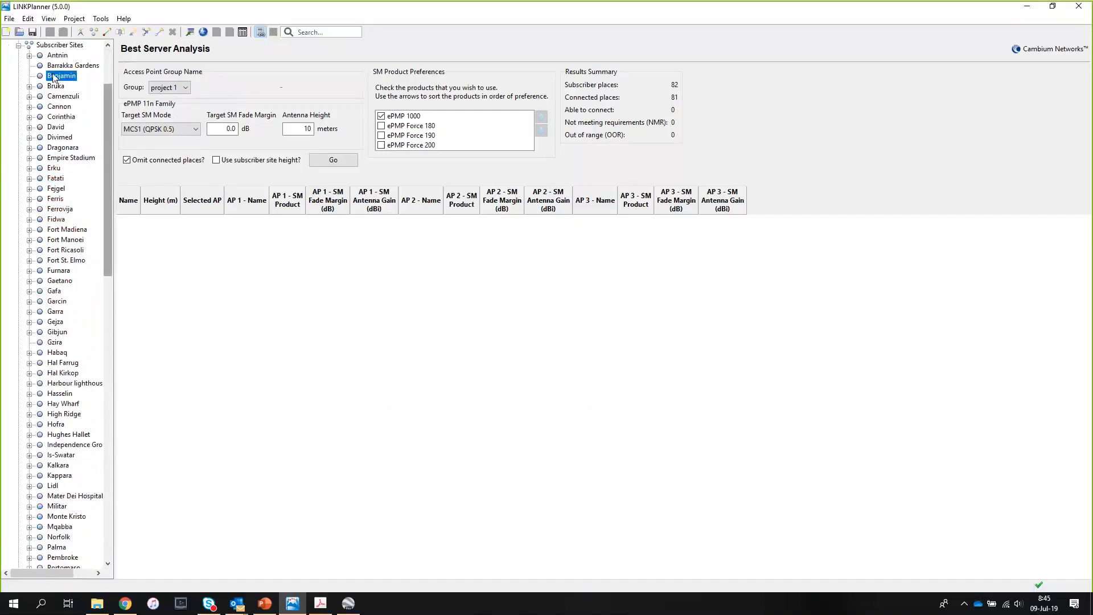
click(333, 89)
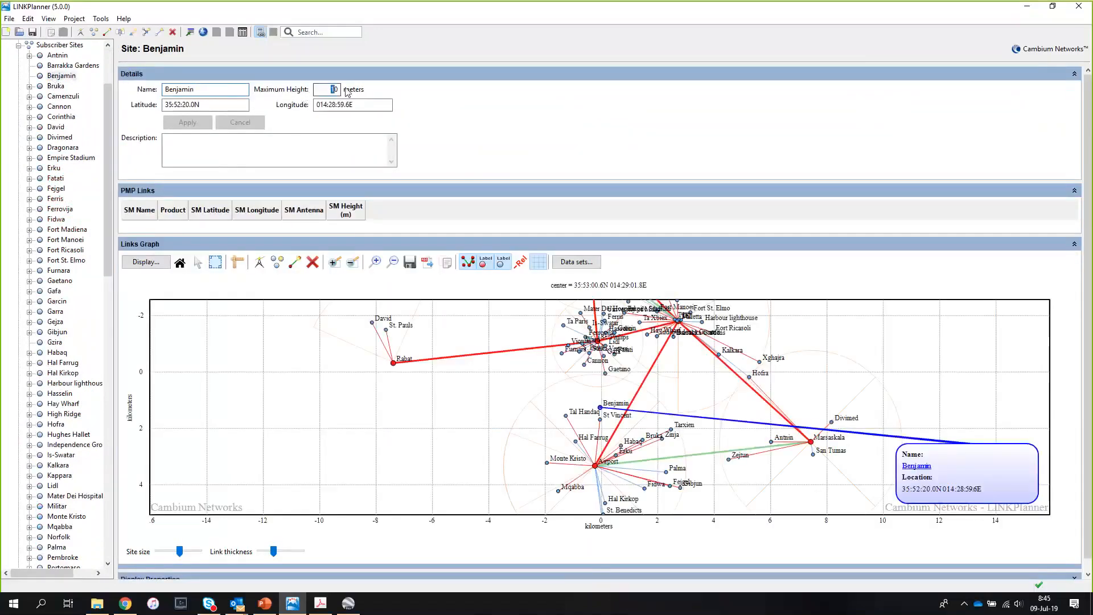
text(50)
click(384, 140)
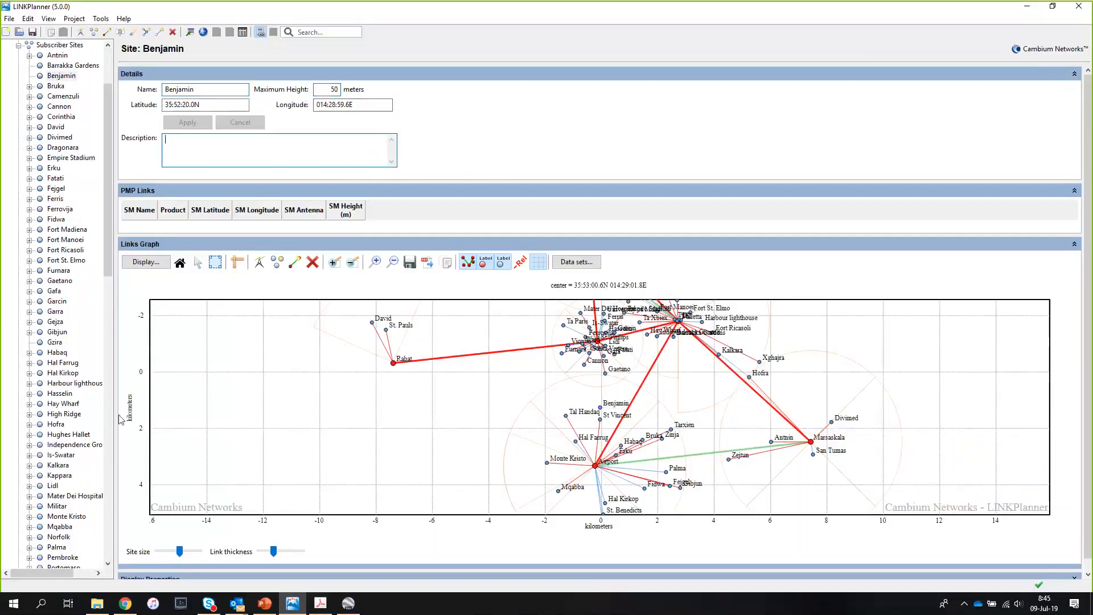
Make Best Server Analysis use the subscriber site height and run it for the project 1 group with the ePMP 1000
scroll(110, 491, down, 15)
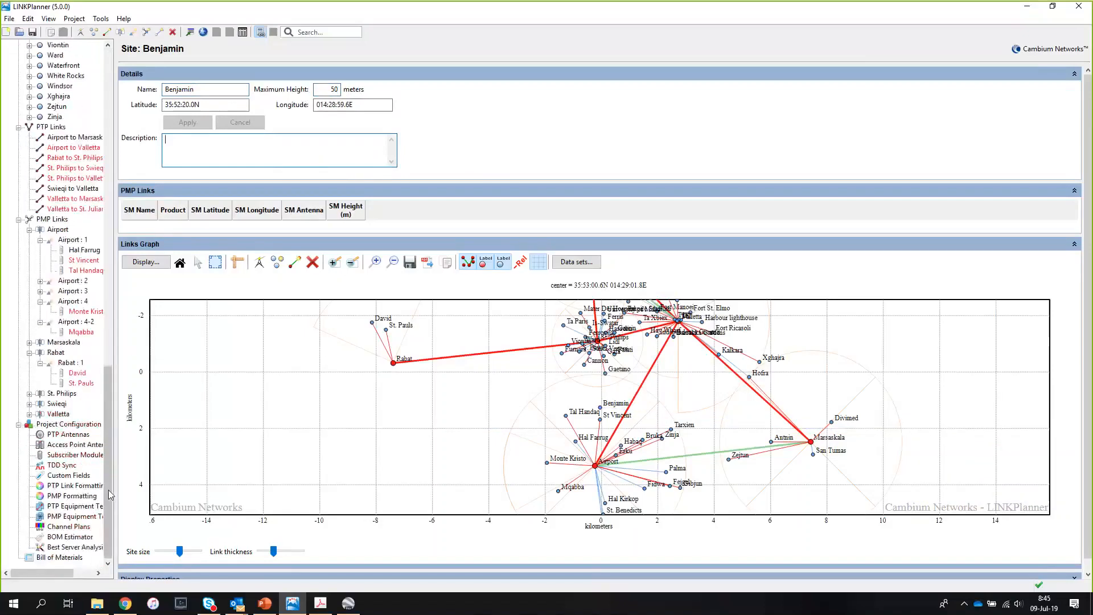
click(73, 549)
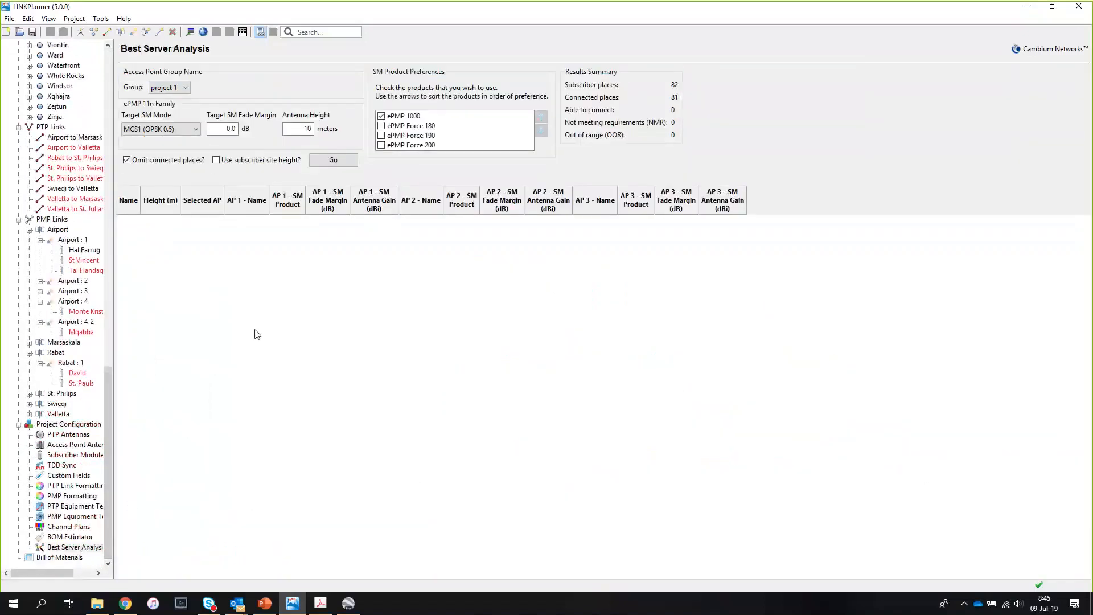
click(218, 162)
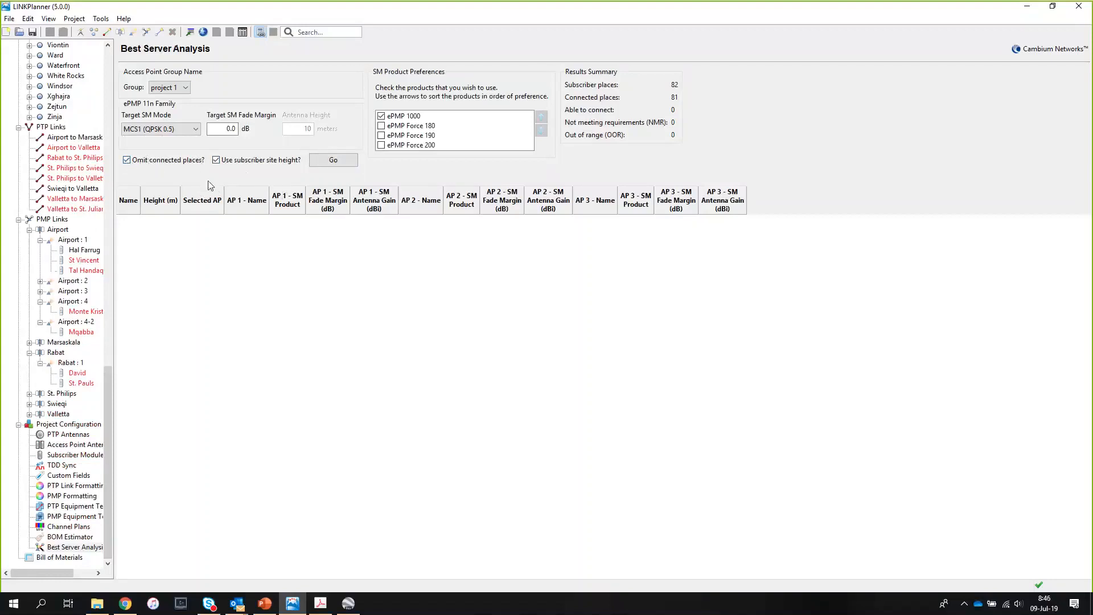
click(334, 162)
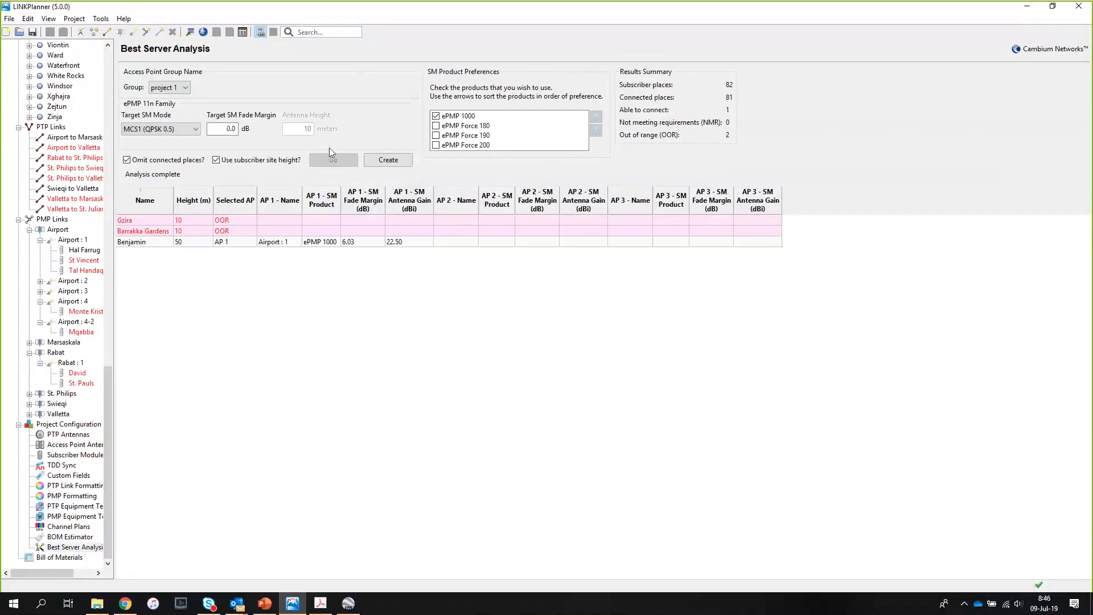
Create the subscriber link from the analysis results and open the new subscriber module under Airport : 1
click(187, 88)
click(111, 222)
drag(111, 222, 91, 54)
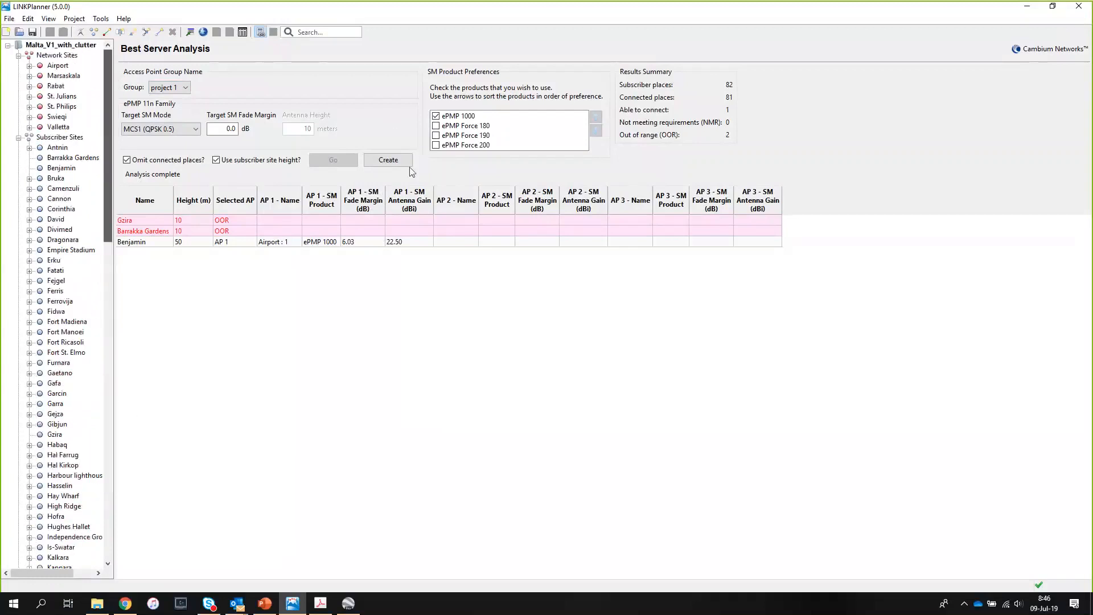
click(388, 161)
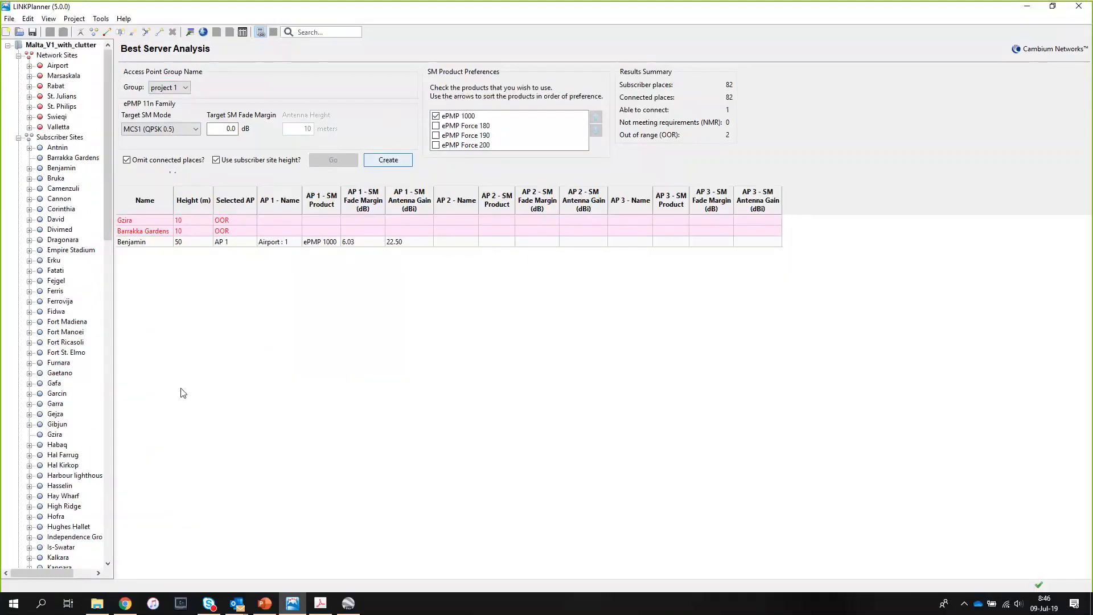
click(19, 137)
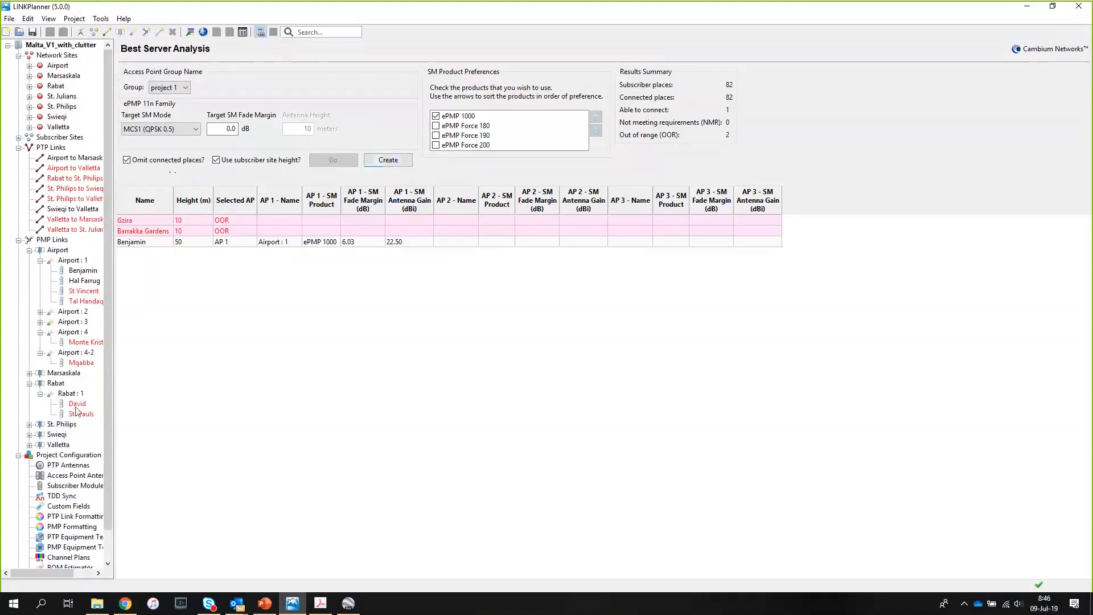
click(83, 272)
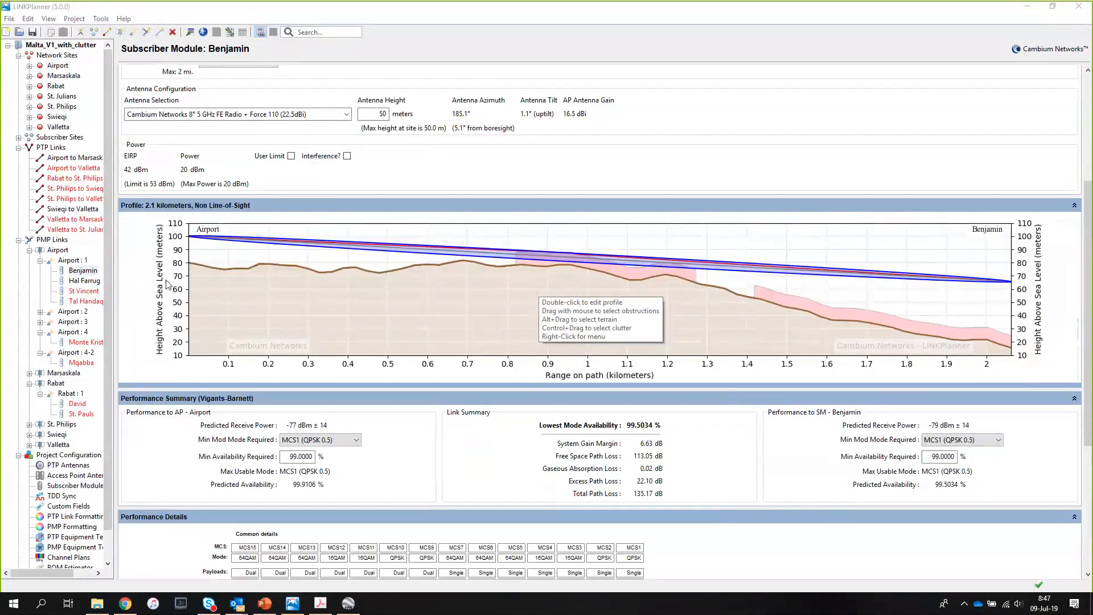
Review the Airport : 1 access point and the Airport hub's legacy and project 1 groups, including the group deletion options
click(70, 262)
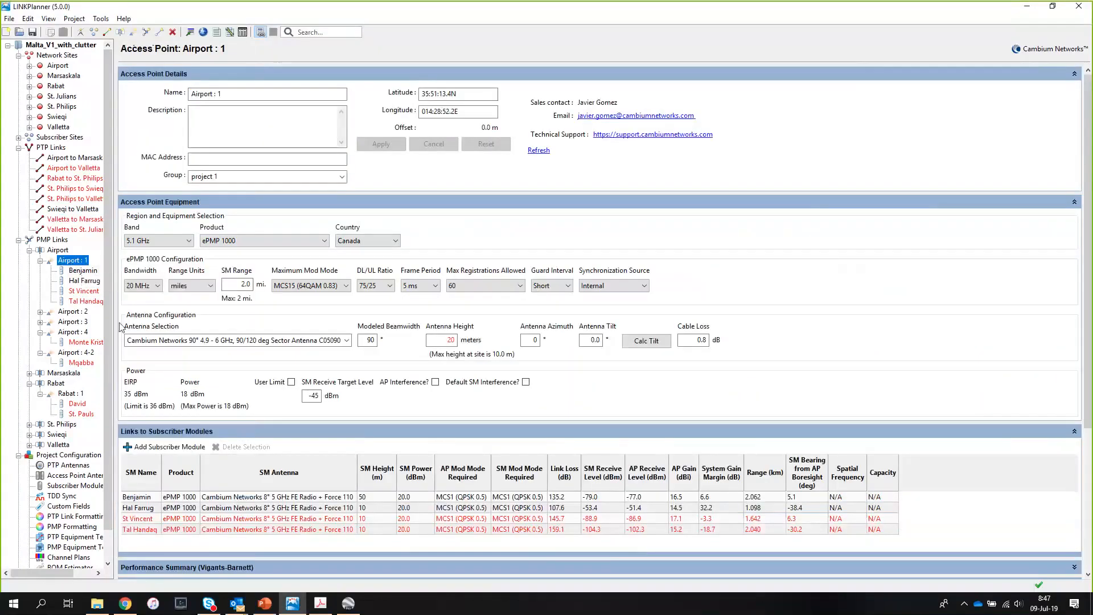
click(57, 251)
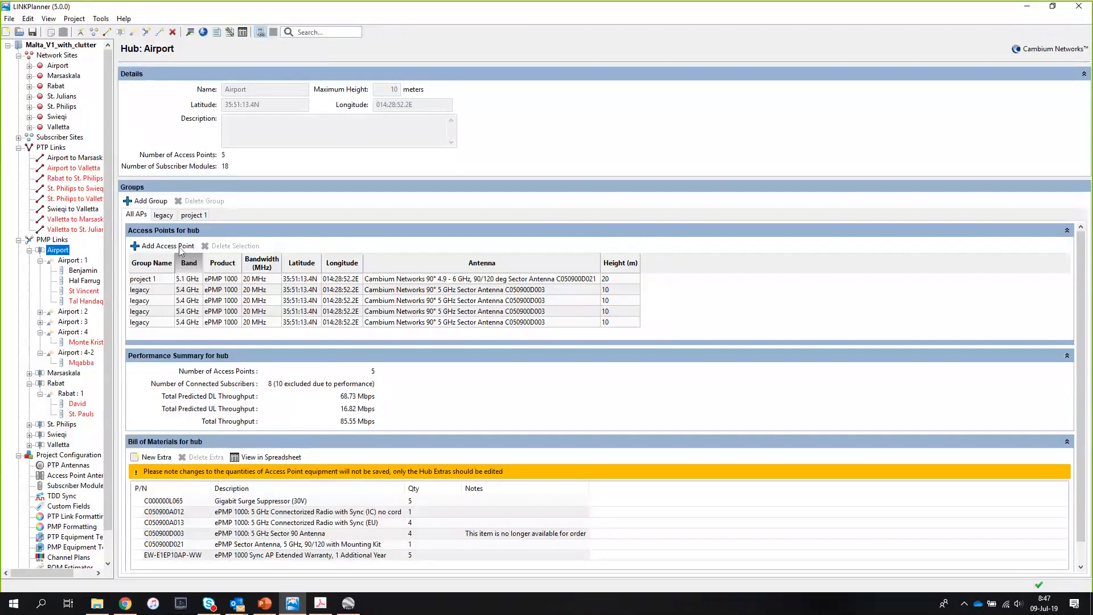
click(163, 218)
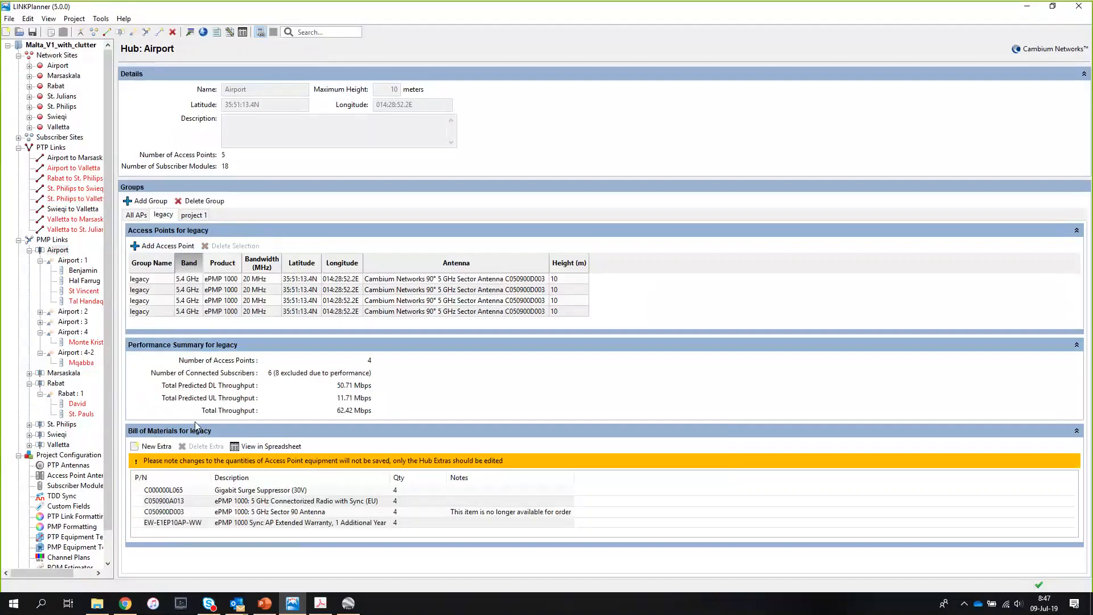
click(193, 215)
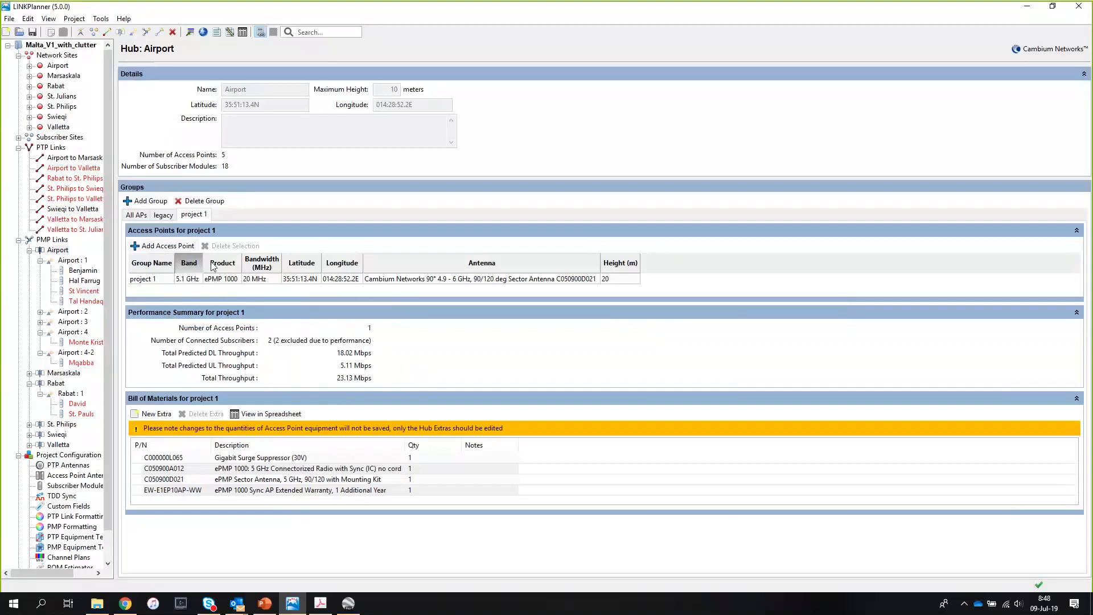
click(178, 200)
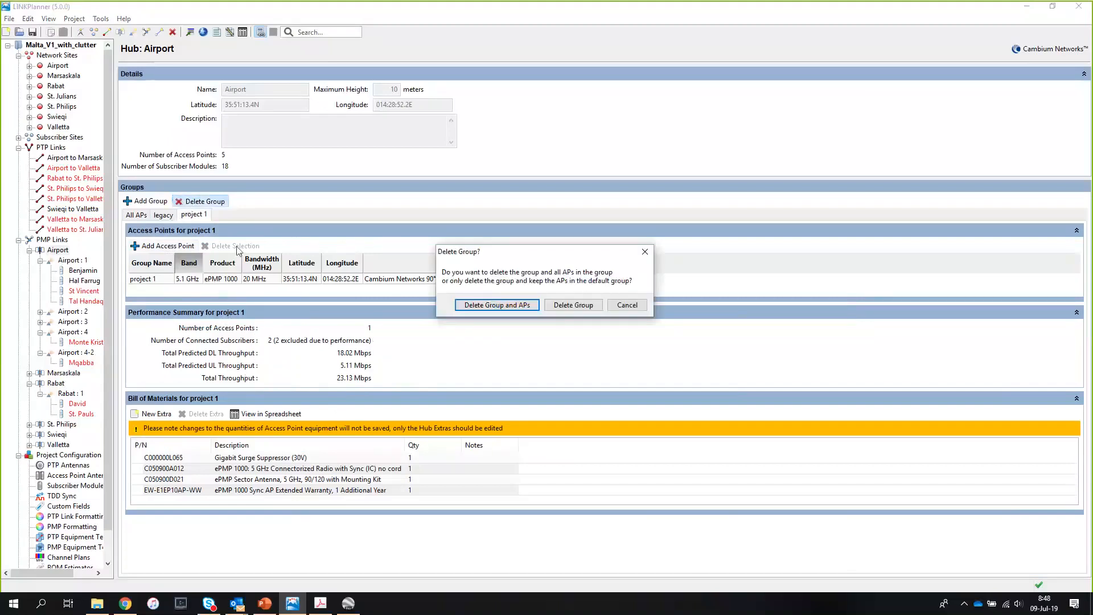
click(624, 305)
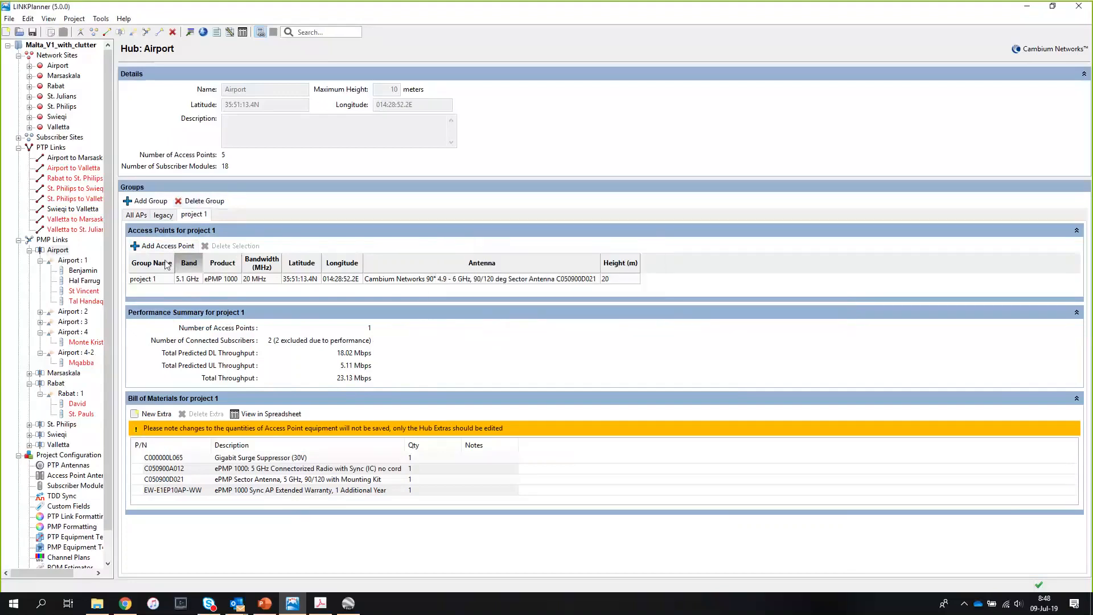
Check the agenda slide in PowerPoint, then return to LINKPlanner and look over the hub's PMP proposal and installation report options
click(266, 605)
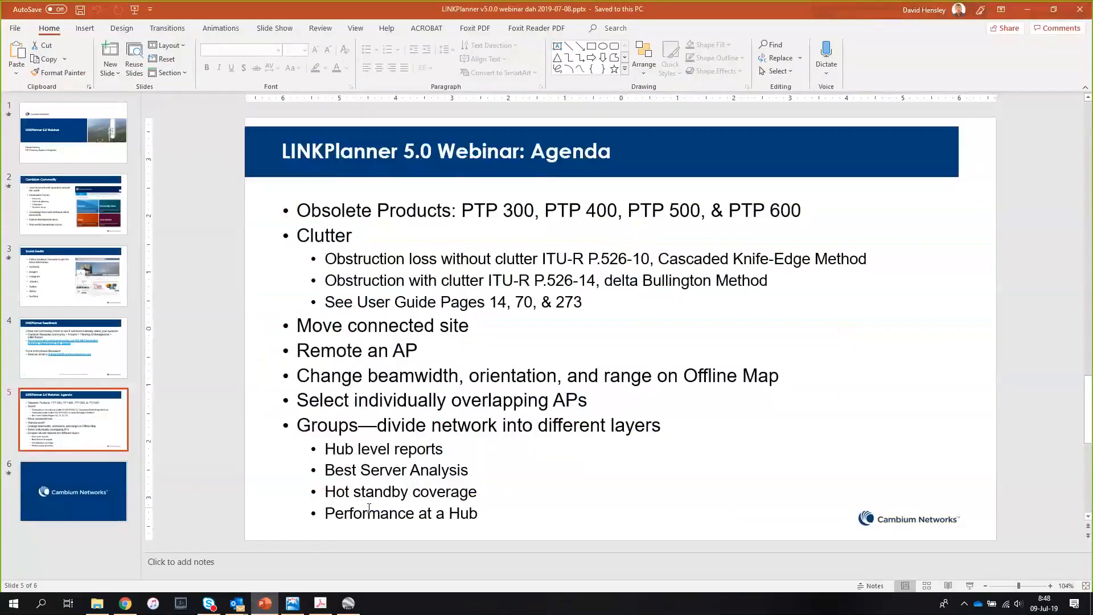
click(292, 604)
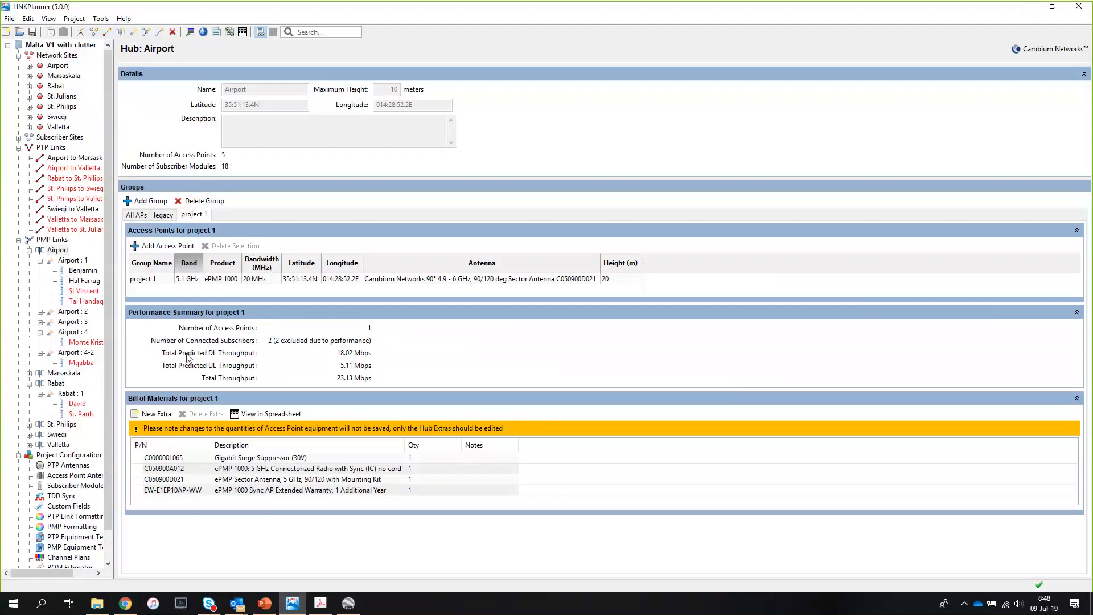
click(9, 19)
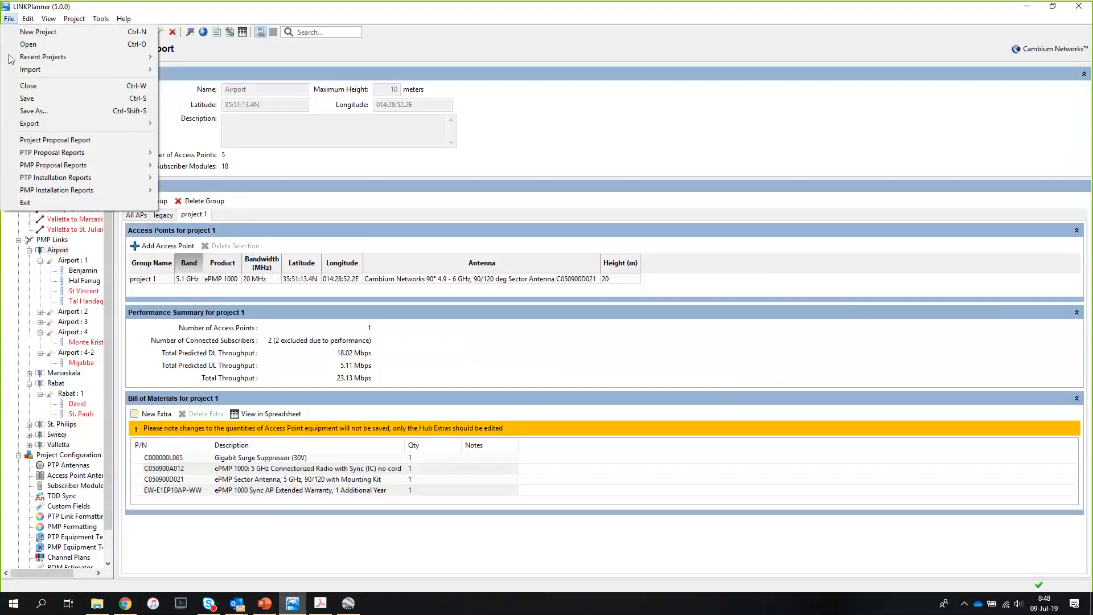
mouse_move(41, 169)
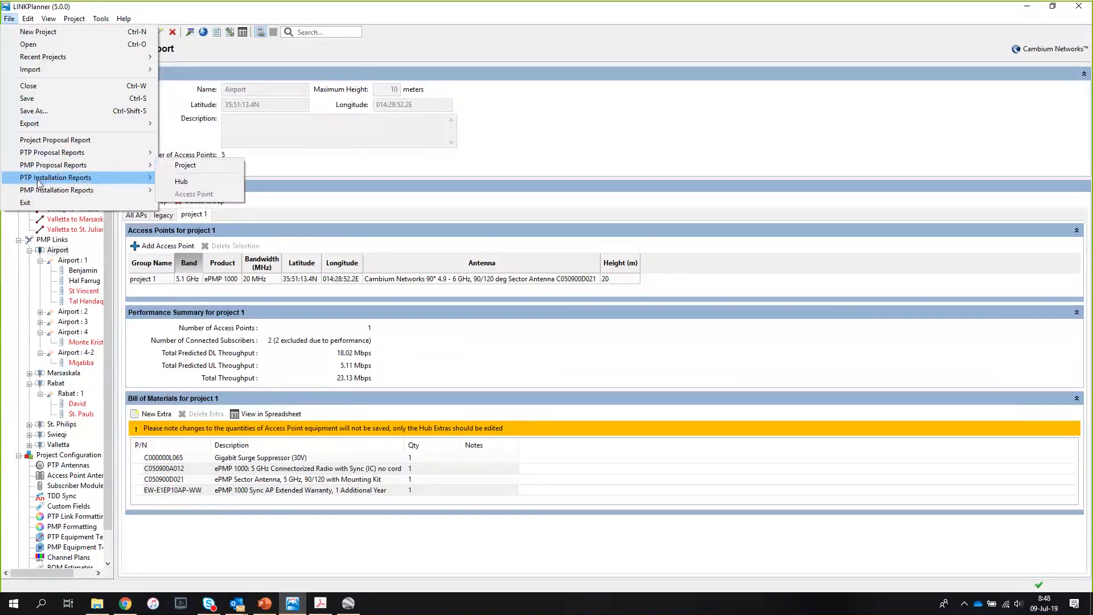
mouse_move(43, 191)
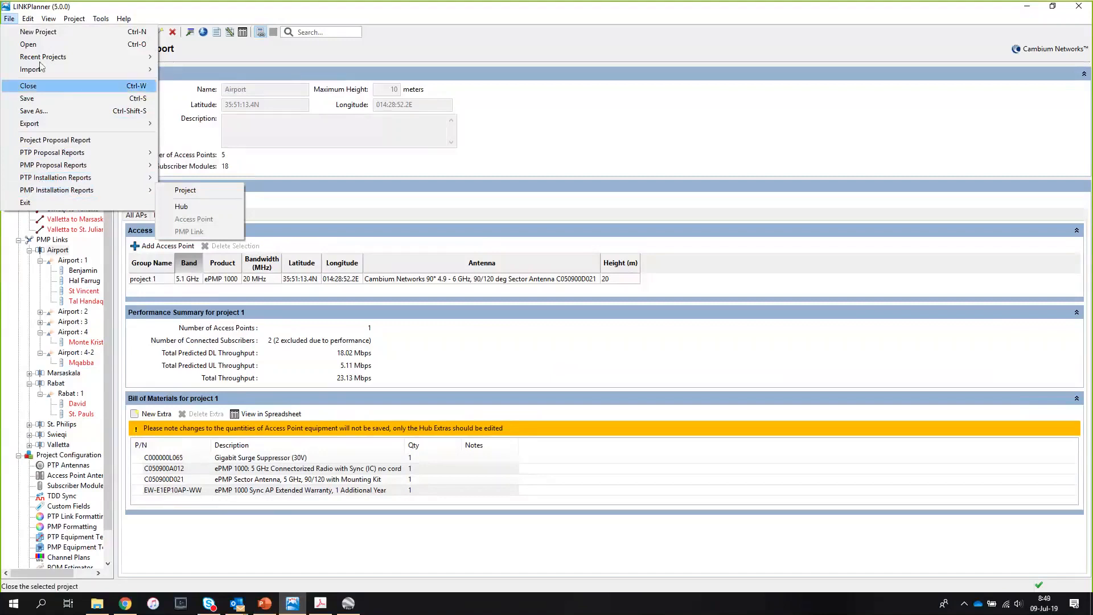
click(49, 19)
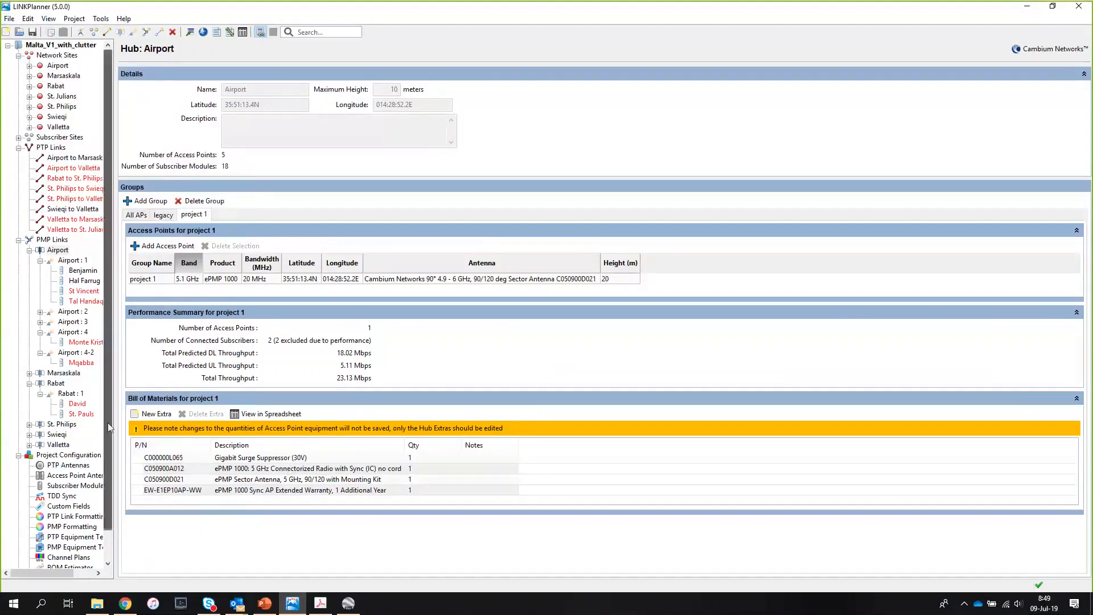
Switch to the LINKPlanner 5.0 webinar presentation in PowerPoint with its agenda slide shown
scroll(107, 423, down, 1)
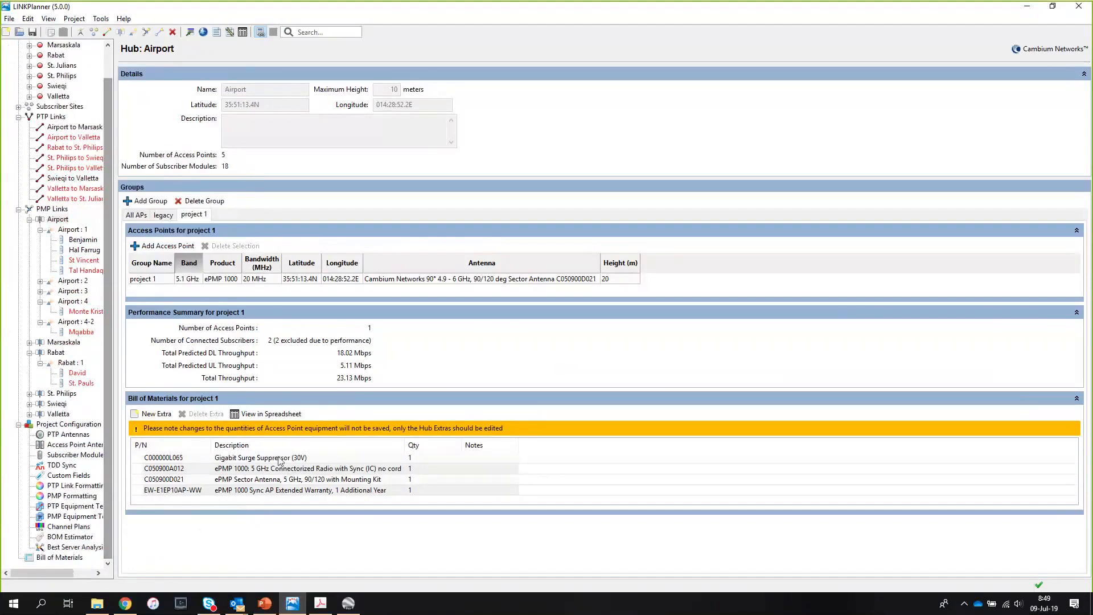
click(985, 325)
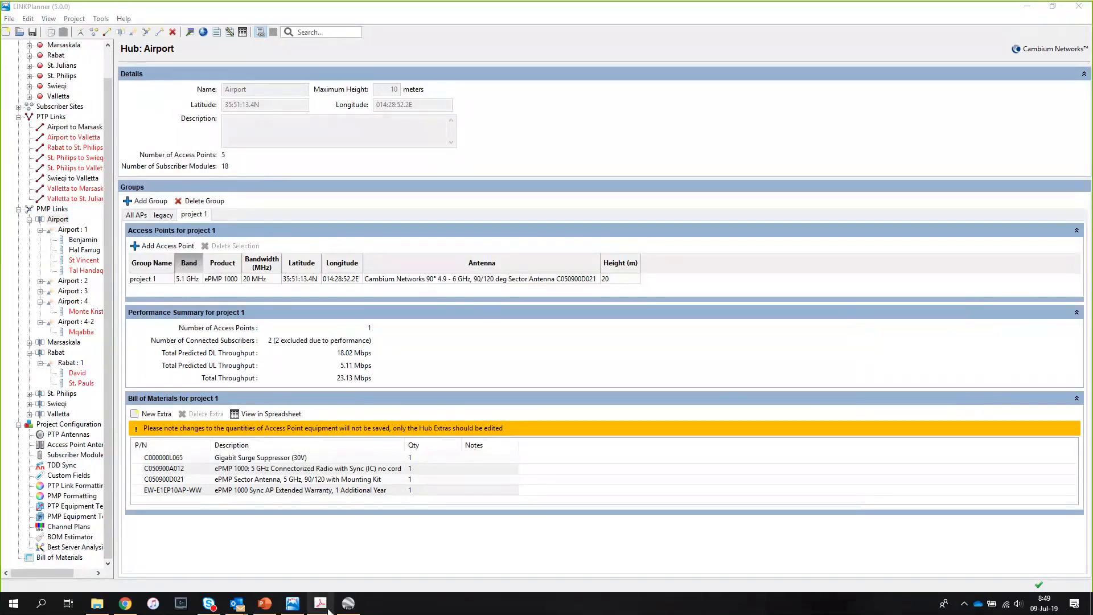
click(292, 604)
mouse_move(321, 607)
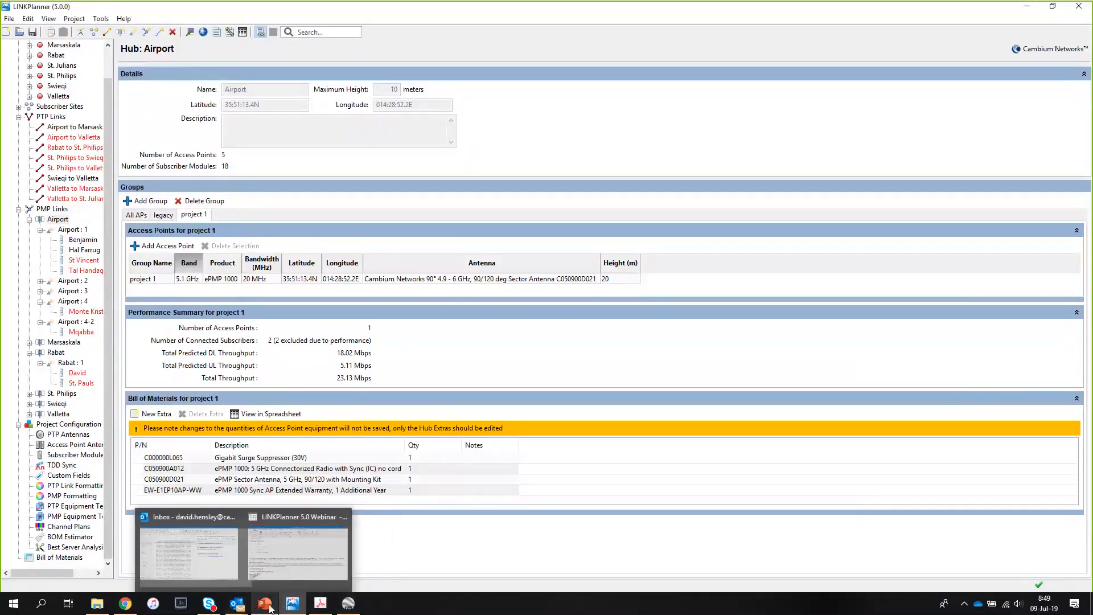
click(265, 604)
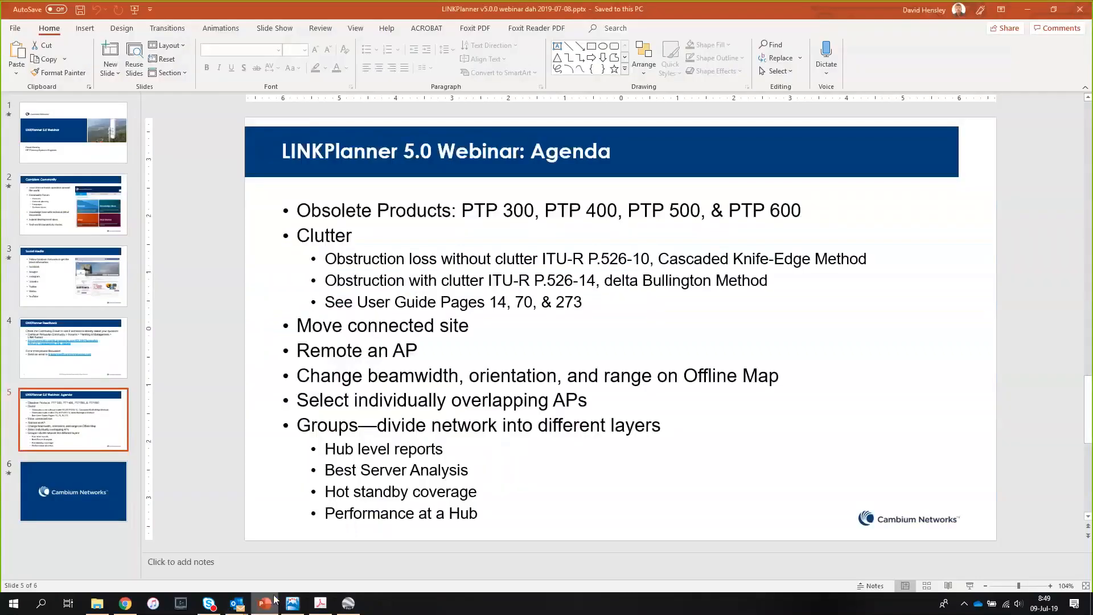